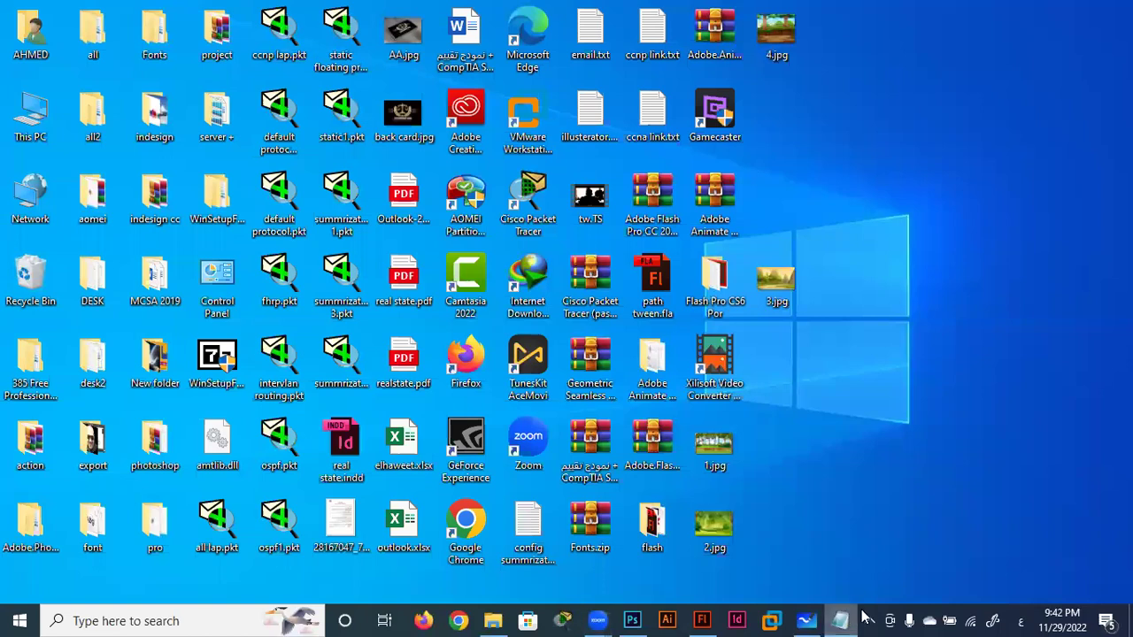
Step: Close the Notepad window and switch to the Microsoft Whiteboard window
right_click(845, 620)
click(846, 585)
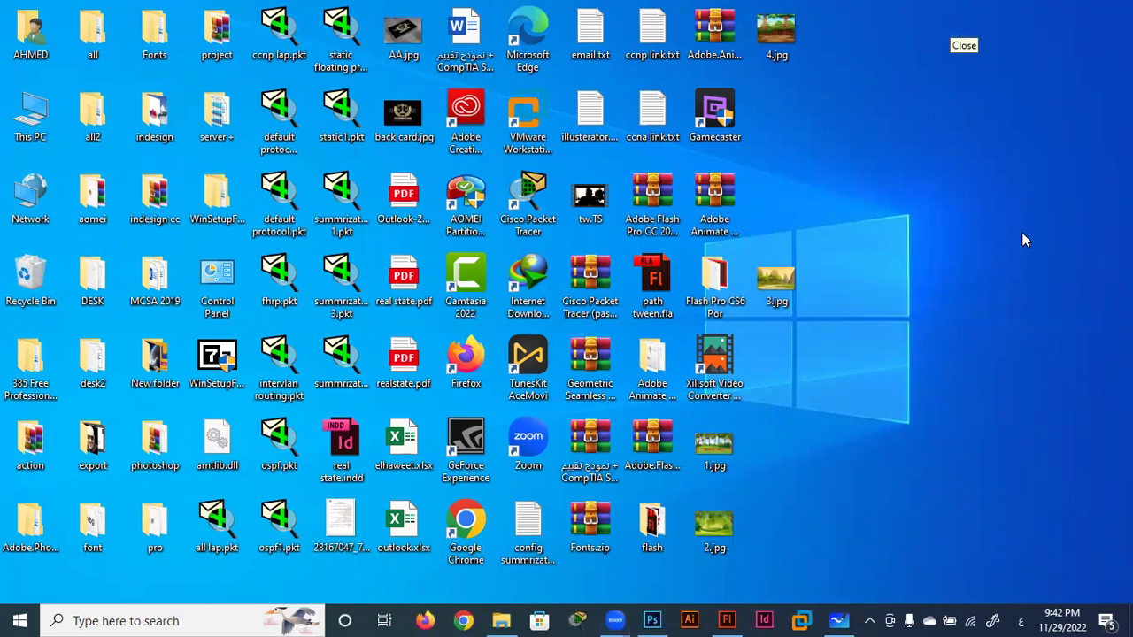
click(896, 372)
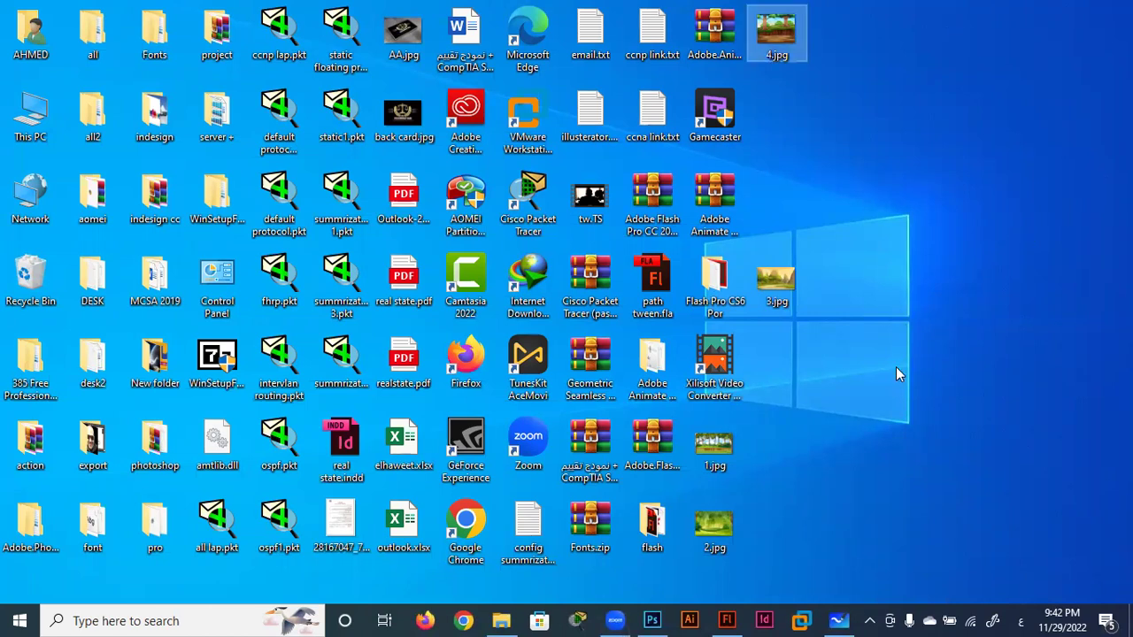
mouse_move(838, 620)
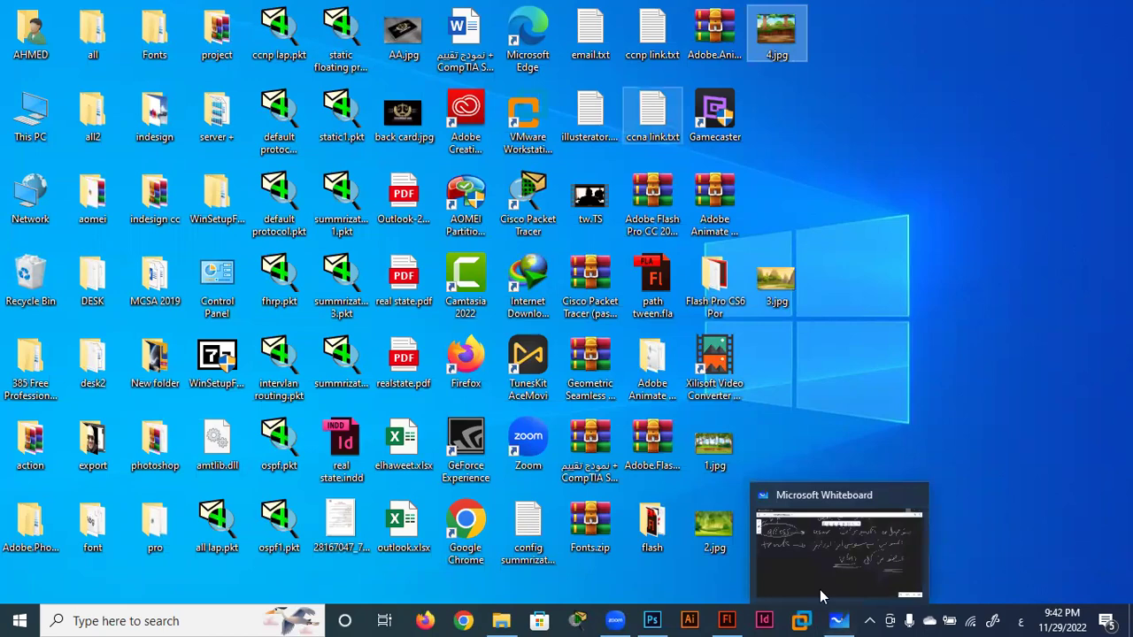
Step: Handwrite the quoted Arabic opening phrase across the top of the whiteboard
click(820, 590)
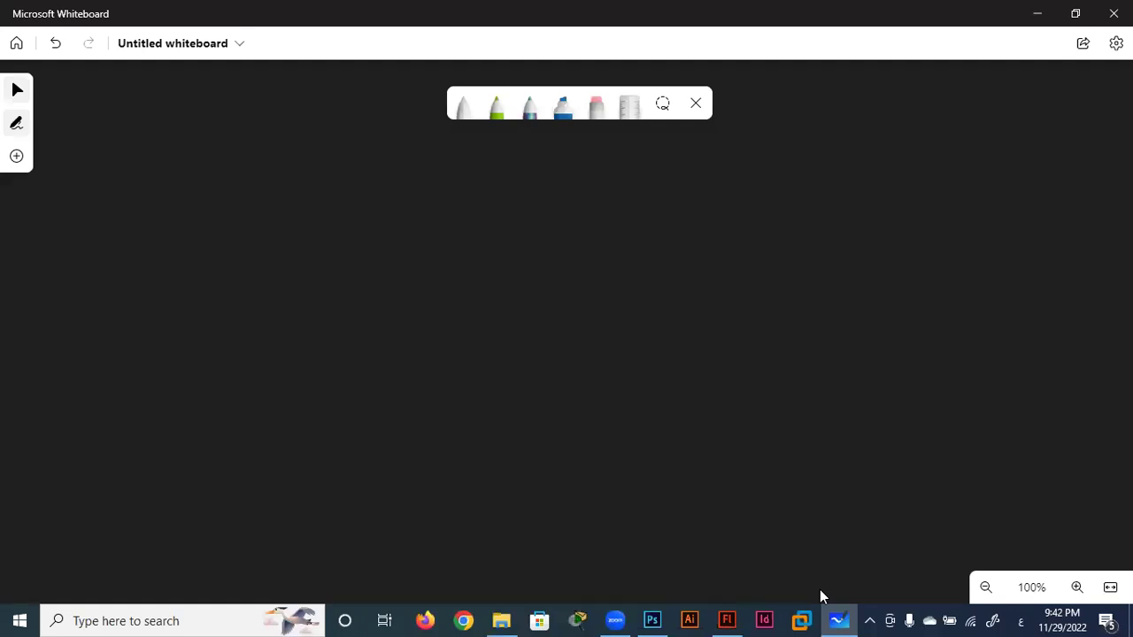
drag(902, 147, 905, 163)
mouse_move(912, 149)
mouse_down()
mouse_move(915, 165)
mouse_move(883, 140)
mouse_move(857, 159)
mouse_move(733, 170)
mouse_move(731, 189)
mouse_up()
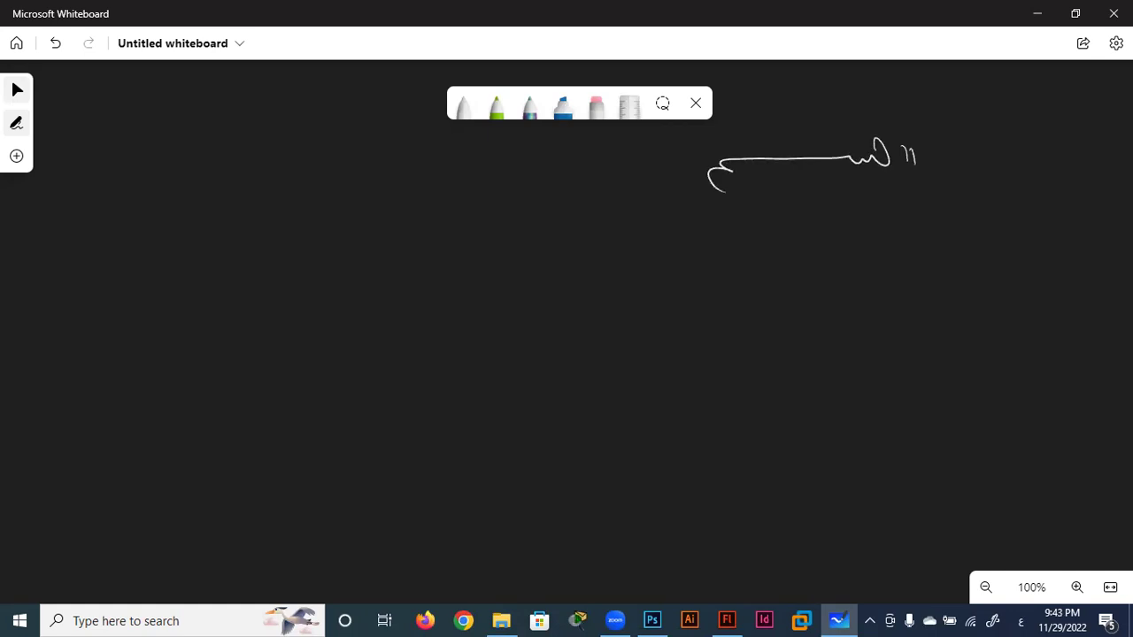
drag(669, 139, 666, 180)
mouse_move(630, 134)
mouse_down()
mouse_move(644, 173)
mouse_move(579, 158)
mouse_move(548, 185)
mouse_up()
mouse_move(513, 142)
mouse_down()
mouse_move(519, 180)
mouse_move(452, 191)
mouse_move(358, 152)
mouse_move(341, 183)
mouse_up()
click(387, 139)
mouse_move(296, 131)
mouse_down()
mouse_move(285, 175)
mouse_move(244, 182)
mouse_up()
drag(228, 142, 171, 187)
mouse_move(143, 141)
mouse_down()
mouse_move(138, 175)
mouse_move(124, 177)
mouse_up()
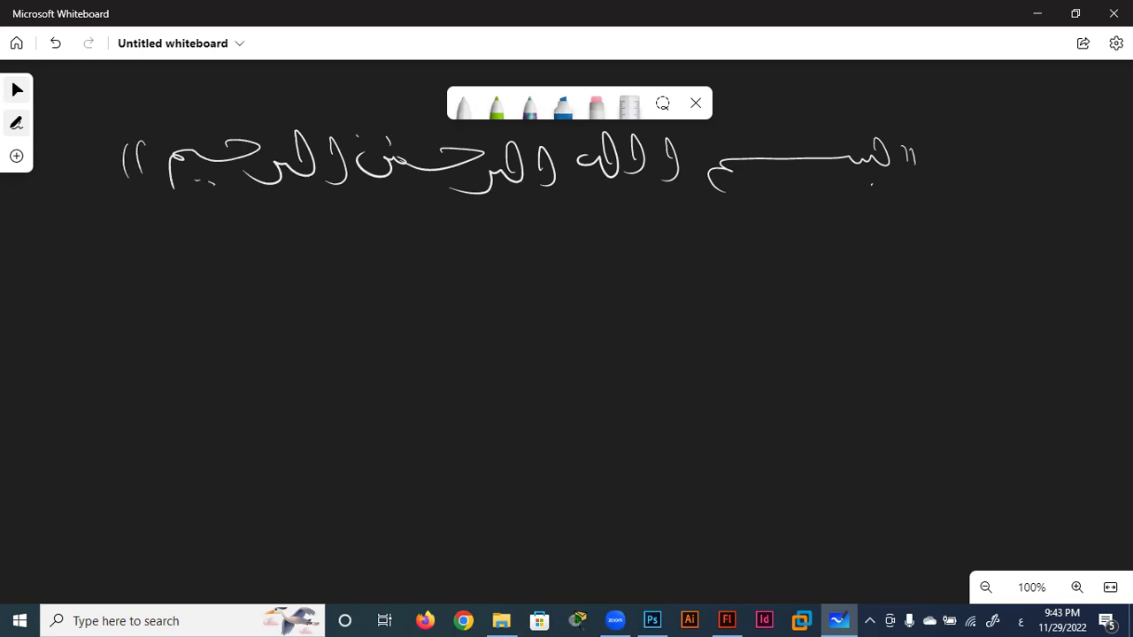
Step: Double-underline each word of the quoted Arabic phrase
drag(833, 204, 946, 197)
drag(835, 210, 942, 208)
mouse_move(632, 208)
mouse_down()
mouse_move(716, 209)
mouse_move(712, 219)
mouse_up()
drag(438, 223, 517, 221)
drag(421, 231, 519, 229)
drag(274, 221, 184, 225)
drag(274, 231, 183, 236)
Step: Handwrite the first words of the Arabic title line, starting from the right
mouse_move(1060, 264)
mouse_down()
mouse_move(1028, 301)
mouse_move(944, 295)
mouse_up()
drag(1016, 257, 1067, 247)
drag(985, 333, 1012, 335)
drag(906, 273, 881, 337)
drag(903, 294, 824, 329)
drag(857, 261, 858, 264)
drag(791, 289, 736, 257)
drag(739, 305, 662, 292)
drag(754, 257, 736, 307)
drag(650, 255, 623, 255)
Step: Complete the Arabic title line toward the left edge
mouse_move(634, 297)
mouse_down()
mouse_move(535, 301)
mouse_move(499, 335)
mouse_up()
mouse_move(487, 294)
mouse_down()
mouse_move(471, 301)
mouse_move(459, 274)
mouse_up()
drag(430, 299, 396, 331)
mouse_move(370, 292)
mouse_down()
mouse_move(324, 326)
mouse_move(367, 331)
mouse_up()
mouse_move(311, 278)
mouse_down()
mouse_move(297, 310)
mouse_move(266, 297)
mouse_move(281, 338)
mouse_up()
mouse_move(227, 281)
mouse_down()
mouse_move(229, 313)
mouse_move(198, 309)
mouse_up()
drag(201, 294, 179, 305)
drag(189, 265, 154, 322)
mouse_move(142, 266)
mouse_down()
mouse_move(136, 301)
mouse_move(70, 308)
mouse_up()
Step: Write 'Animate' beneath the title and double-underline it
mouse_move(90, 423)
mouse_down()
mouse_move(129, 406)
mouse_move(126, 395)
mouse_up()
drag(137, 404, 251, 397)
mouse_move(264, 352)
mouse_down()
mouse_move(269, 393)
mouse_move(276, 372)
mouse_move(303, 379)
mouse_up()
mouse_move(193, 434)
mouse_down()
mouse_move(278, 427)
mouse_move(279, 439)
mouse_up()
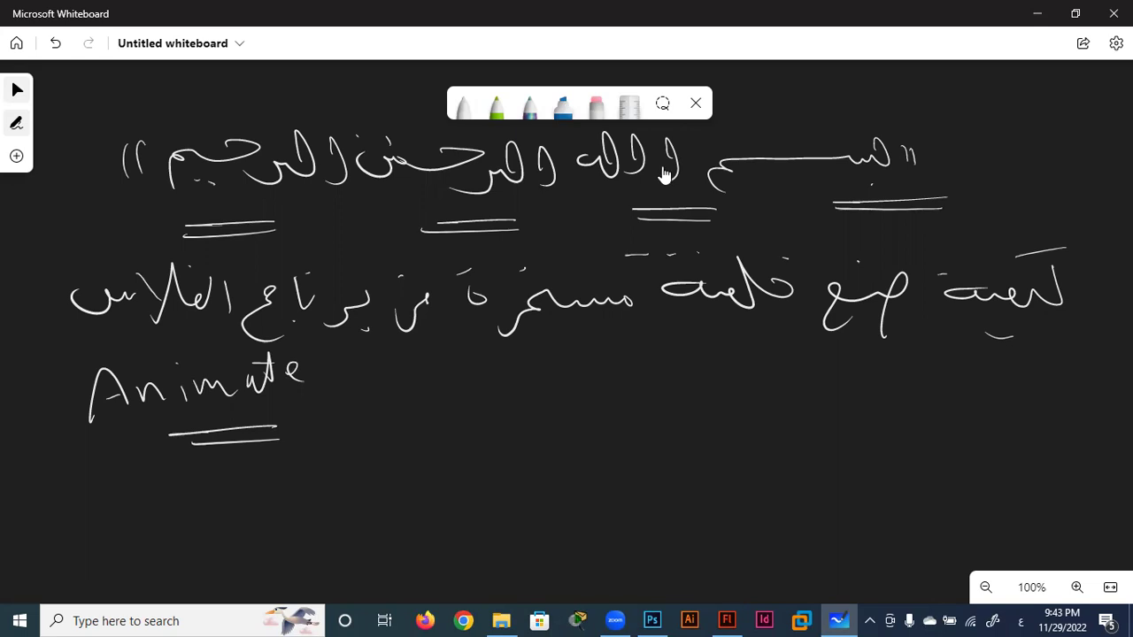
Step: Draw a rectangle below the notes with arrows pointing into it from both sides
scroll(673, 425, down, 2)
scroll(668, 345, down, 2)
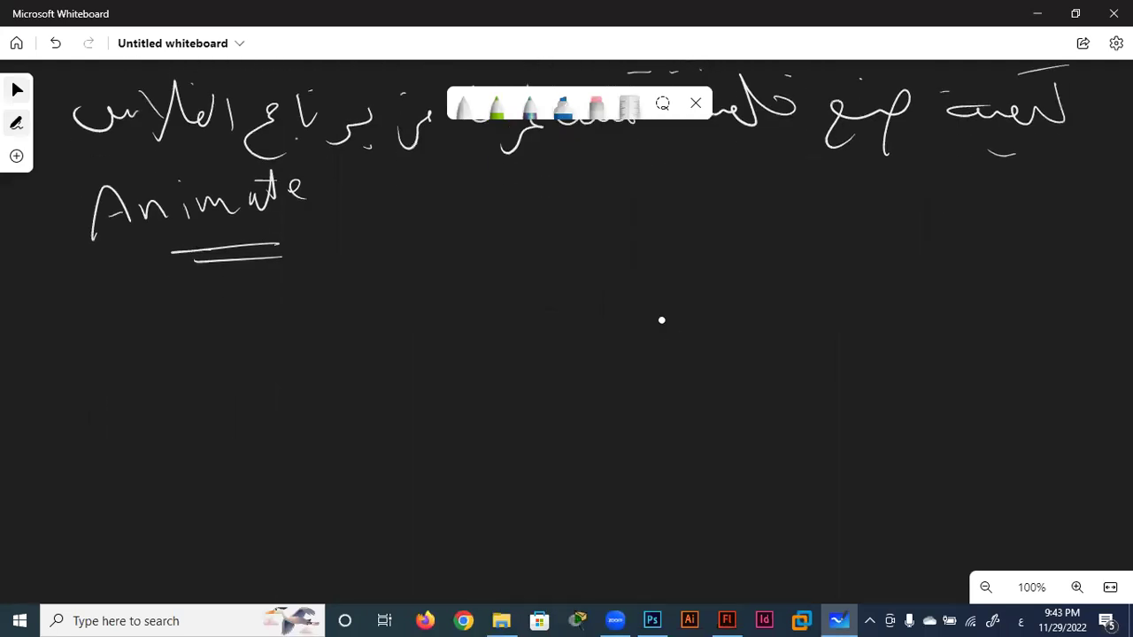
drag(670, 274, 522, 422)
drag(670, 273, 482, 403)
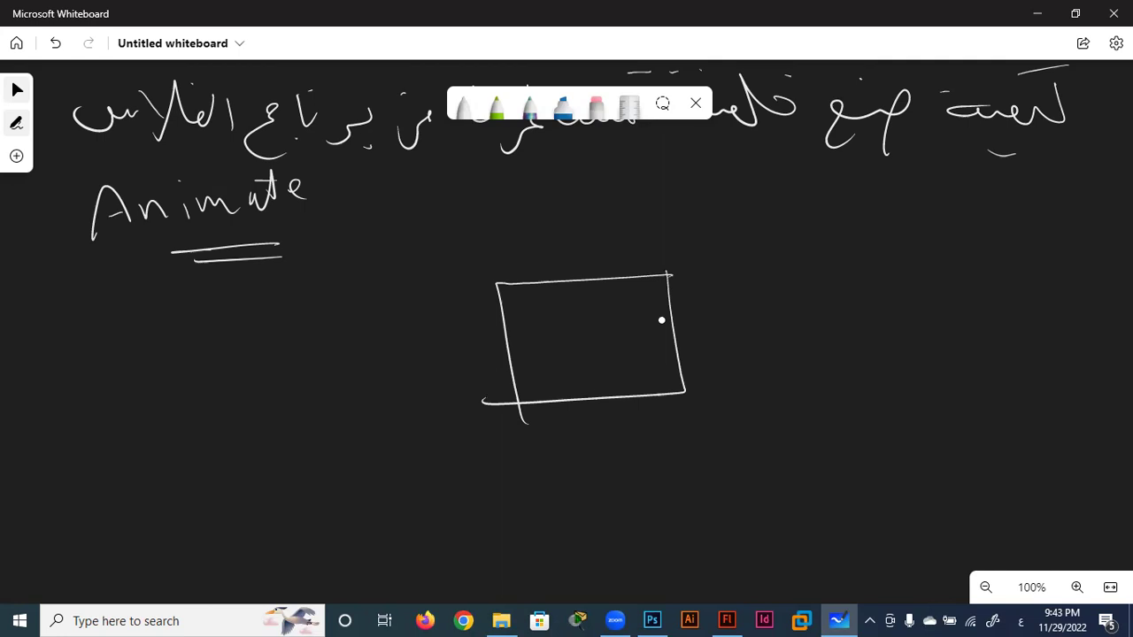
mouse_move(753, 317)
mouse_down()
mouse_move(673, 326)
mouse_move(689, 334)
mouse_up()
drag(423, 346, 497, 346)
Step: Add Arabic labels beside the right and left arrows
mouse_move(829, 254)
mouse_down()
mouse_move(827, 297)
mouse_move(772, 282)
mouse_up()
mouse_move(744, 237)
mouse_down()
mouse_move(754, 281)
mouse_move(706, 276)
mouse_move(706, 245)
mouse_up()
mouse_move(464, 290)
mouse_down()
mouse_move(446, 306)
mouse_move(375, 313)
mouse_up()
drag(446, 271, 459, 267)
mouse_move(358, 292)
mouse_down()
mouse_move(354, 306)
mouse_move(312, 324)
mouse_up()
mouse_move(291, 297)
mouse_down()
mouse_move(269, 324)
mouse_move(142, 328)
mouse_move(152, 303)
mouse_up()
click(214, 308)
click(164, 348)
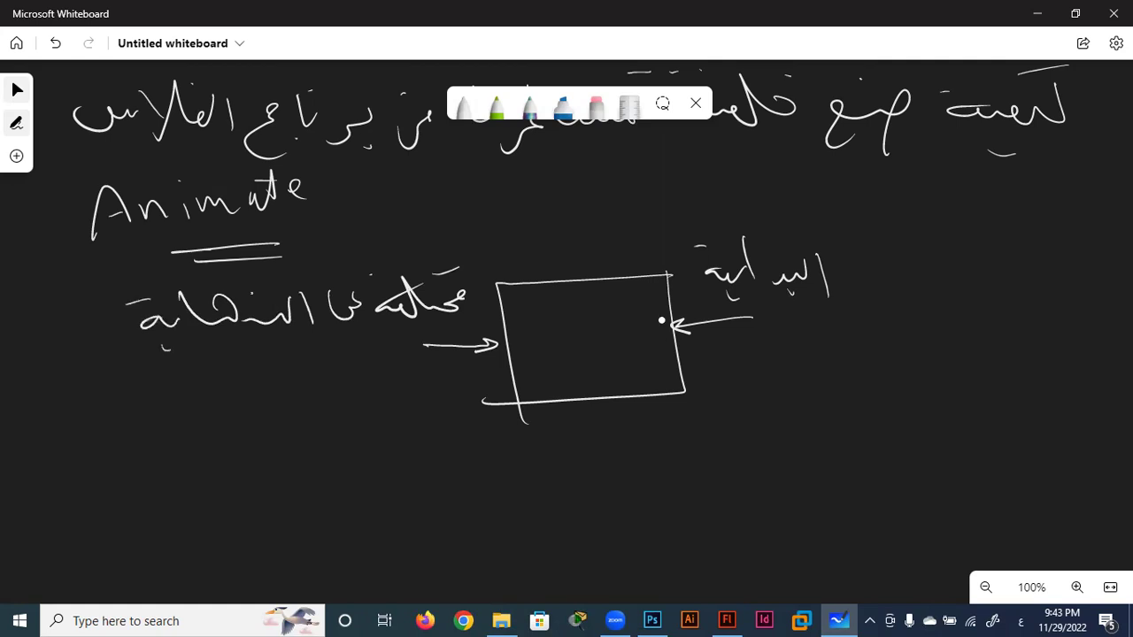
Step: Write an Arabic note beneath the box, then minimize the whiteboard
mouse_move(1019, 445)
mouse_down()
mouse_move(940, 460)
mouse_move(885, 447)
mouse_move(859, 456)
mouse_up()
drag(867, 413, 927, 388)
drag(855, 446, 769, 472)
click(814, 498)
mouse_move(733, 426)
mouse_down()
mouse_move(726, 464)
mouse_move(651, 462)
mouse_move(632, 488)
mouse_up()
click(710, 477)
mouse_move(655, 443)
mouse_down()
mouse_move(575, 460)
mouse_move(605, 467)
mouse_up()
click(630, 420)
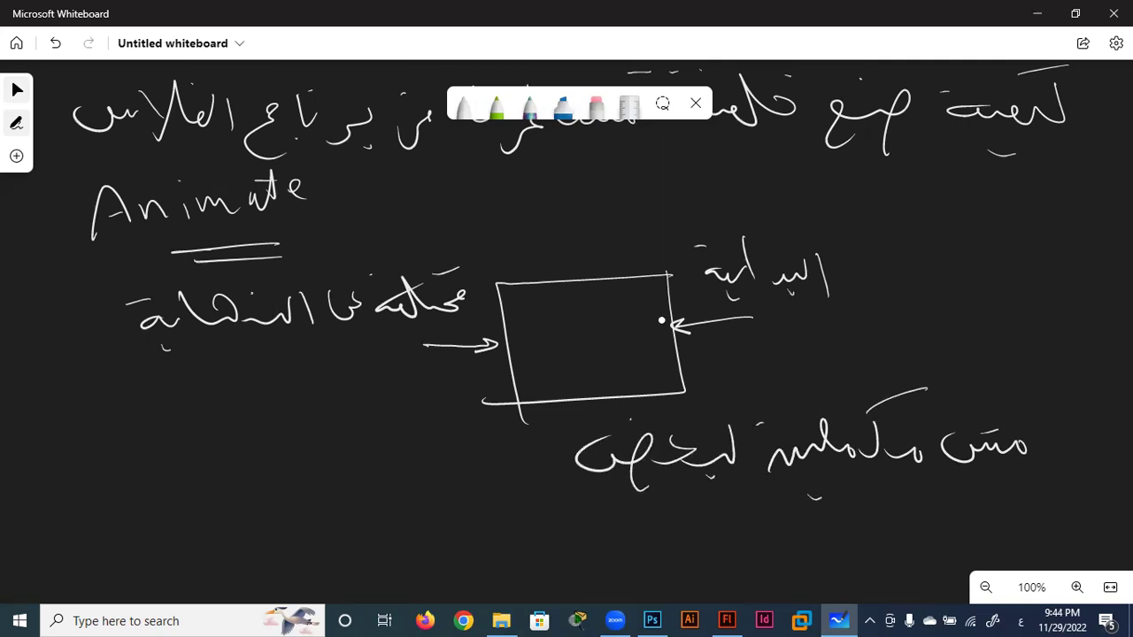
click(1037, 11)
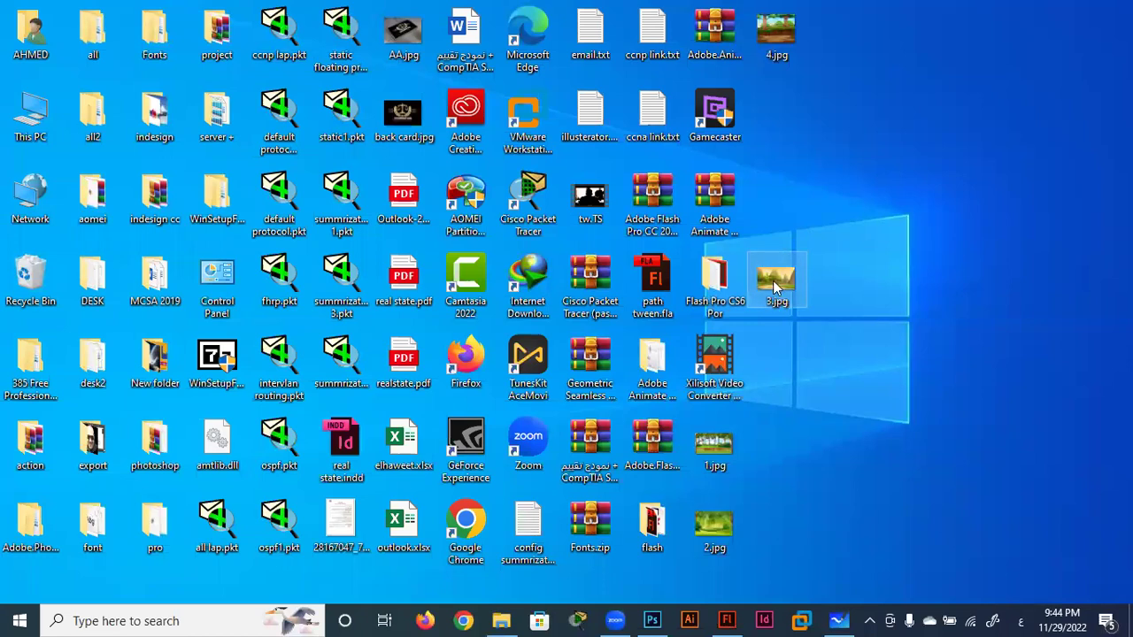
Step: Select 1.jpg through 4.jpg on the desktop and drag them into Photoshop
drag(774, 320, 780, 284)
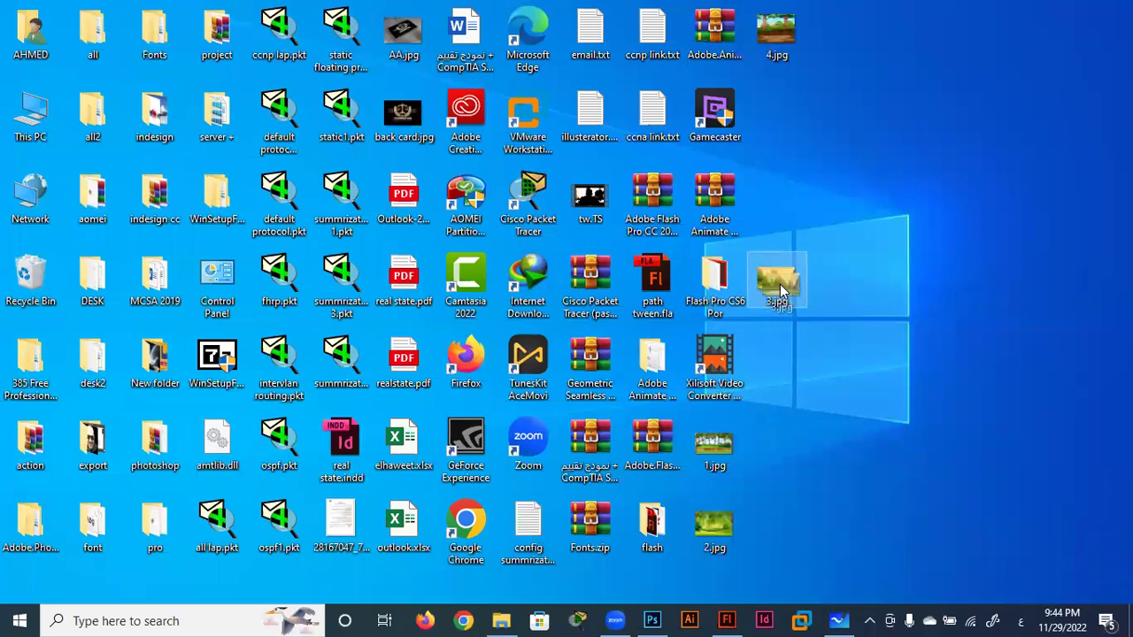
click(653, 619)
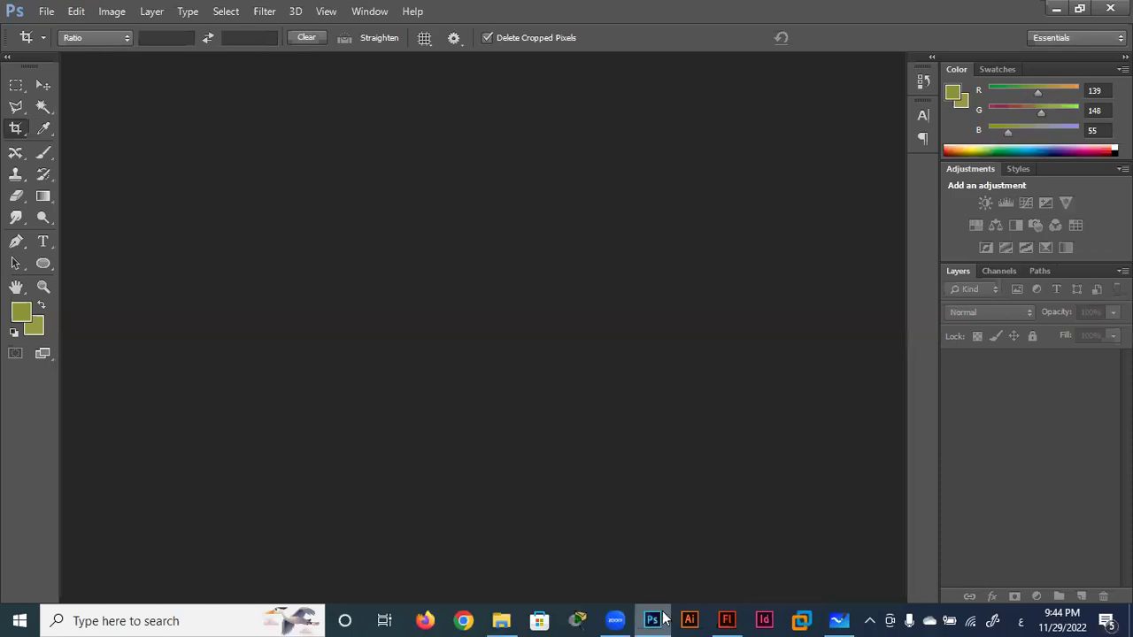
click(1058, 10)
drag(776, 35, 790, 362)
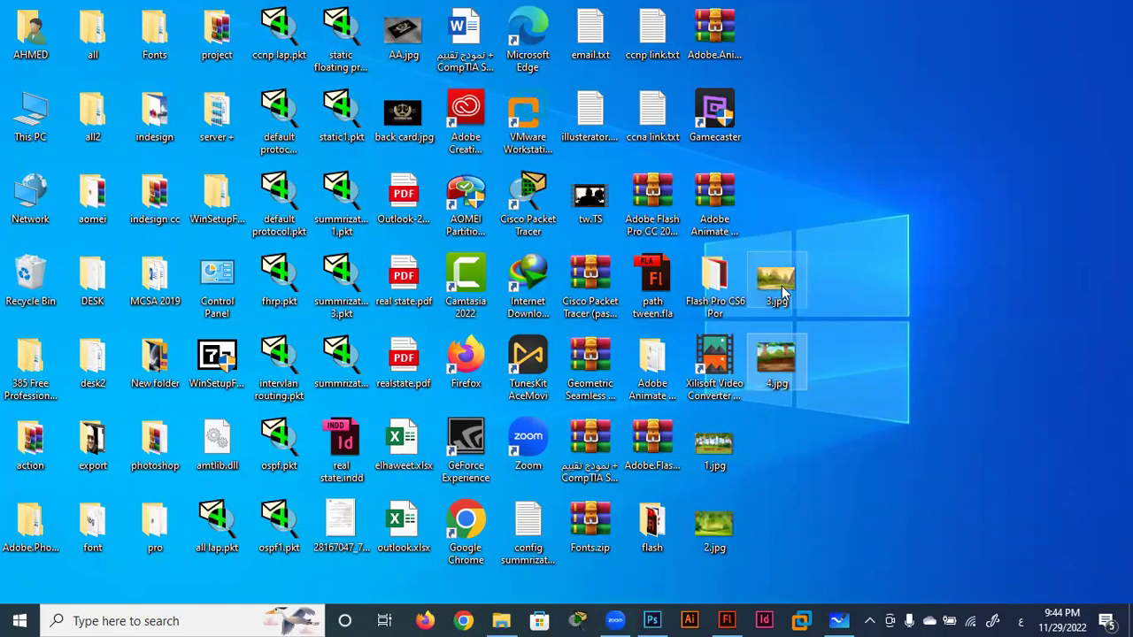
drag(828, 447, 712, 526)
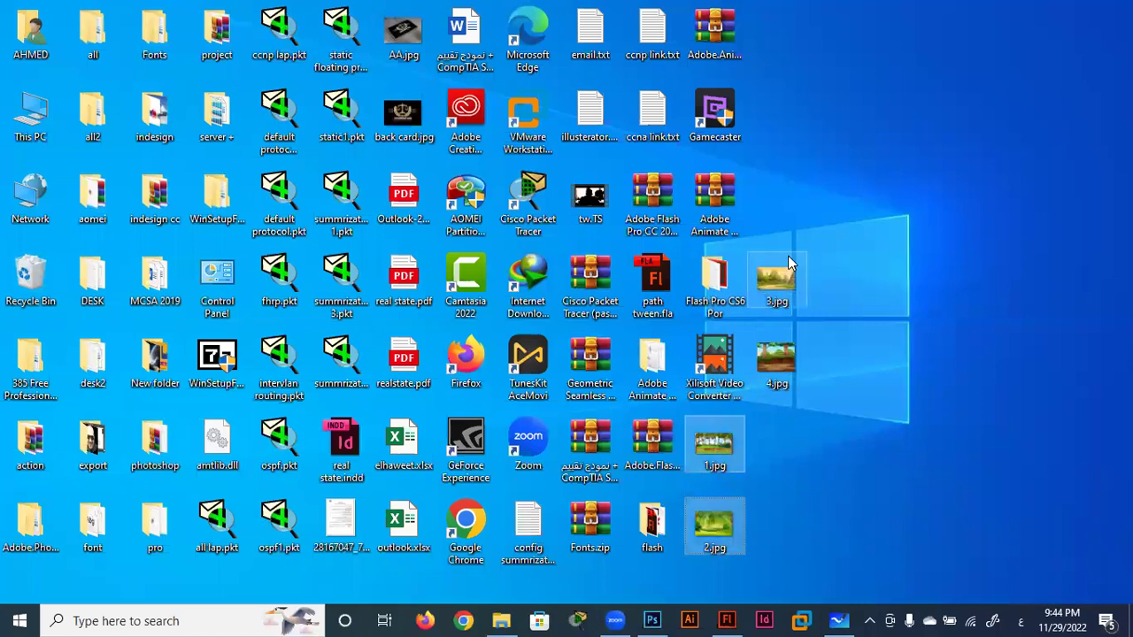
ctrl+click(787, 363)
drag(787, 363, 535, 302)
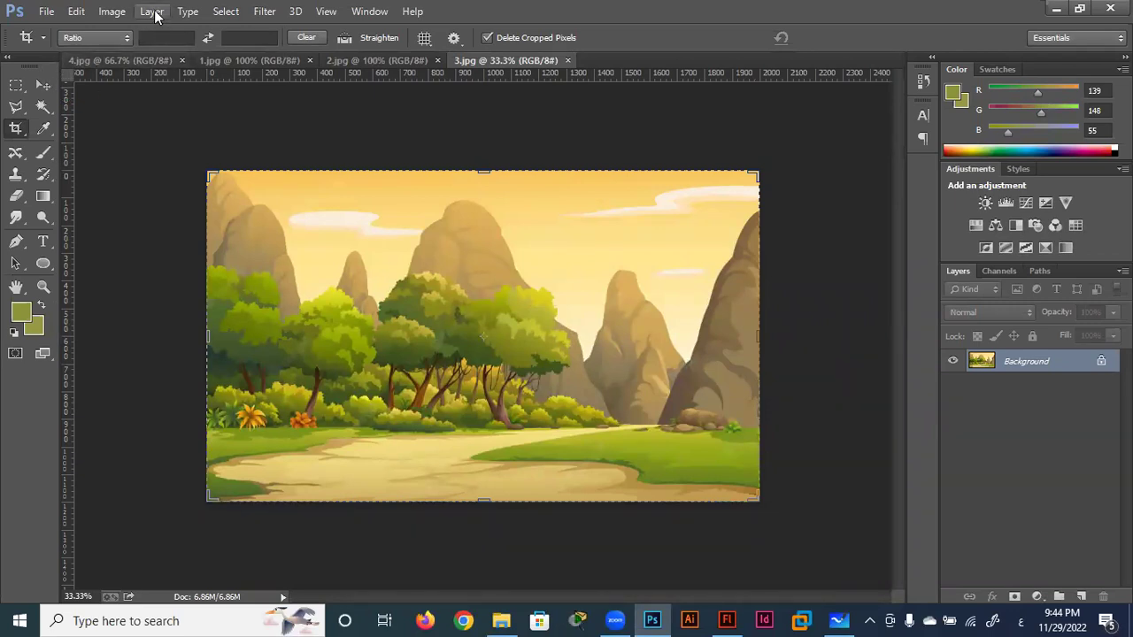
Step: Widen the canvas to 4000 px, then undo the extension
click(113, 14)
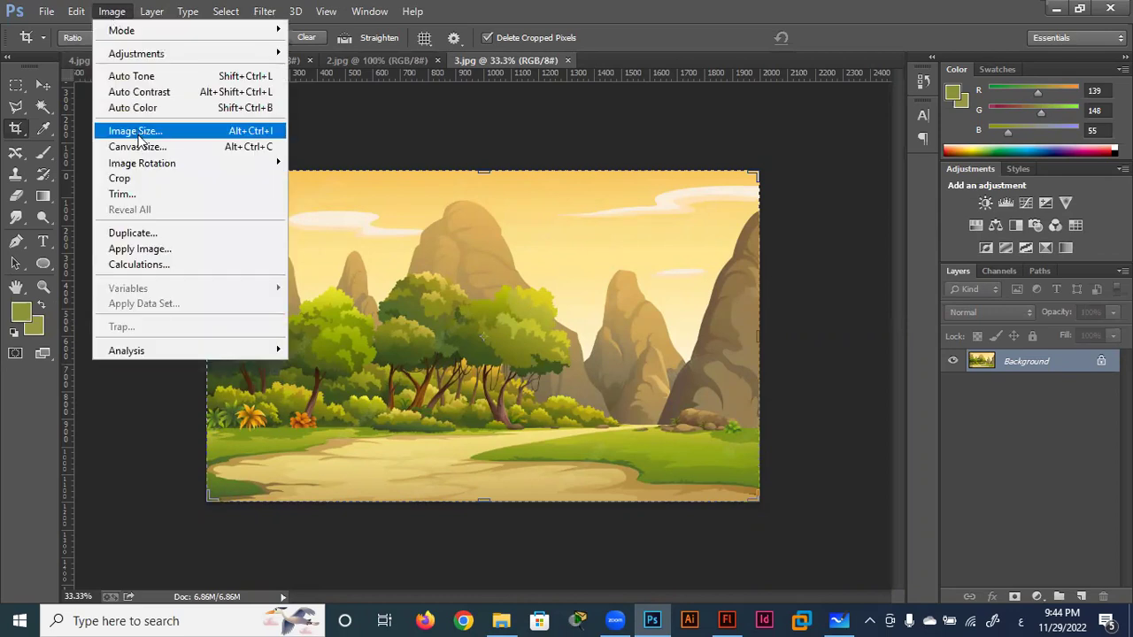
click(152, 147)
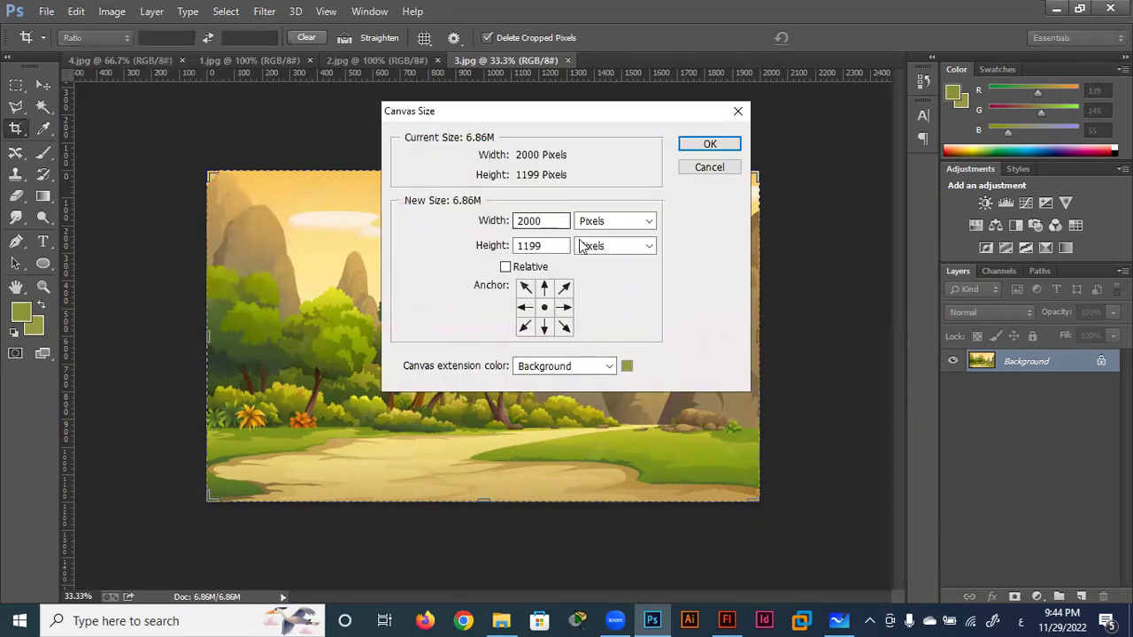
double_click(536, 221)
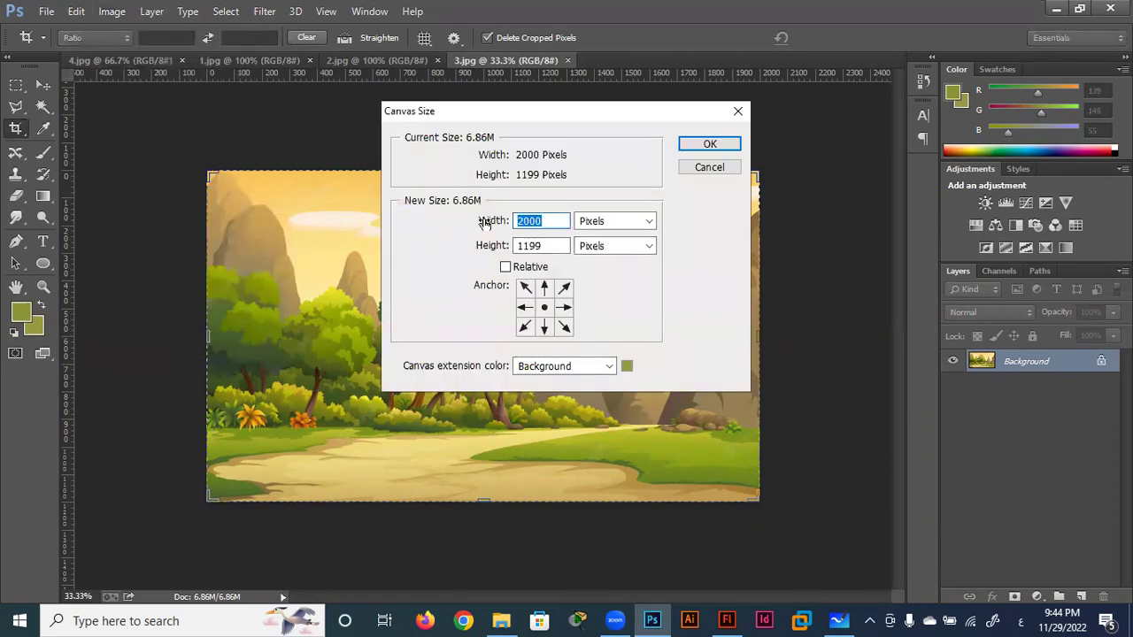
text(4000)
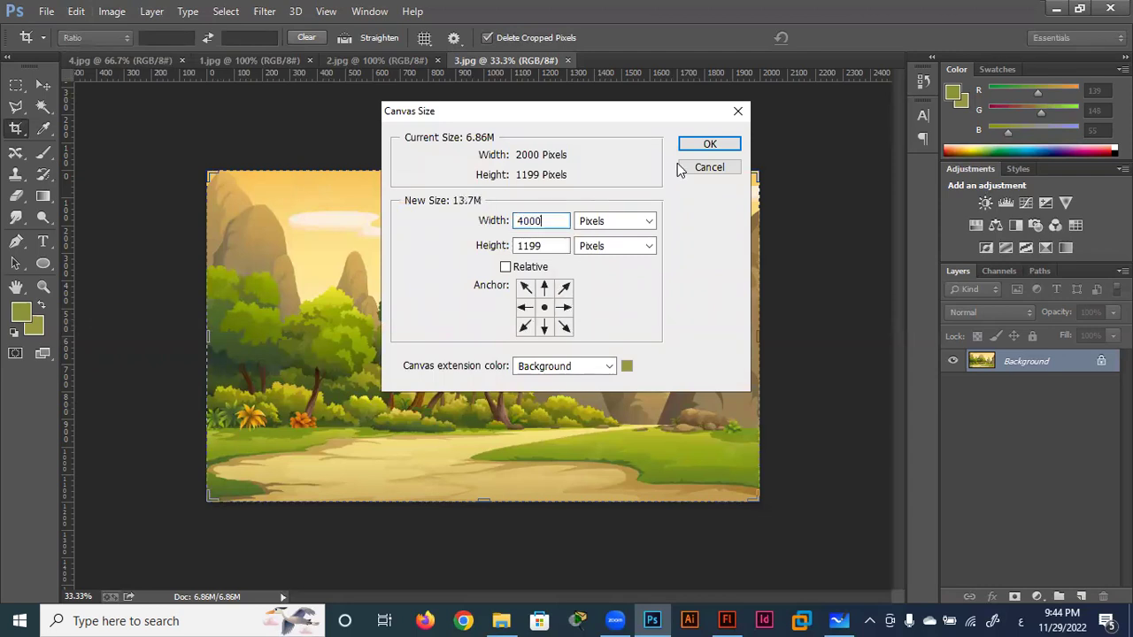
click(701, 149)
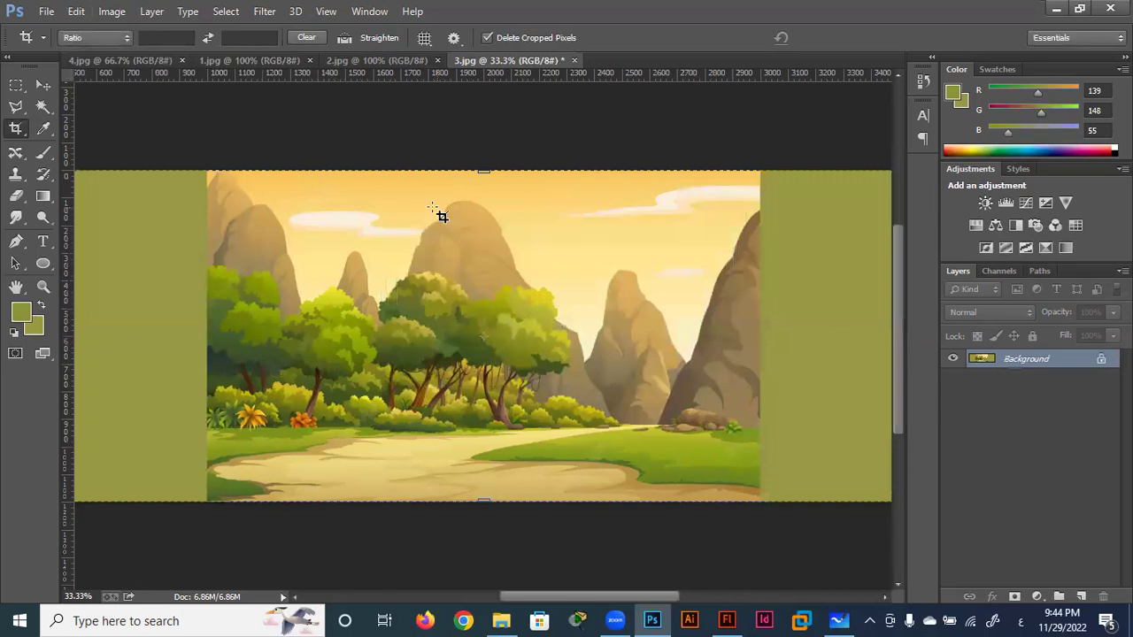
key(ctrl+z)
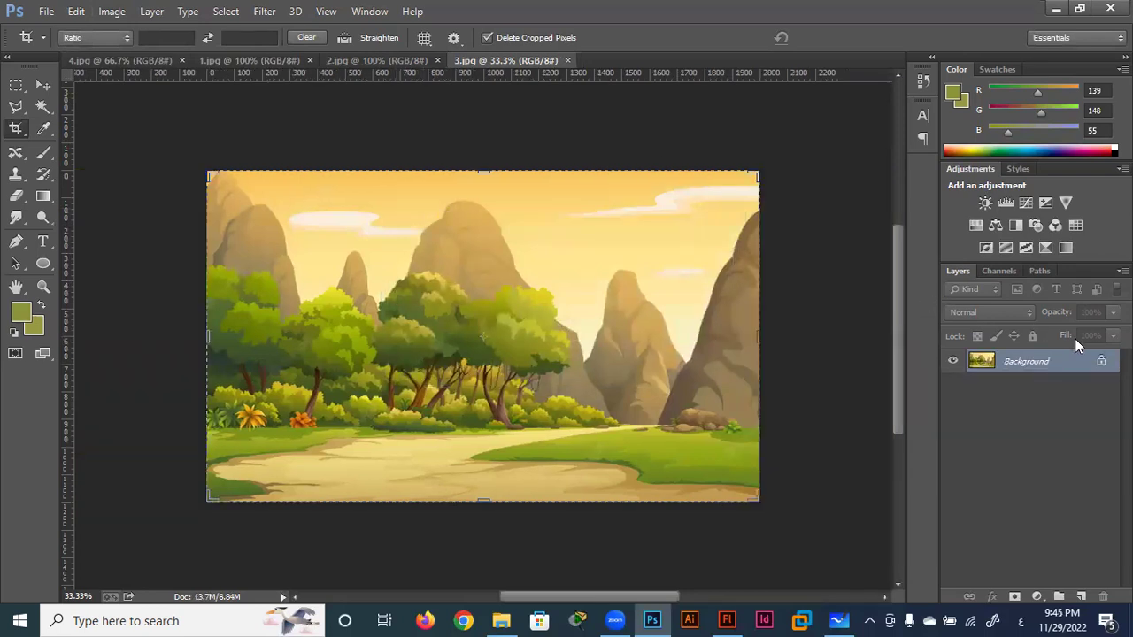
Step: Convert the Background to Layer 0 and set the canvas width to 4000 px
double_click(1069, 360)
click(699, 195)
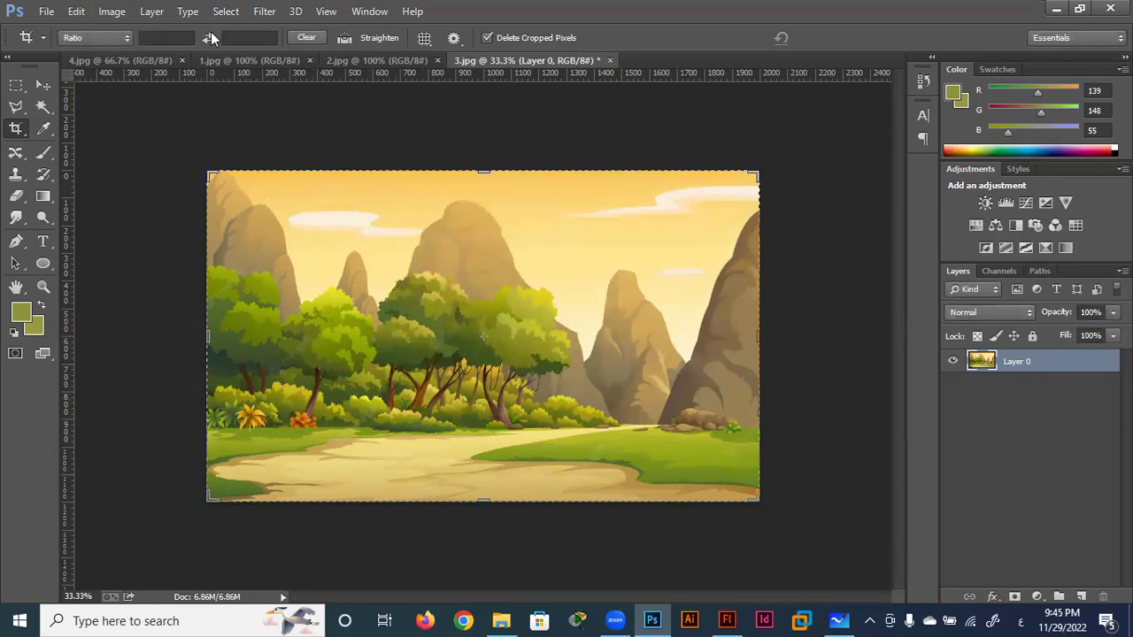
click(125, 15)
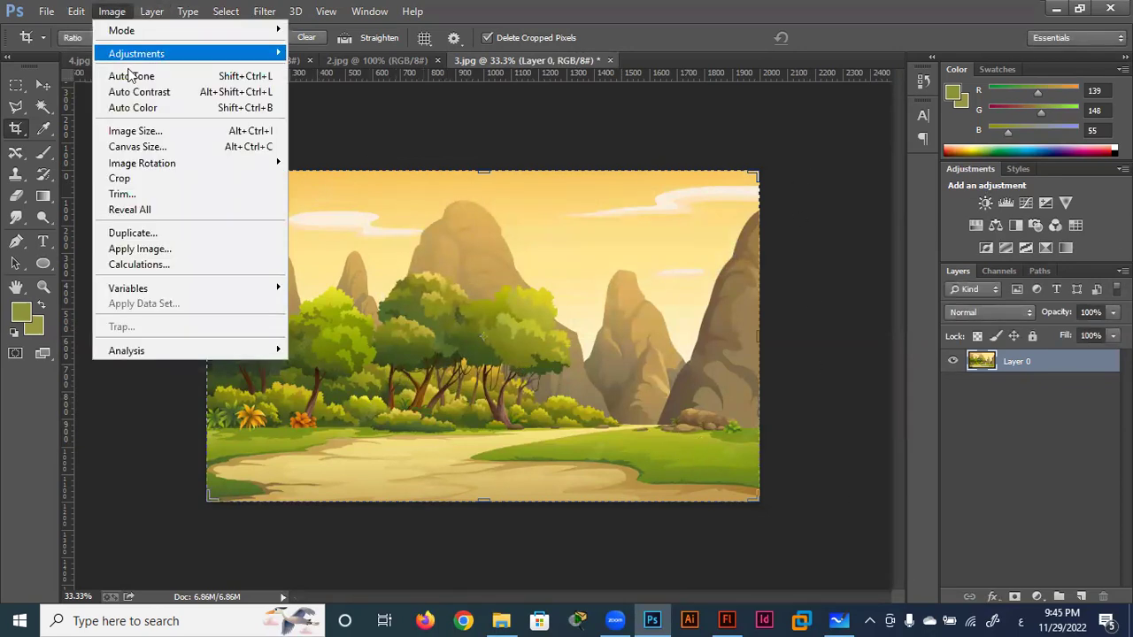
click(164, 152)
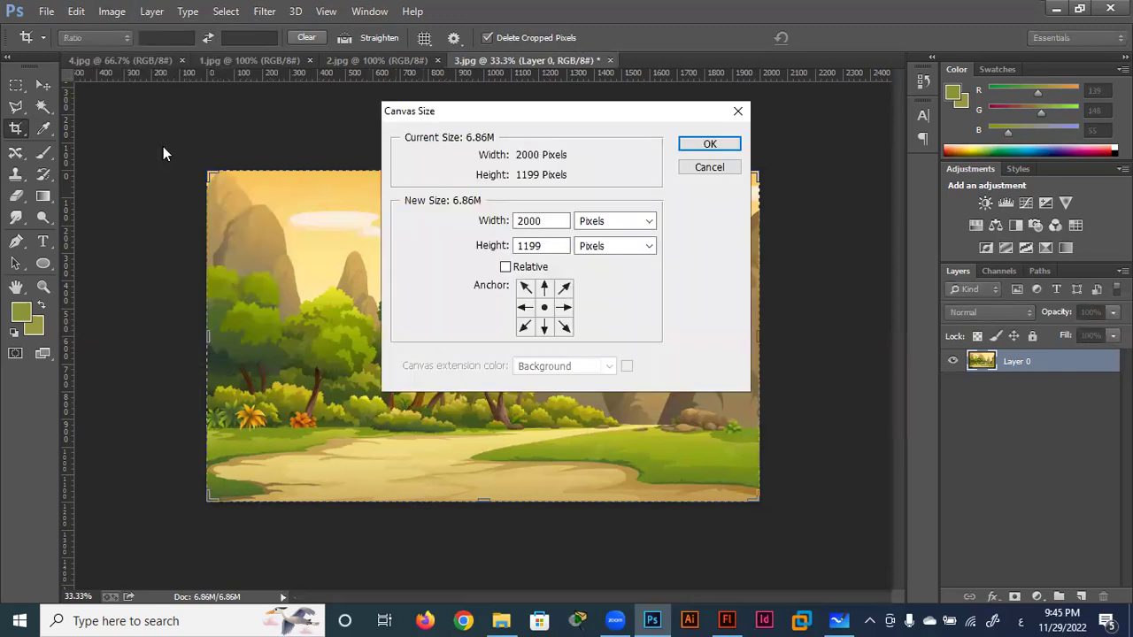
double_click(542, 221)
text(4000)
key(Return)
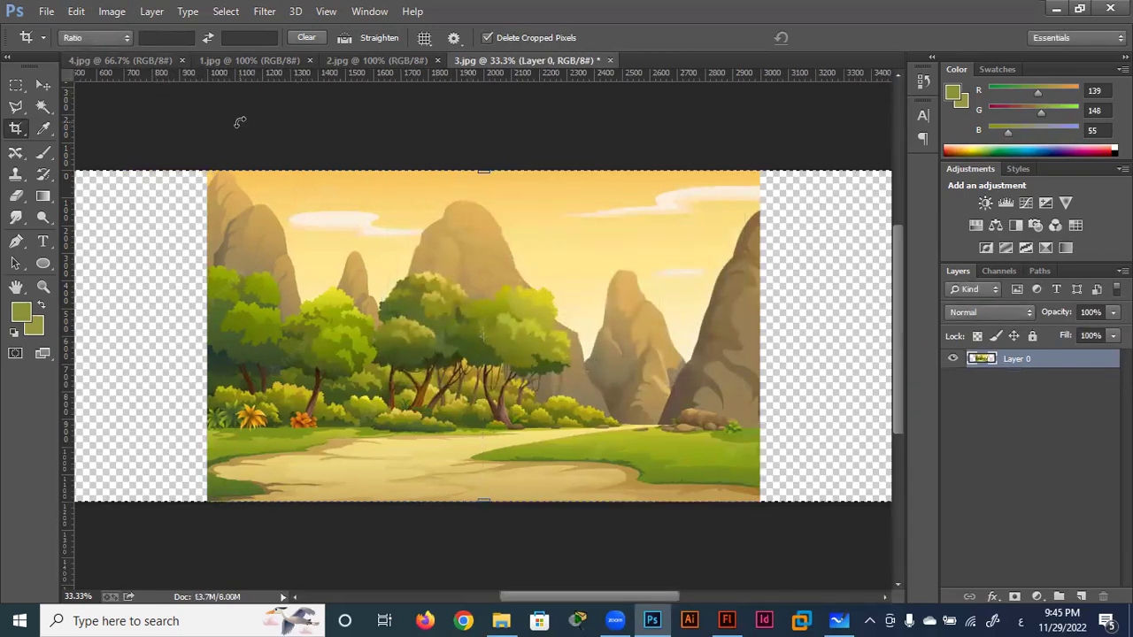
Step: Duplicate Layer 0 and move the copy to the left side of the canvas
key(ctrl+0)
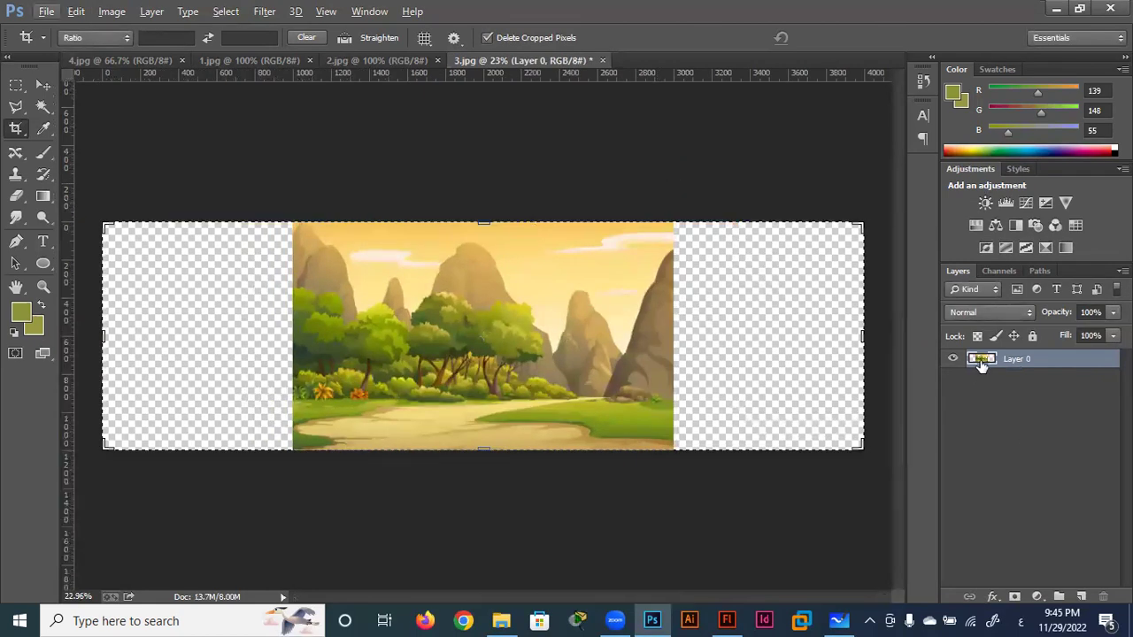
key(ctrl+j)
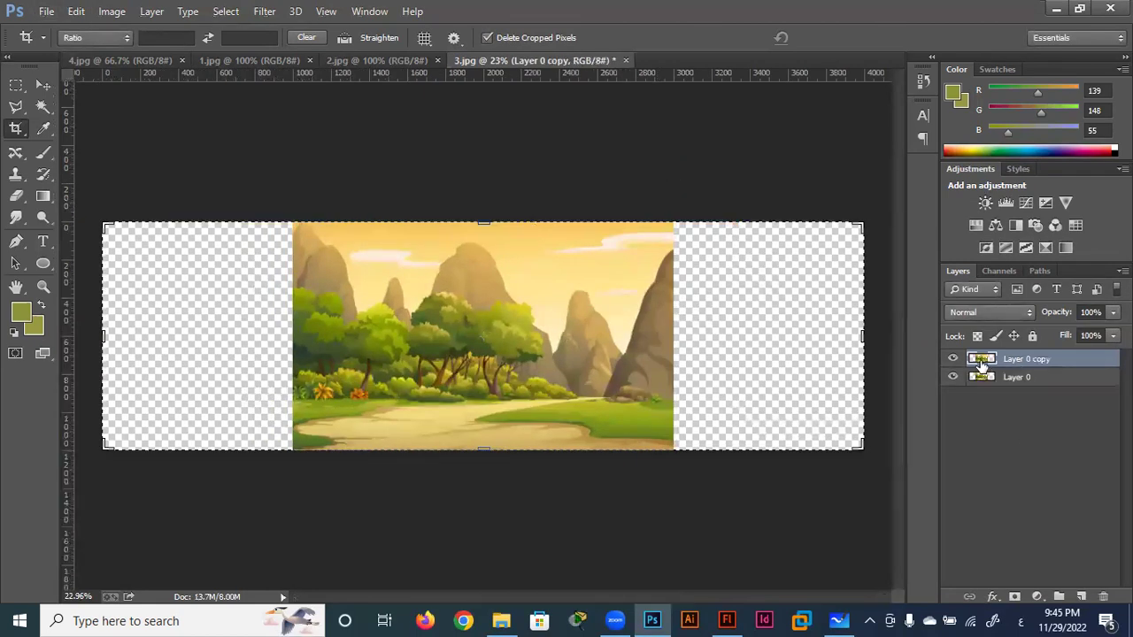
click(44, 85)
drag(381, 288, 749, 300)
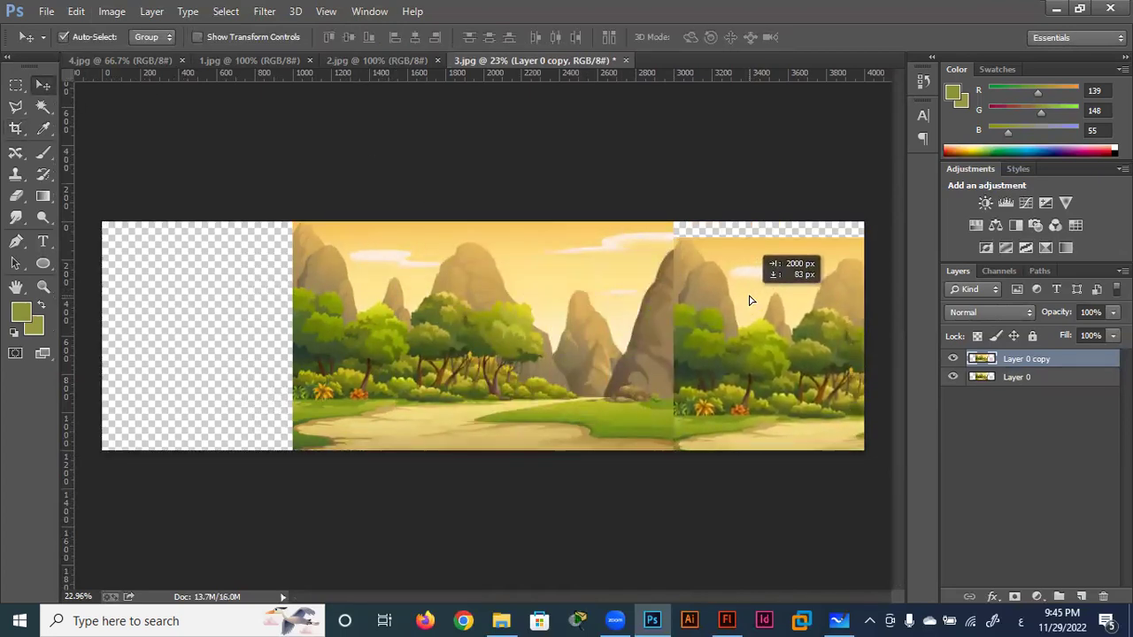
drag(749, 300, 749, 285)
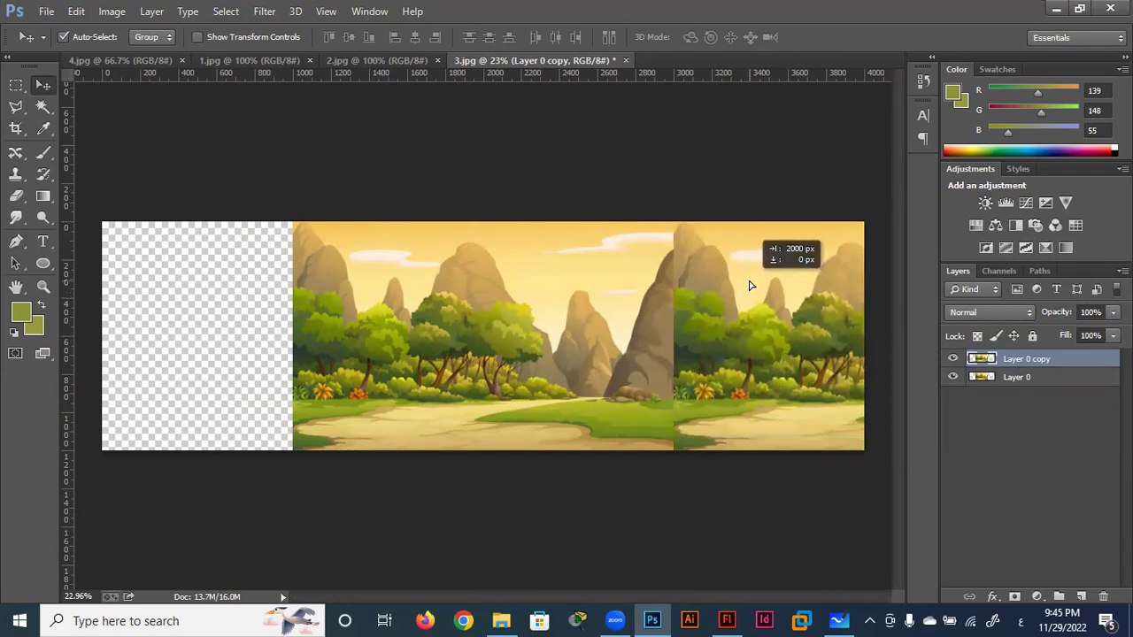
mouse_move(749, 285)
mouse_down()
mouse_move(229, 302)
mouse_move(156, 316)
mouse_move(178, 324)
mouse_up()
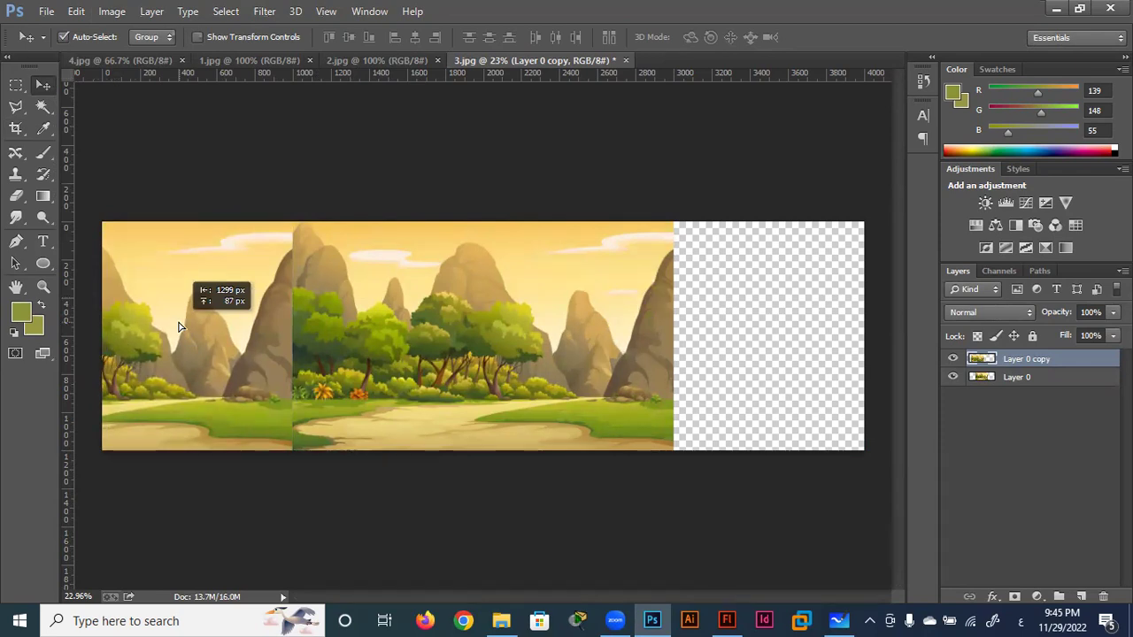
drag(178, 326, 178, 326)
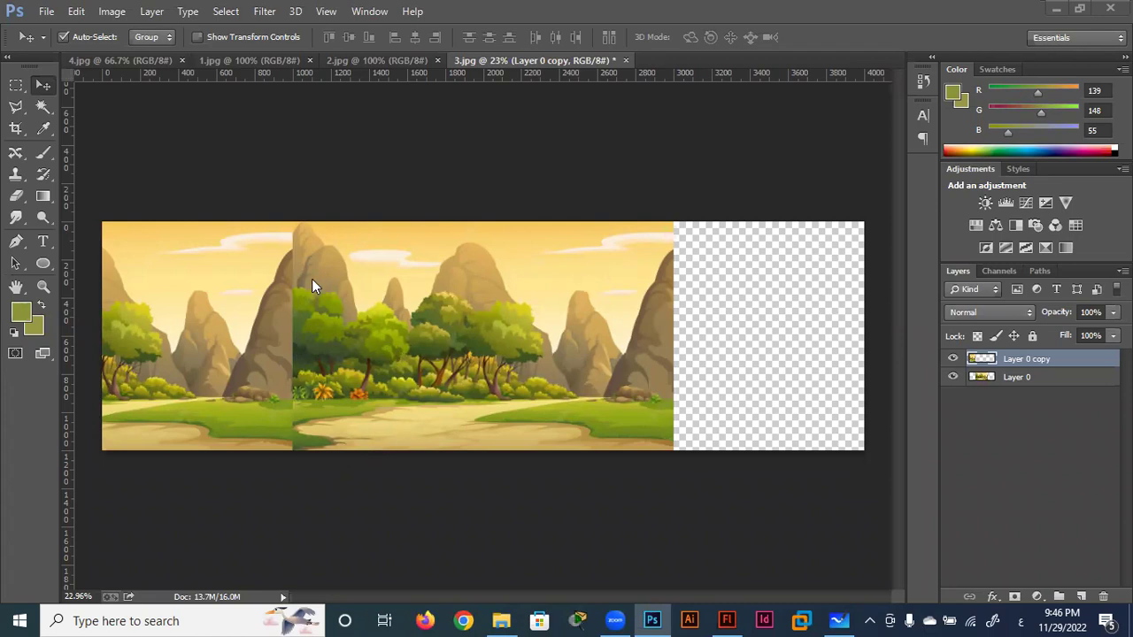
Step: Revert 3.jpg to its opened-state snapshot in the History panel and enlarge the panel
click(920, 83)
scroll(850, 114, up, 2)
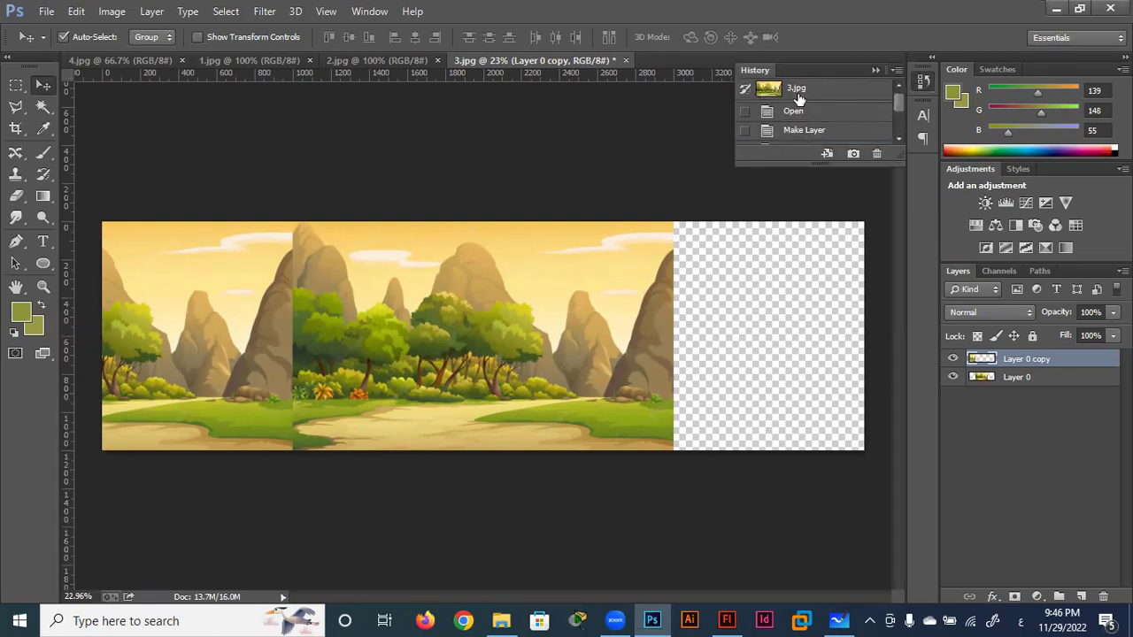
click(798, 98)
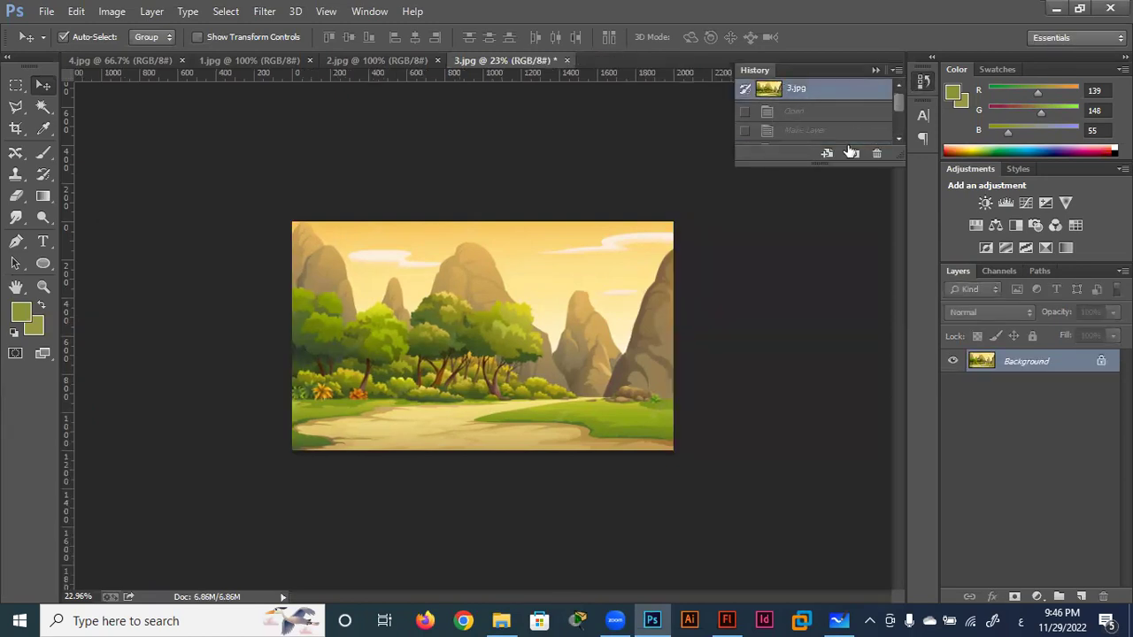
drag(824, 164, 822, 333)
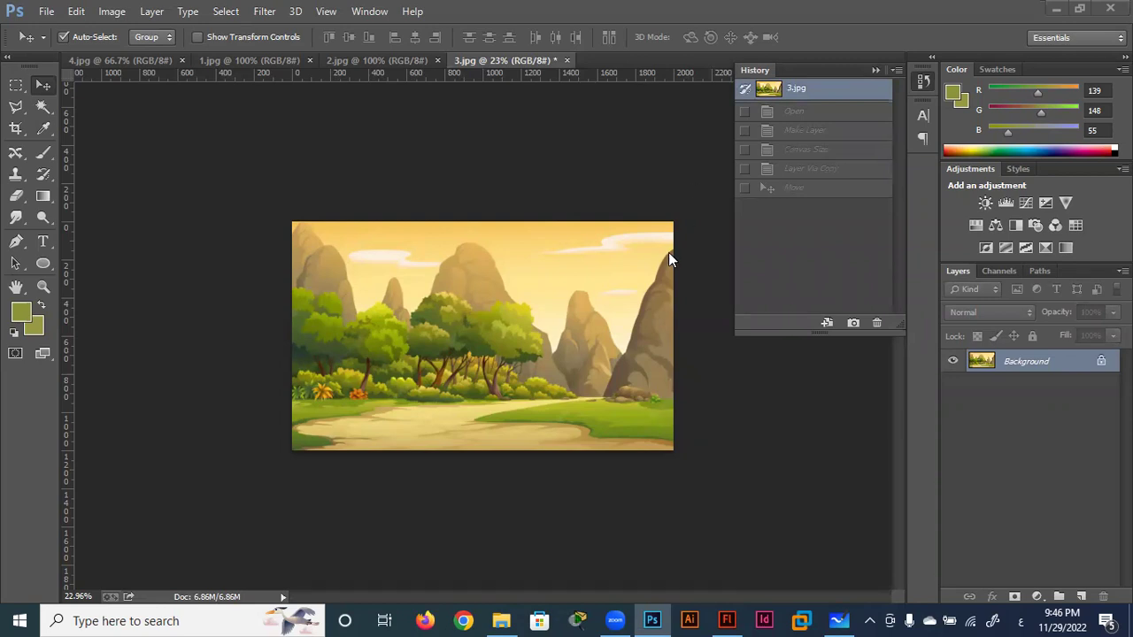
Step: Close History and convert the locked Background into Layer 0
click(877, 70)
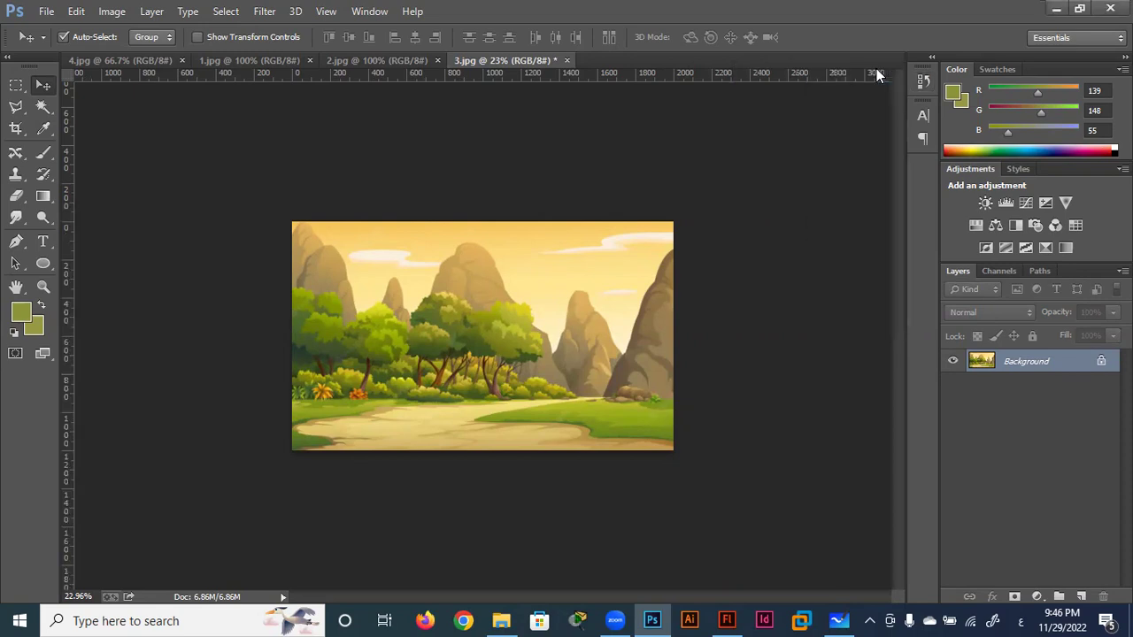
double_click(981, 358)
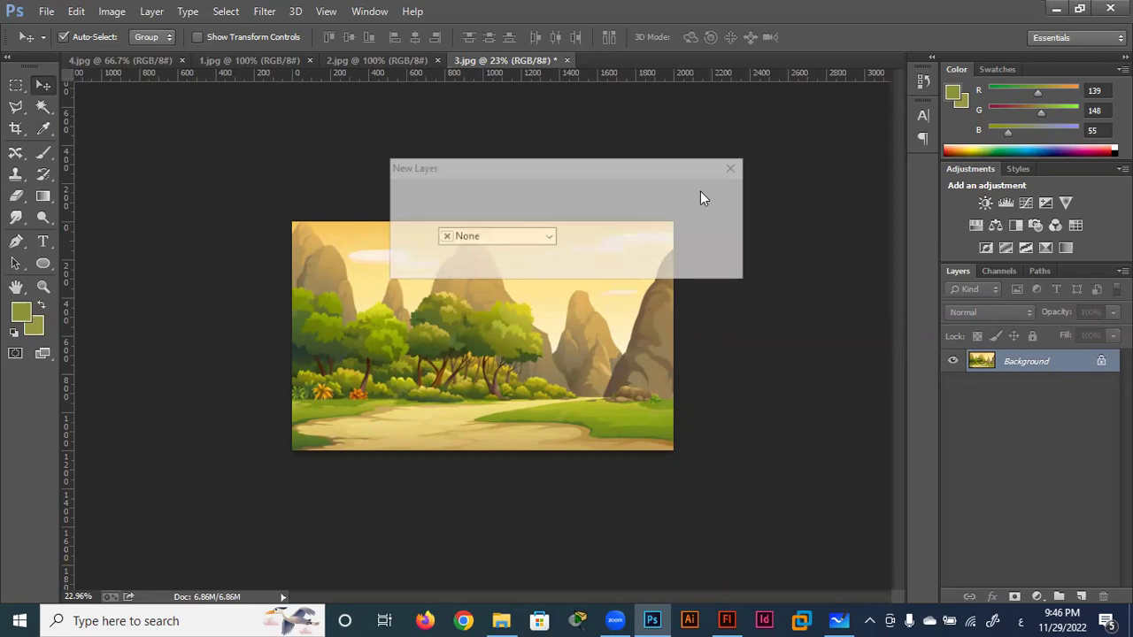
key(Return)
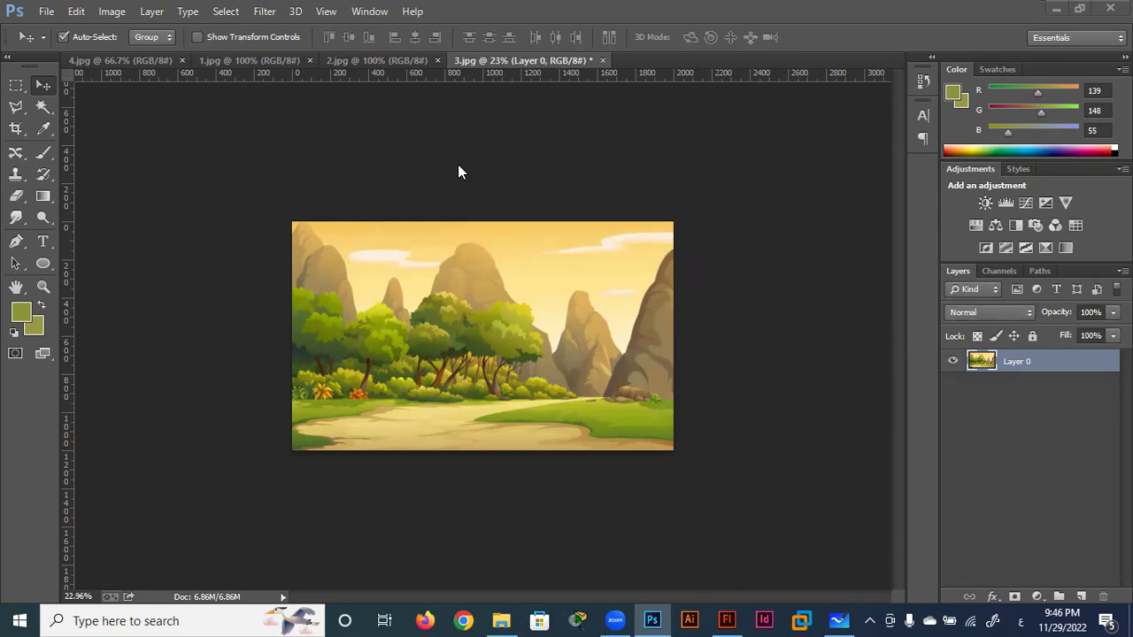
Step: Widen the canvas to 4000 px using Canvas Size
click(112, 11)
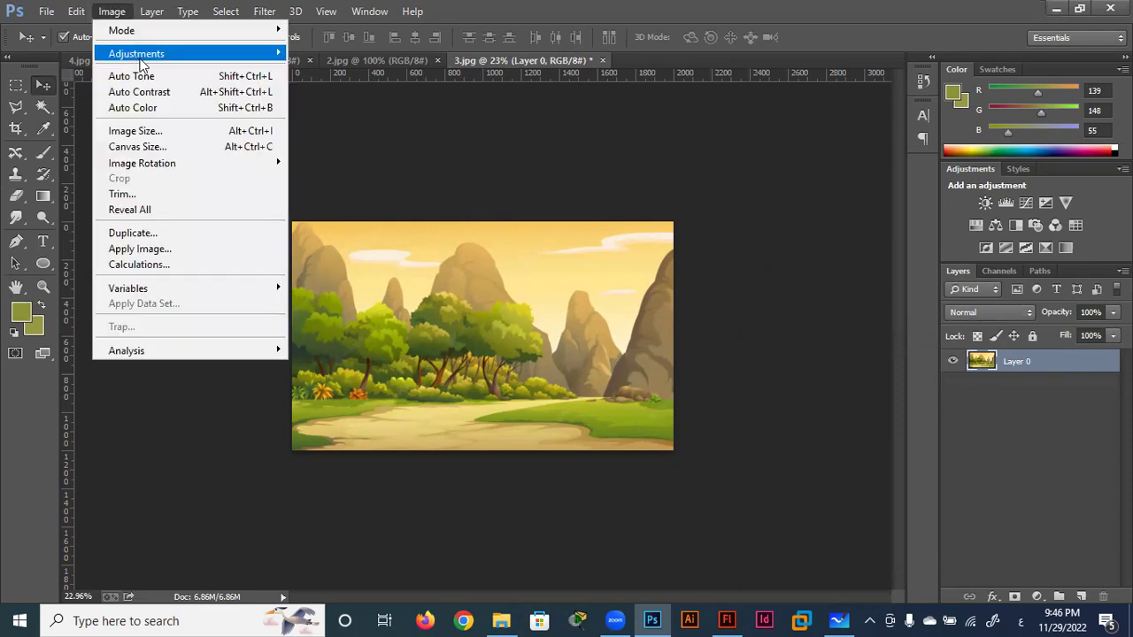
click(150, 147)
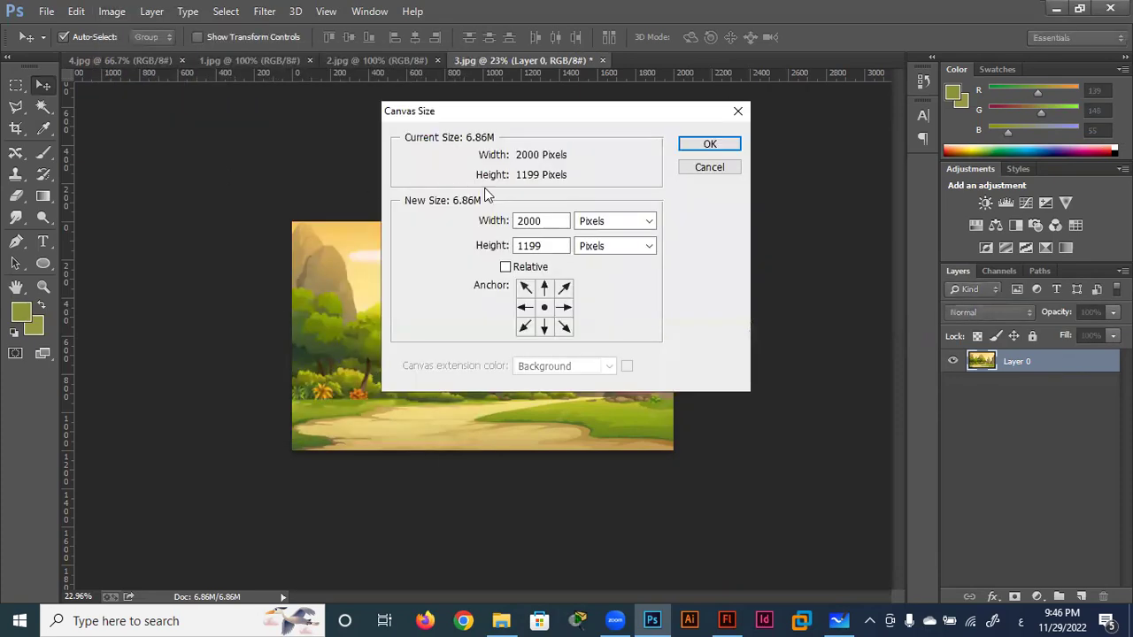
click(692, 146)
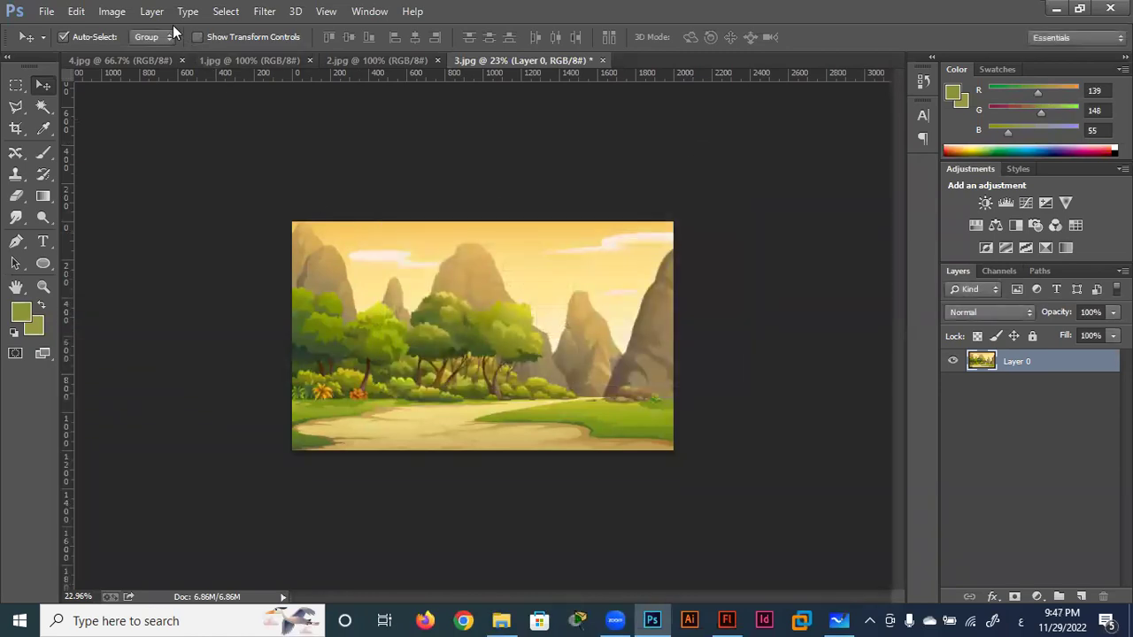
click(112, 11)
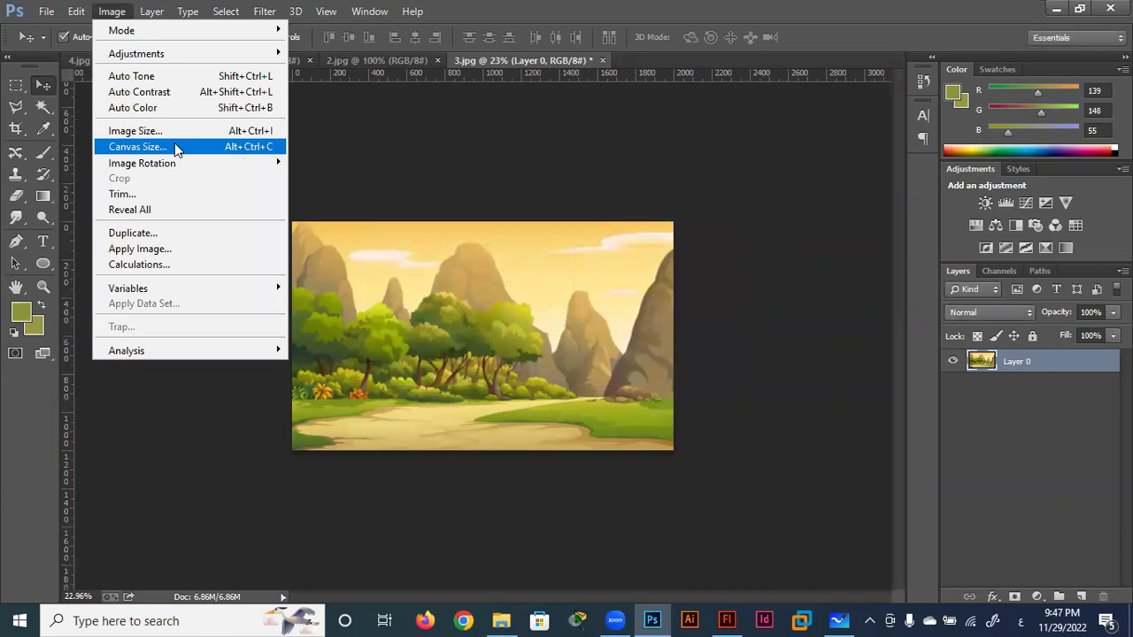
click(137, 147)
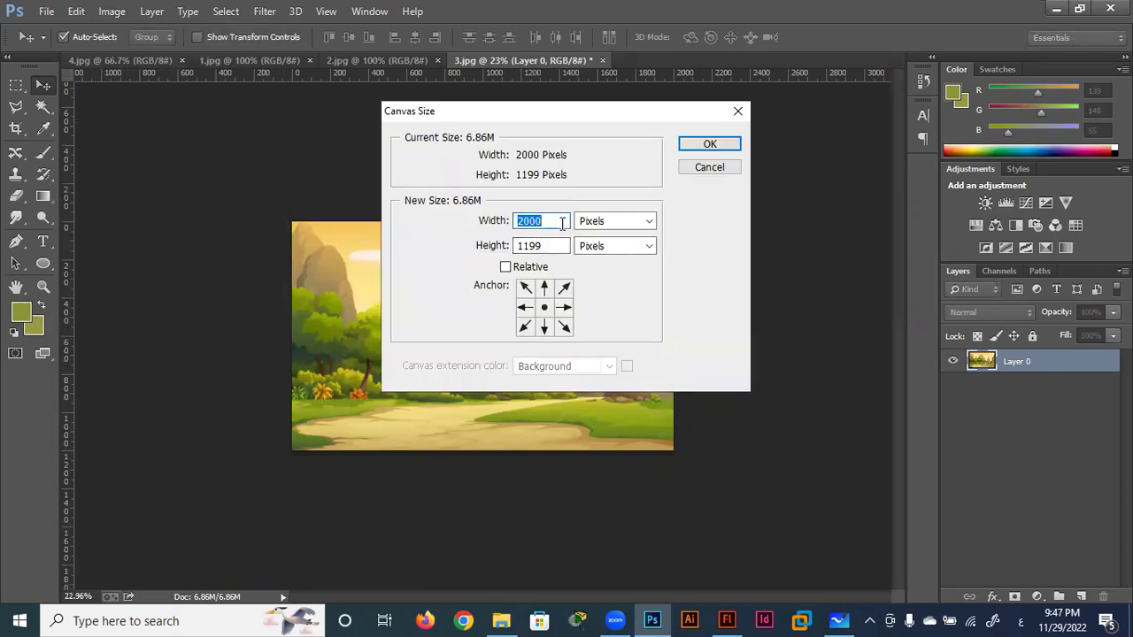
text(4000)
key(Return)
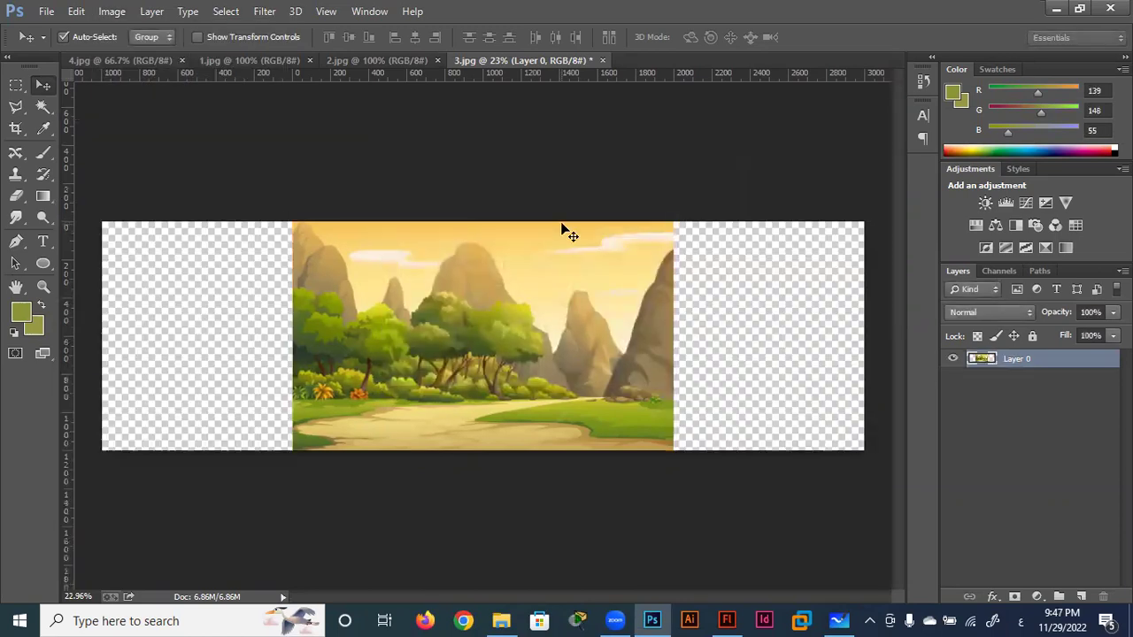
Step: Flip the landscape copy horizontally, place it left, and butt the original against it
mouse_move(498, 368)
mouse_down()
mouse_move(634, 370)
mouse_move(289, 350)
mouse_move(314, 354)
mouse_up()
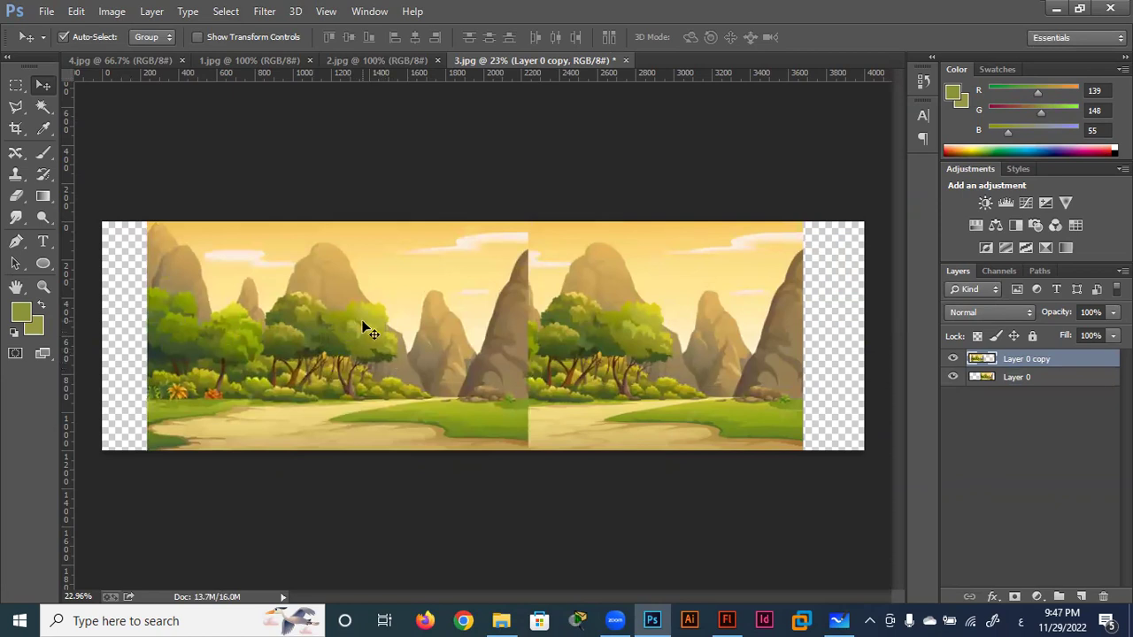
key(ctrl+t)
right_click(371, 333)
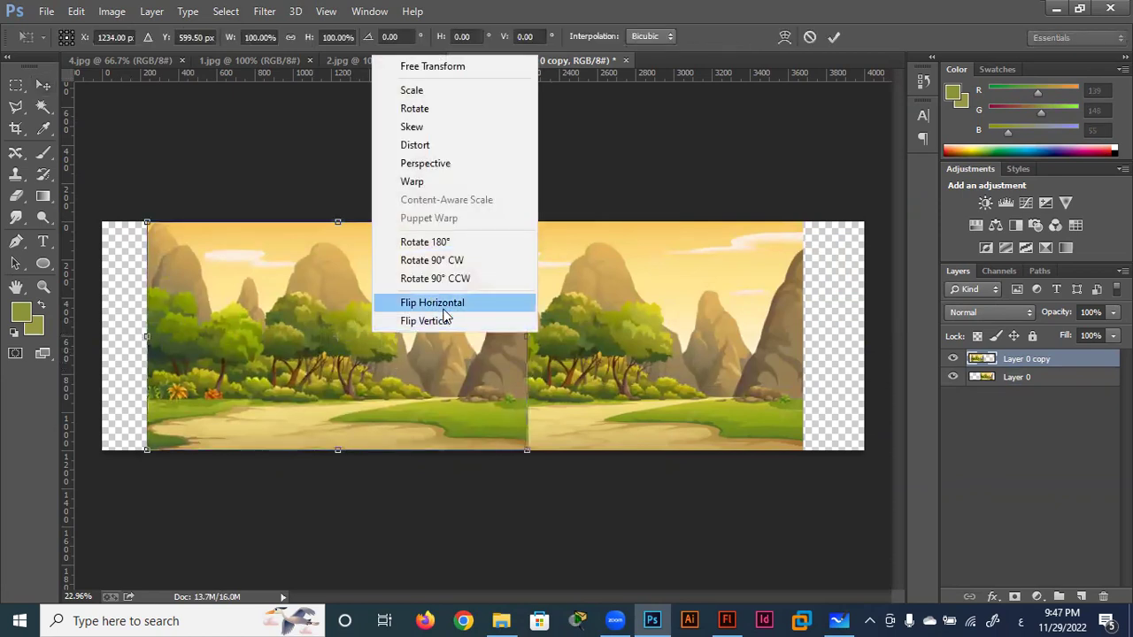
click(444, 305)
mouse_move(449, 335)
mouse_down()
mouse_move(344, 337)
mouse_move(362, 336)
mouse_up()
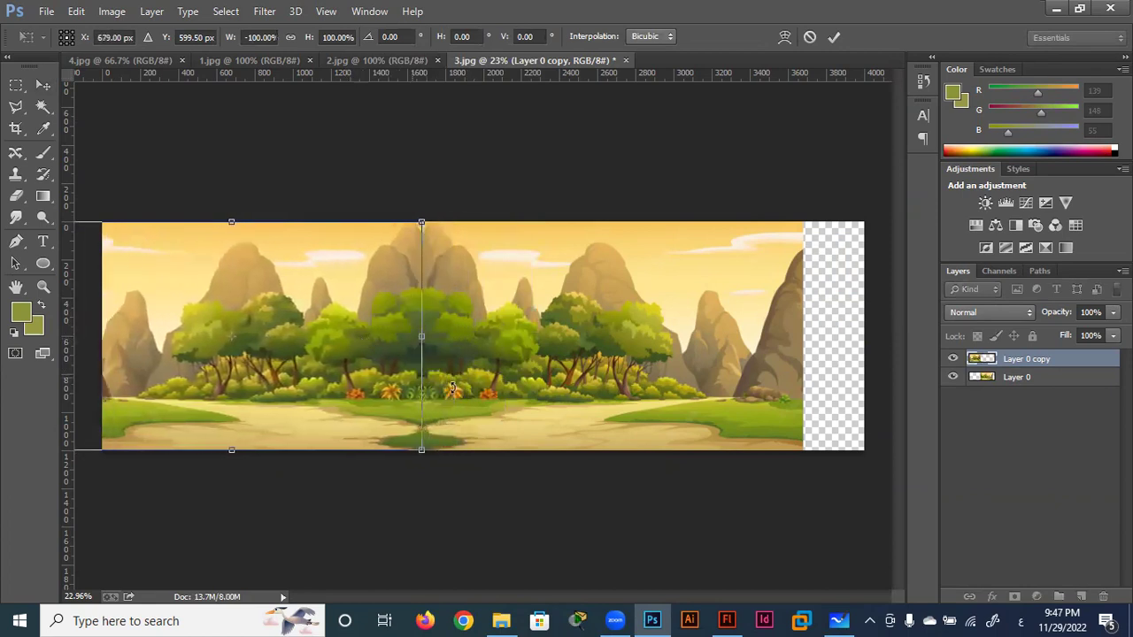
click(832, 36)
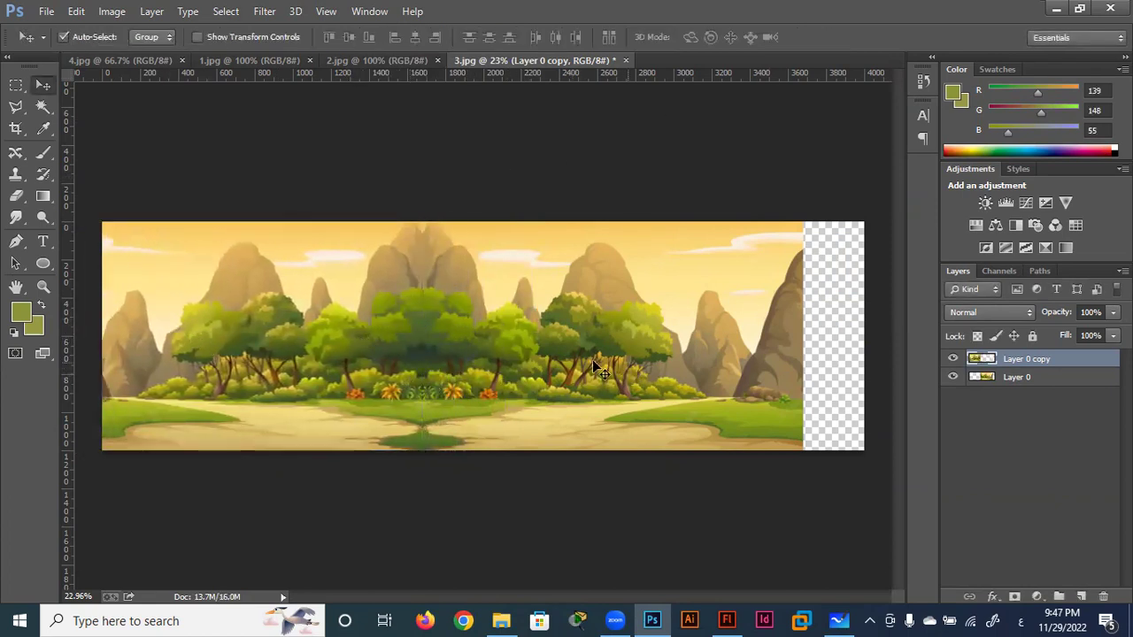
drag(593, 363, 637, 363)
drag(391, 374, 435, 375)
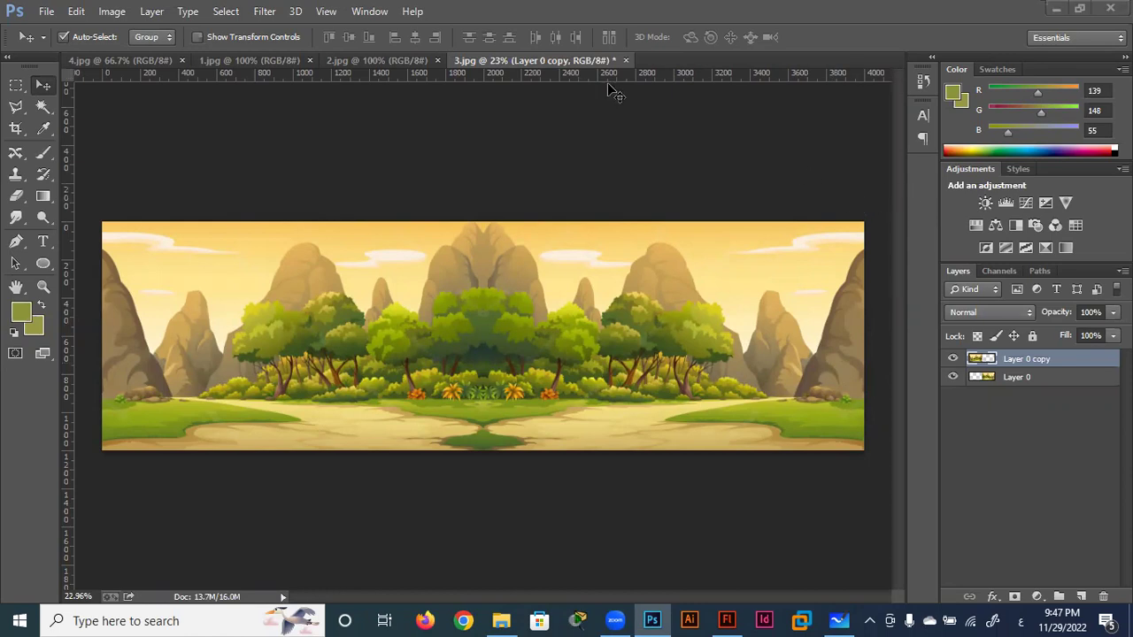
Step: Create a new ActionScript 3.0 document in Flash and pick up 3.jpg from the desktop
click(1056, 8)
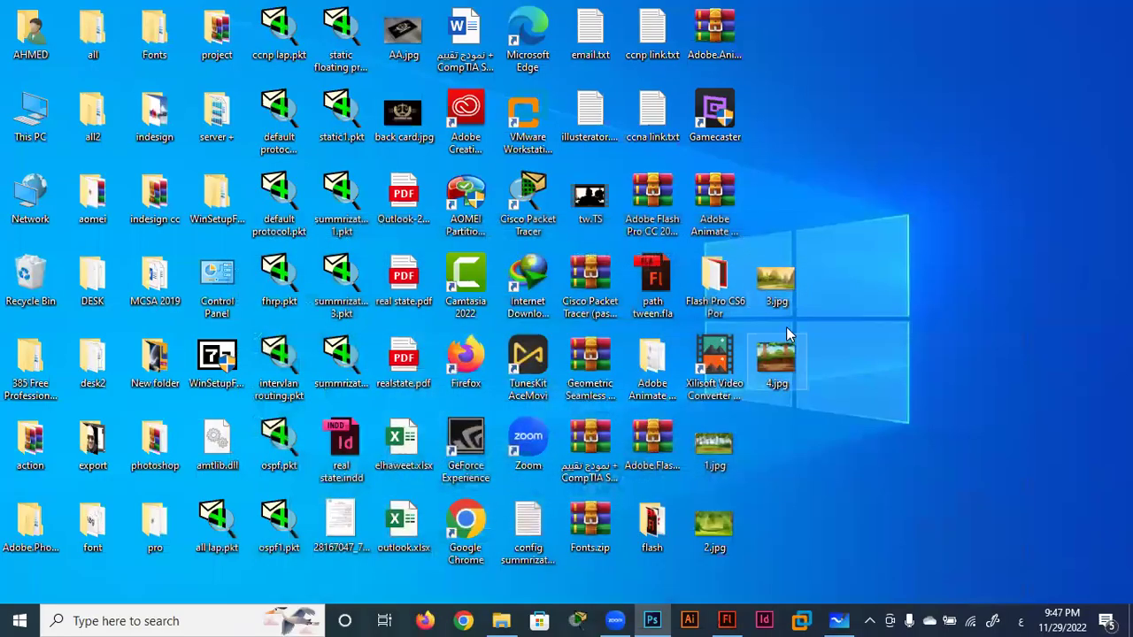
click(728, 620)
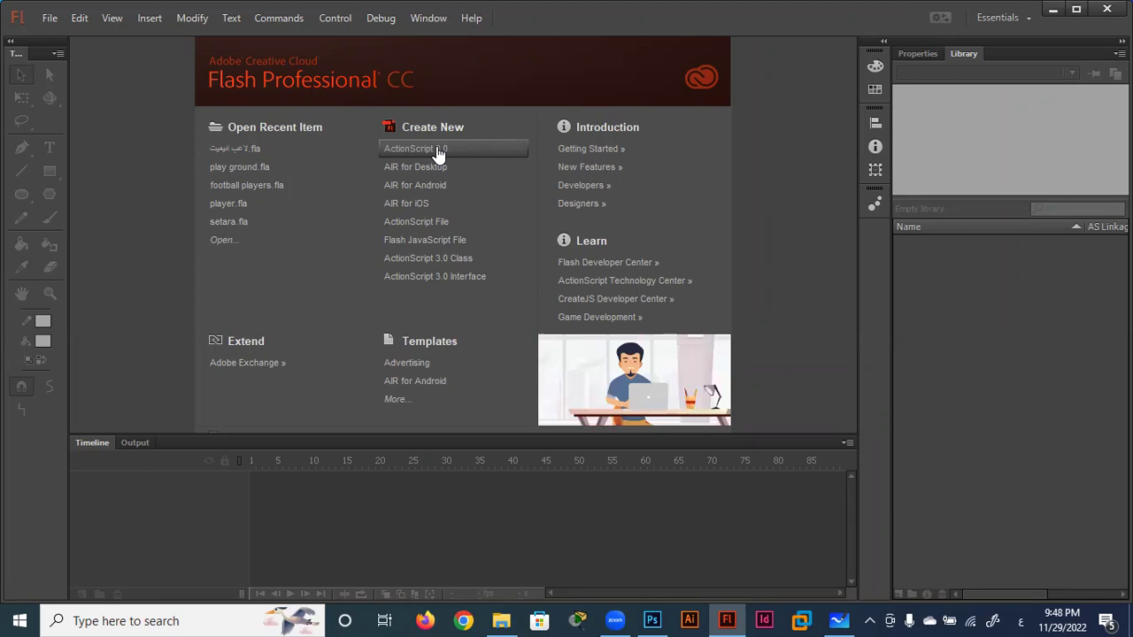
click(437, 150)
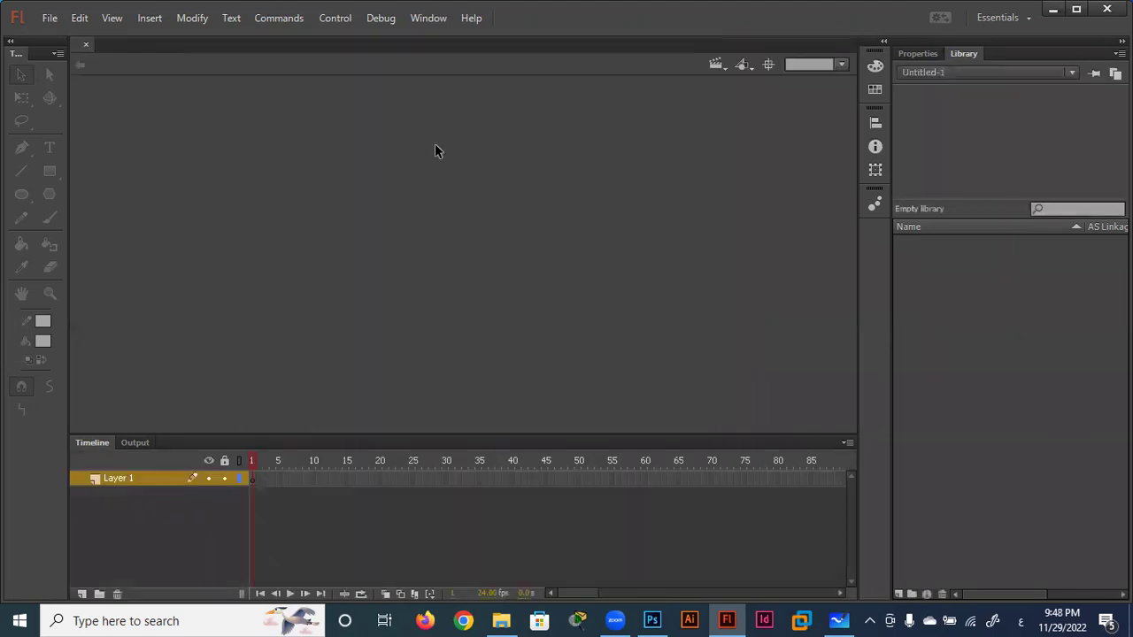
click(1054, 10)
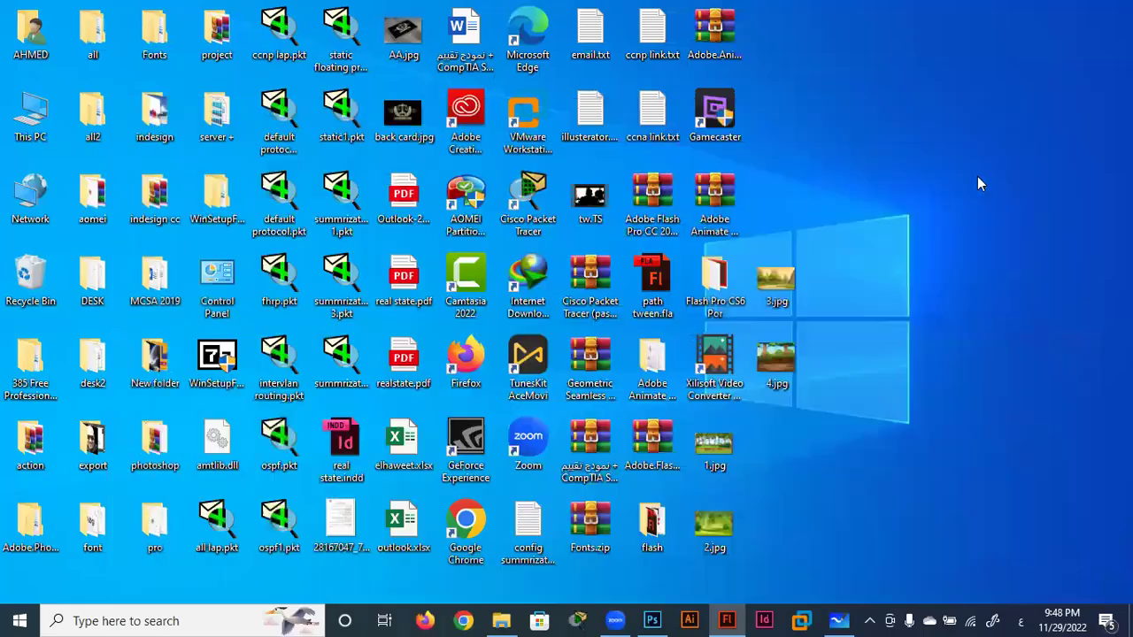
drag(776, 281, 874, 449)
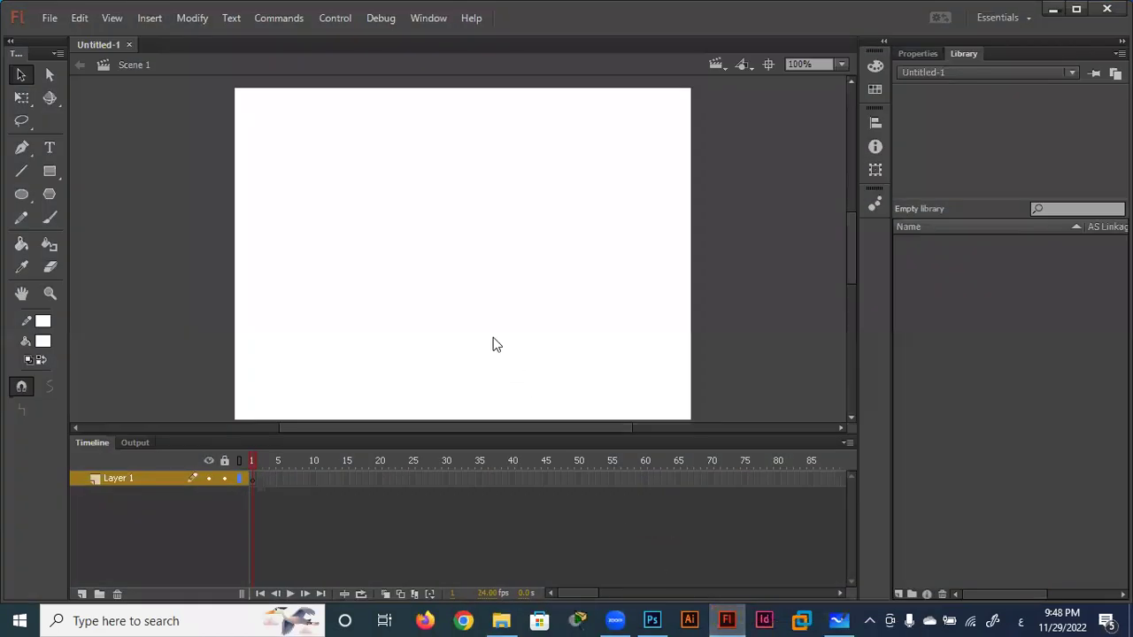
Step: Import 3.jpg onto the new Flash stage and set the stage height to 600 px
drag(751, 541, 477, 324)
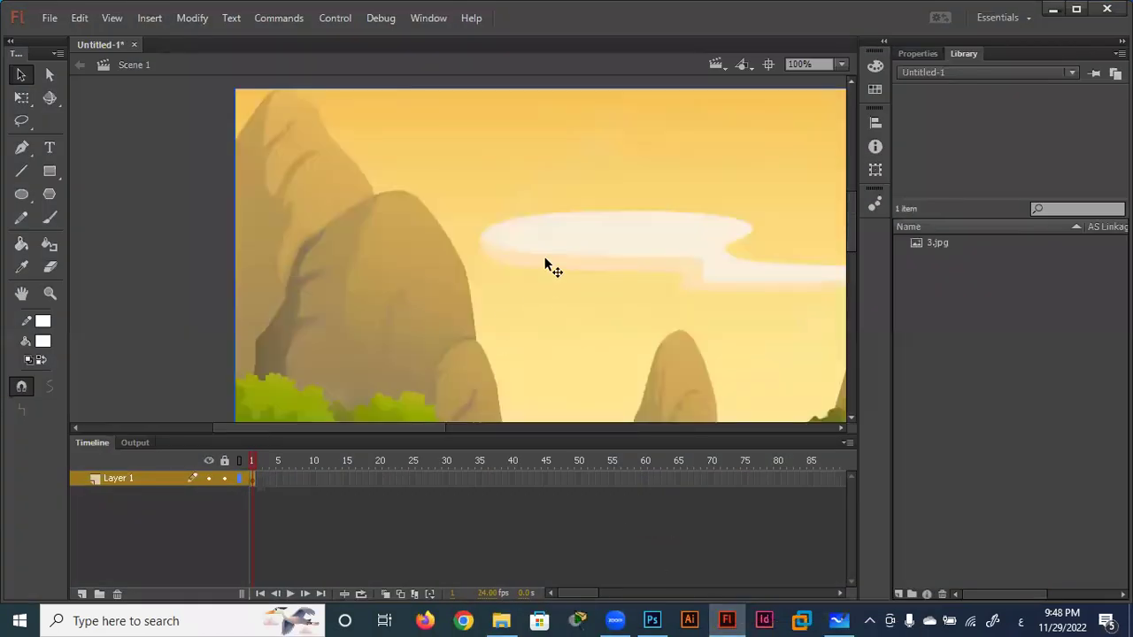
click(927, 53)
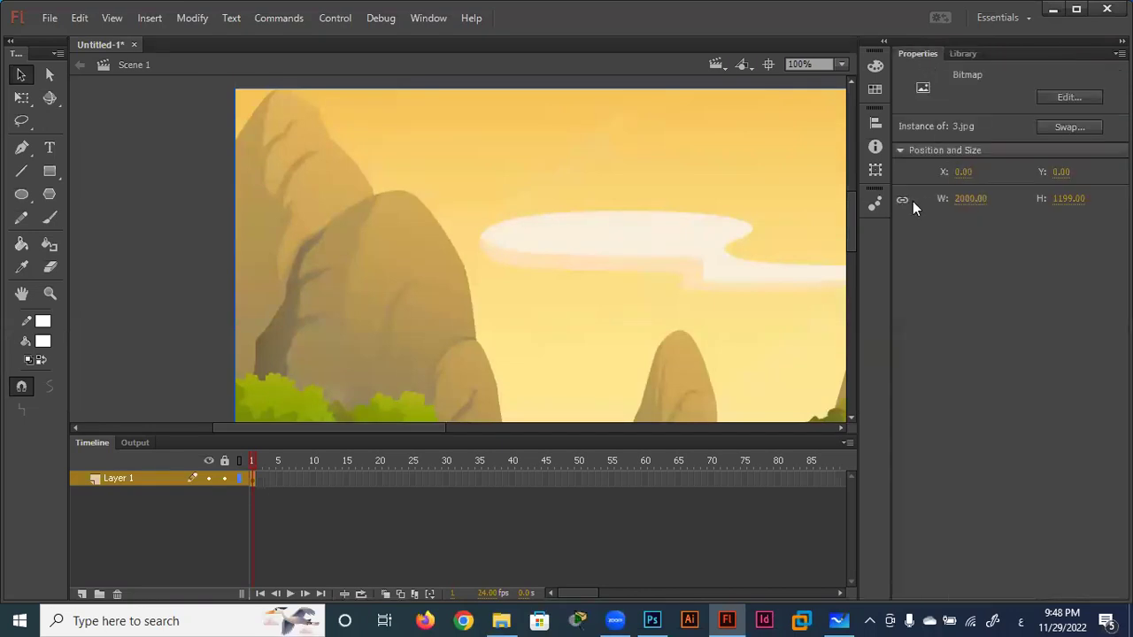
click(180, 203)
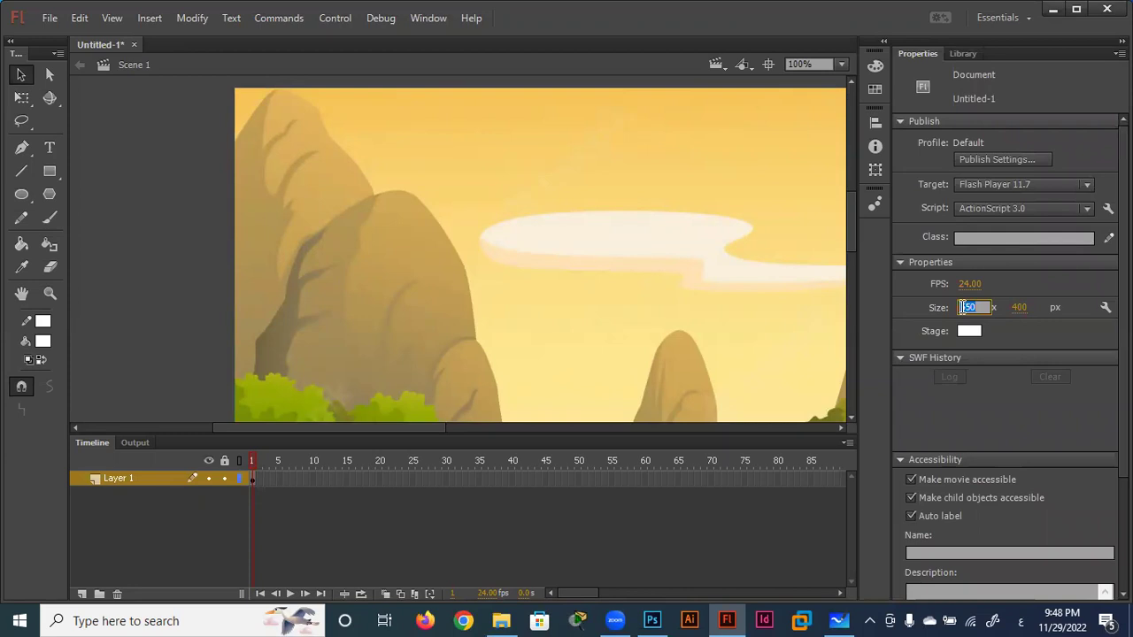
key(Tab)
text(600)
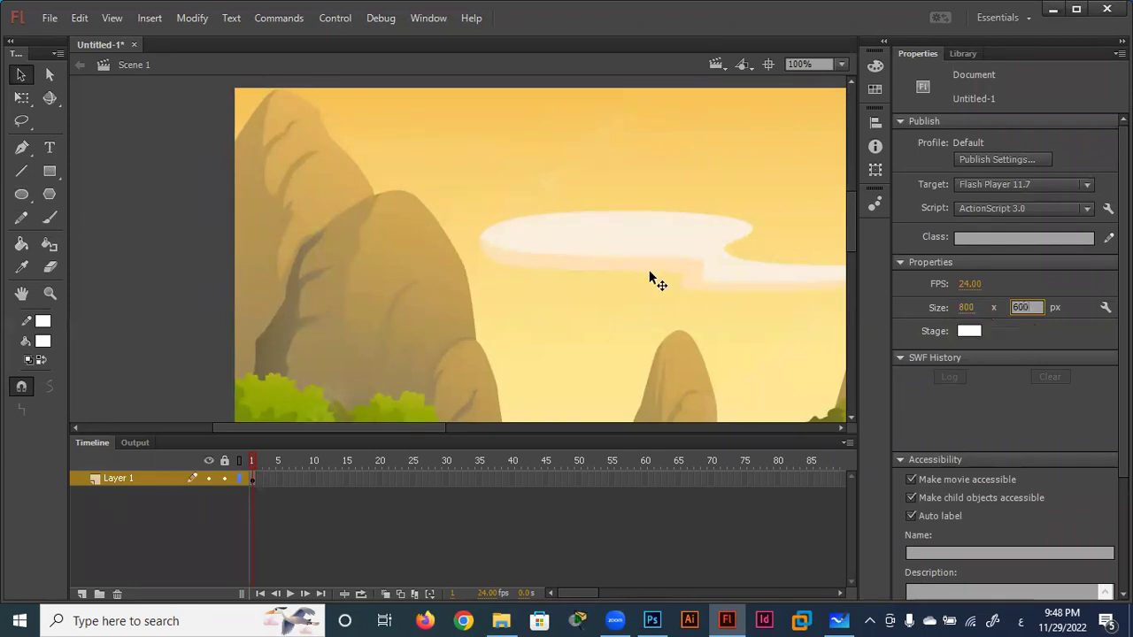
Step: Resize the 3.jpg bitmap to 600 px tall, letting its width scale proportionally
click(198, 225)
click(559, 270)
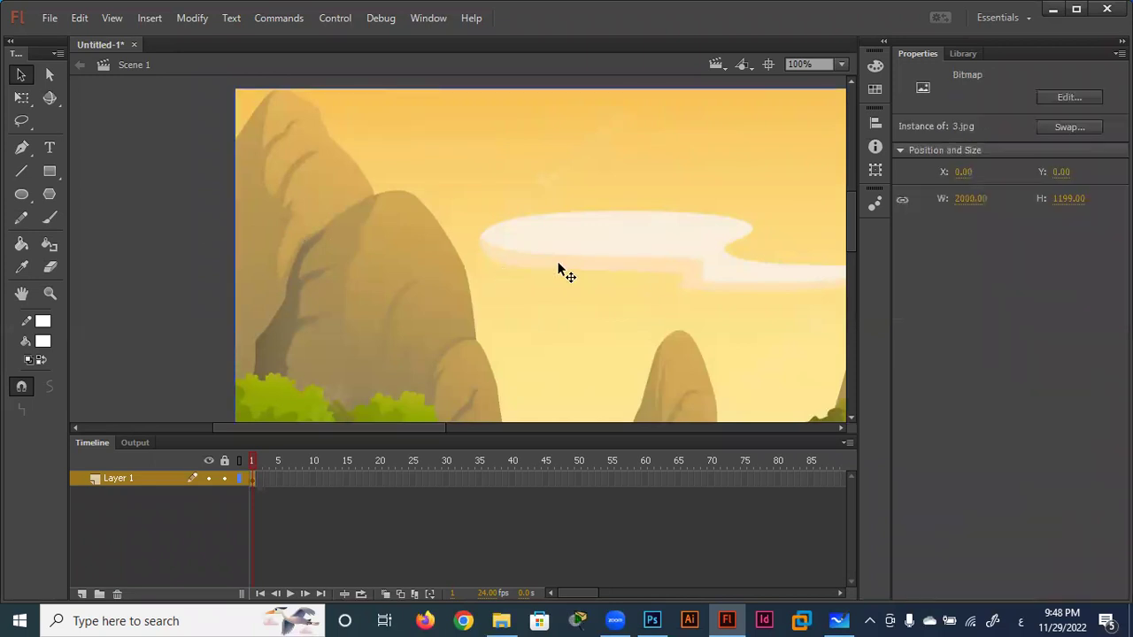
click(969, 200)
text(800)
key(Tab)
text(0)
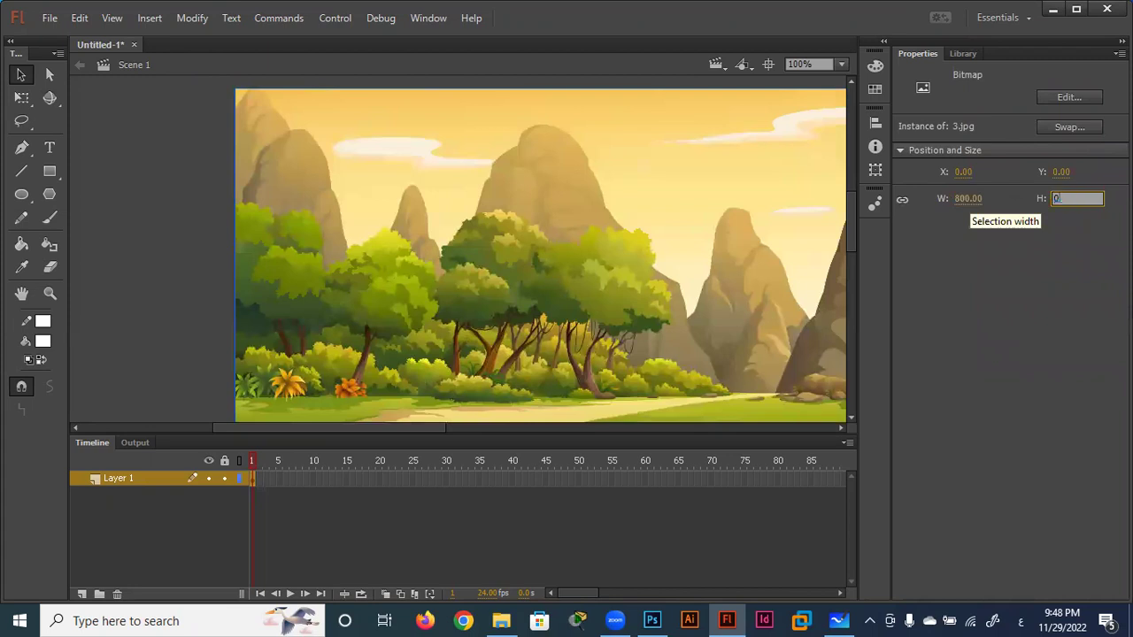
text(0)
key(Return)
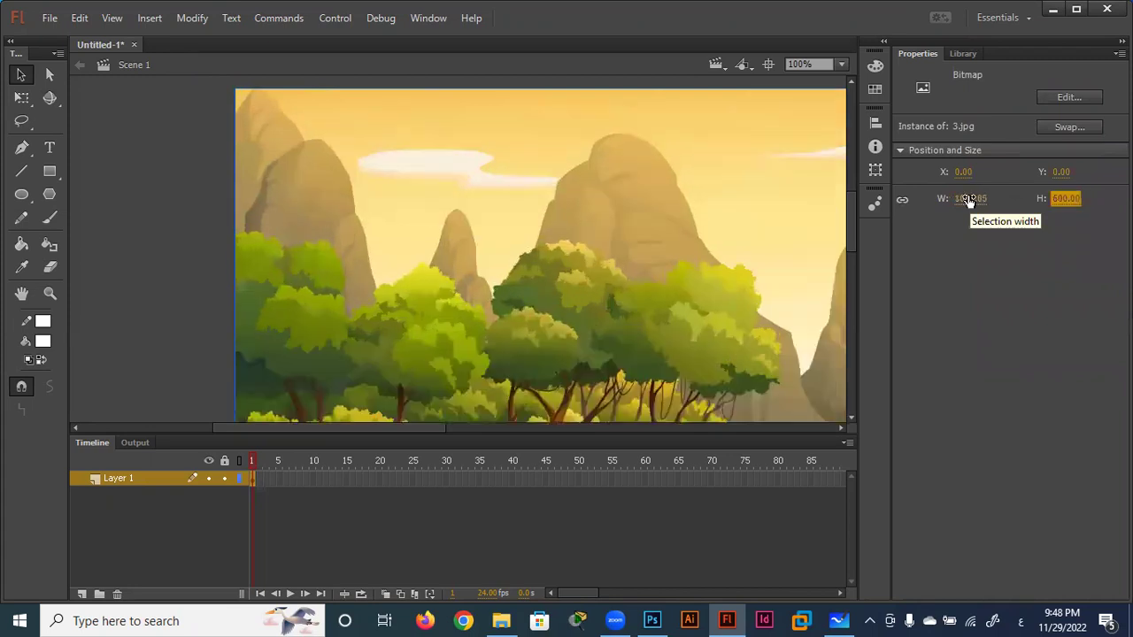
click(521, 254)
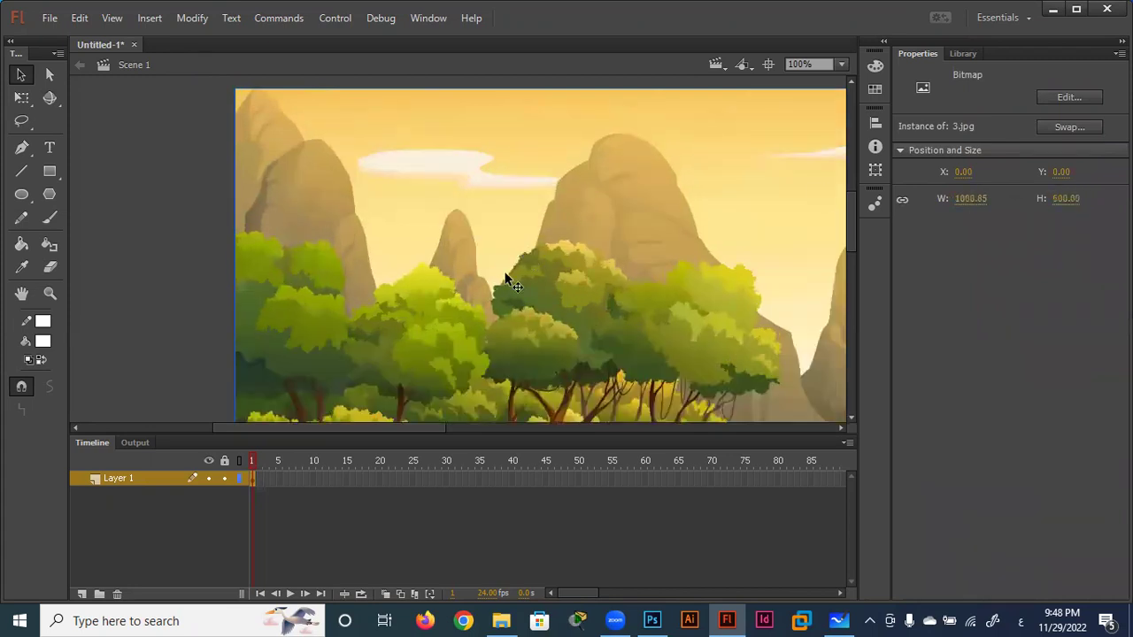
Step: Fit the stage in the window and add a new Layer 2 above Layer 1
click(841, 64)
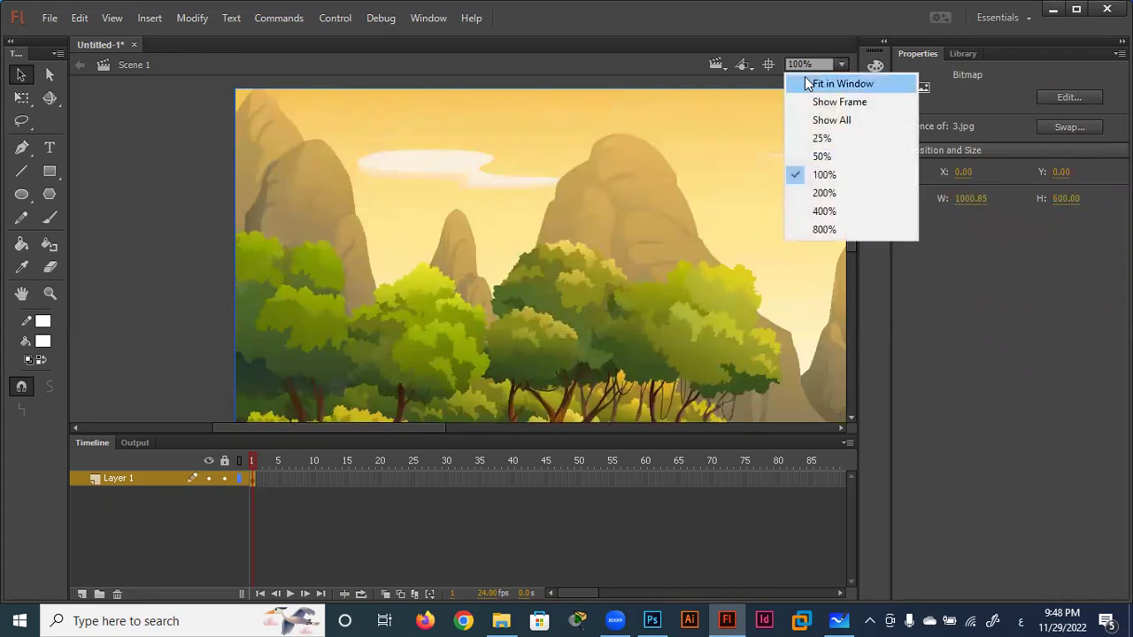
click(822, 81)
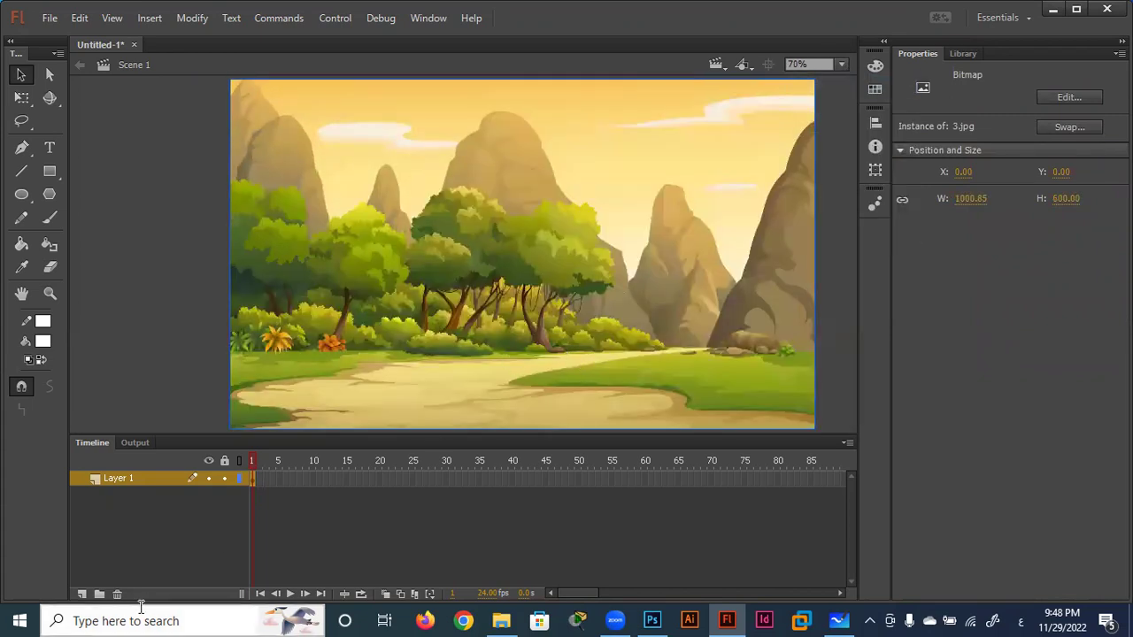
click(81, 594)
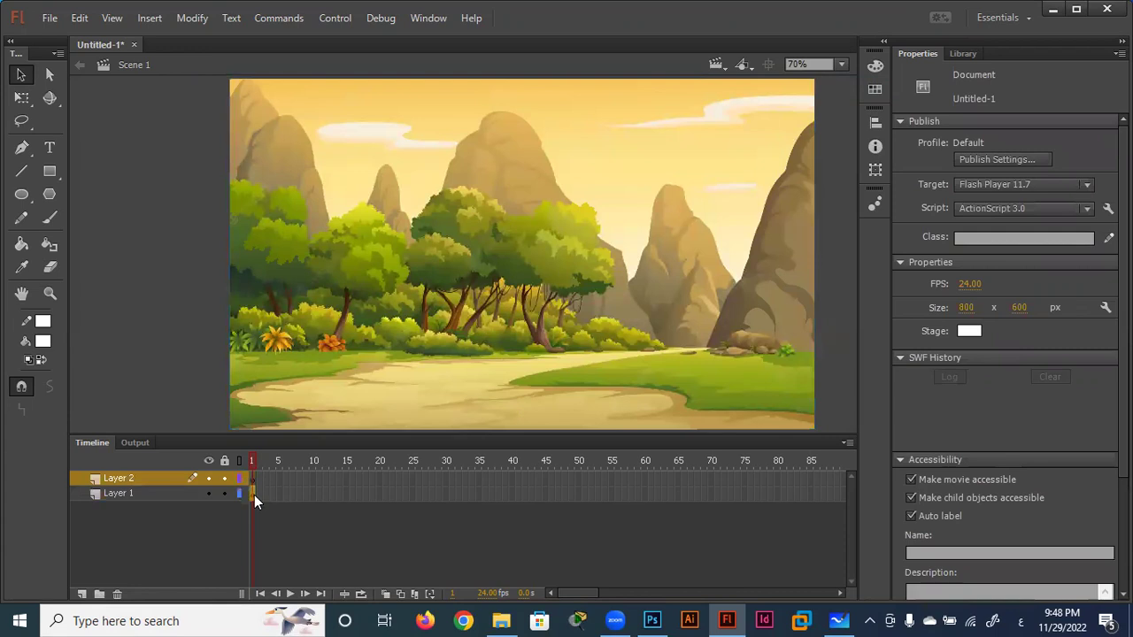
click(253, 493)
click(253, 478)
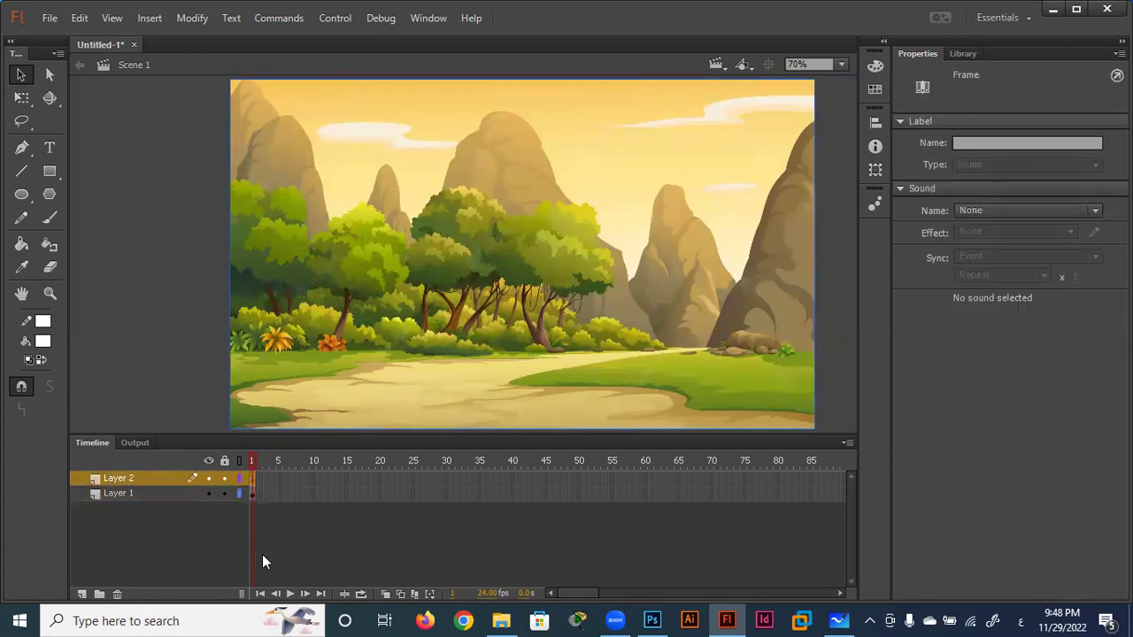
Step: Flip the background horizontally and place the copy against the original's left edge
click(453, 364)
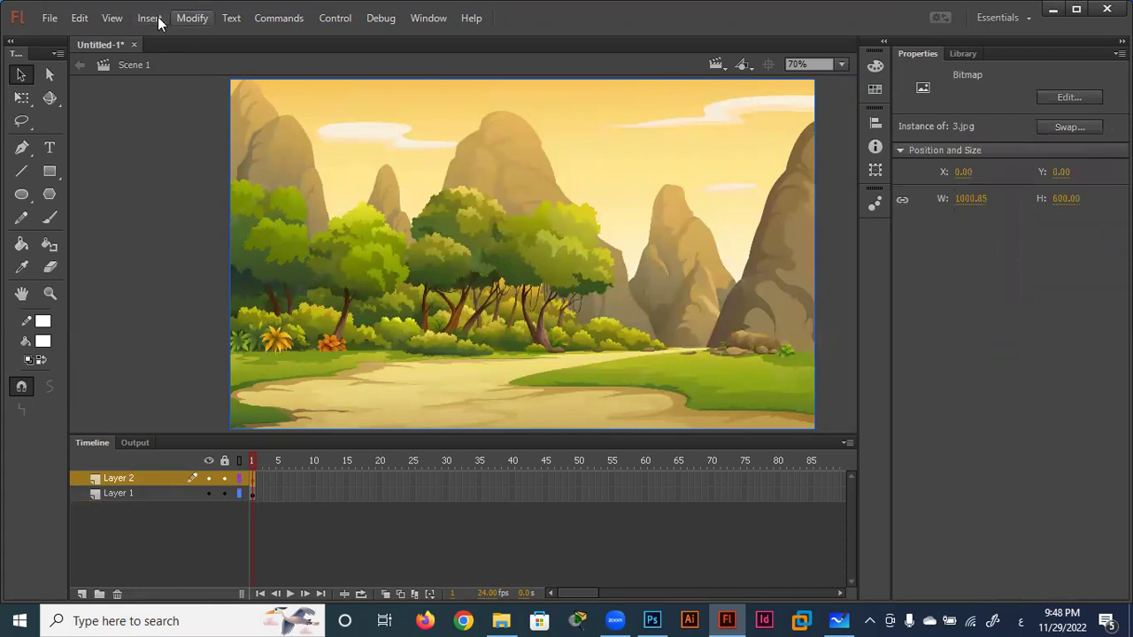
click(191, 19)
mouse_move(220, 225)
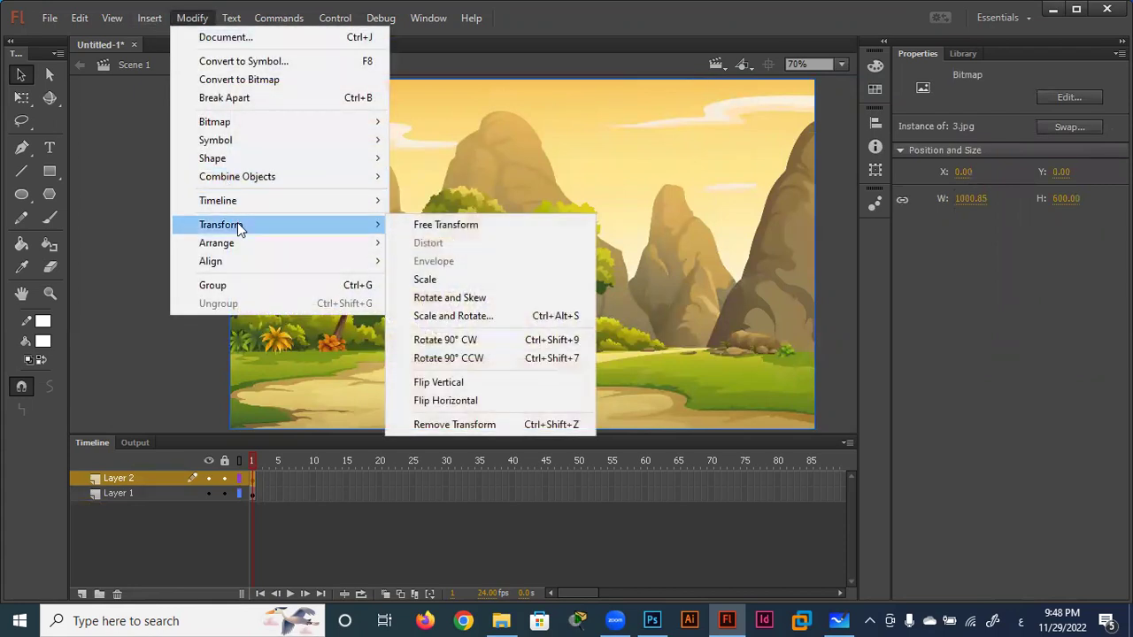
click(500, 400)
mouse_move(500, 399)
mouse_down()
mouse_move(210, 282)
mouse_move(143, 362)
mouse_up()
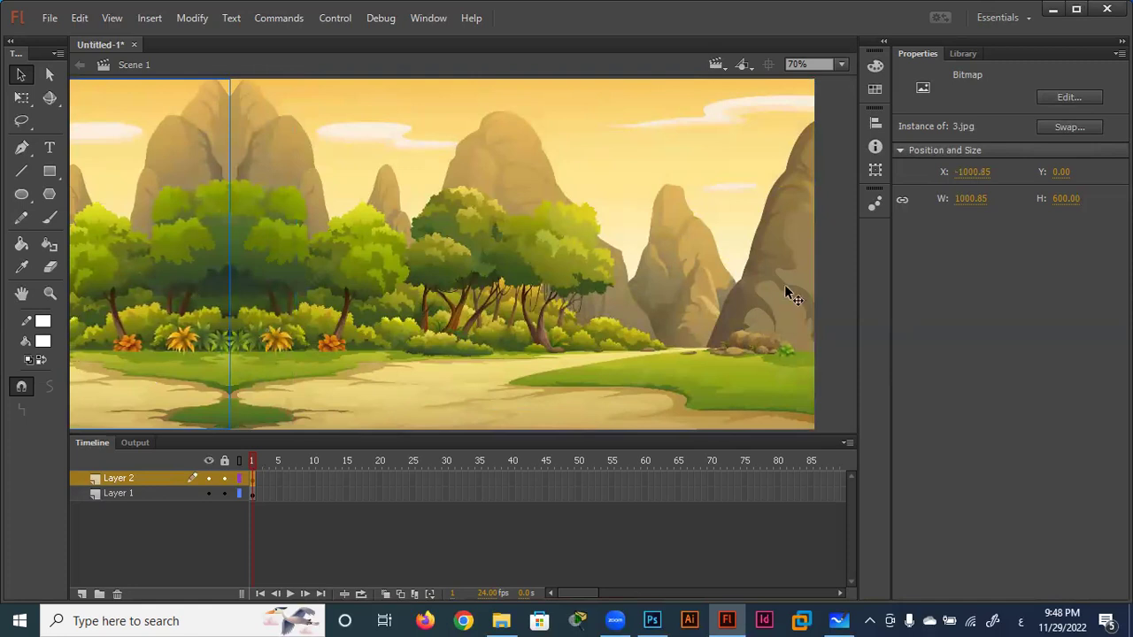
click(836, 267)
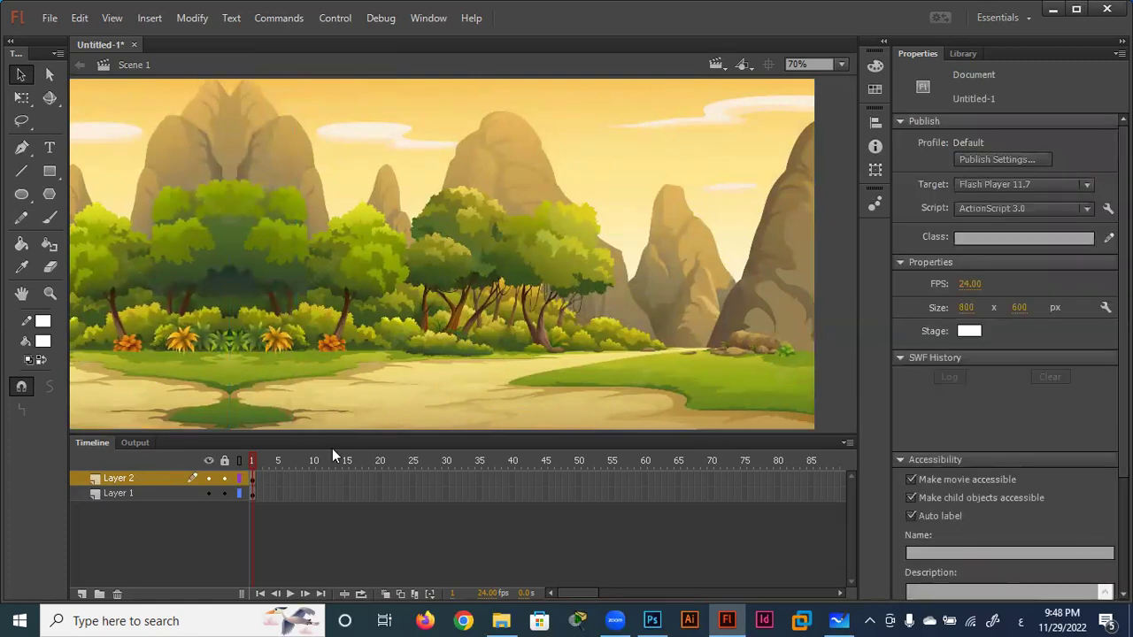
Step: Extend both layers to frame 55 with classic tweens, shifting the background right there
drag(610, 480, 615, 514)
key(F5)
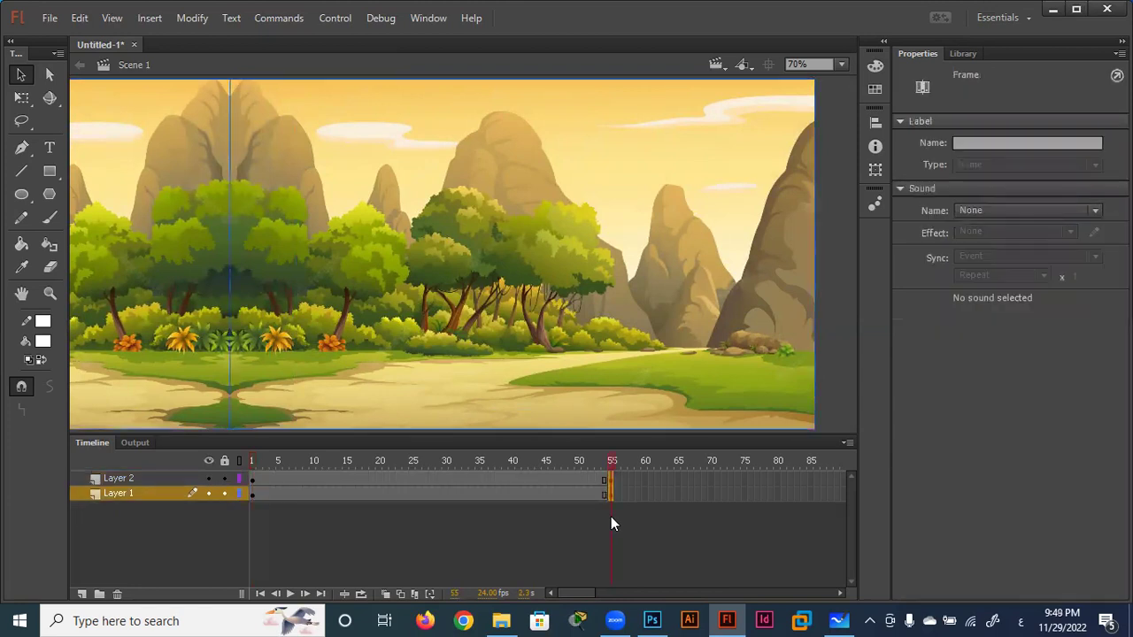
right_click(488, 479)
click(566, 88)
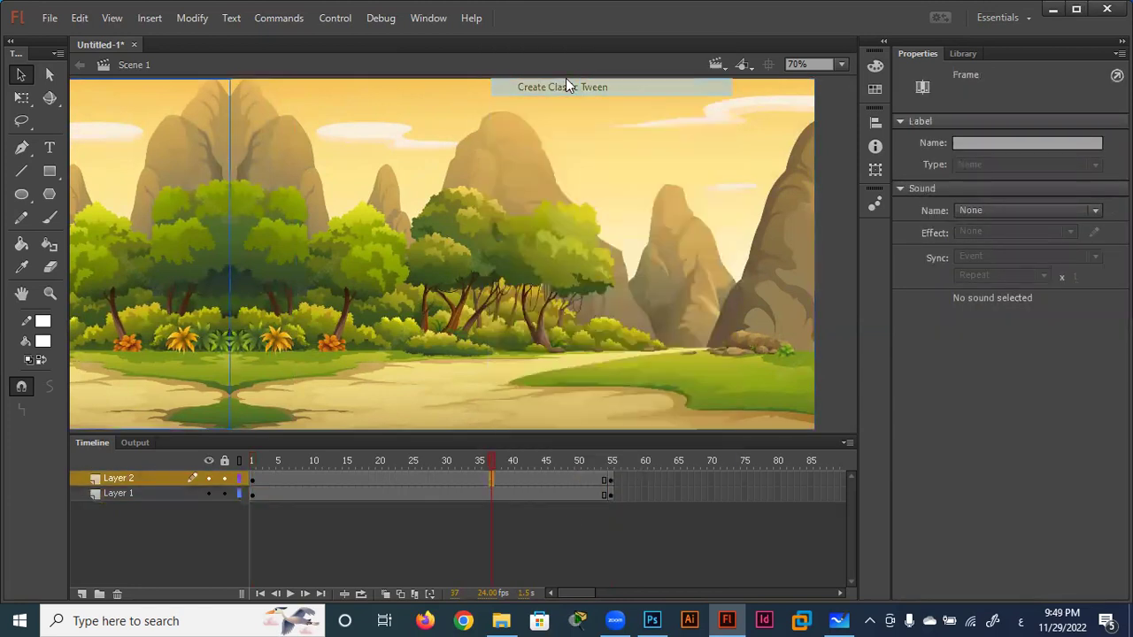
right_click(467, 496)
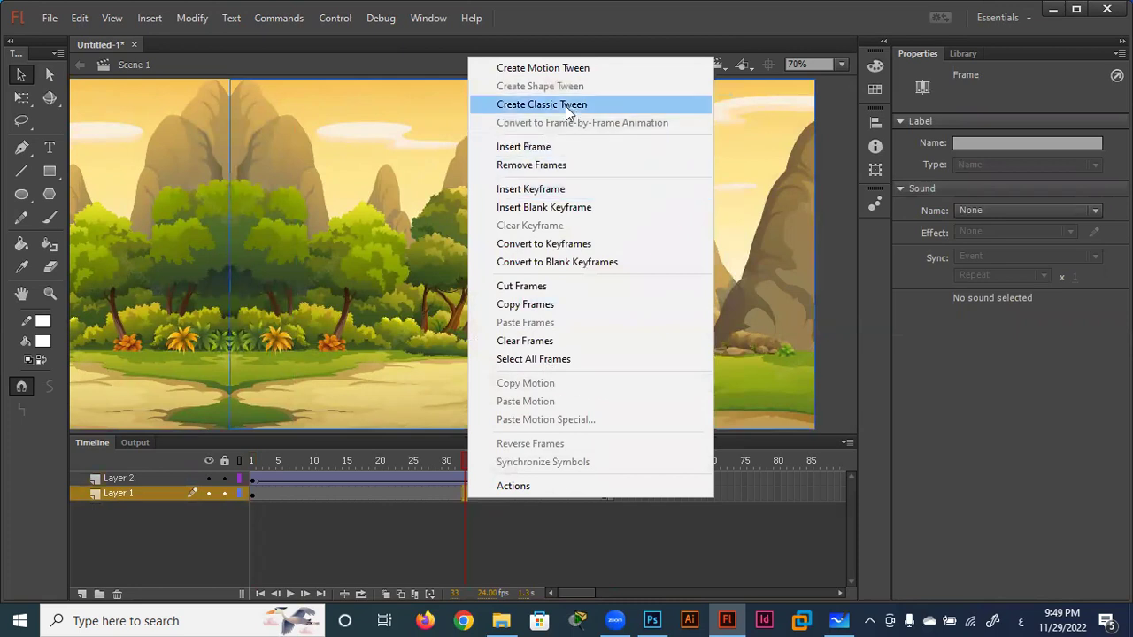
click(565, 104)
click(609, 478)
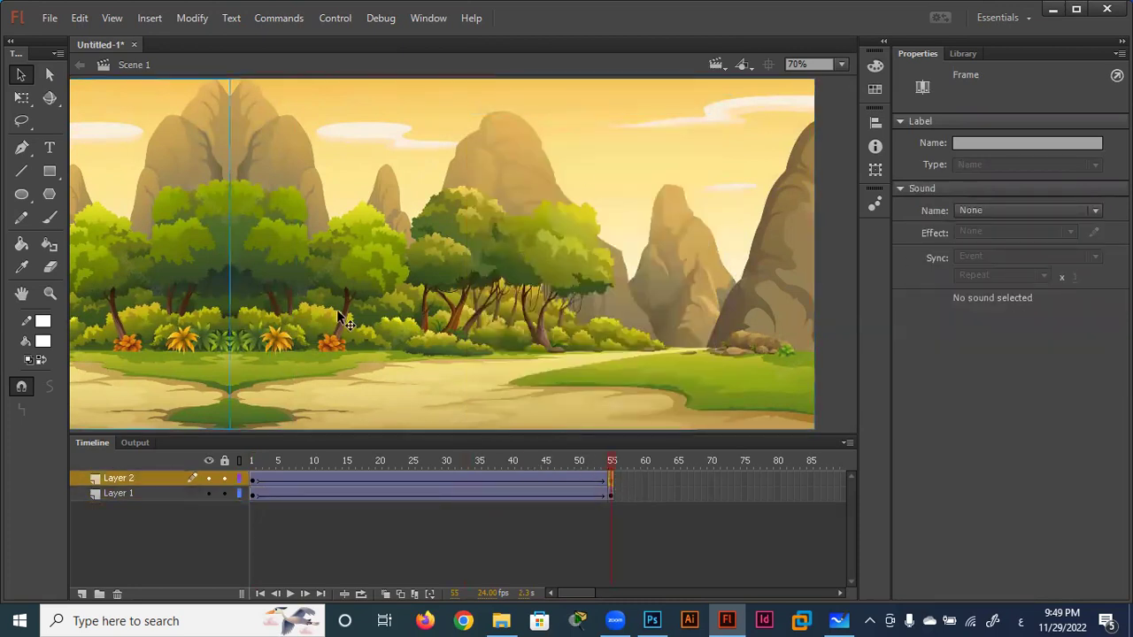
mouse_move(359, 323)
mouse_down()
mouse_move(712, 315)
mouse_move(668, 330)
mouse_move(795, 329)
mouse_move(726, 328)
mouse_up()
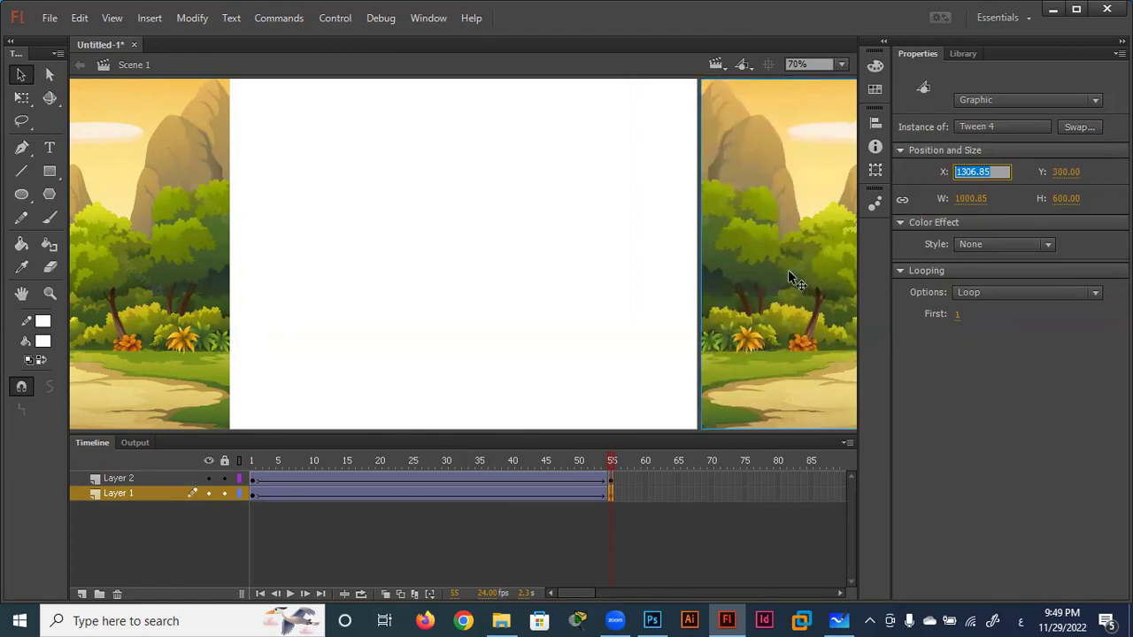
Step: At frame 55, set the background's X position to 1200
text(12)
text(00)
key(Return)
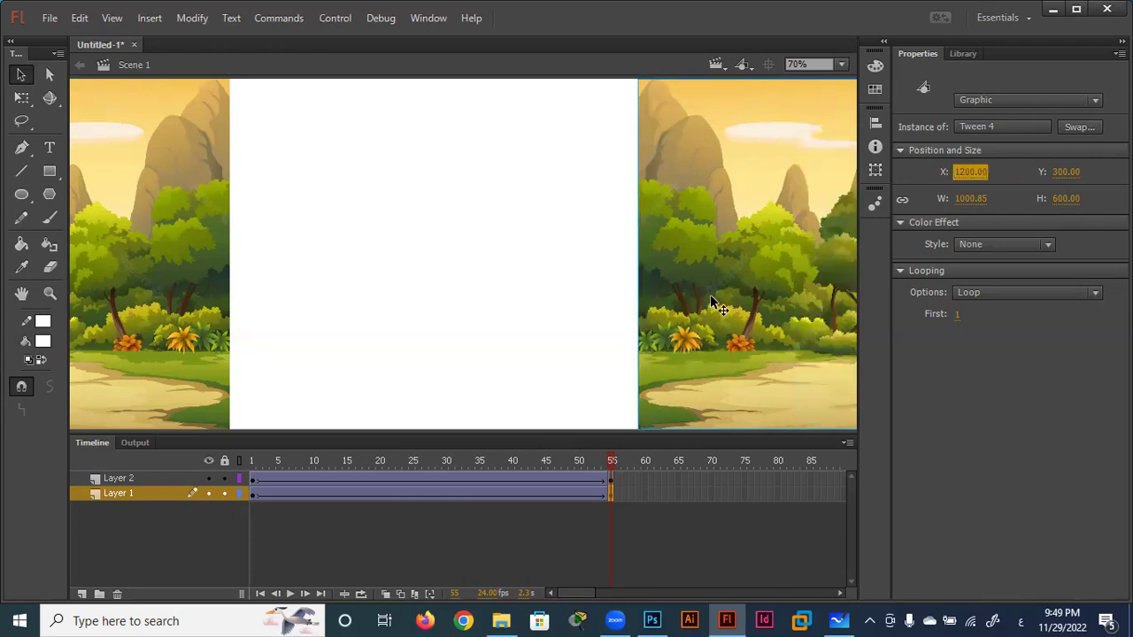
click(710, 296)
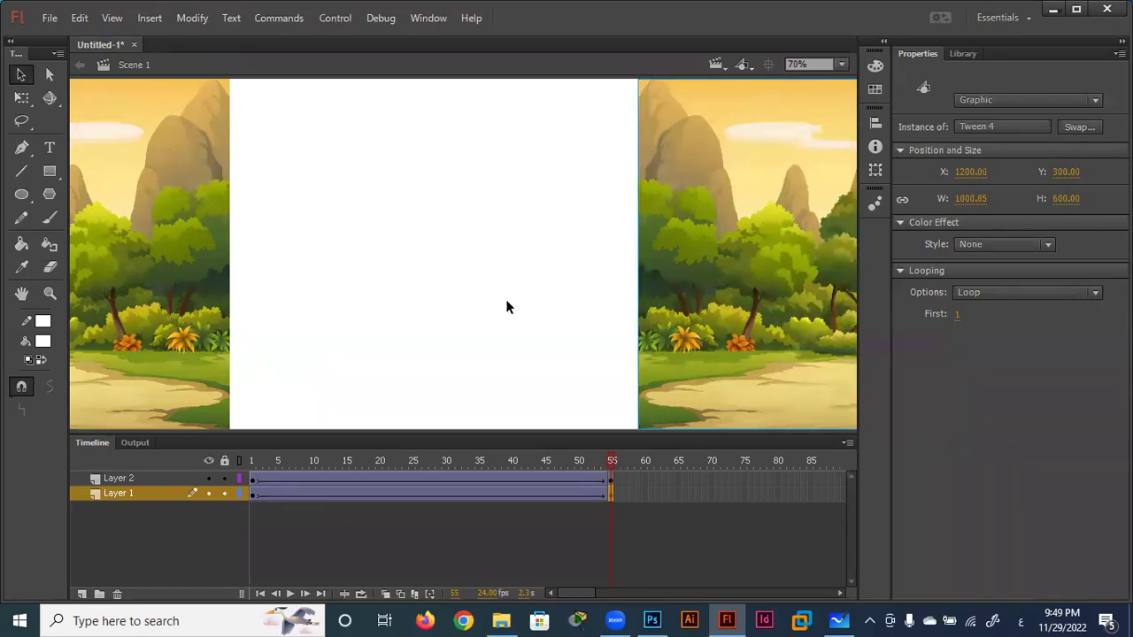
click(239, 493)
click(239, 493)
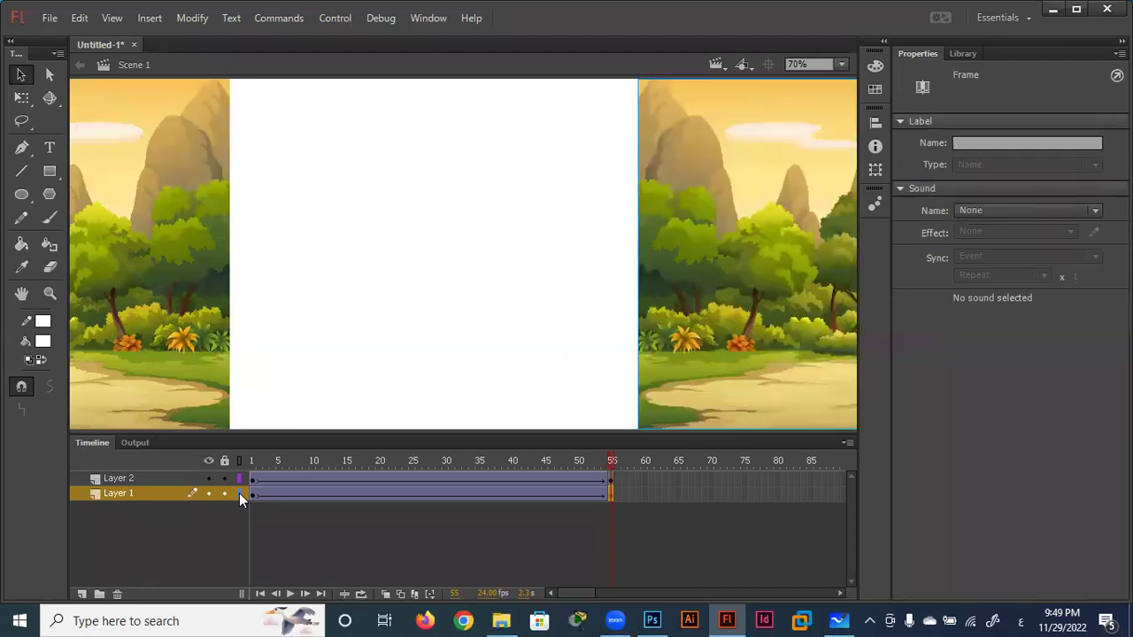
Step: Narrow the right background graphic to 800 px wide
click(709, 356)
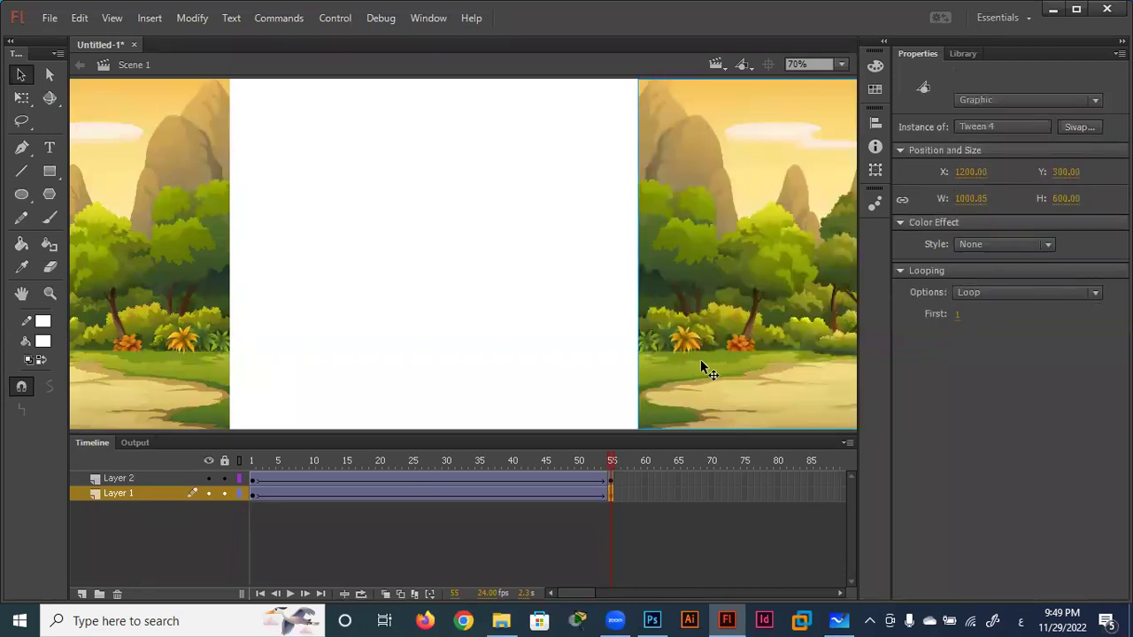
click(552, 334)
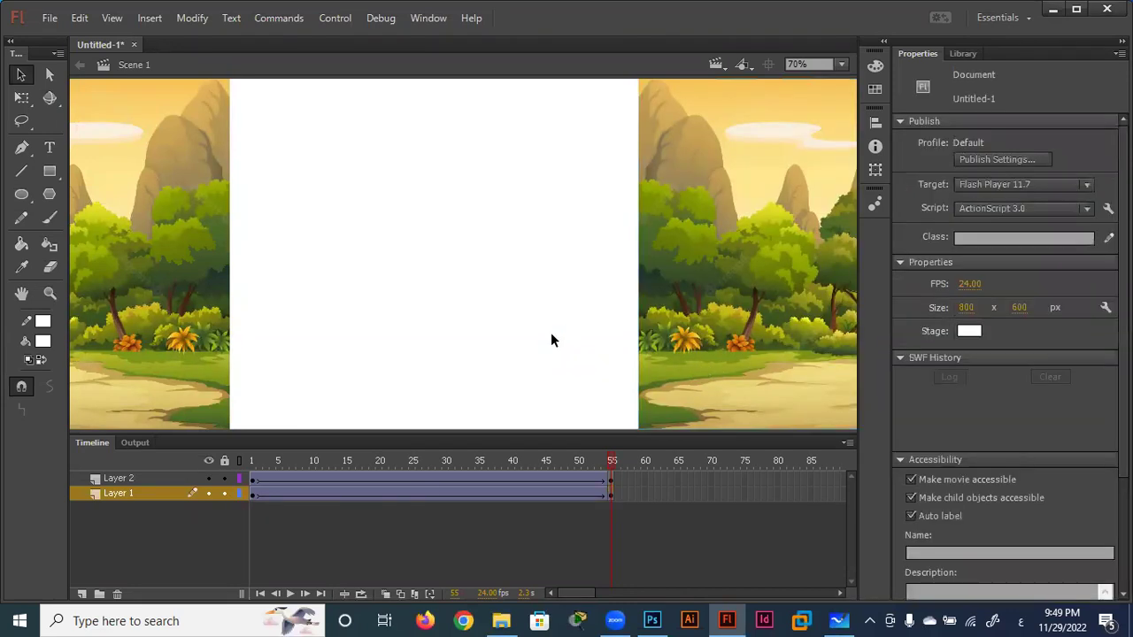
click(787, 327)
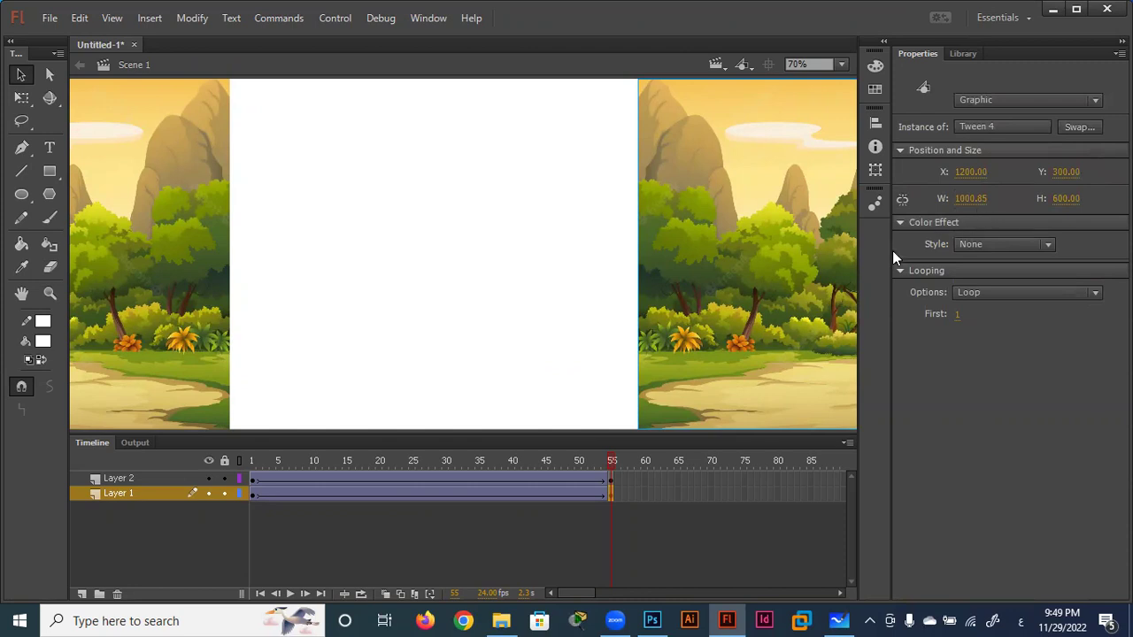
click(965, 199)
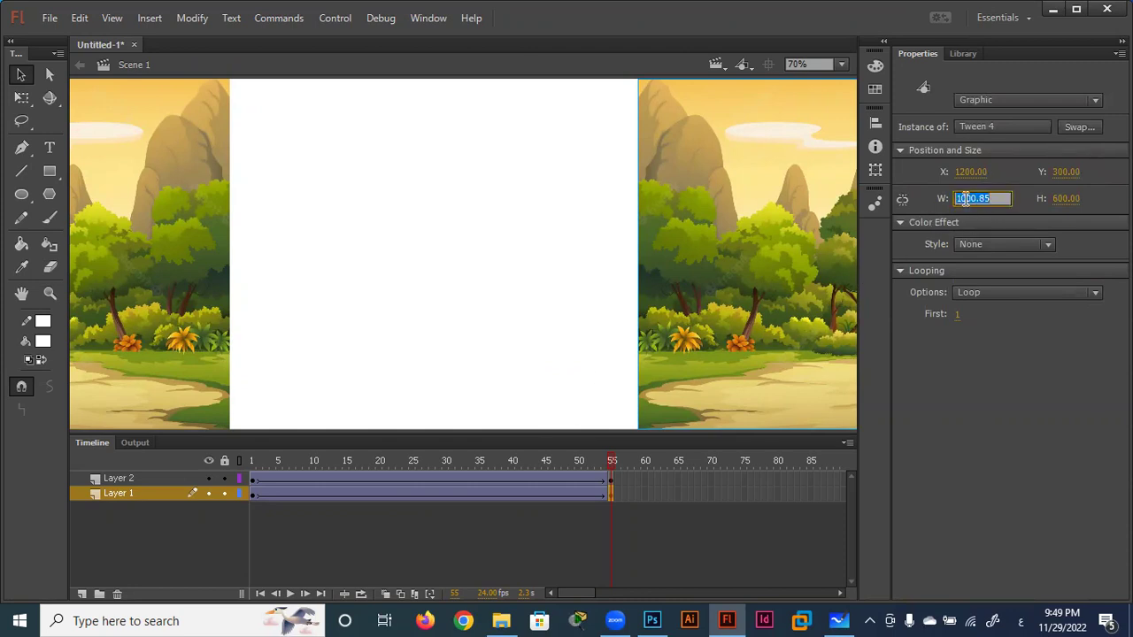
text(800)
key(Return)
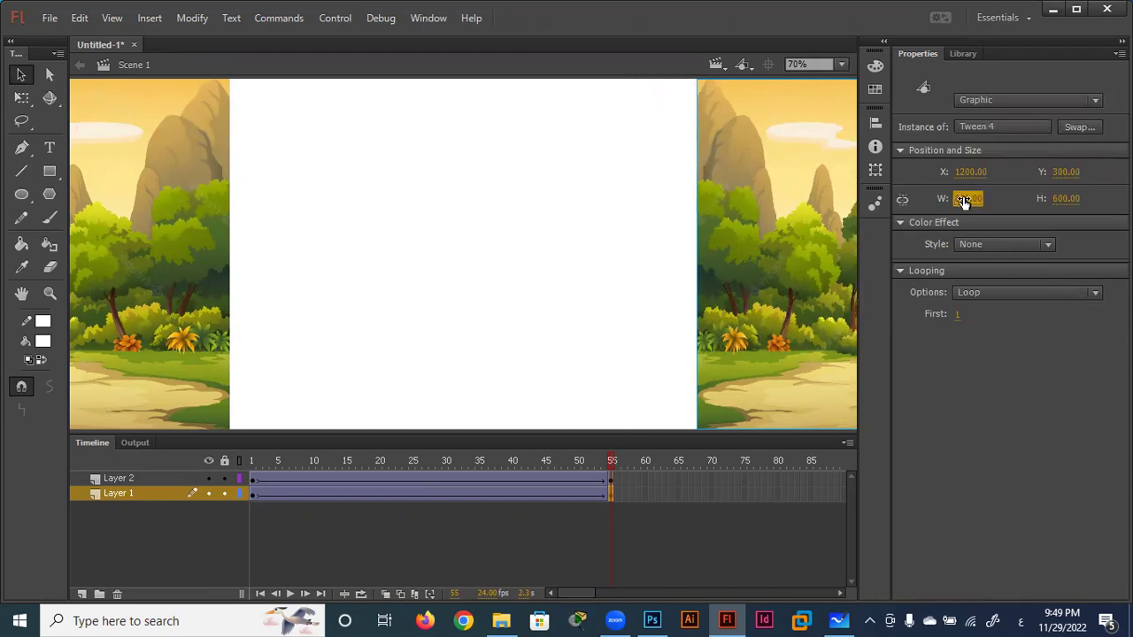
click(799, 259)
Step: At frame 1, set Layer 1's background to 800 px wide and align it to the stage's left edge
click(253, 492)
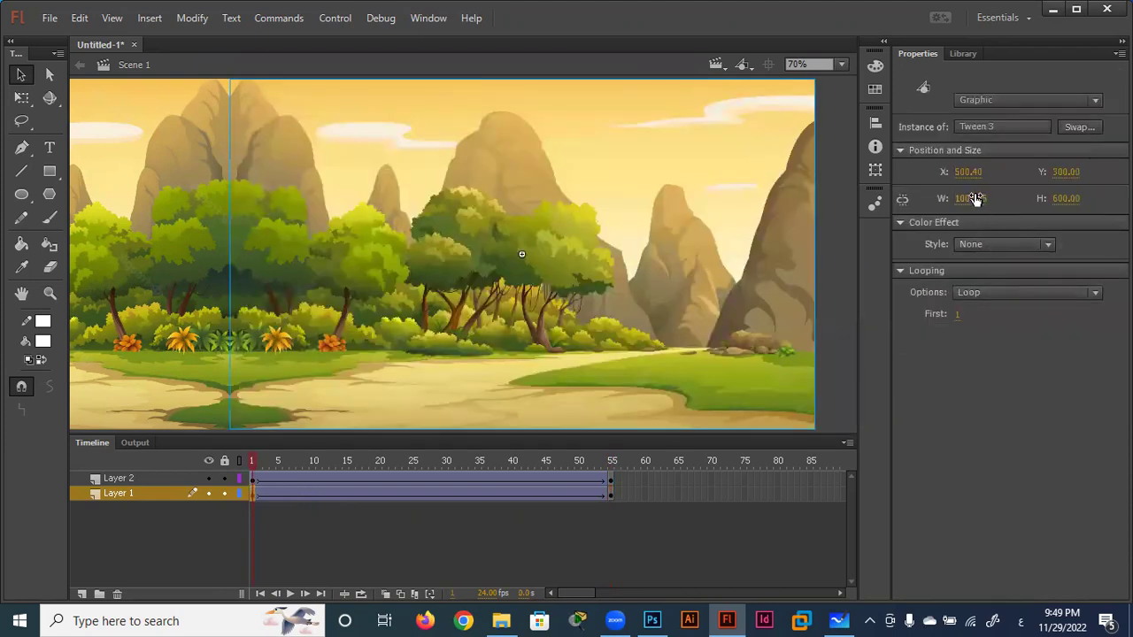
click(974, 199)
text(800)
key(Return)
drag(602, 330, 554, 330)
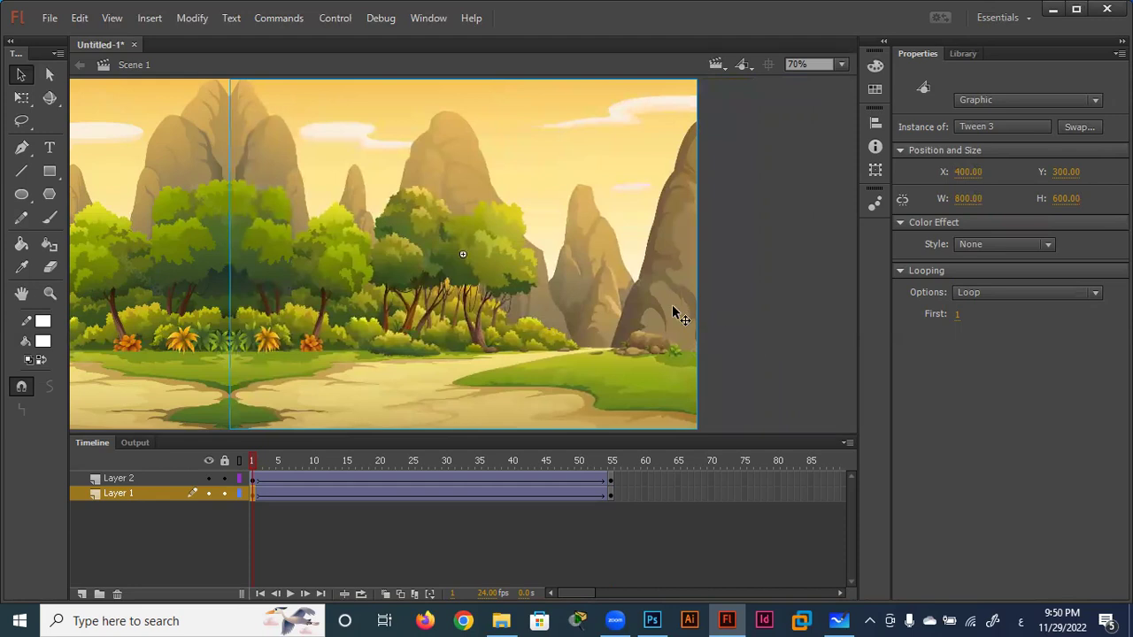
Step: Set Layer 2's mirrored copy to 800 px wide and butt it against the original's left edge
click(253, 479)
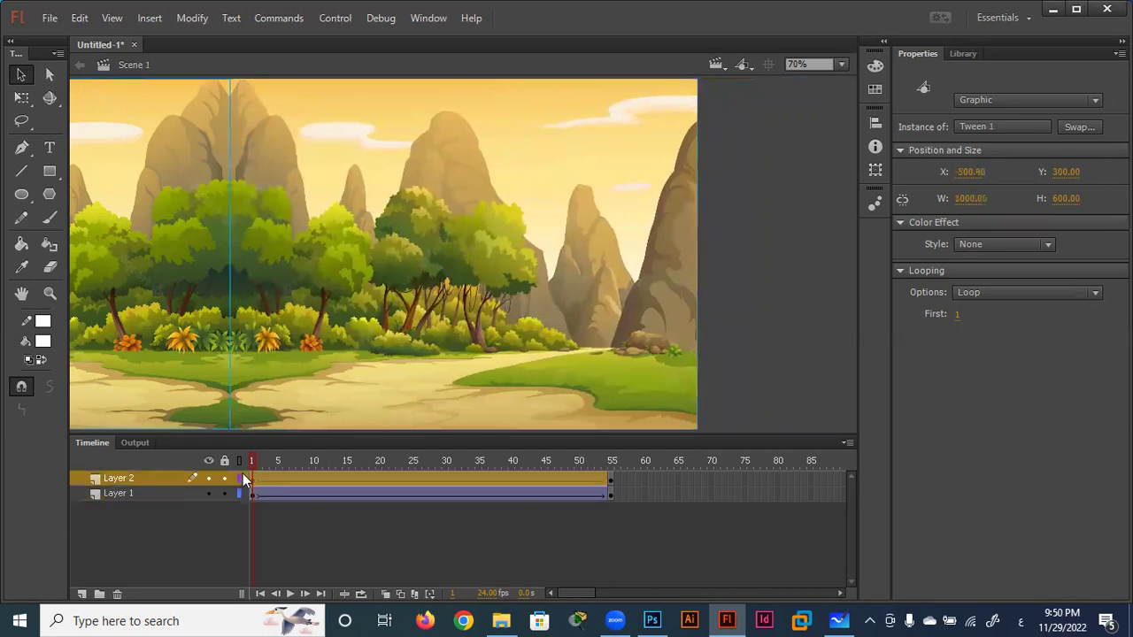
click(253, 483)
click(177, 369)
click(973, 199)
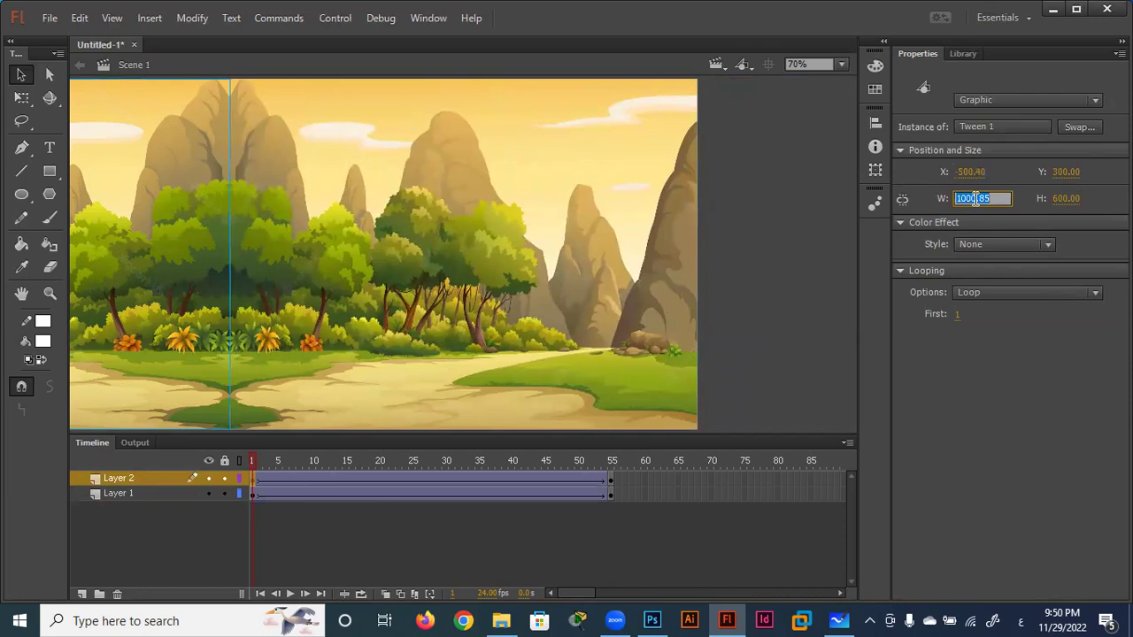
text(800)
key(Return)
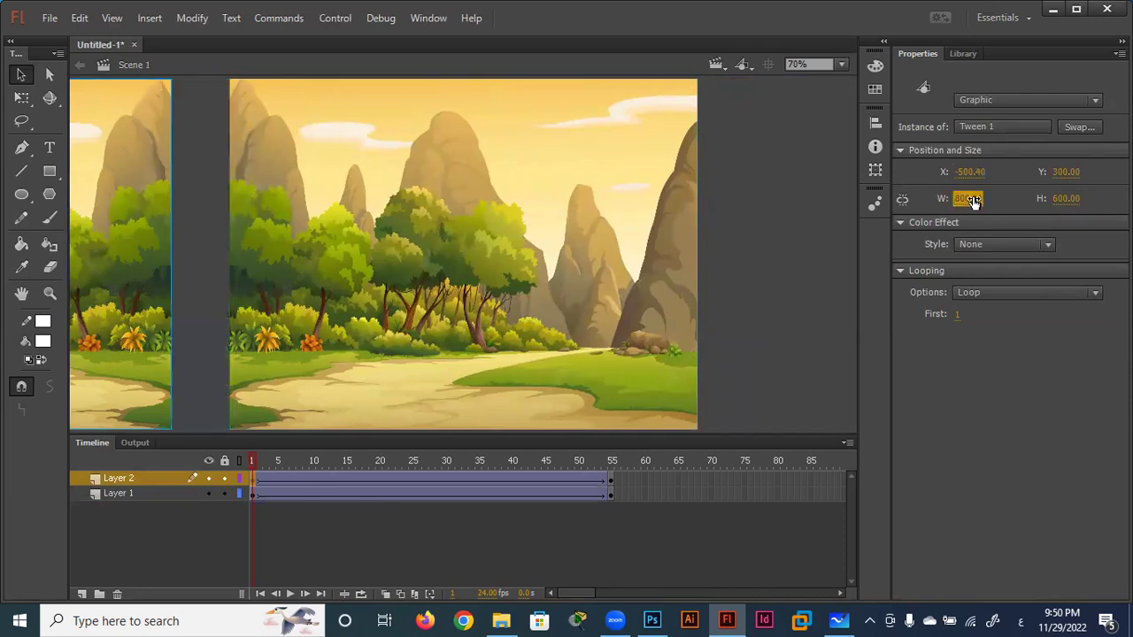
drag(137, 274, 186, 274)
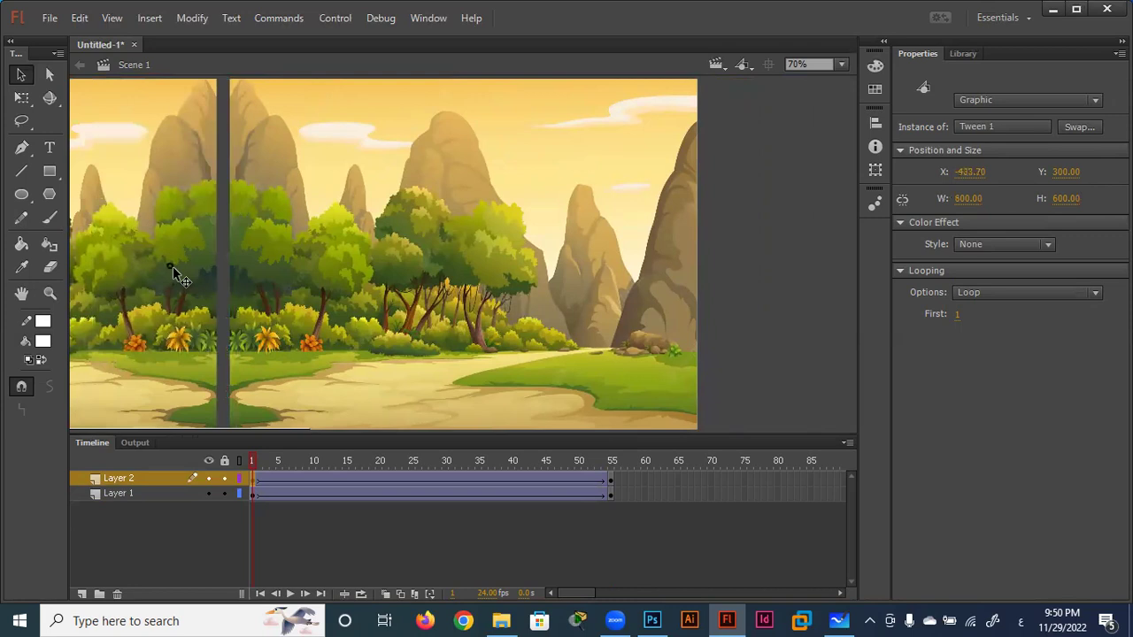
click(710, 384)
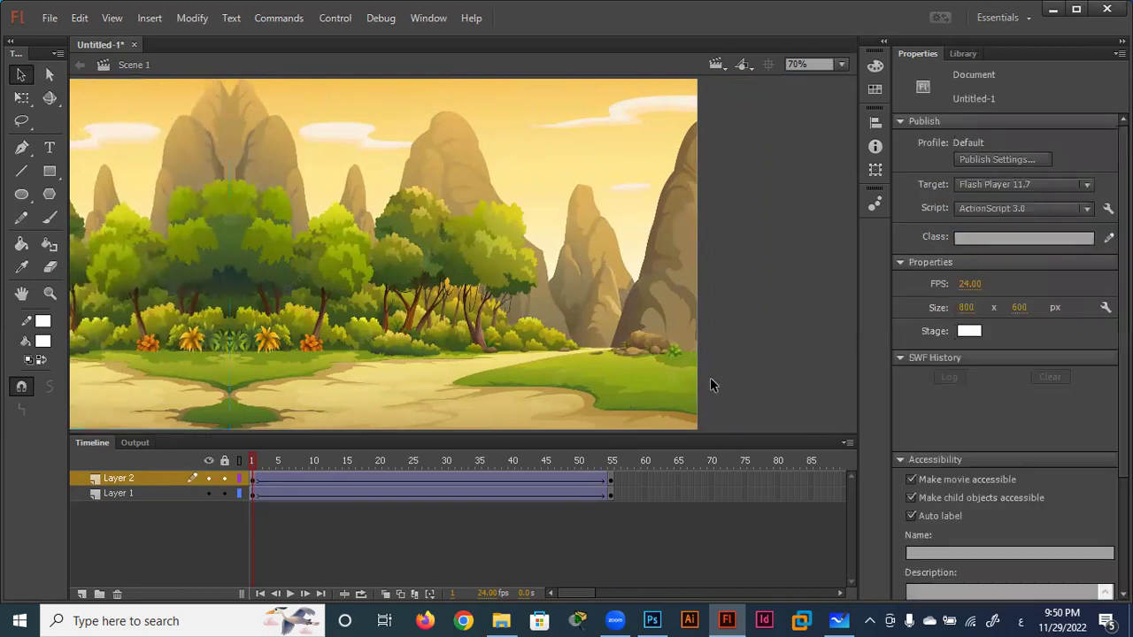
Step: At frame 55, make Layer 2's copy 800 px wide and slide it right to cover the stage
click(610, 478)
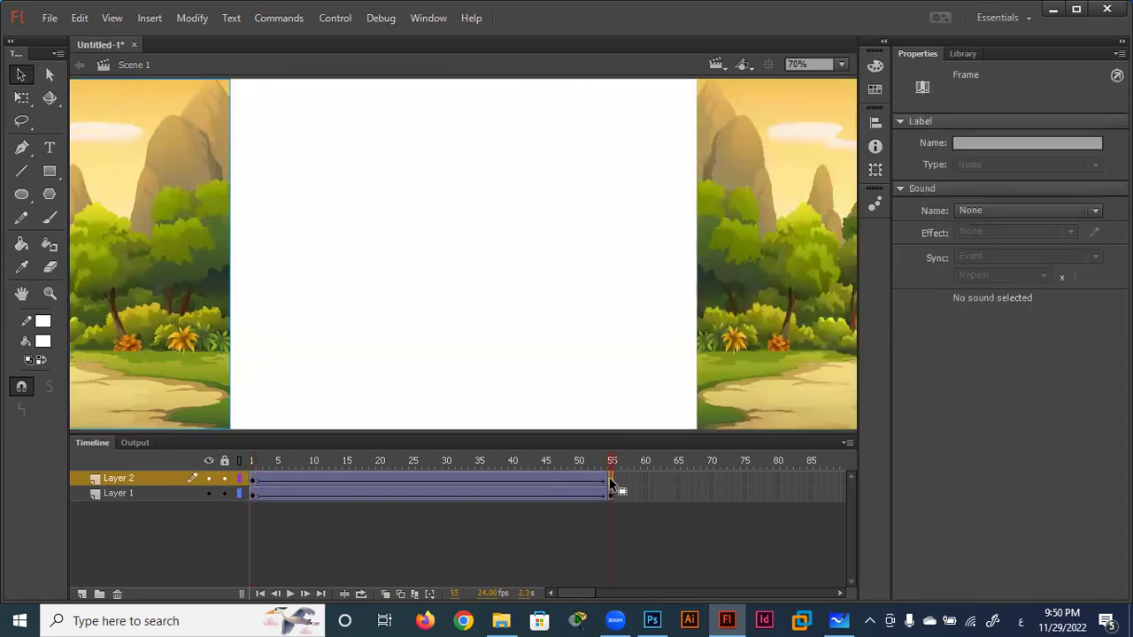
click(192, 290)
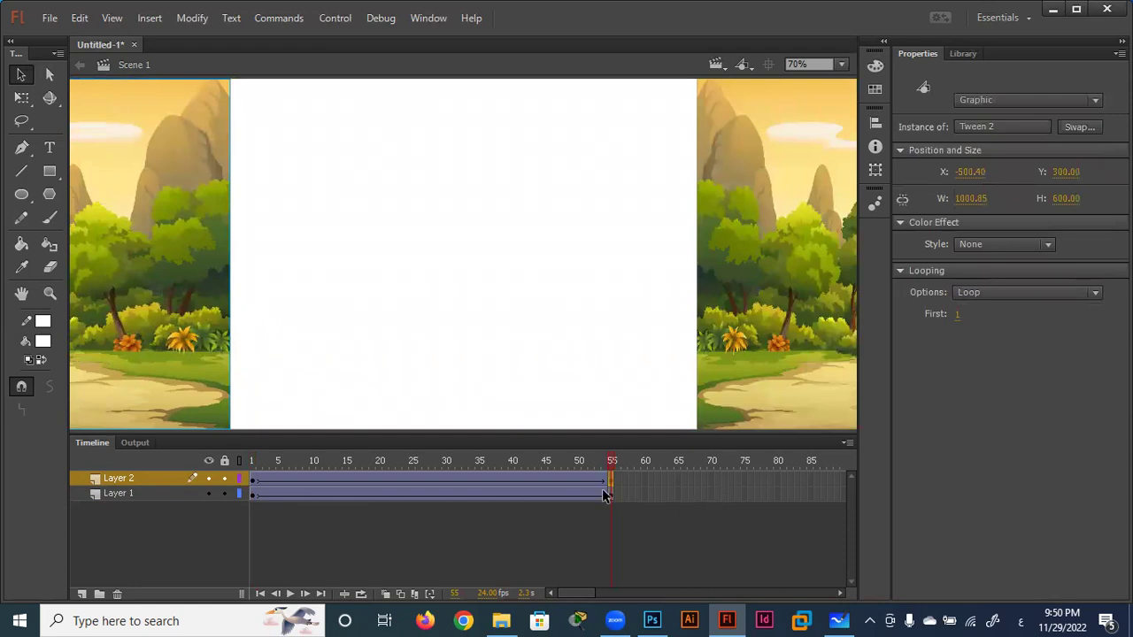
click(971, 198)
text(800)
key(Return)
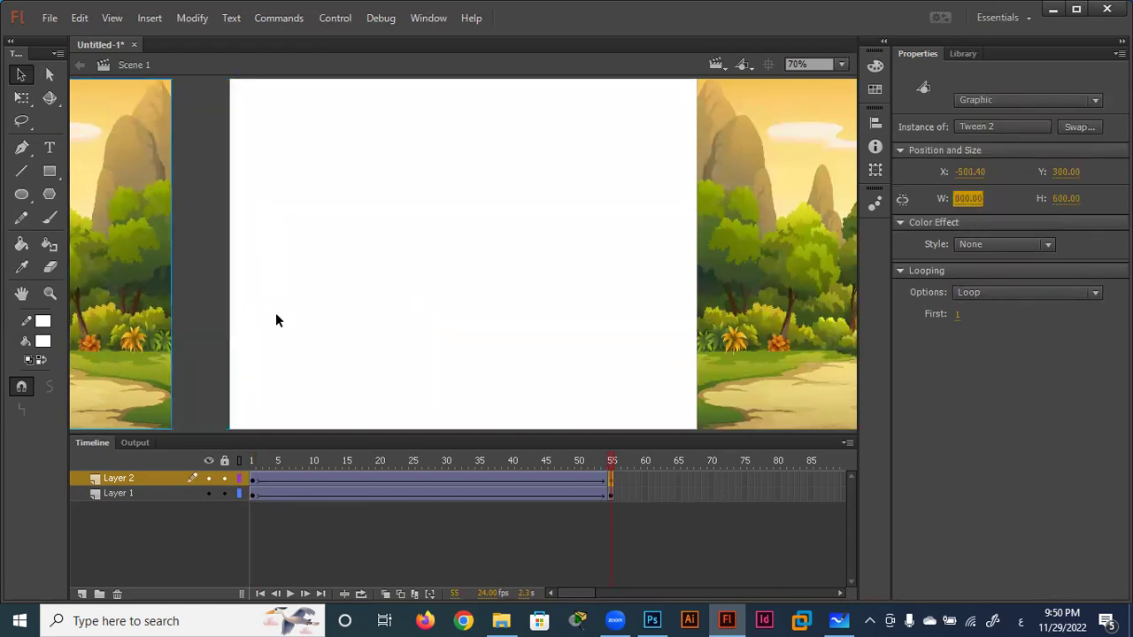
click(206, 306)
drag(121, 299, 657, 305)
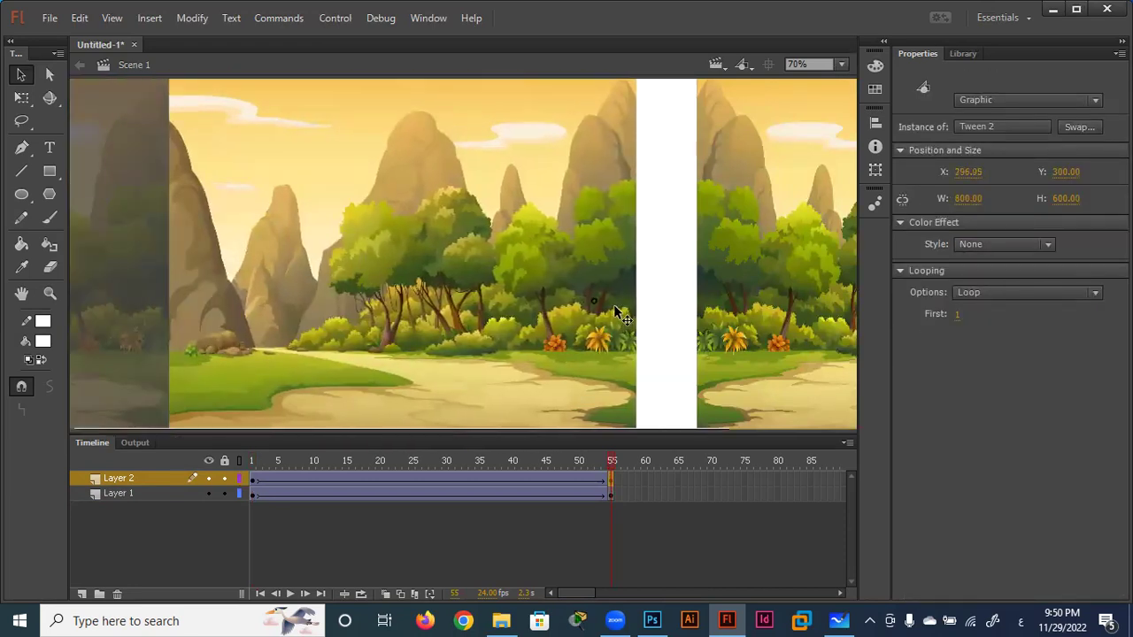
click(145, 277)
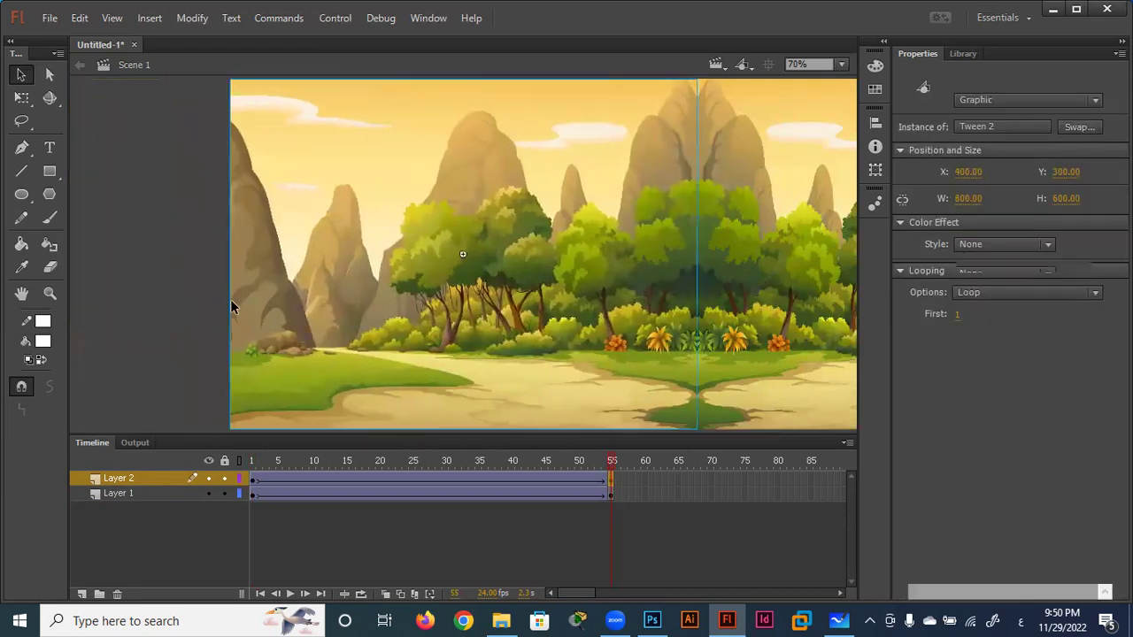
key(ctrl+Return)
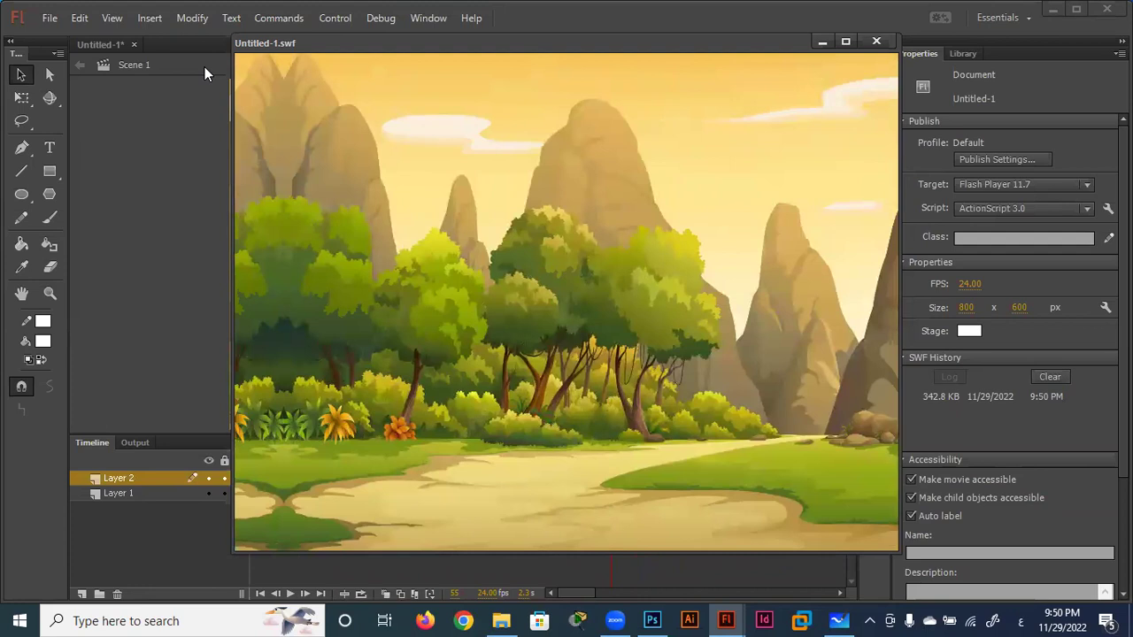
click(204, 67)
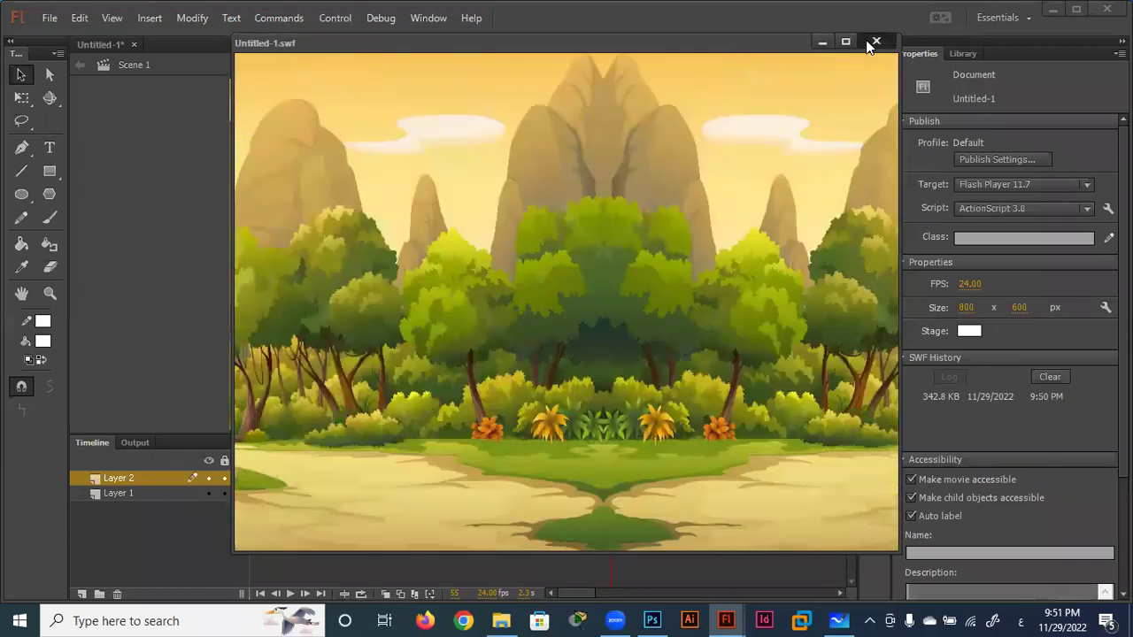
click(876, 42)
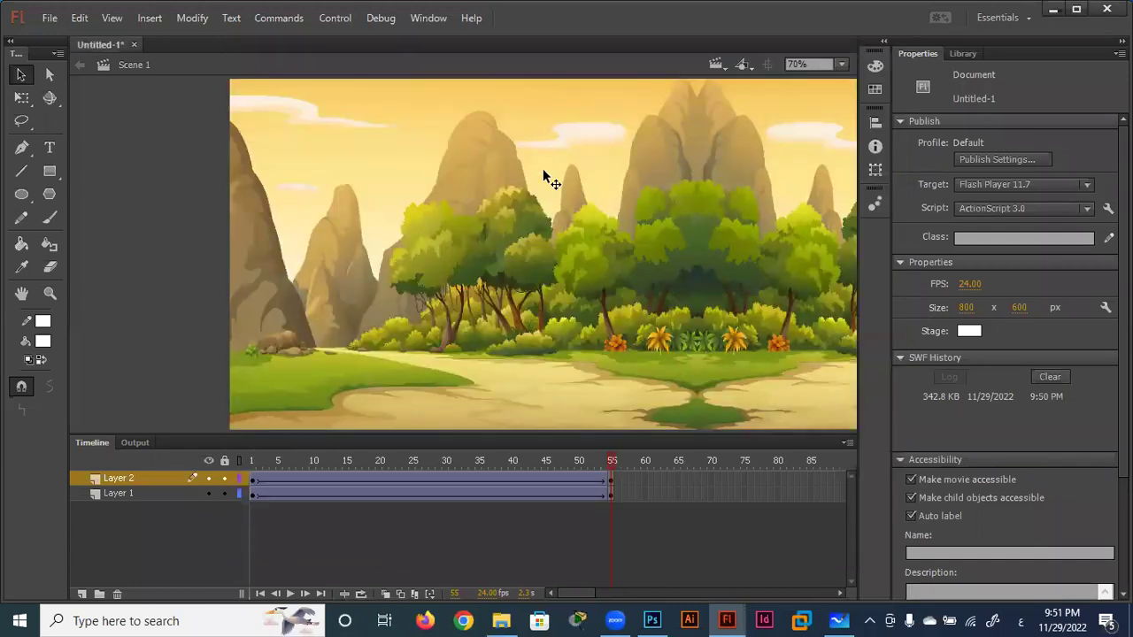
click(134, 44)
Step: Close the Flash document without saving and revert 3.jpg to its original History snapshot in Photoshop
click(558, 331)
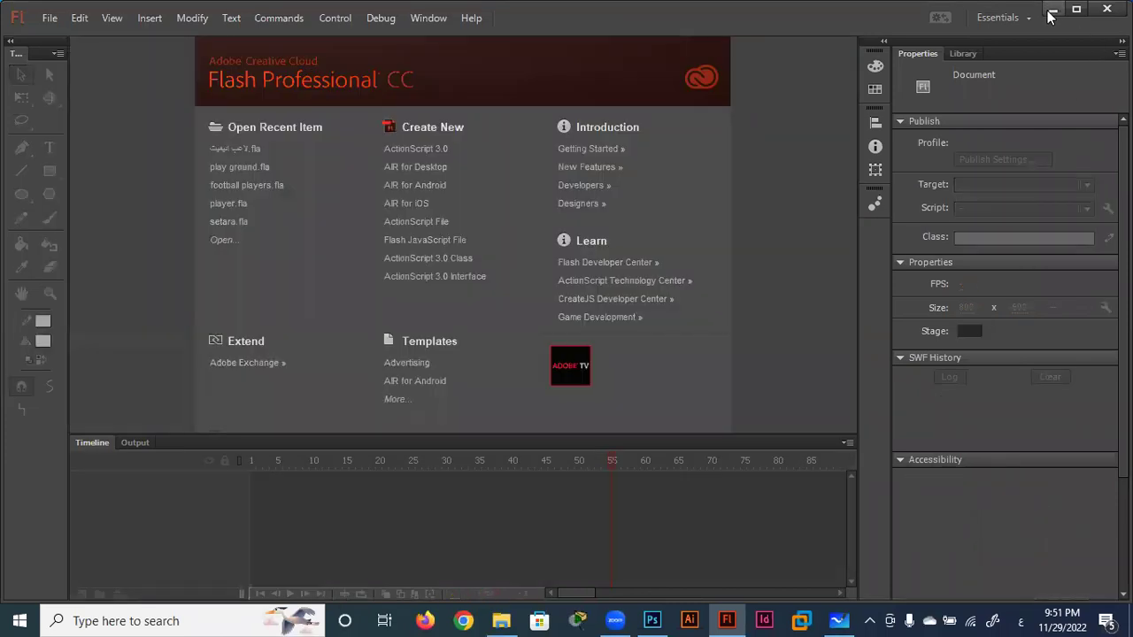
click(651, 620)
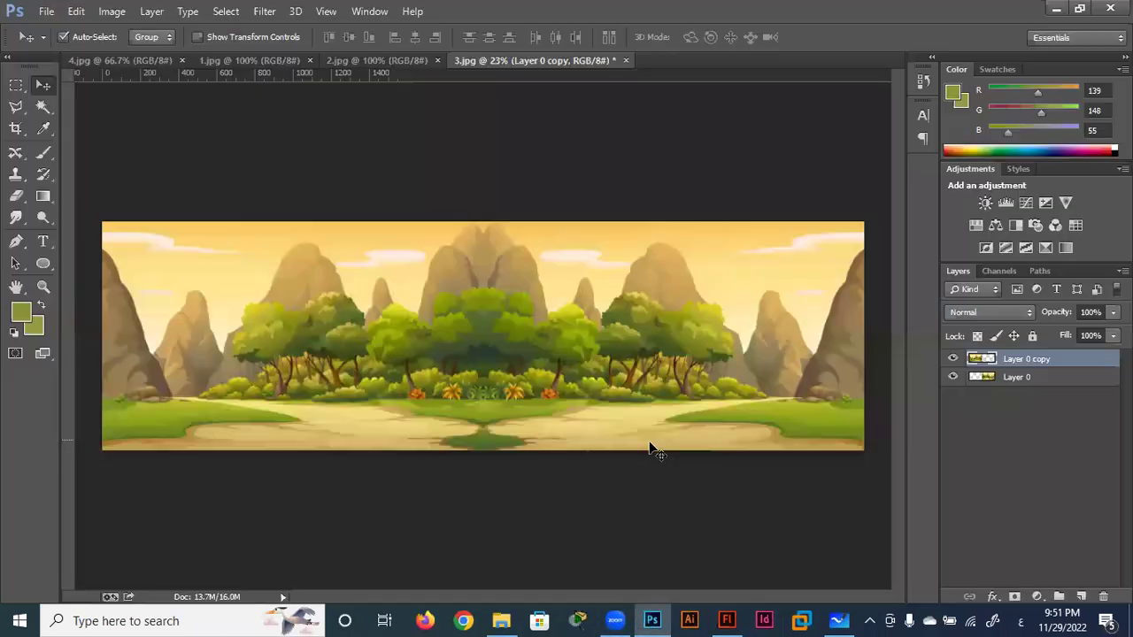
click(923, 81)
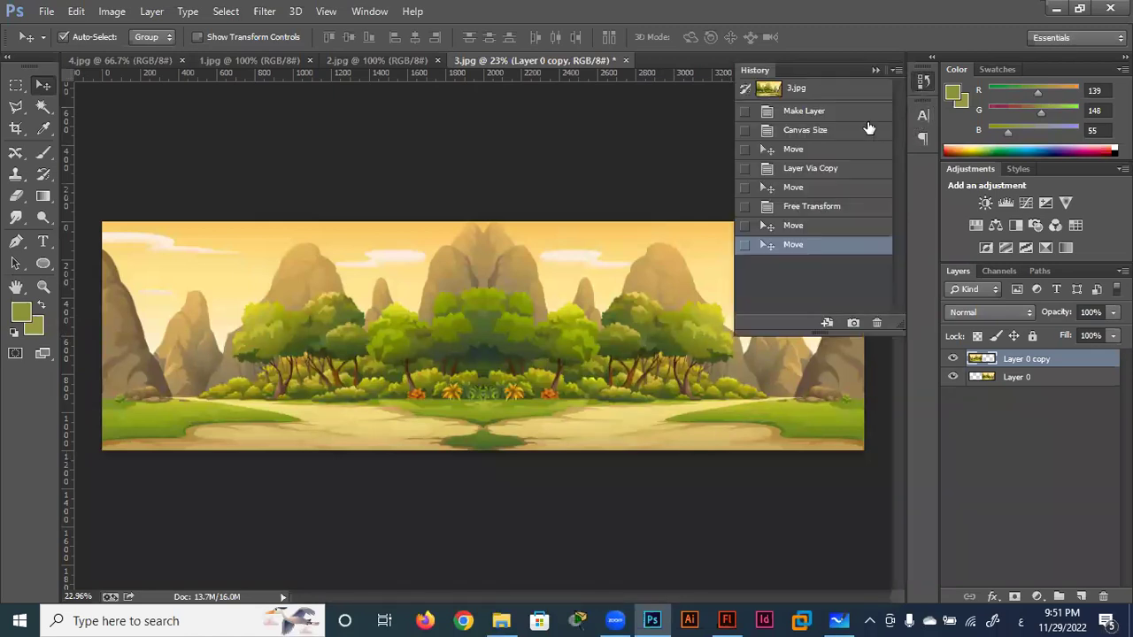
click(796, 88)
Step: Convert the locked Background into an editable Layer 0
double_click(1082, 371)
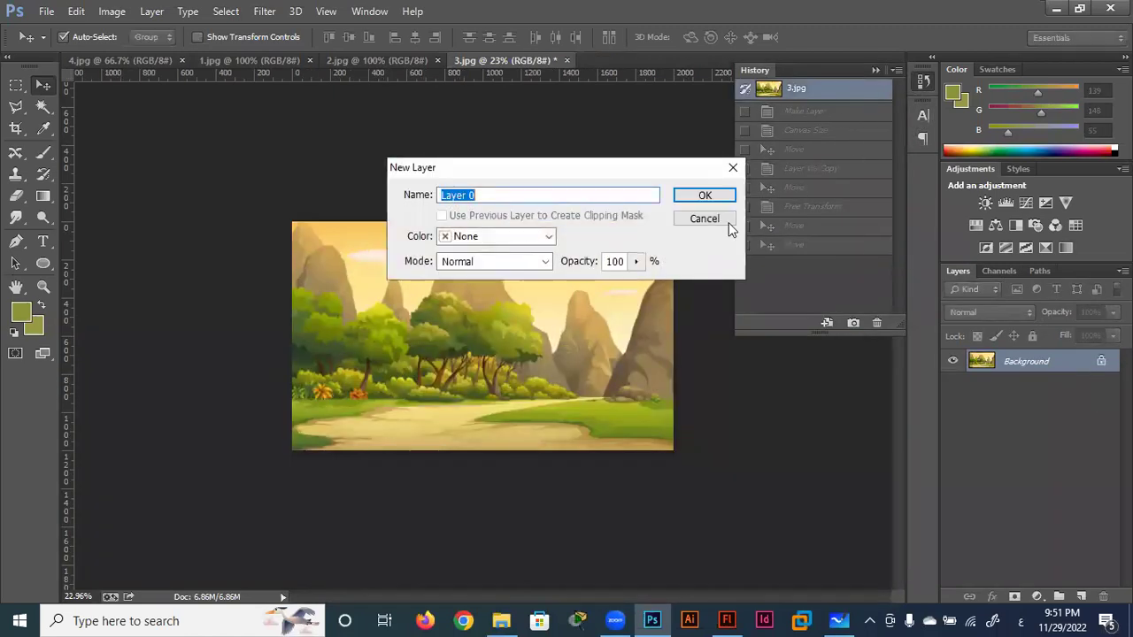
click(704, 196)
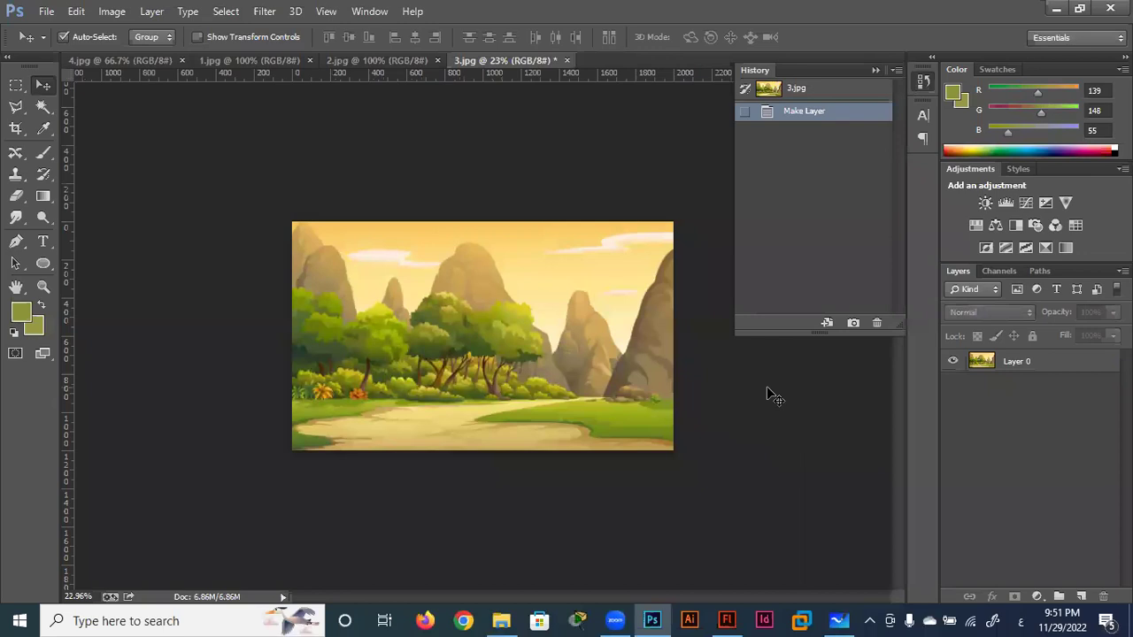
click(551, 362)
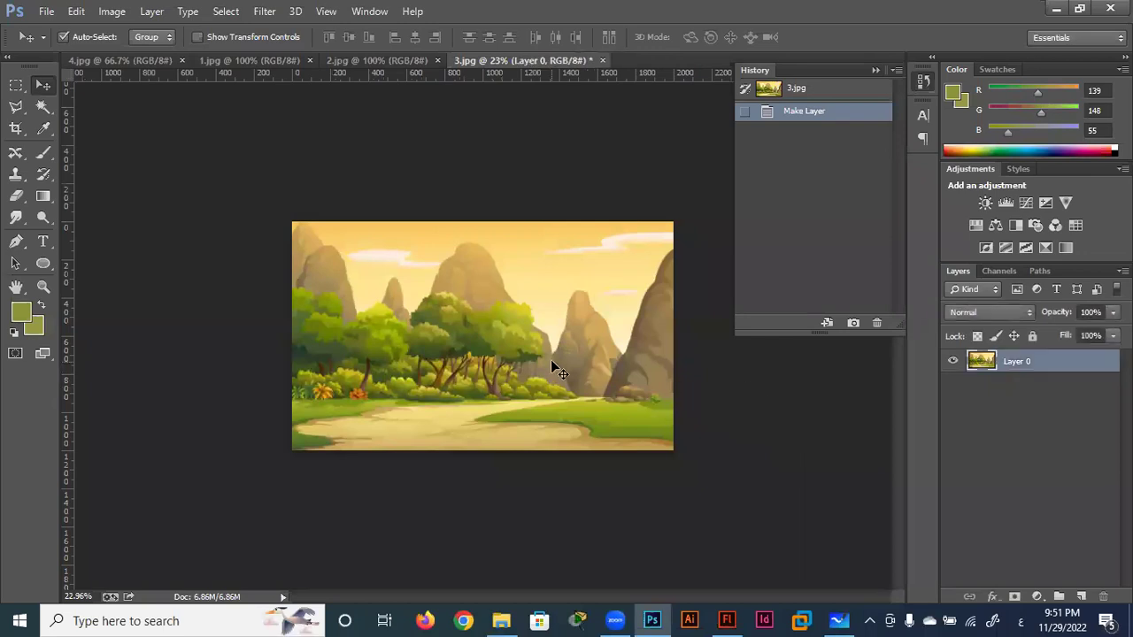
click(875, 70)
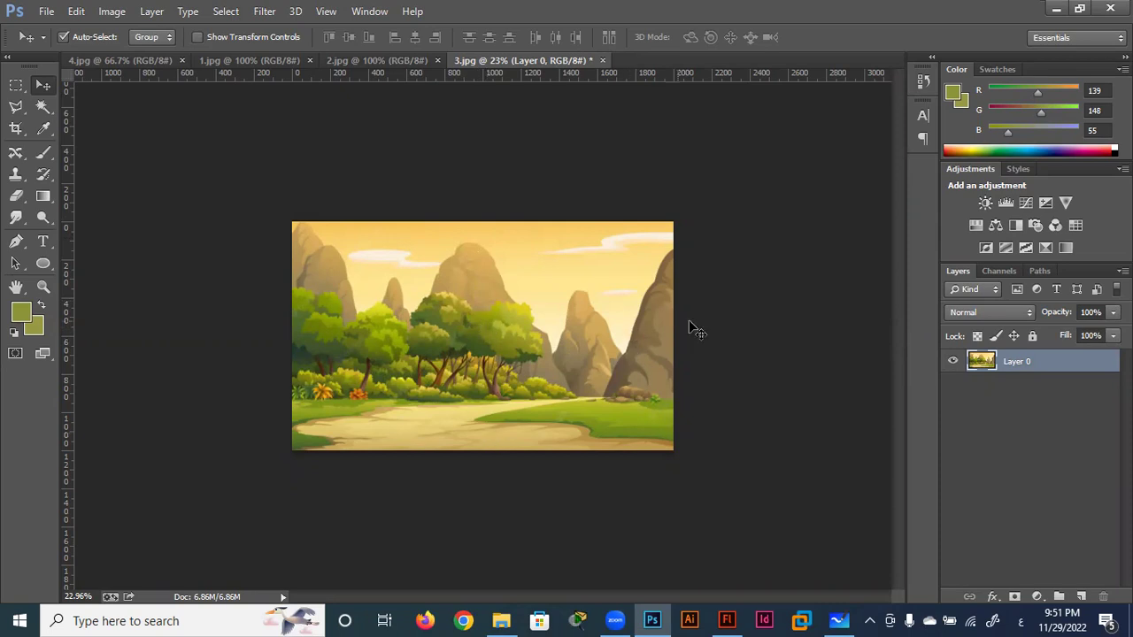
Step: Apply a wrap-around Offset to Layer 0: Vertical 0, Horizontal about -978 px
click(265, 13)
mouse_move(363, 320)
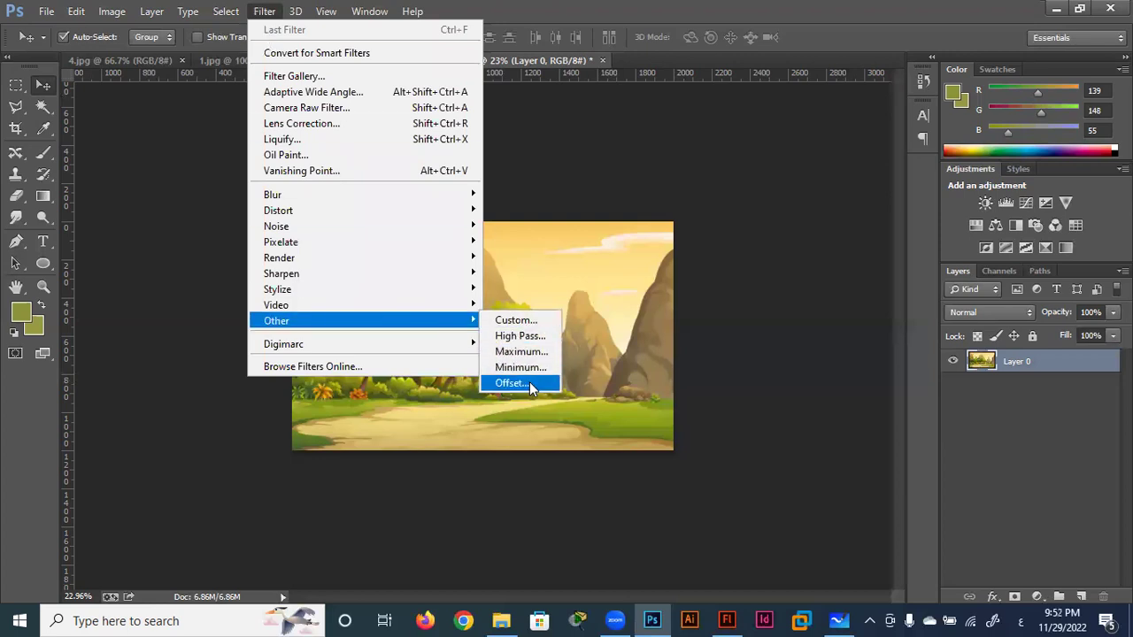
click(529, 382)
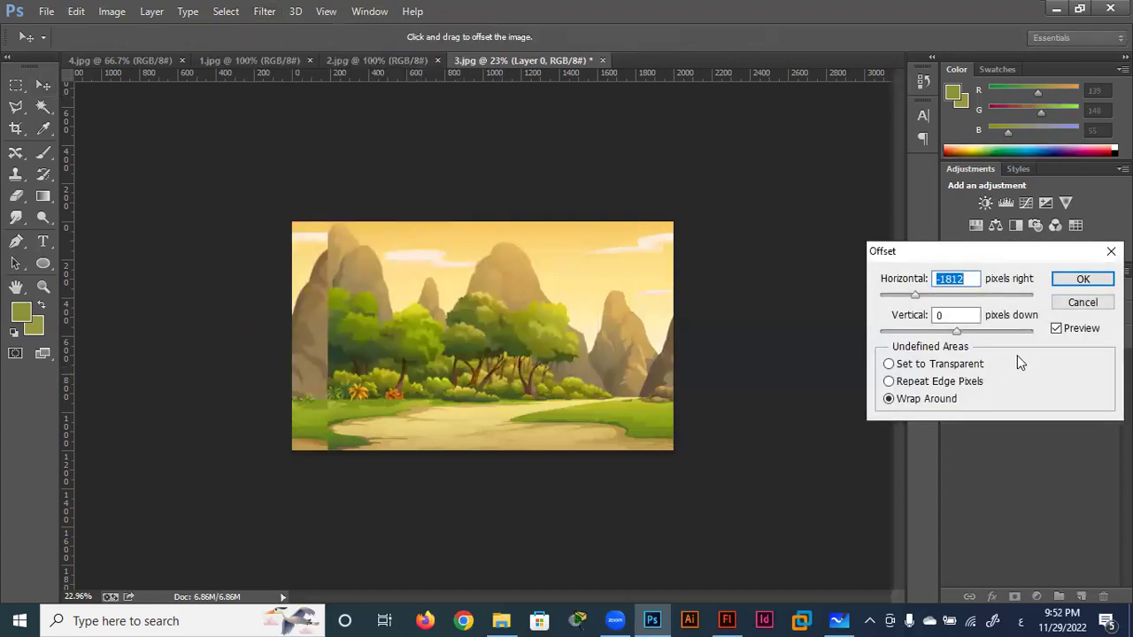
drag(960, 333, 962, 339)
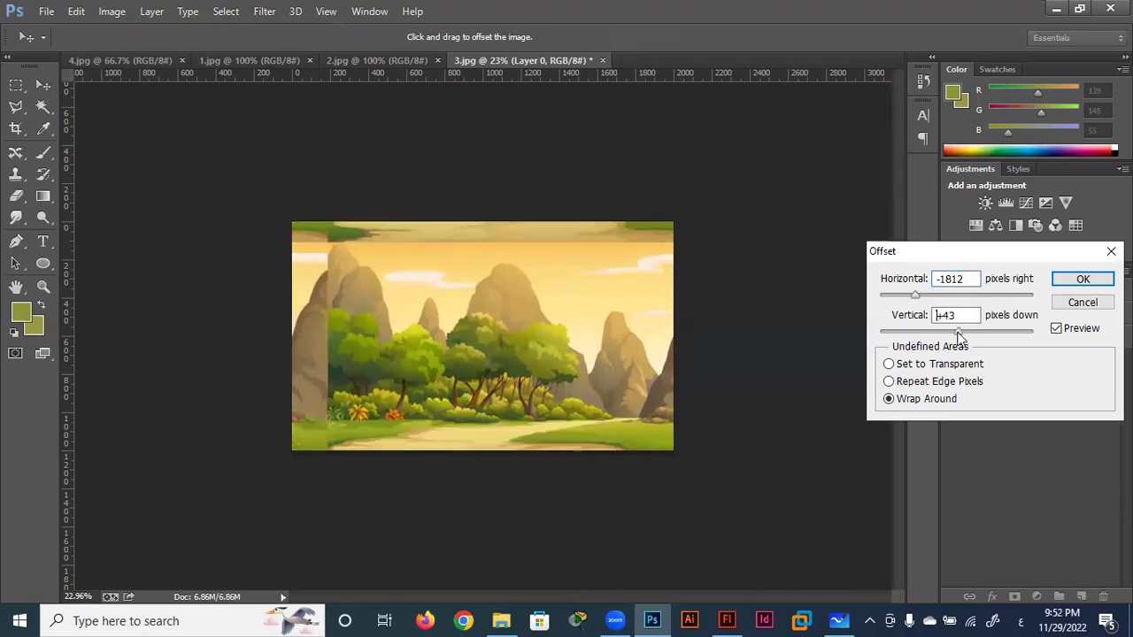
double_click(959, 316)
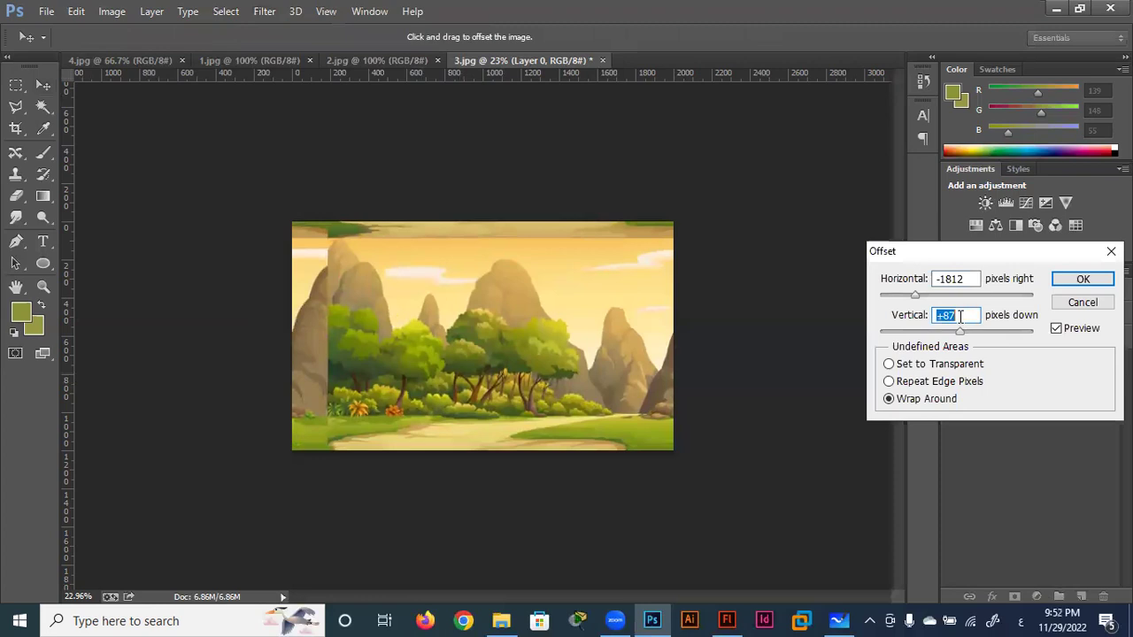
text(0)
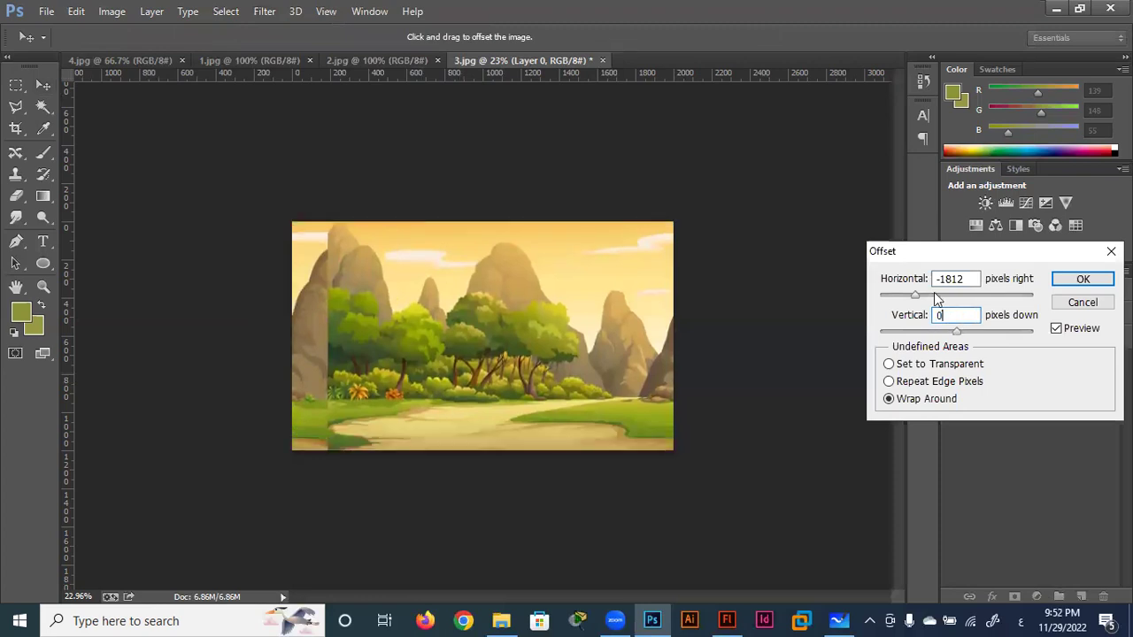
drag(915, 295, 932, 294)
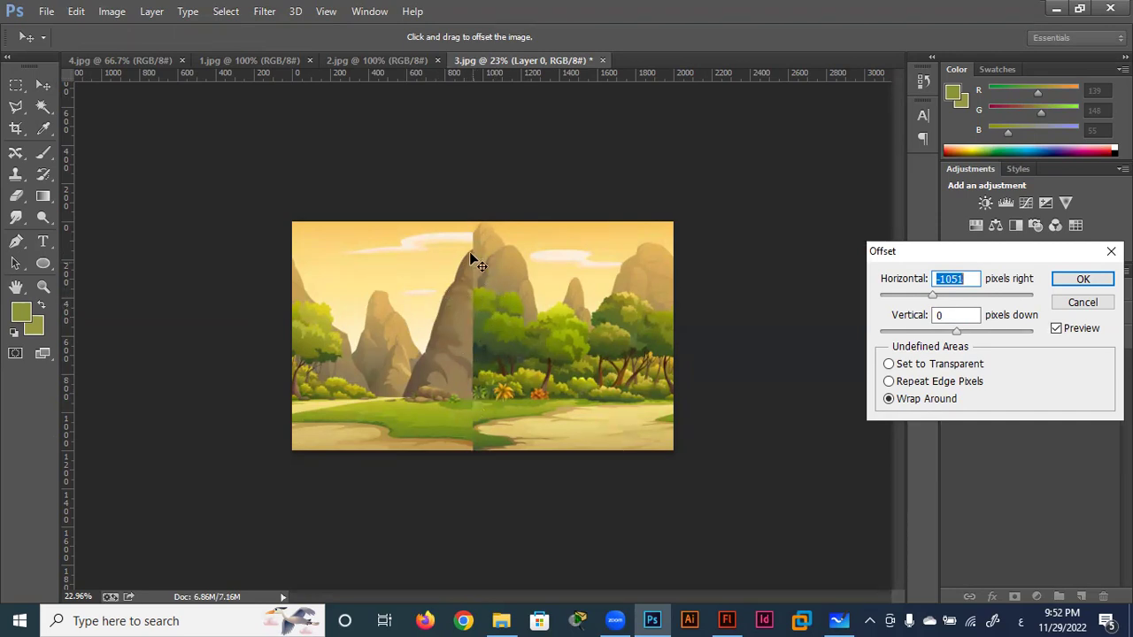
drag(932, 294, 943, 303)
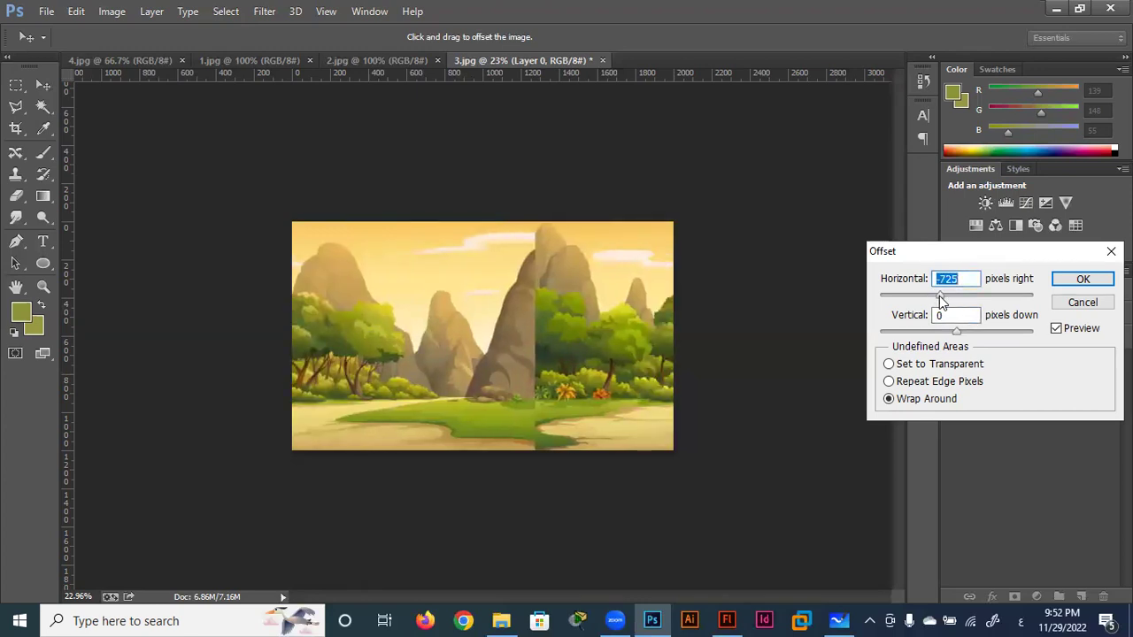
drag(935, 296, 930, 298)
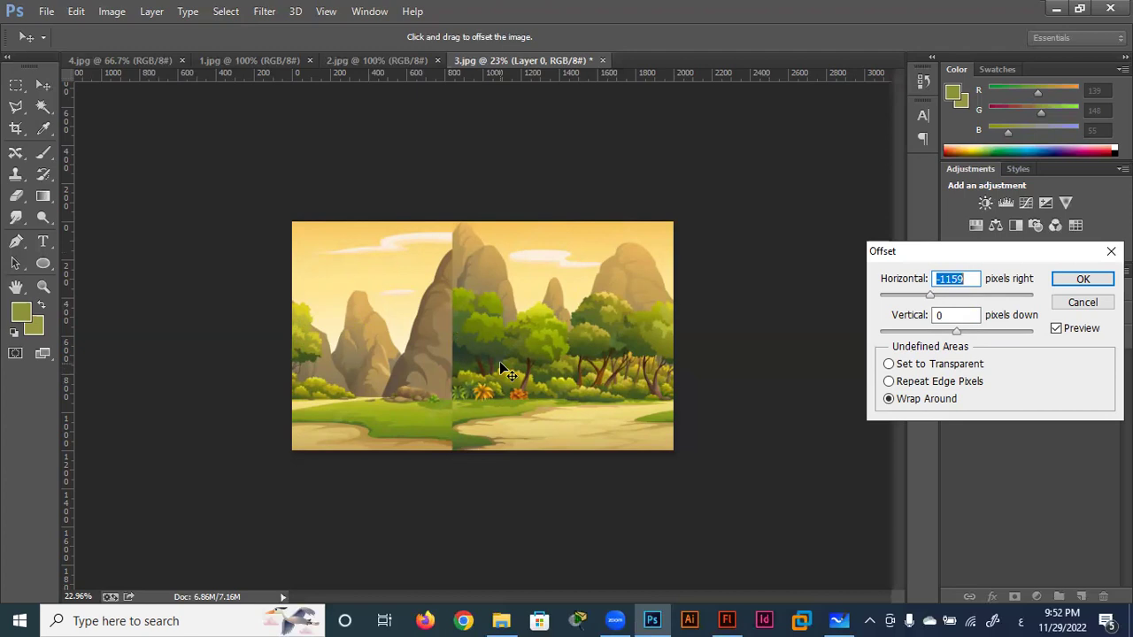
drag(929, 295, 936, 294)
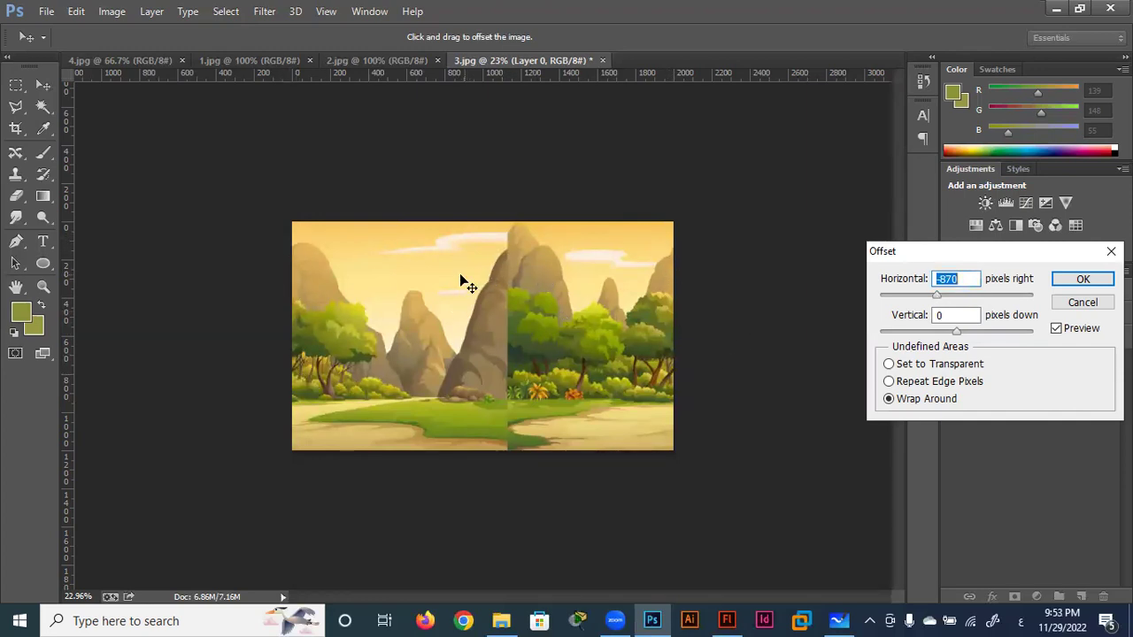
drag(937, 295, 931, 301)
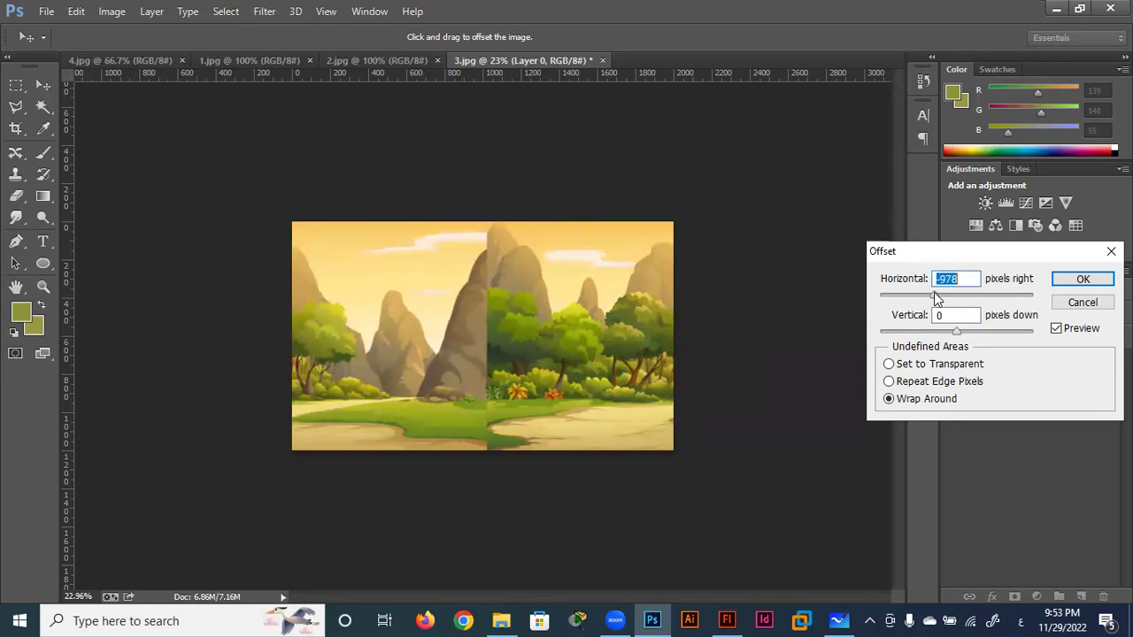
click(1085, 278)
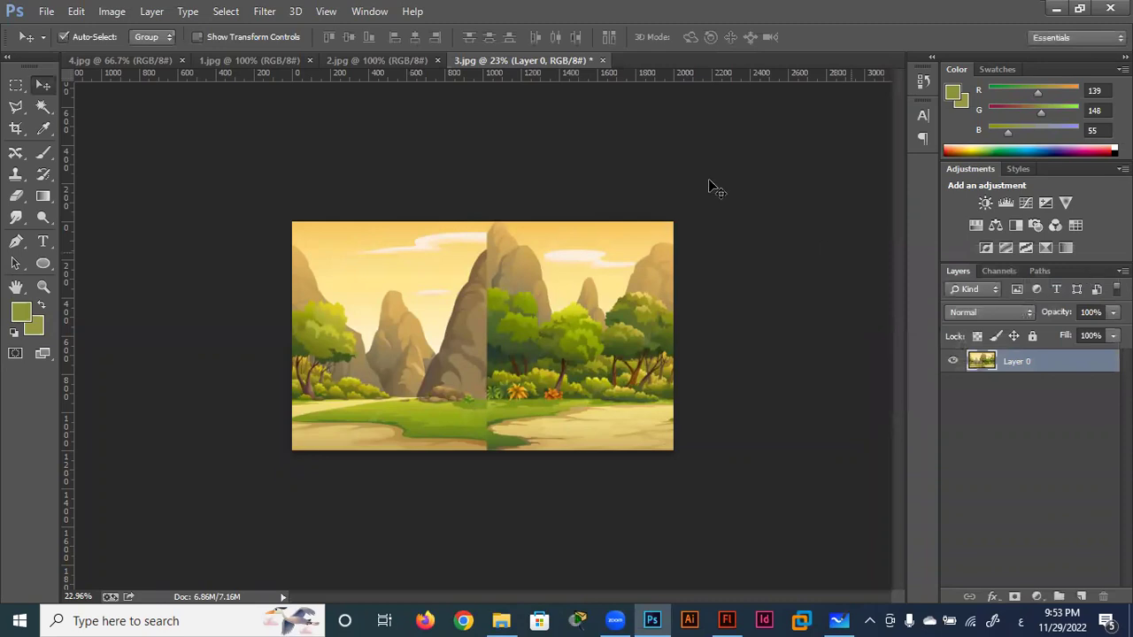
Step: Switch to the 2.jpg jungle image and convert its Background into Layer 0
click(383, 62)
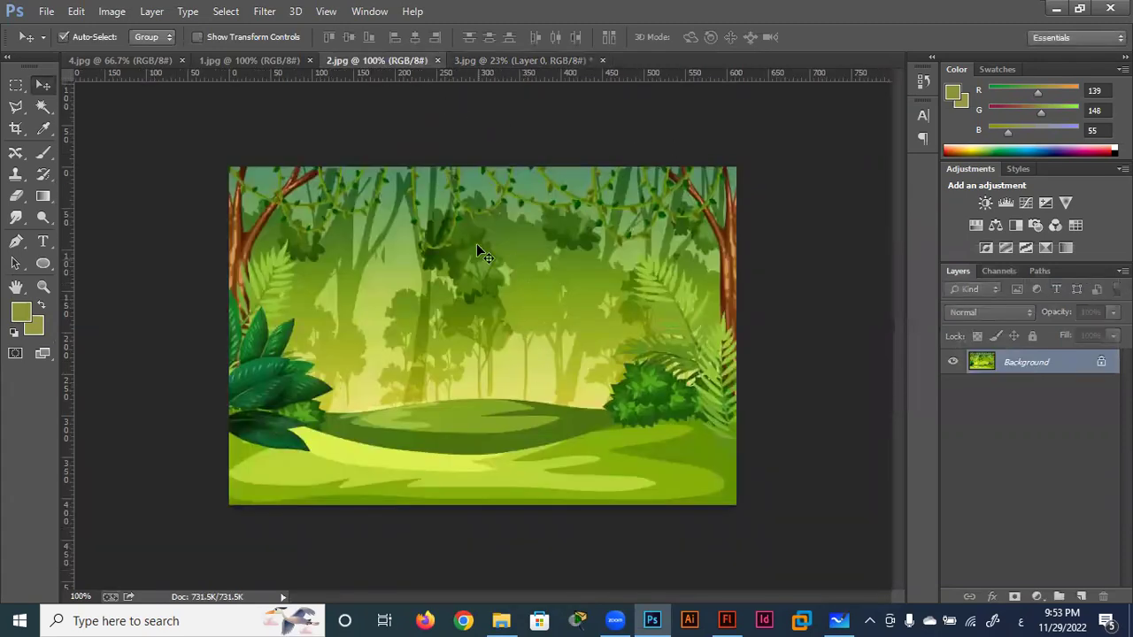
double_click(1063, 364)
click(686, 196)
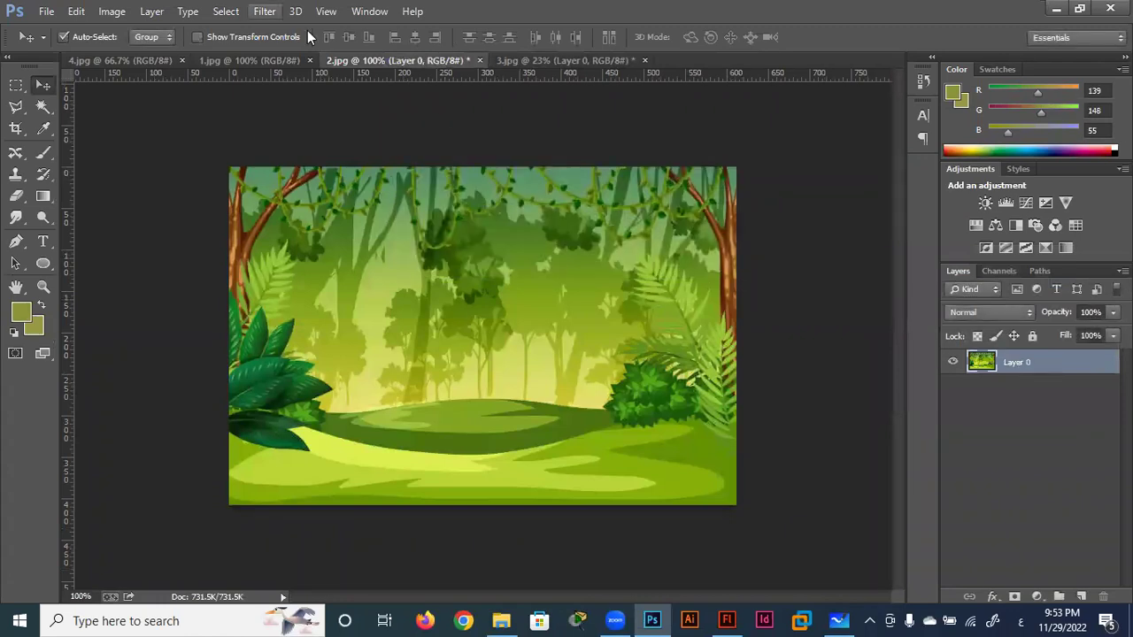
Step: Trial a horizontal Offset of around -958 px on the jungle, then cancel it
click(265, 10)
mouse_move(276, 320)
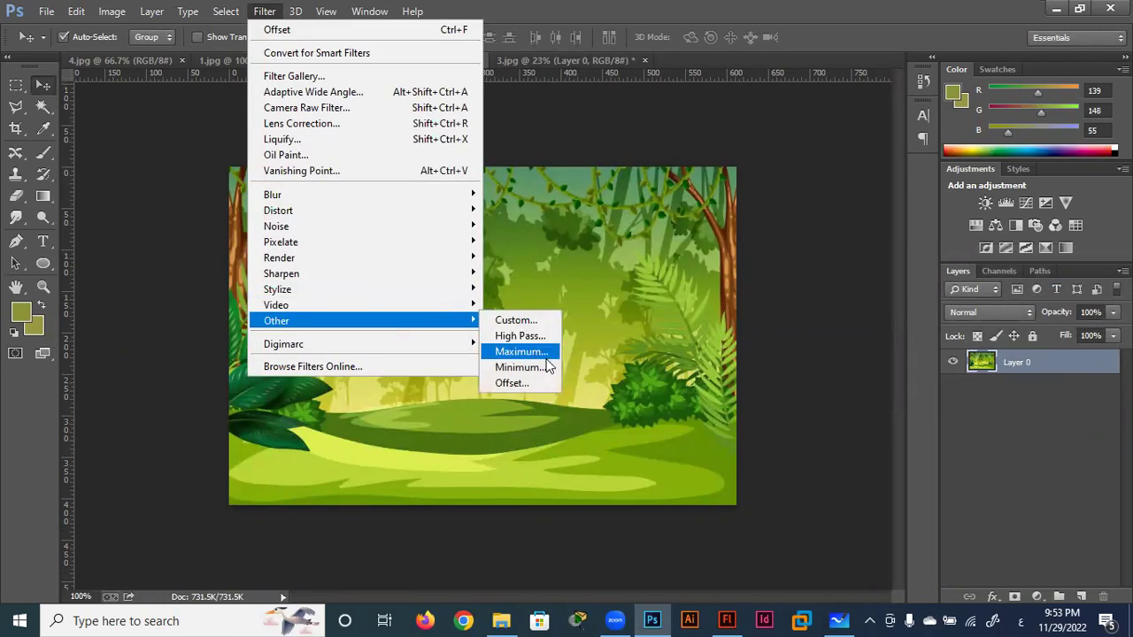
click(529, 382)
drag(893, 296, 899, 296)
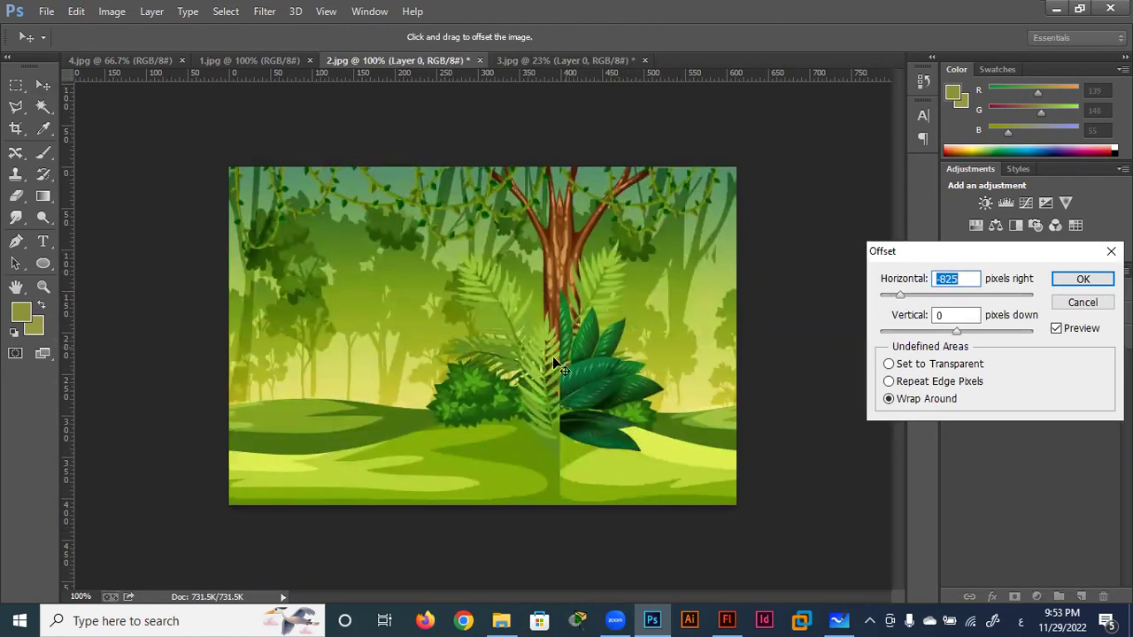
drag(899, 295, 898, 295)
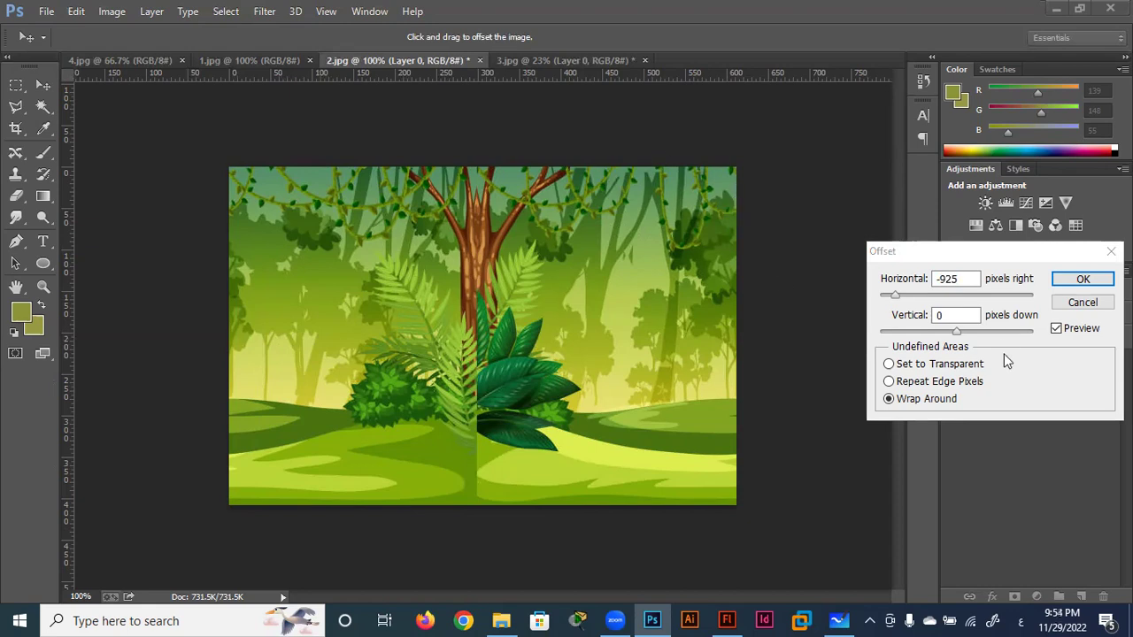
click(1079, 303)
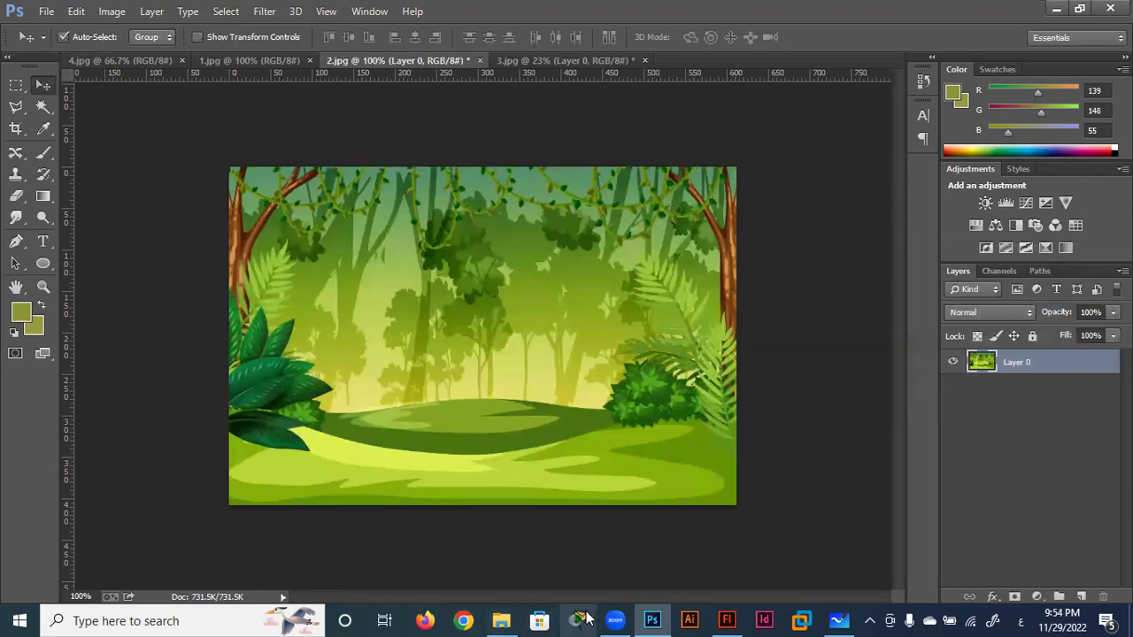
Step: In Whiteboard, sketch a rectangle with an arch above it and a vertical centre line
click(838, 620)
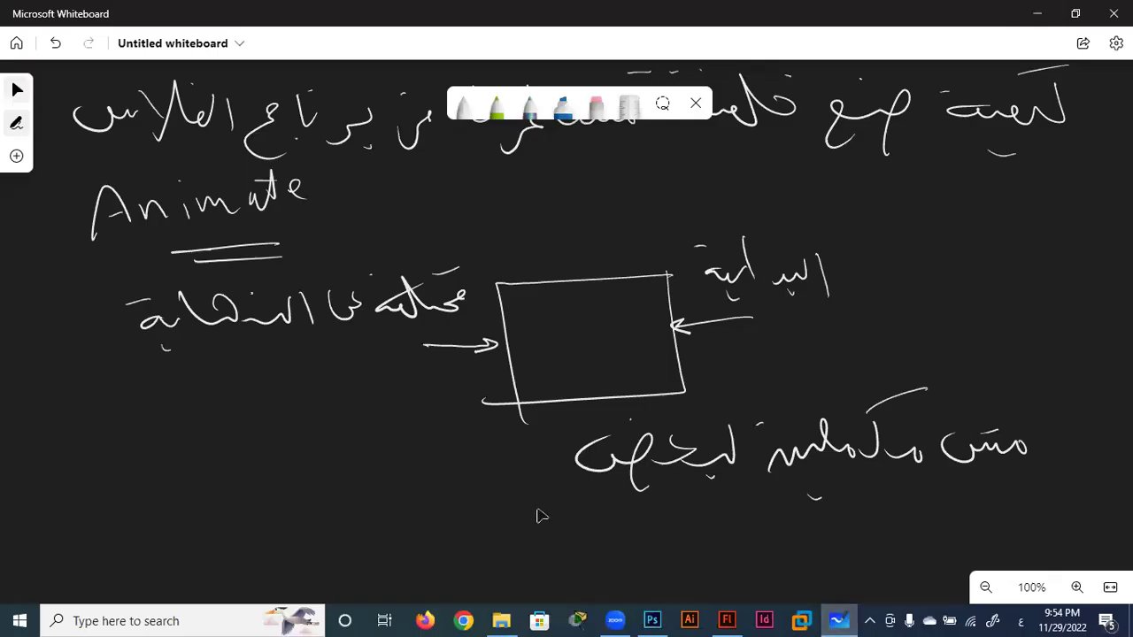
drag(418, 432, 244, 529)
drag(419, 431, 245, 527)
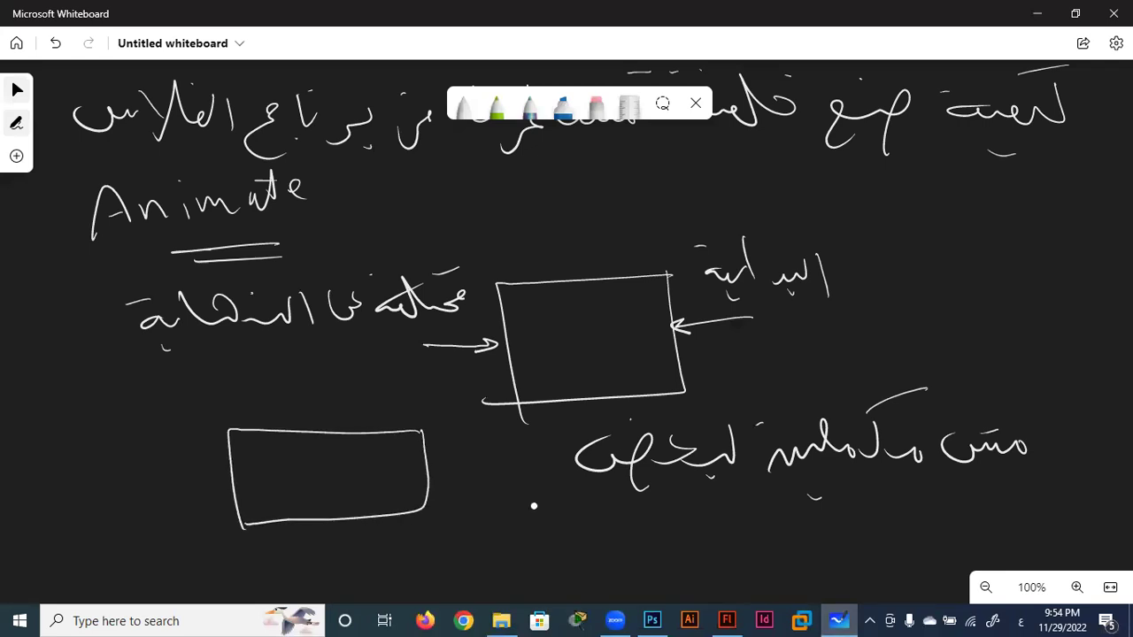
mouse_move(427, 423)
mouse_down()
mouse_move(218, 427)
mouse_move(227, 428)
mouse_up()
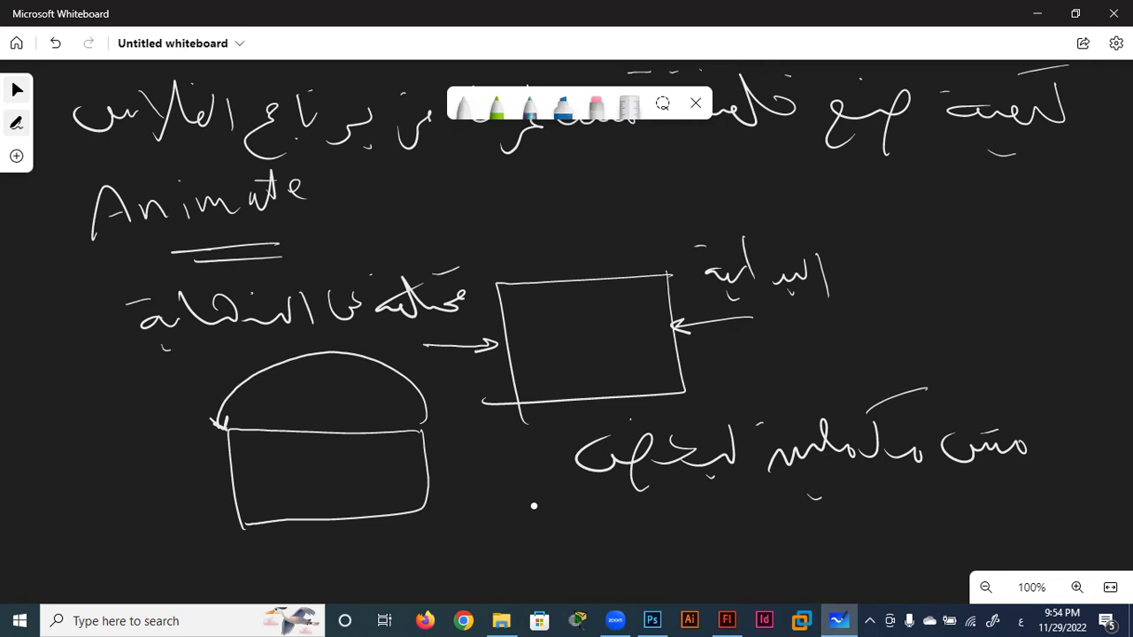
drag(328, 413, 334, 547)
Step: Add inward arrows toward the centre line, an ellipse inside the arch, and a bent arrow
drag(360, 467, 340, 467)
mouse_move(348, 461)
mouse_down()
mouse_move(349, 474)
mouse_move(323, 472)
mouse_up()
drag(315, 467, 316, 478)
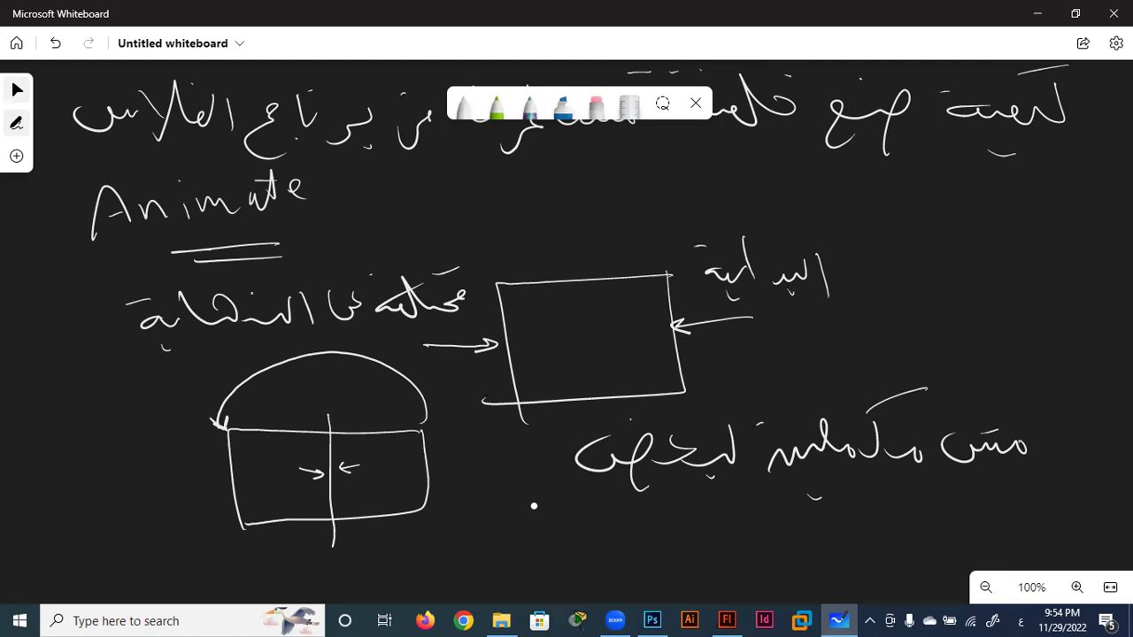
mouse_move(370, 356)
mouse_down()
mouse_move(248, 416)
mouse_move(407, 363)
mouse_up()
mouse_move(358, 437)
mouse_down()
mouse_move(379, 448)
mouse_move(372, 475)
mouse_up()
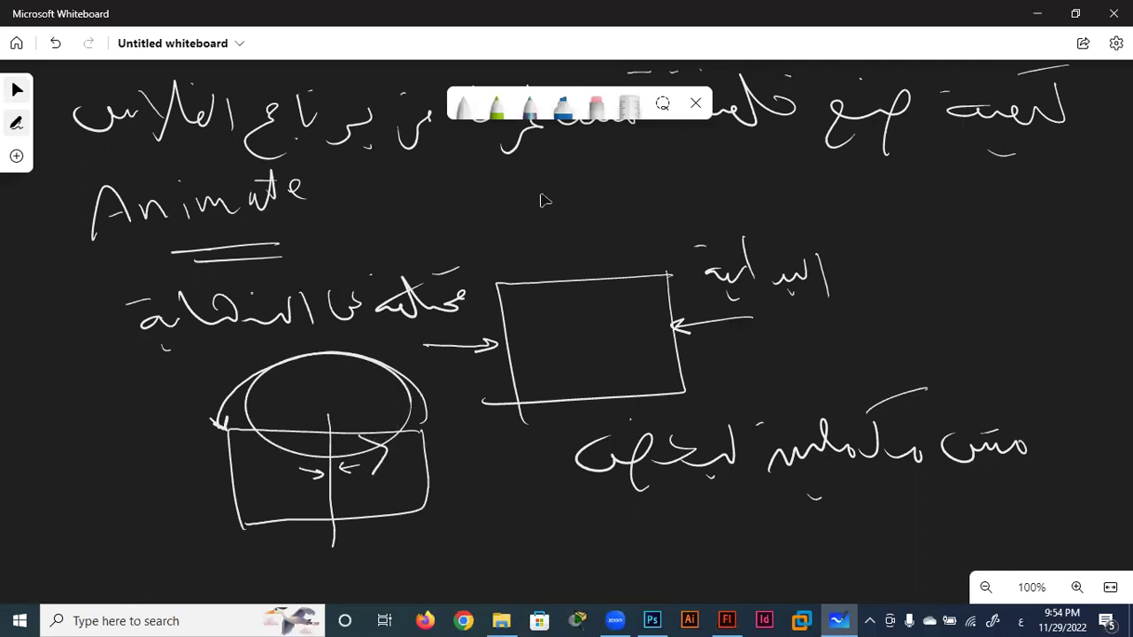
click(531, 107)
Step: Return to Photoshop's jungle image and browse the Filter menu without applying anything
click(653, 618)
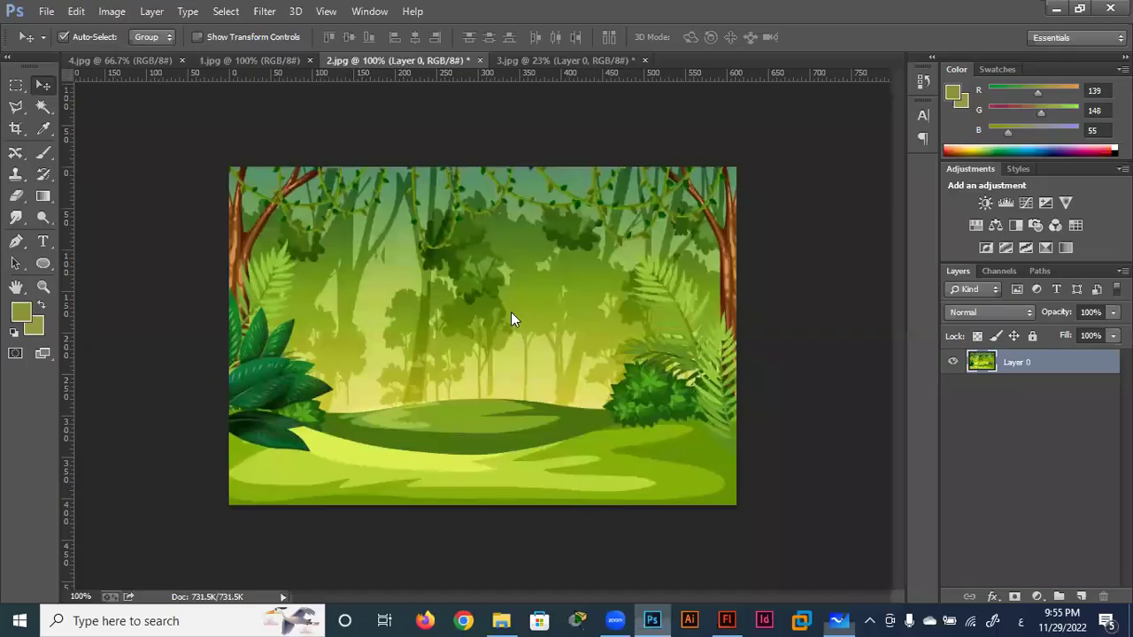
click(264, 13)
mouse_move(272, 194)
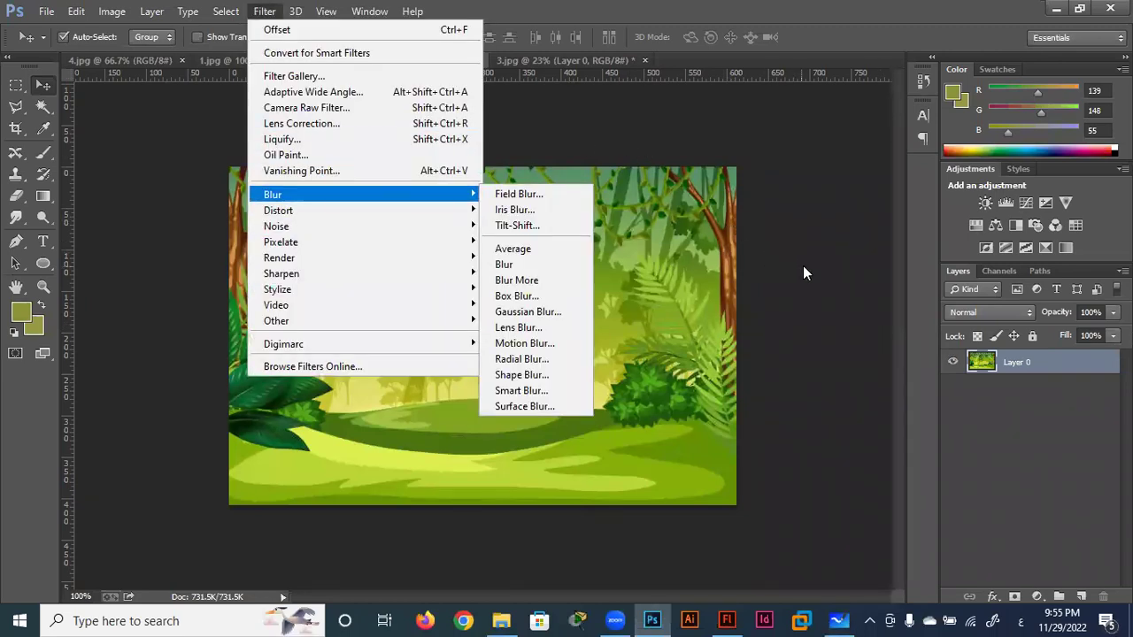
click(802, 265)
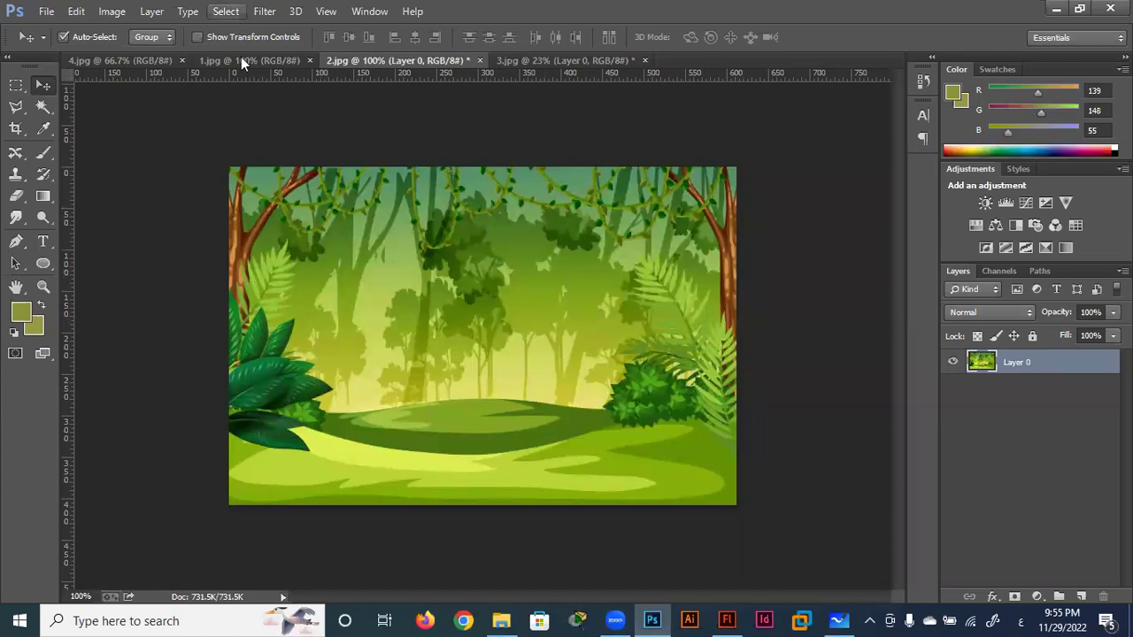
Step: Apply a -925 px horizontal wrap-around Offset to the jungle layer
click(226, 10)
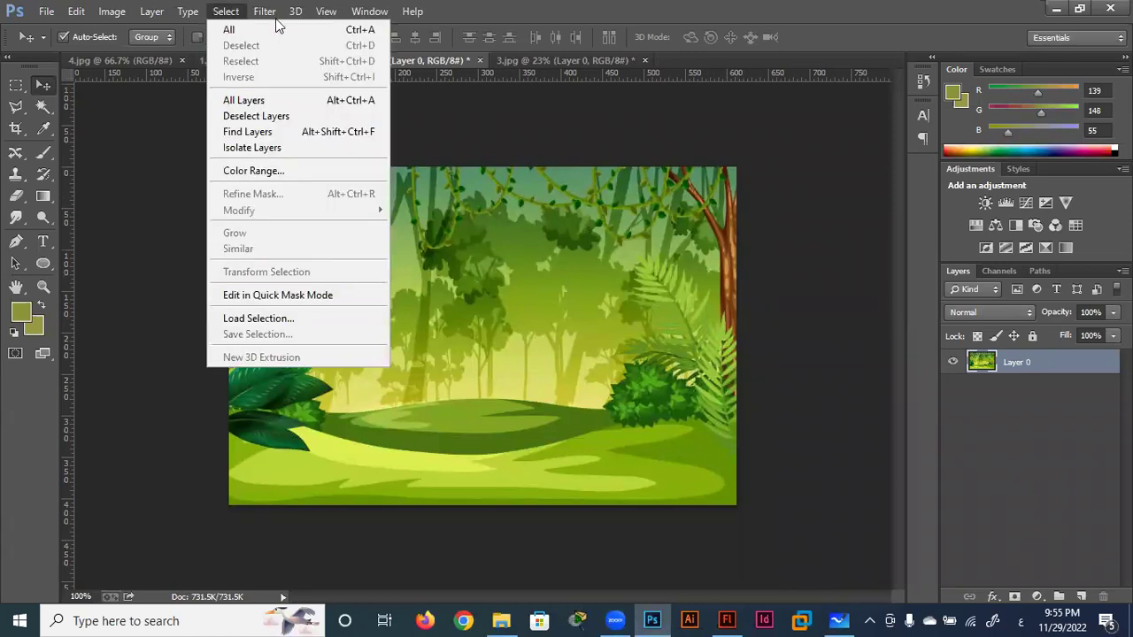
mouse_move(276, 320)
click(514, 384)
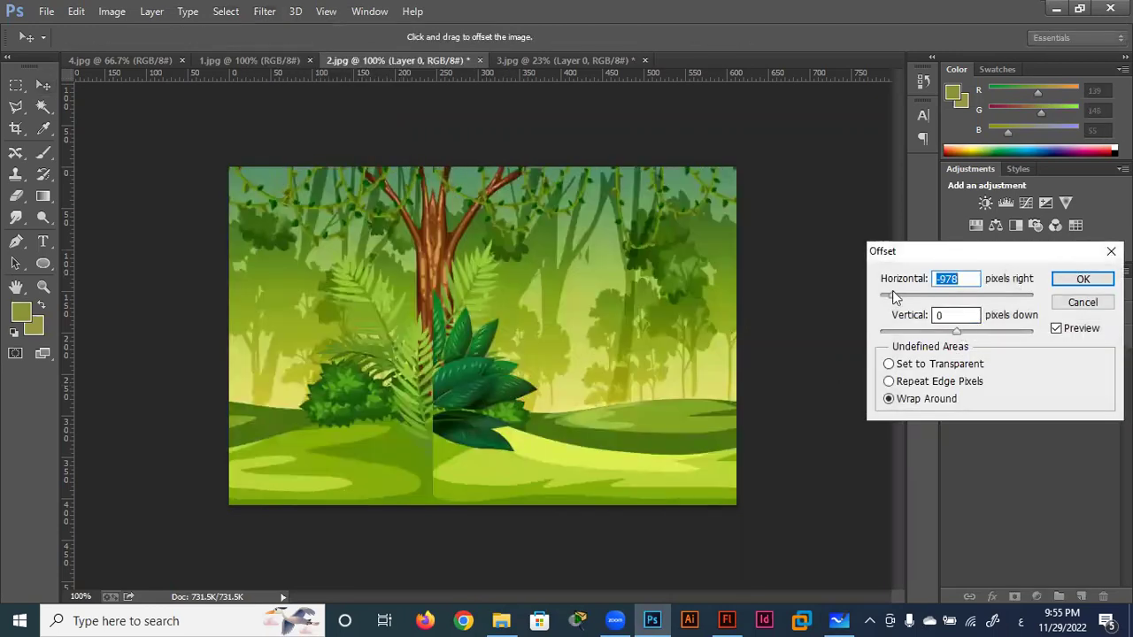
drag(893, 296, 894, 294)
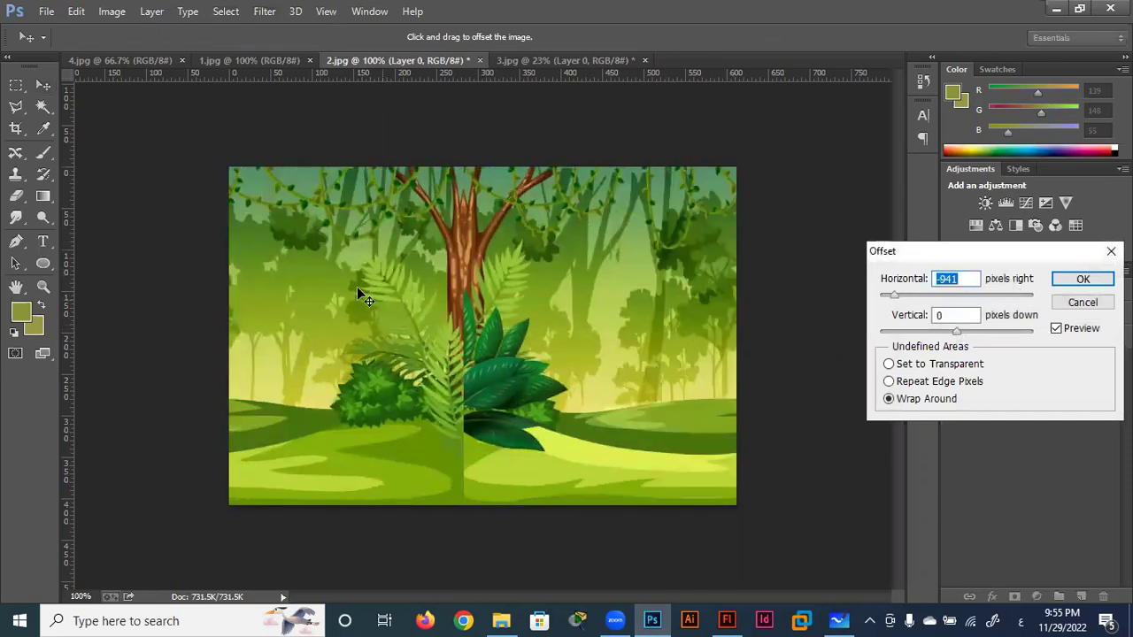
click(897, 297)
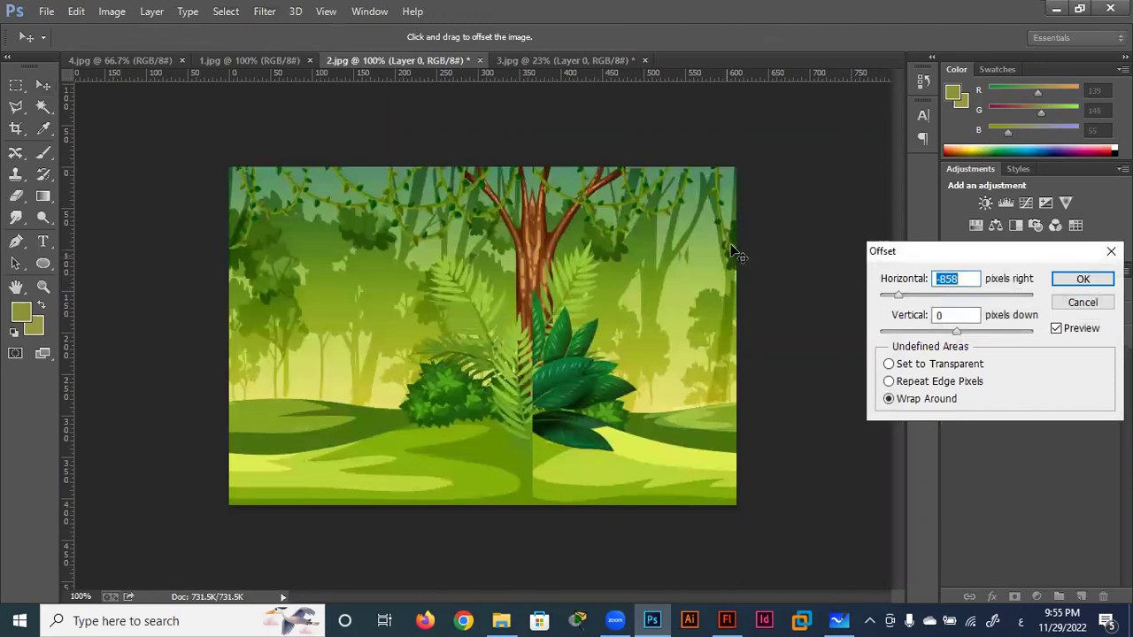
click(894, 296)
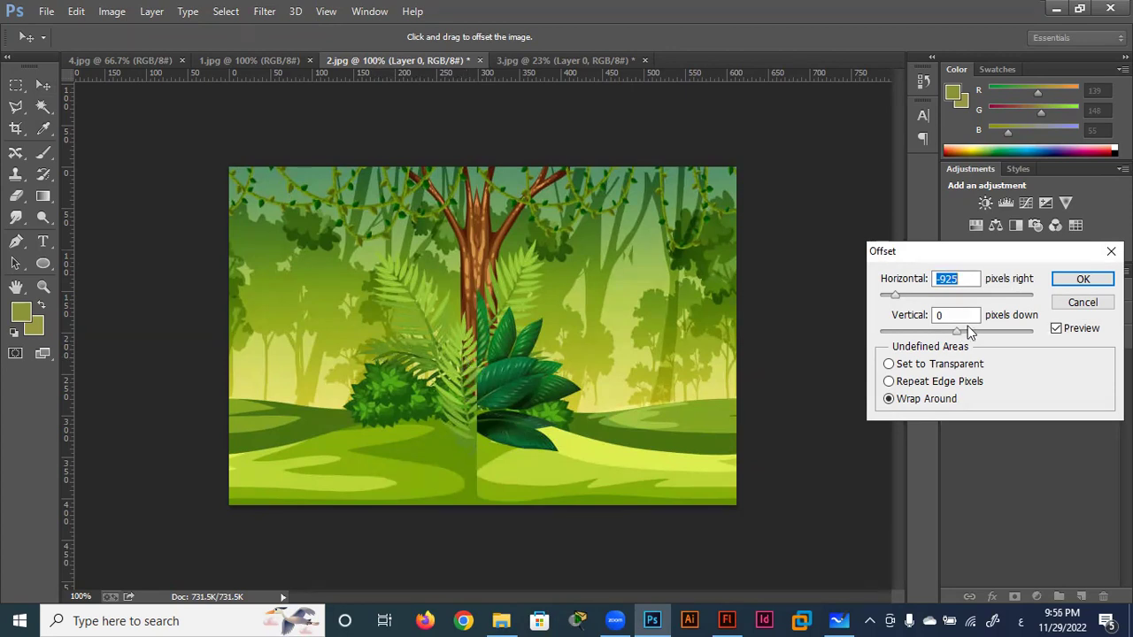
click(821, 290)
key(Return)
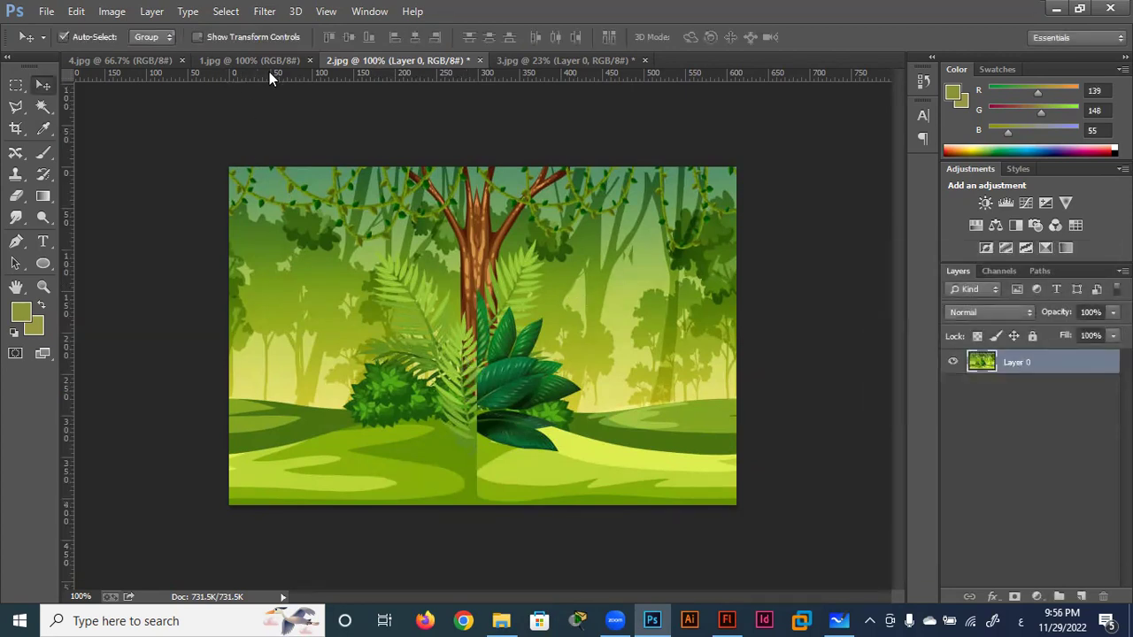
click(265, 60)
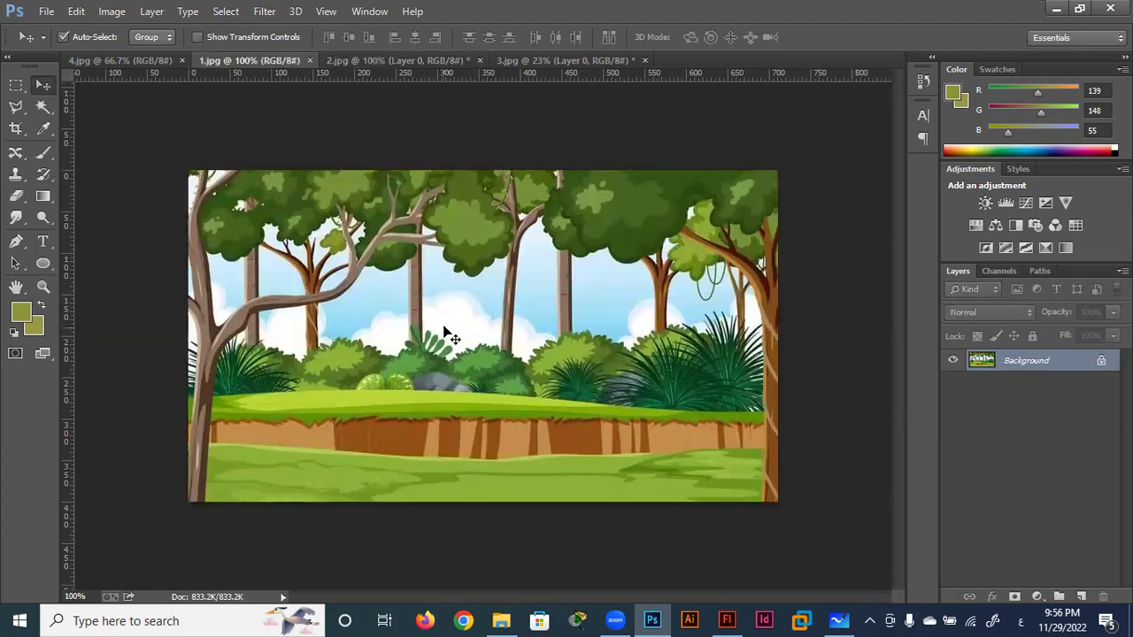
Step: Unlock the Background as Layer 0 and copy its marqueed right half to new Layer 1
double_click(1064, 369)
click(705, 191)
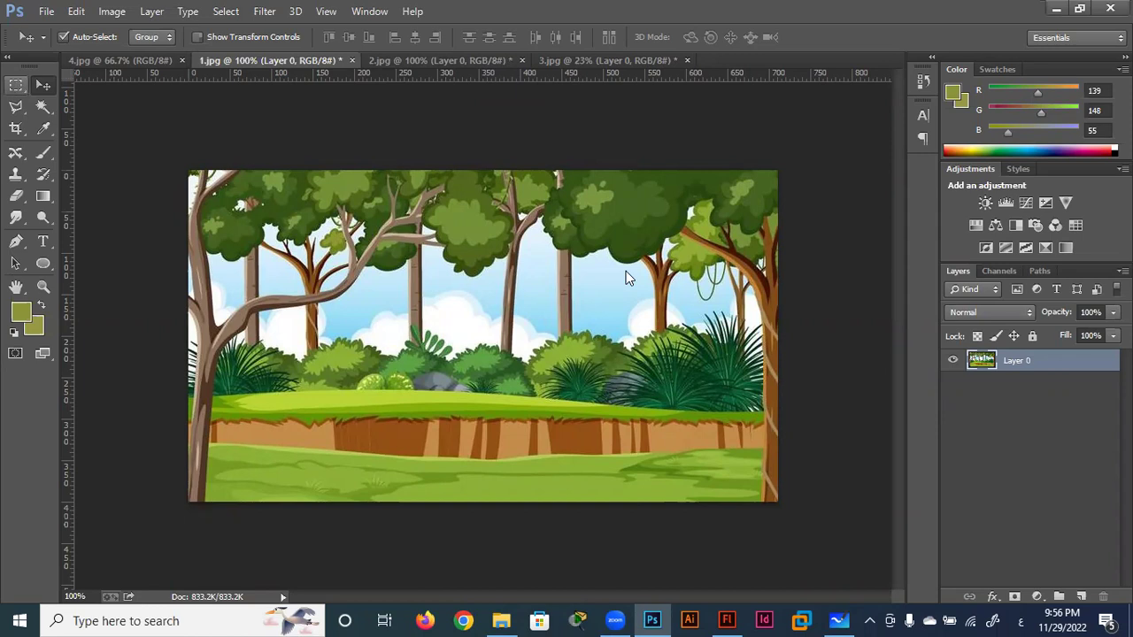
click(16, 85)
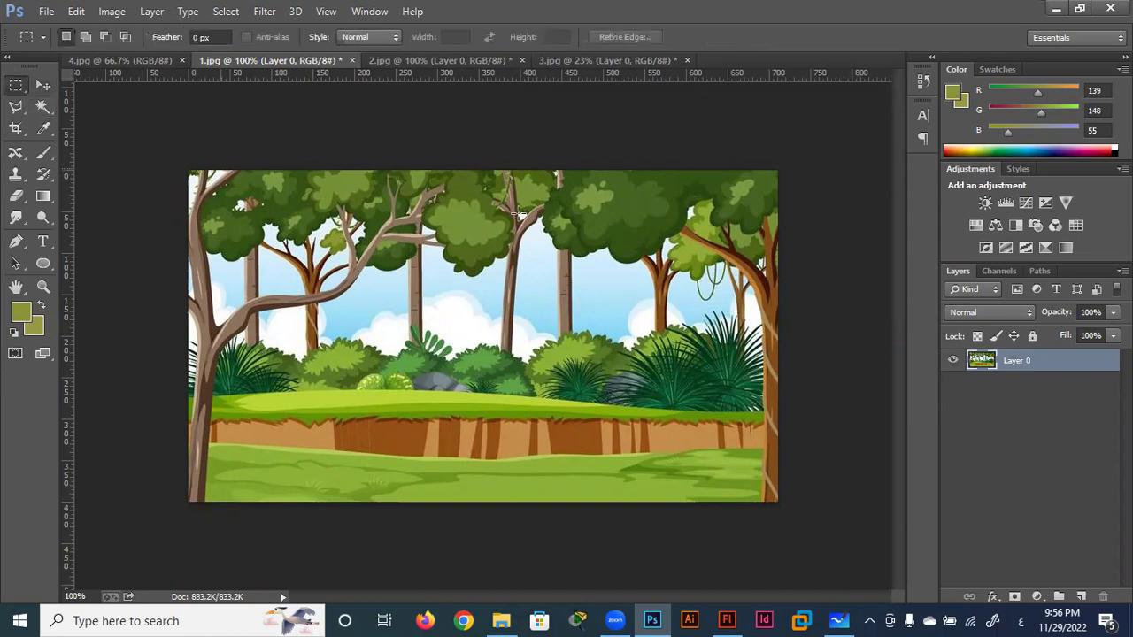
mouse_move(809, 152)
mouse_down()
mouse_move(704, 240)
mouse_move(485, 617)
mouse_up()
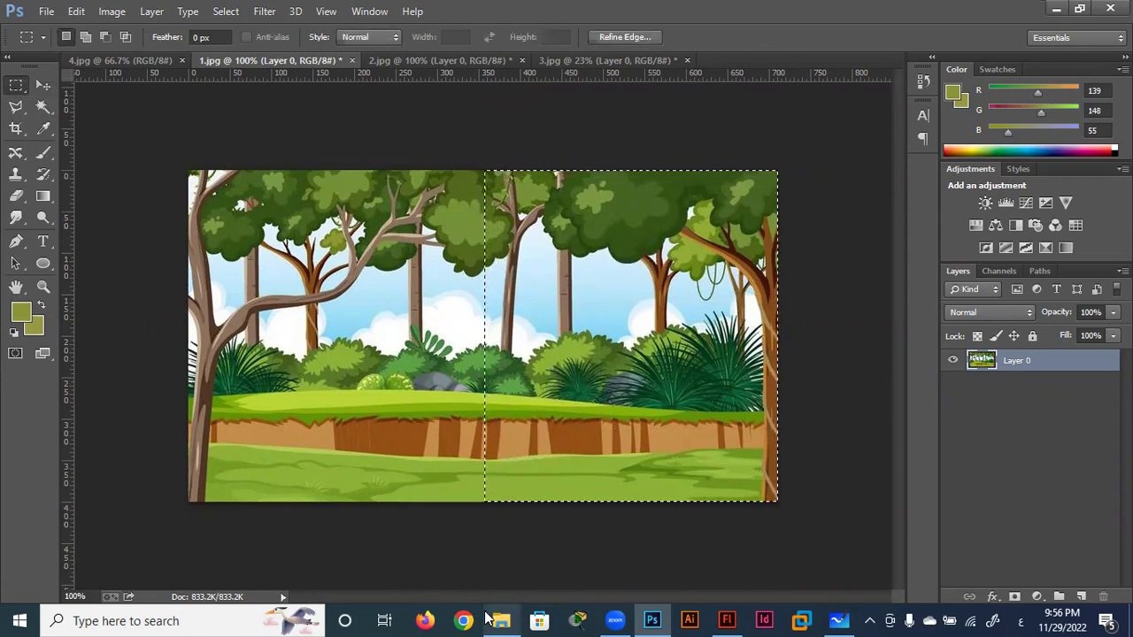
key(ctrl+j)
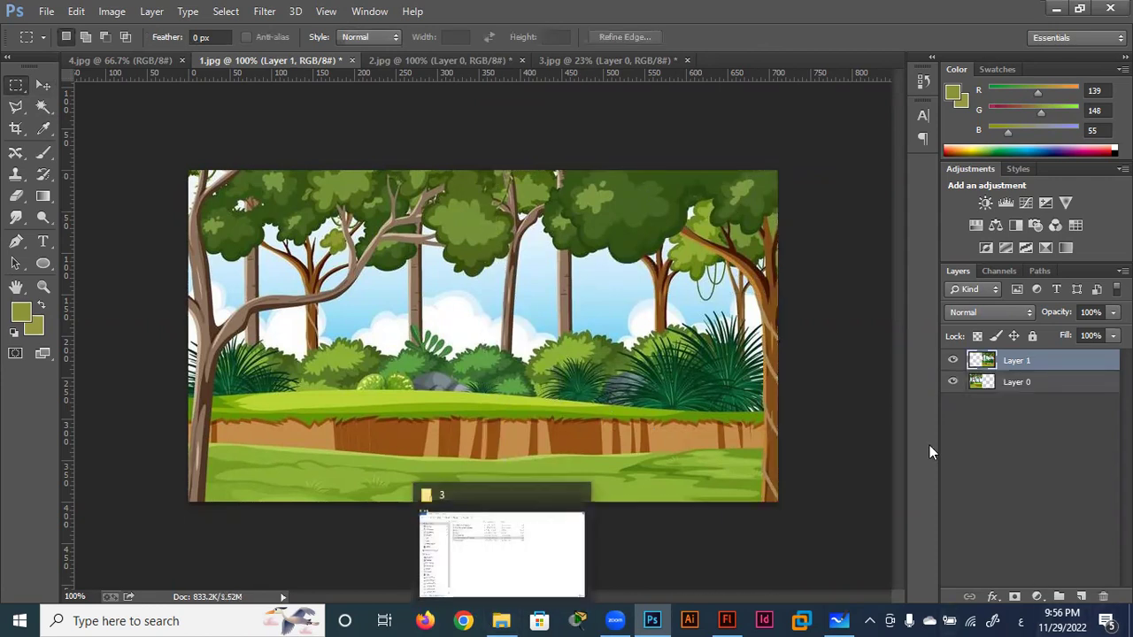
Step: Check each half by toggling layer visibility, then switch the panel to Large Thumbnails
click(953, 360)
click(953, 360)
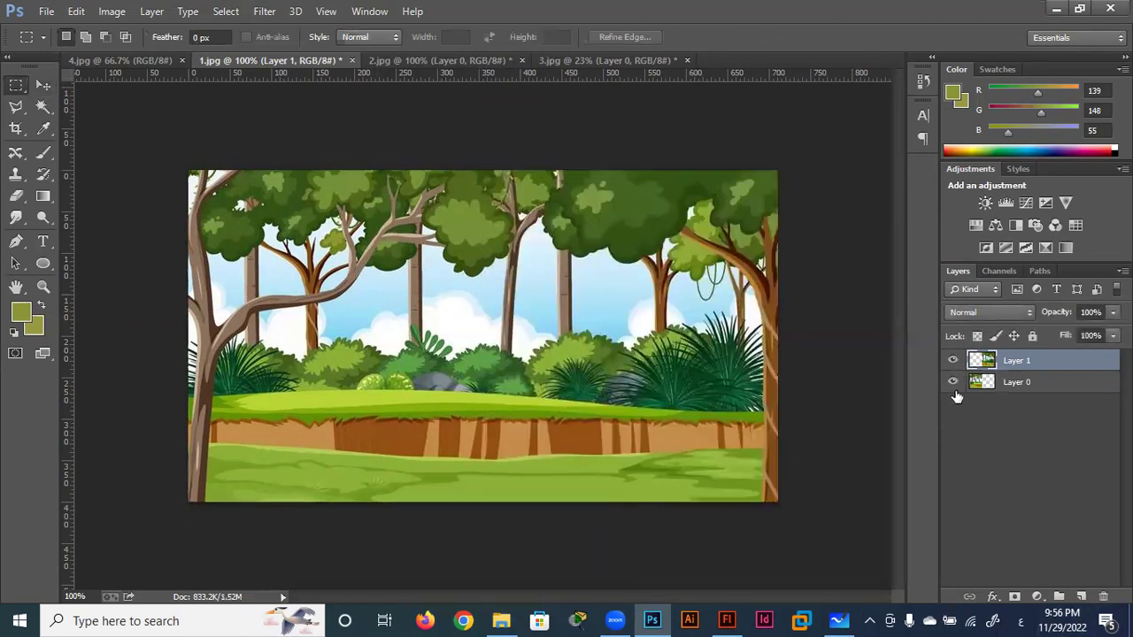
click(953, 382)
click(954, 384)
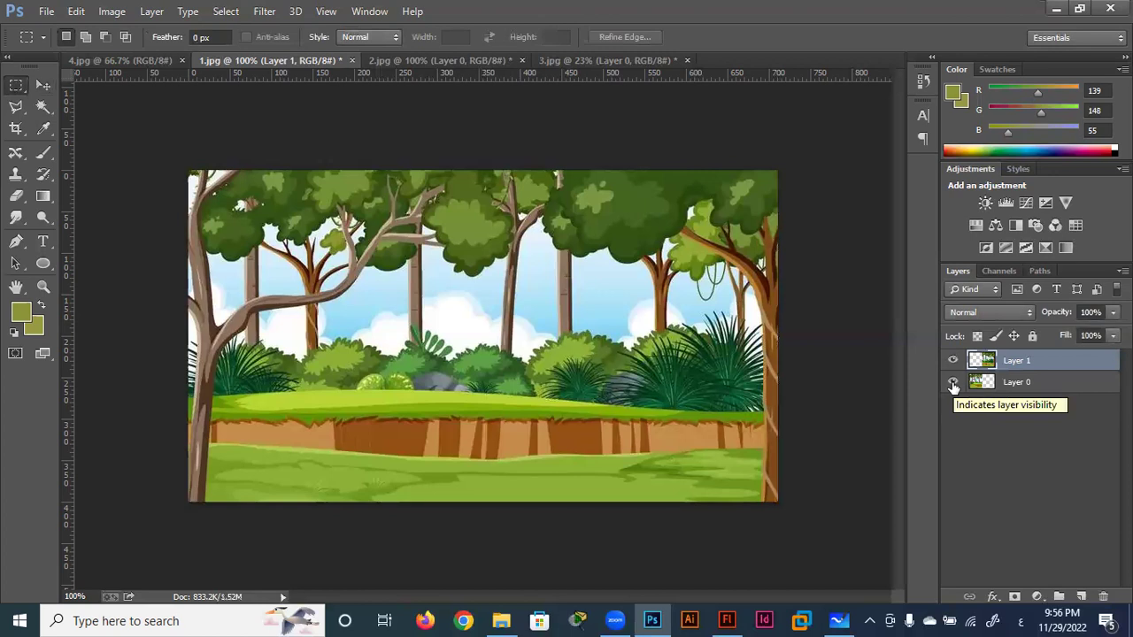
click(953, 360)
click(953, 361)
right_click(1009, 440)
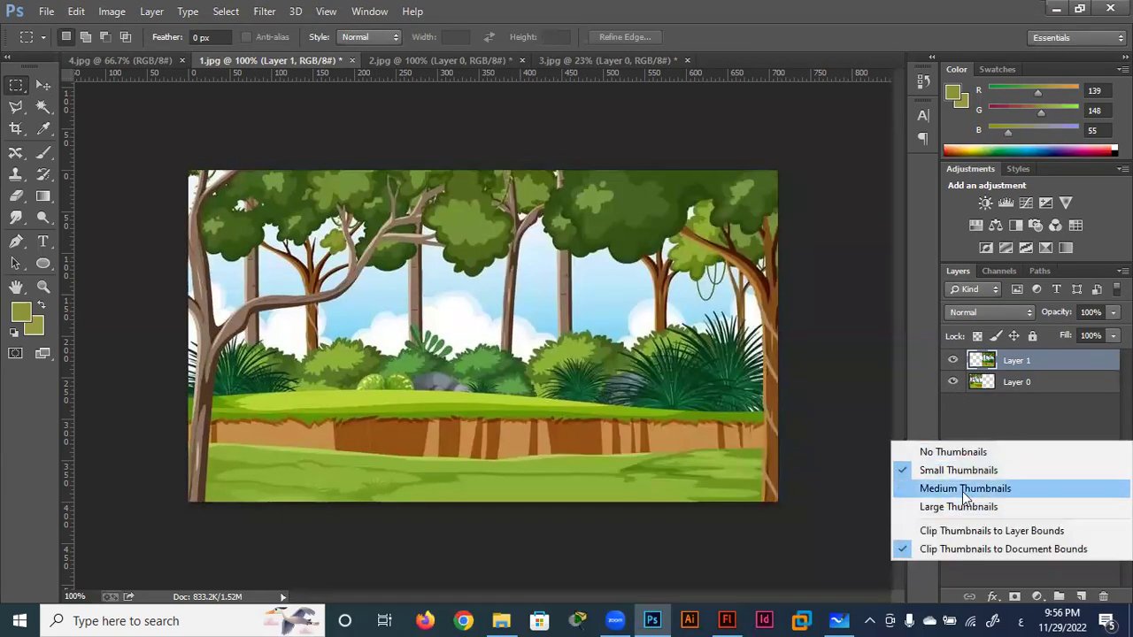
click(957, 503)
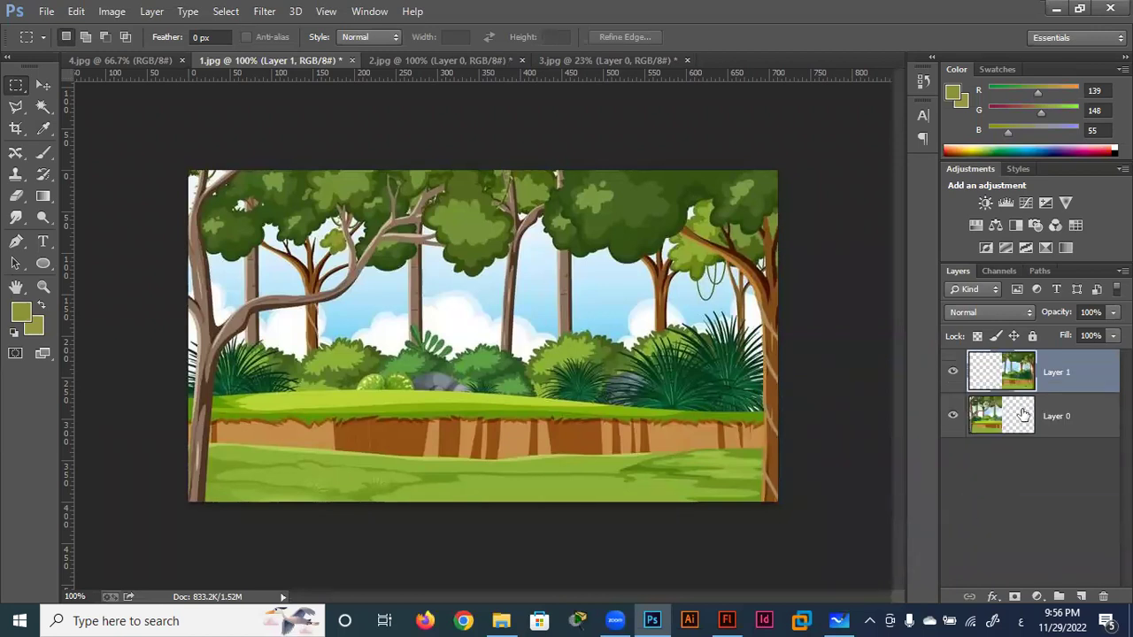
Step: Move Layer 0 and Layer 1 toward opposite sides of the canvas
click(977, 426)
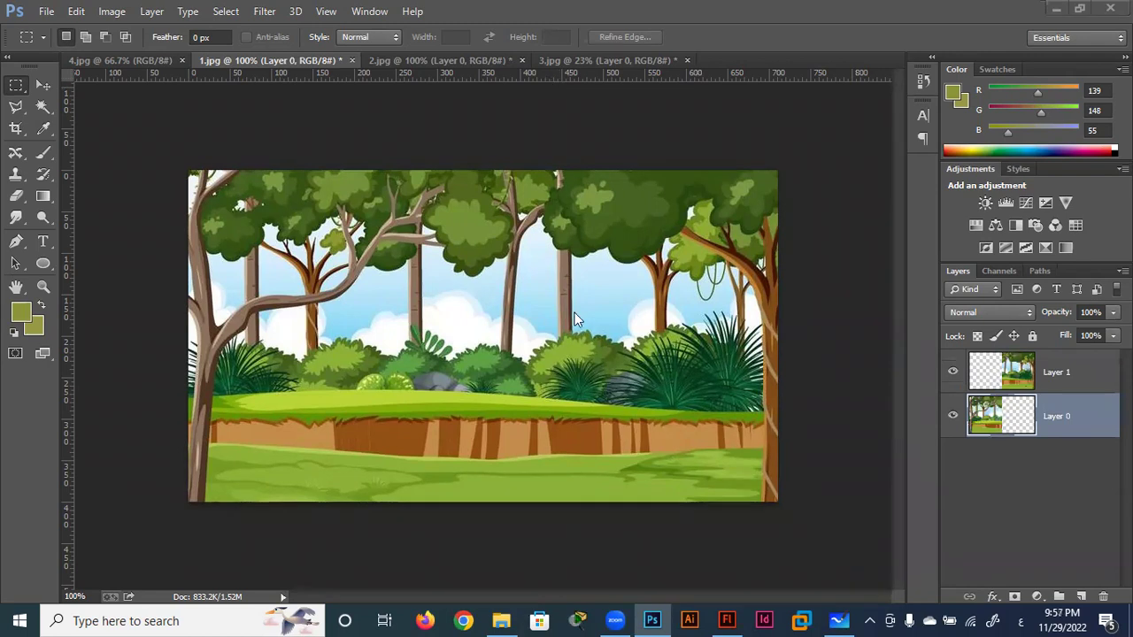
mouse_move(284, 359)
mouse_down()
mouse_move(339, 379)
mouse_move(618, 390)
mouse_move(581, 354)
mouse_move(461, 354)
mouse_up()
click(43, 85)
drag(601, 350, 699, 318)
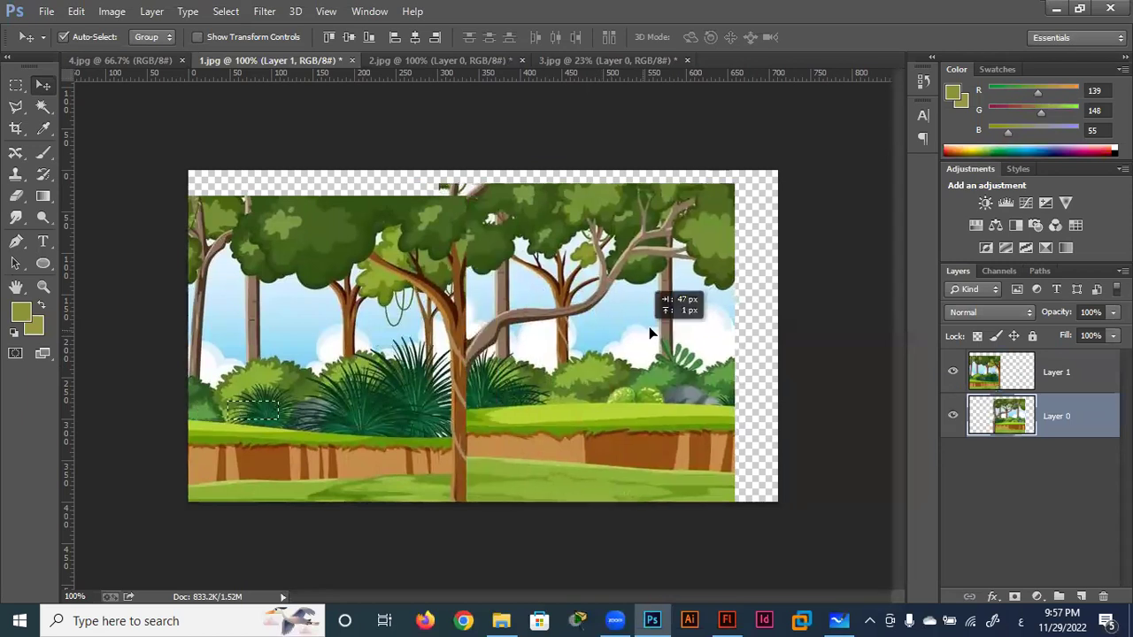
drag(395, 384, 412, 356)
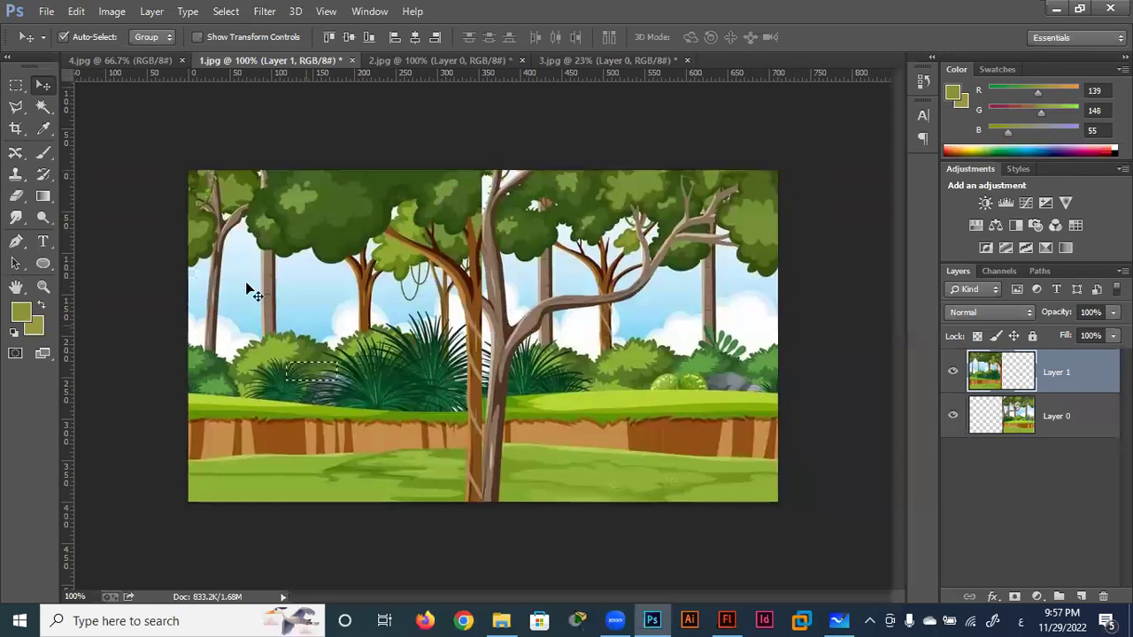
mouse_move(741, 260)
mouse_down()
mouse_move(546, 296)
mouse_move(758, 256)
mouse_up()
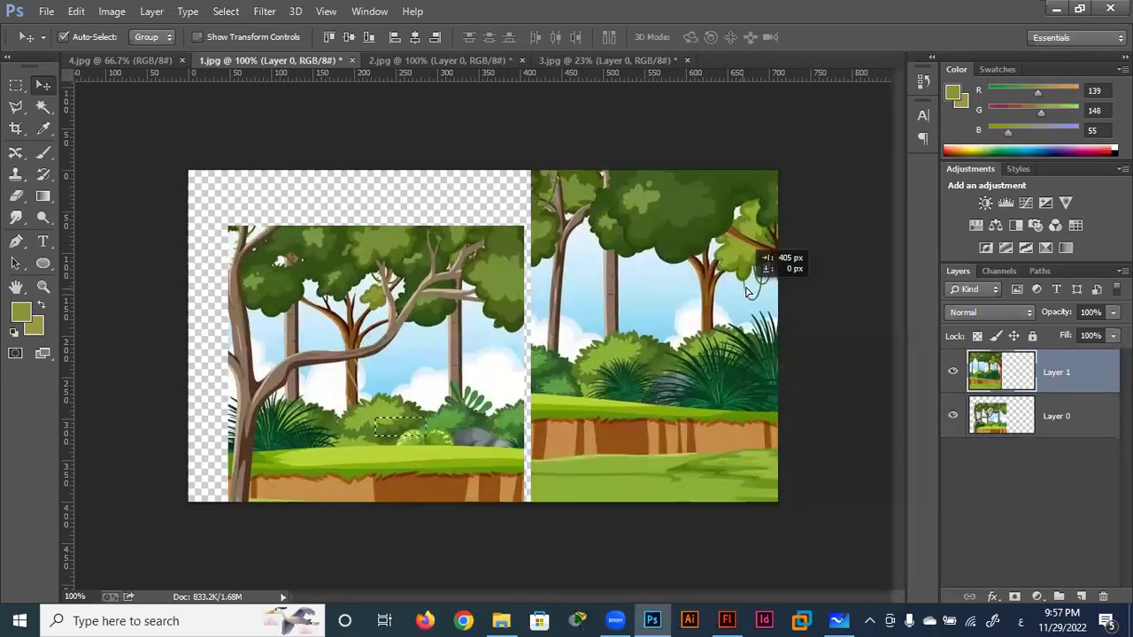
Step: Swap and nudge the halves until they fill the canvas, then select both layers
drag(504, 358, 504, 328)
mouse_move(617, 304)
mouse_down()
mouse_move(610, 335)
mouse_move(271, 291)
mouse_move(206, 298)
mouse_up()
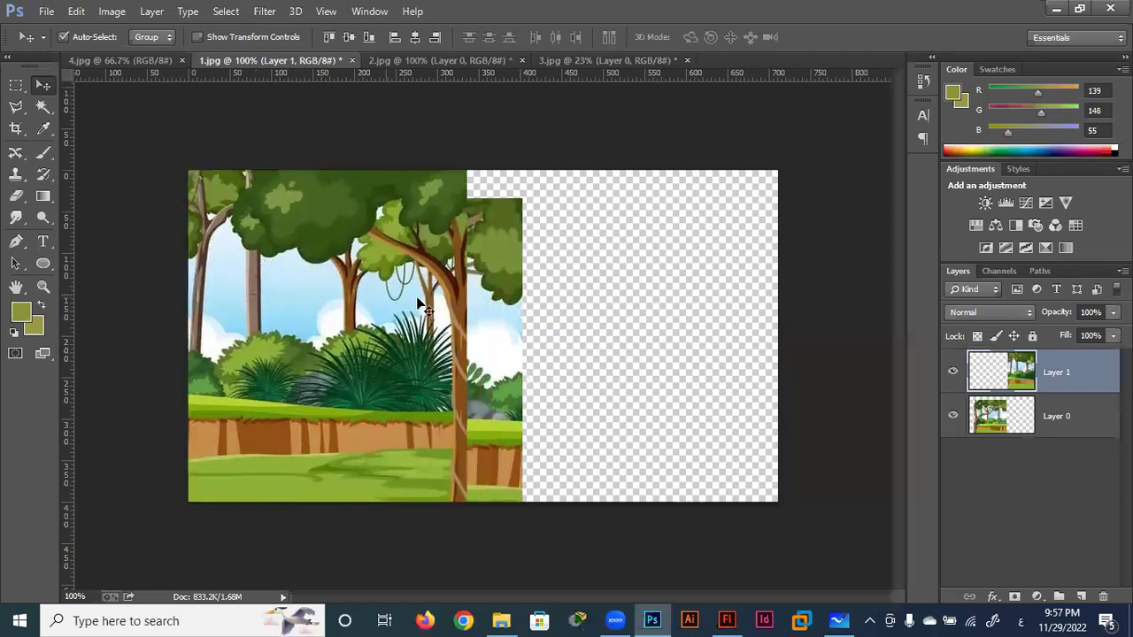
drag(497, 346, 763, 316)
drag(436, 348, 451, 348)
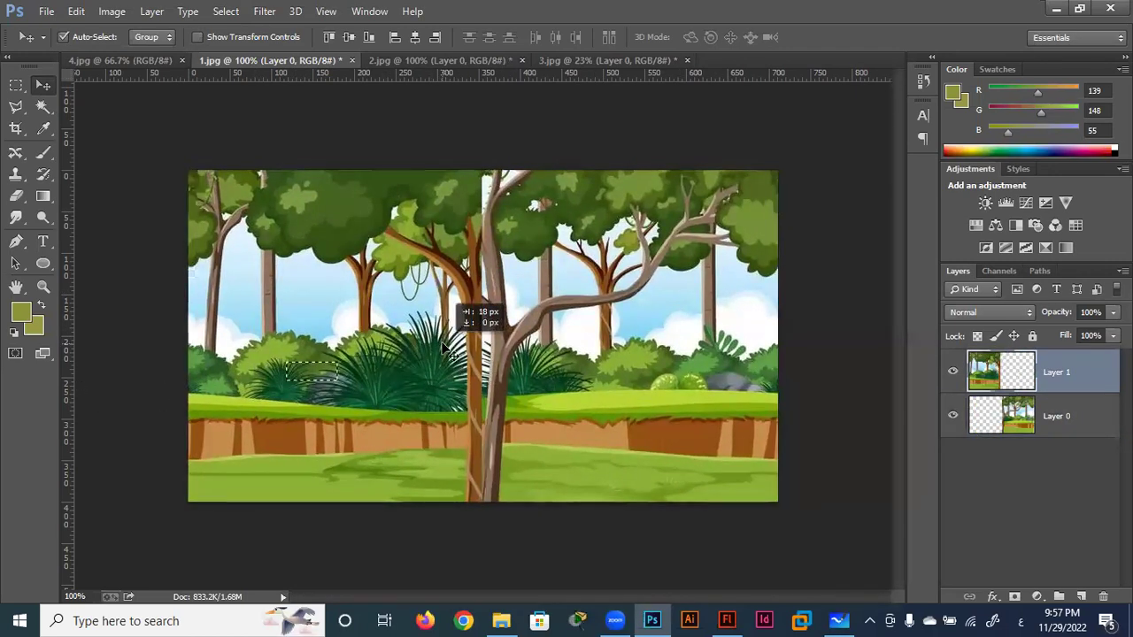
click(569, 558)
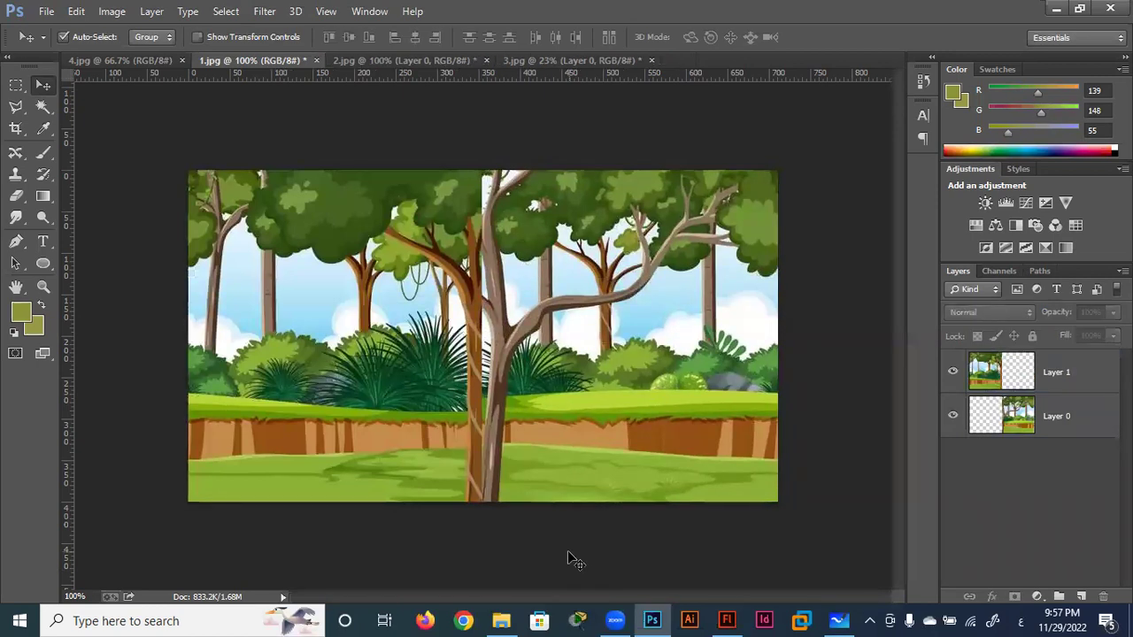
click(1087, 381)
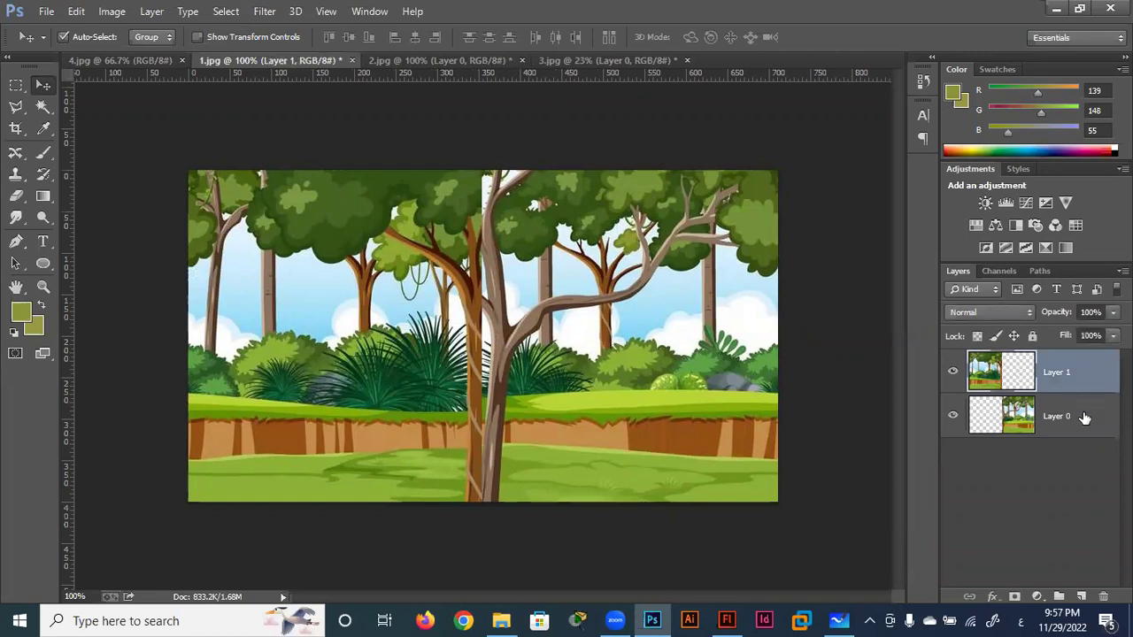
shift+click(1085, 418)
Step: Merge the selected Layer 1 and Layer 0 with Ctrl+E
key(ctrl+e)
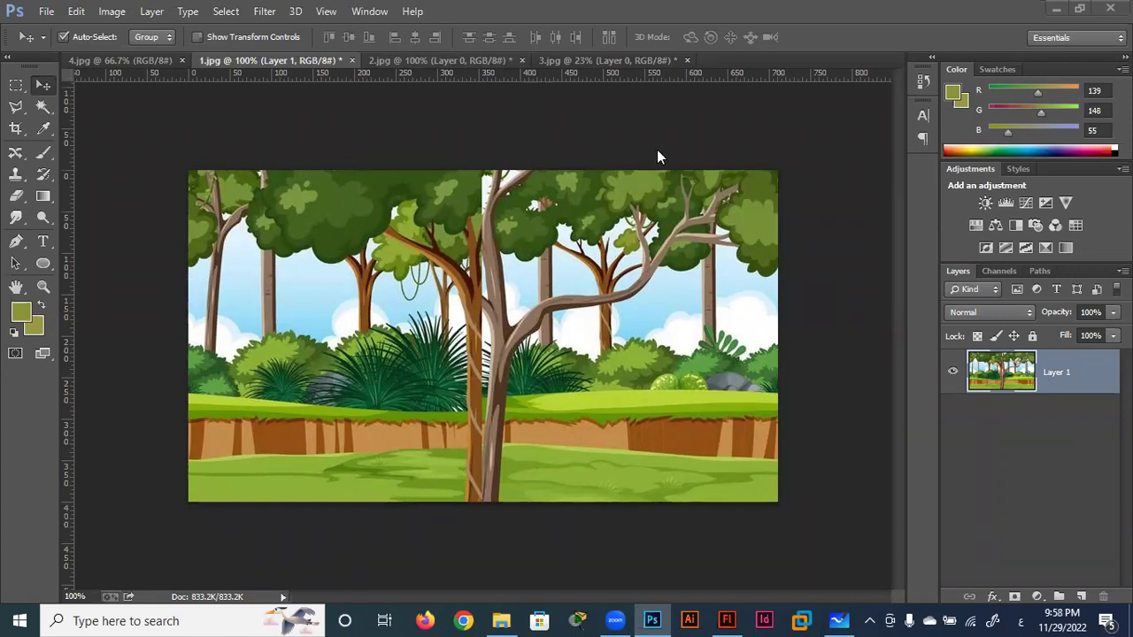
Step: In 4.jpg, unlock Background and apply a -525 px wrap-around horizontal Offset, then return to 3.jpg
click(129, 60)
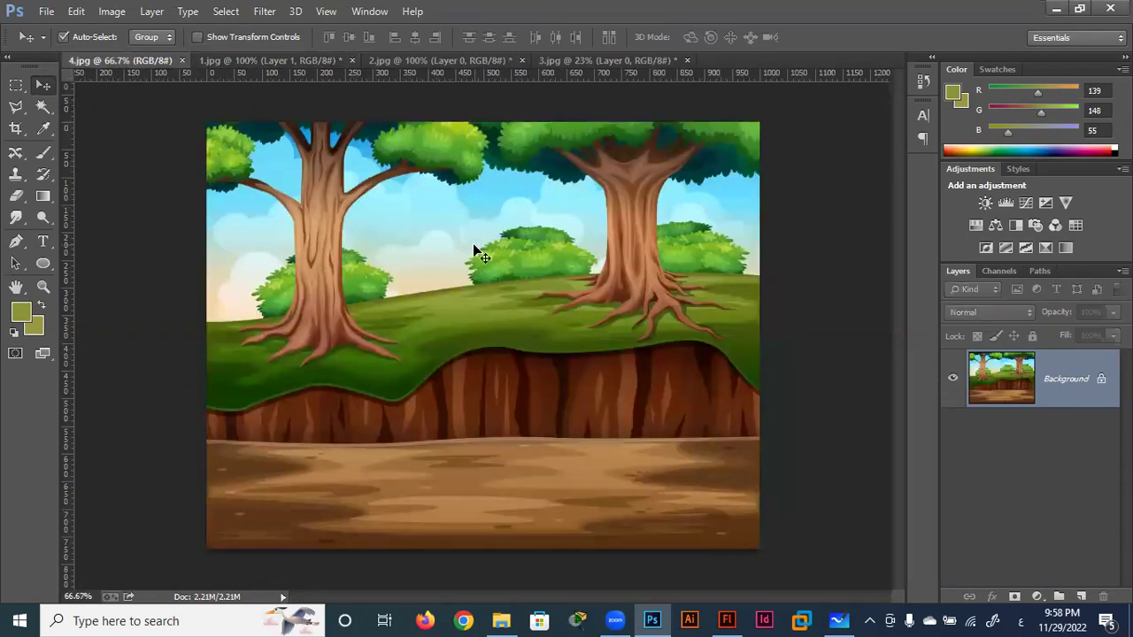
double_click(1088, 368)
key(Escape)
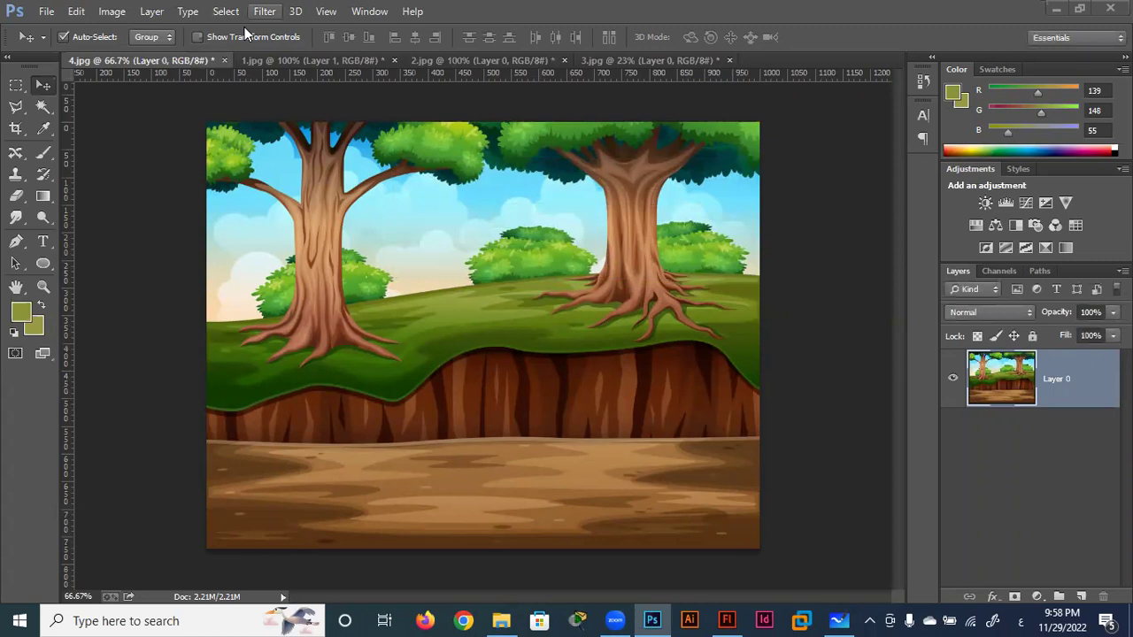
click(530, 383)
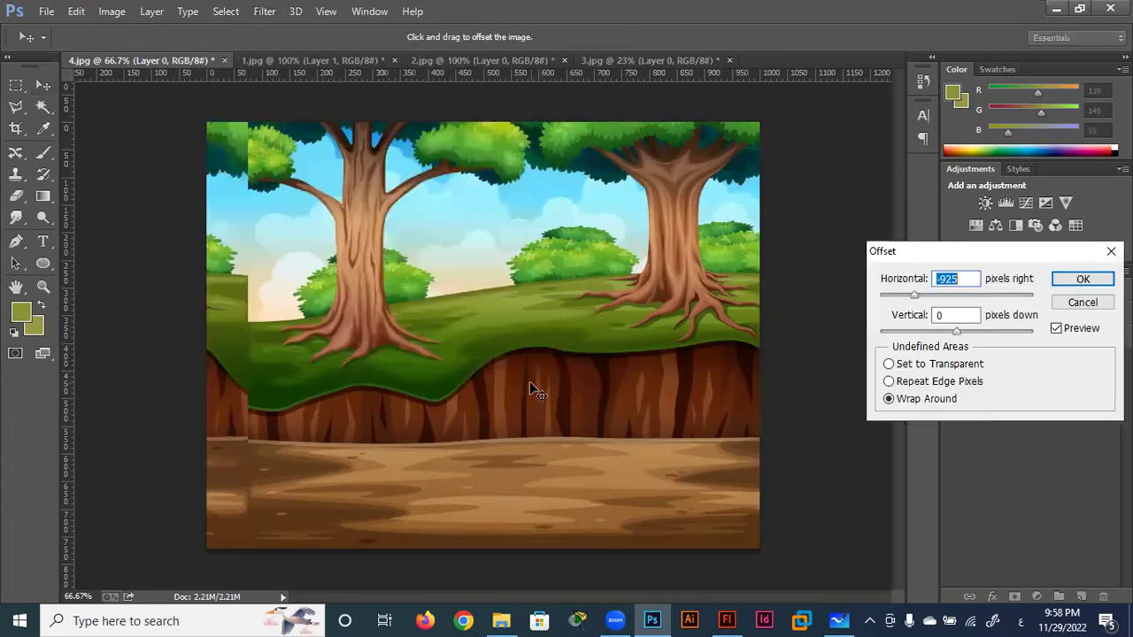
drag(916, 297, 932, 293)
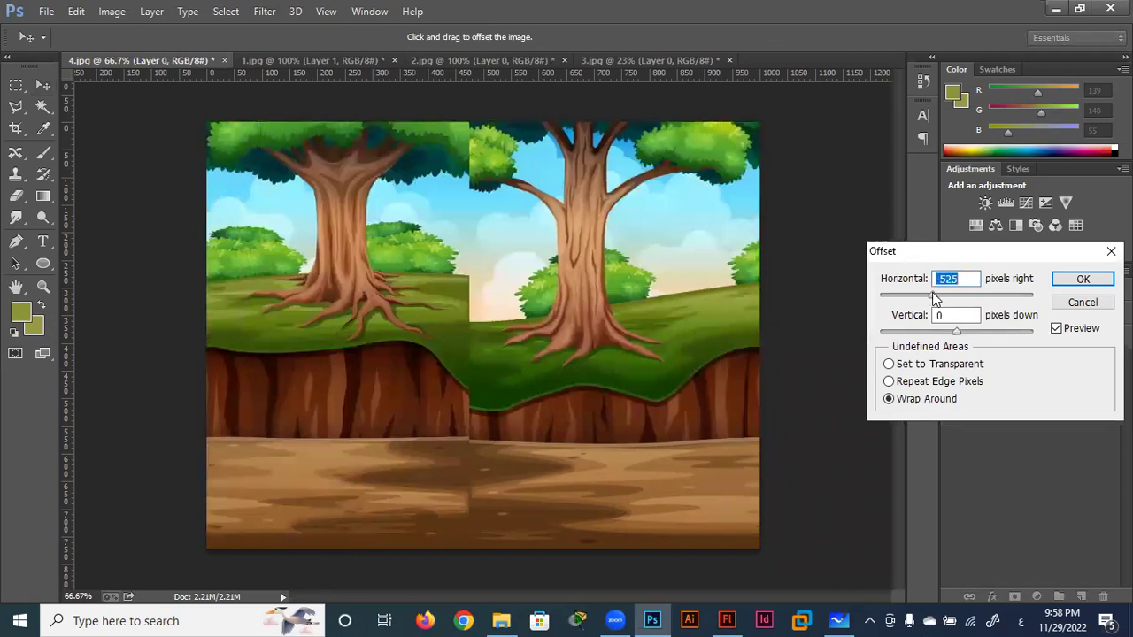
click(1081, 279)
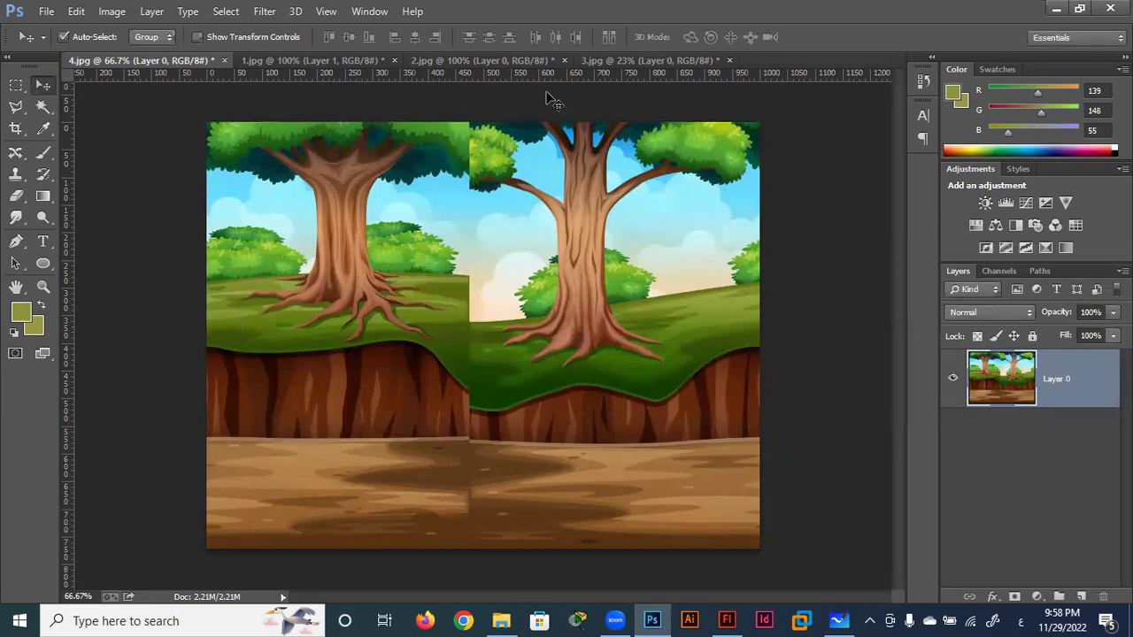
click(659, 61)
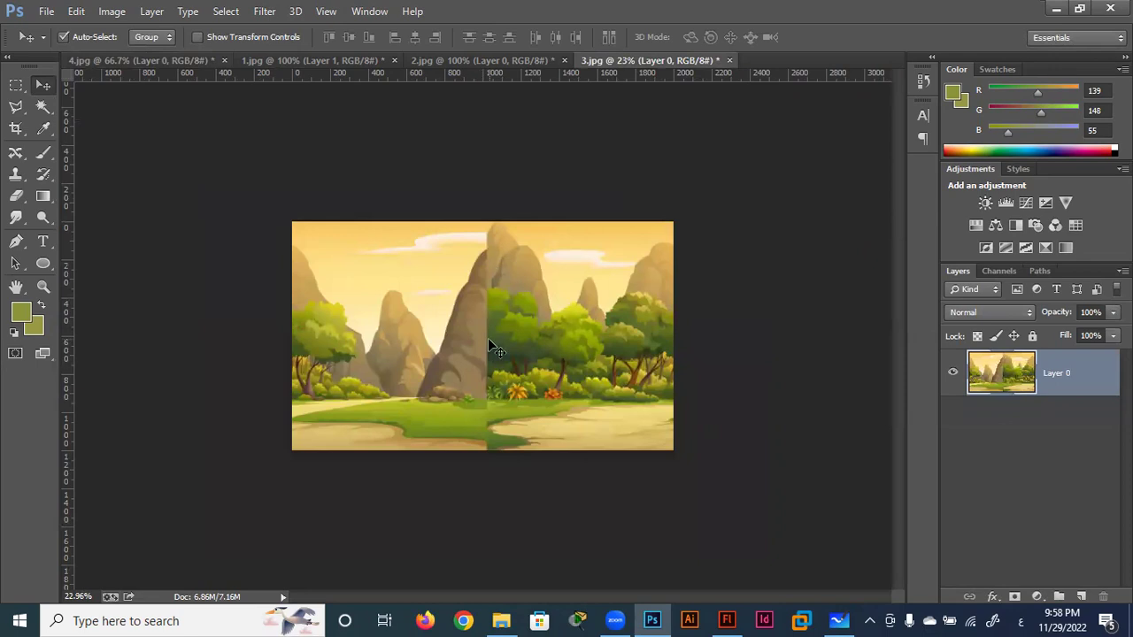
Step: Quick-select the brown mountain, subtract the part right of the seam, and copy it to a new layer
scroll(463, 424, up, 3)
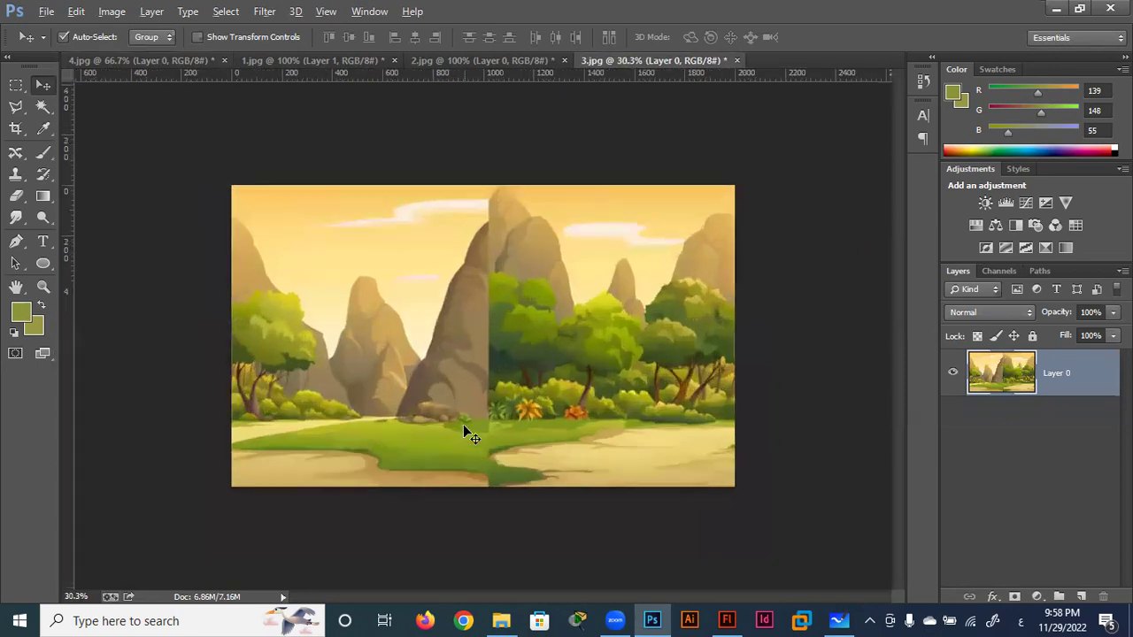
scroll(462, 424, up, 2)
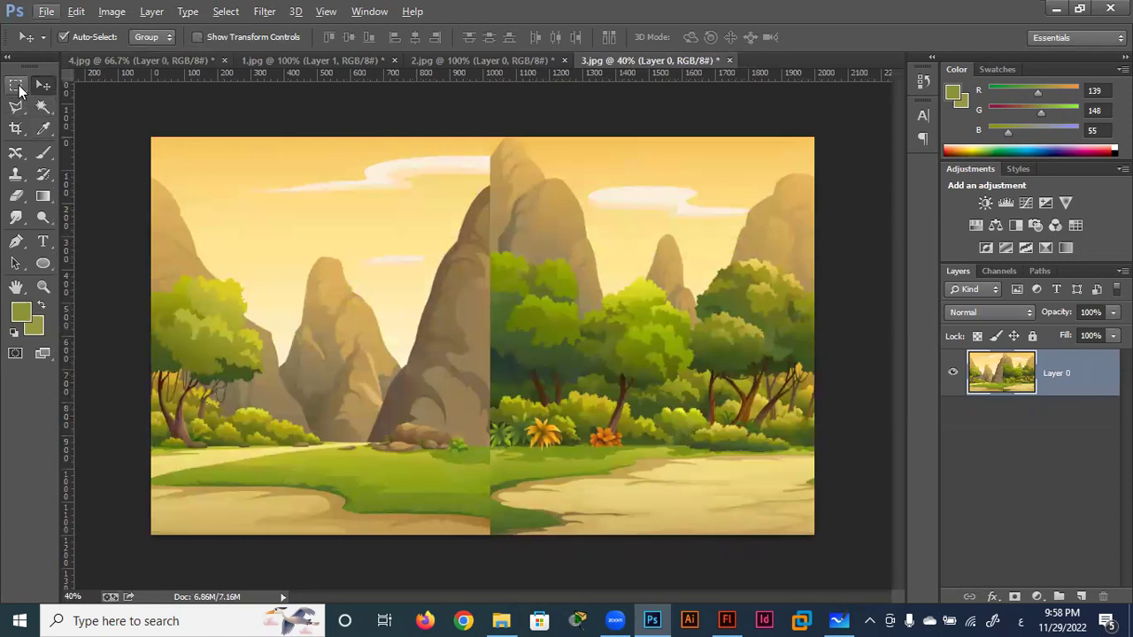
click(39, 109)
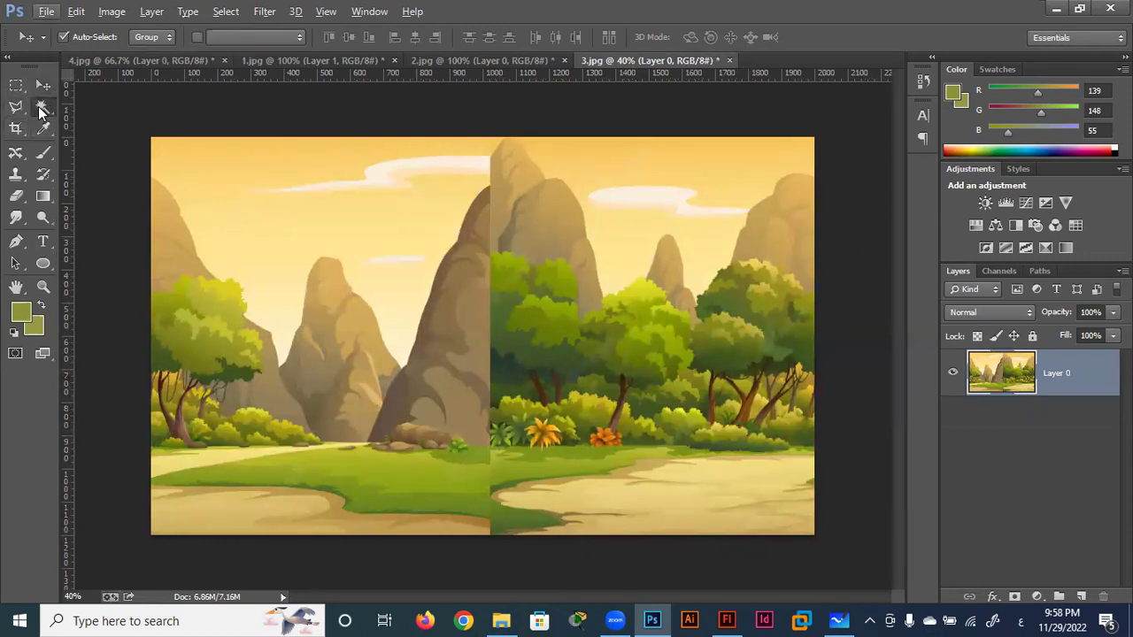
drag(39, 110, 97, 98)
drag(457, 373, 475, 235)
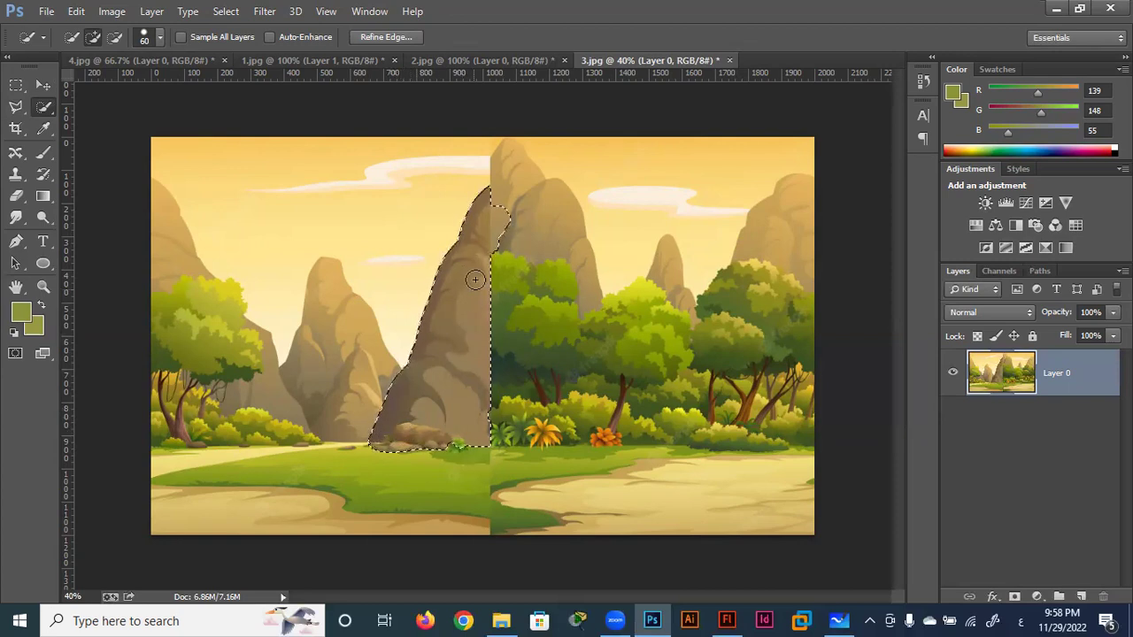
click(16, 85)
click(104, 36)
drag(567, 152, 493, 328)
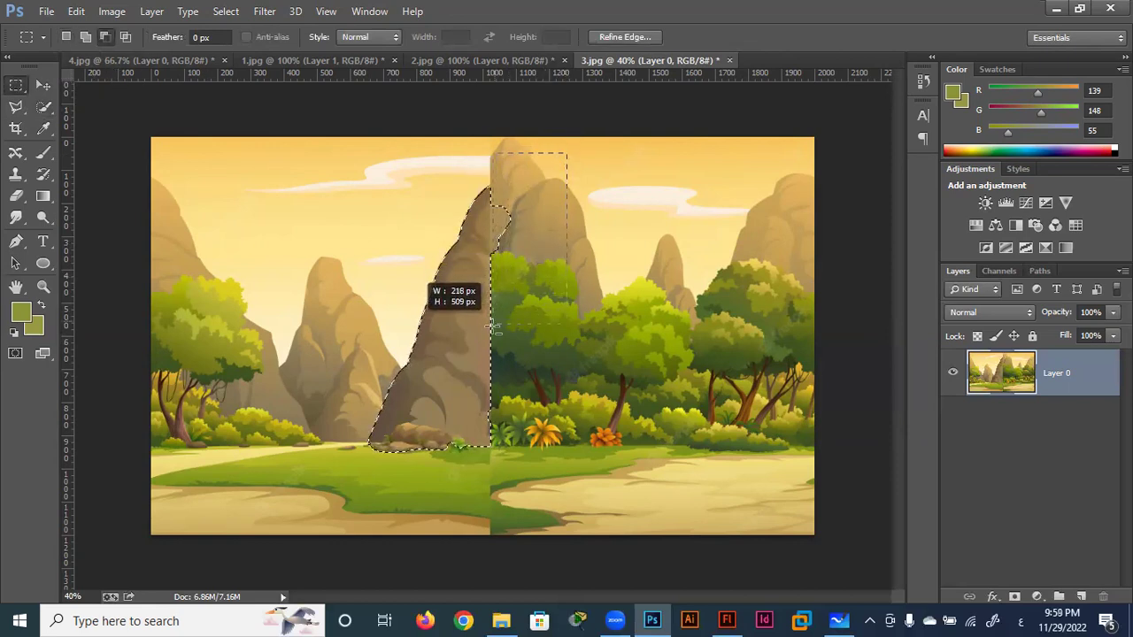
drag(493, 327, 493, 330)
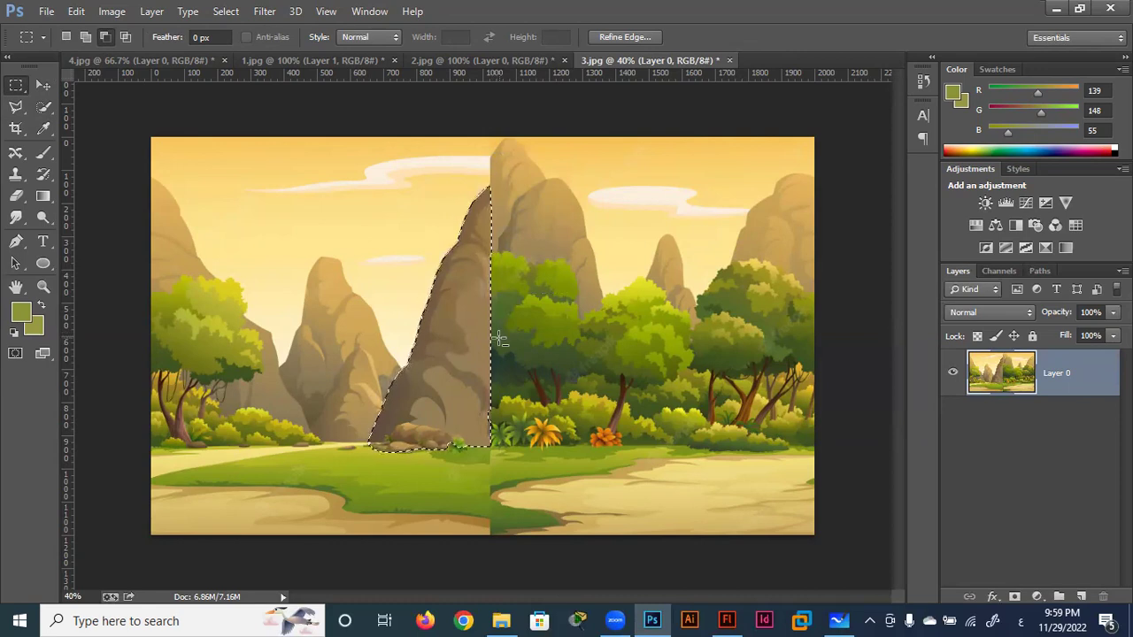
key(ctrl+j)
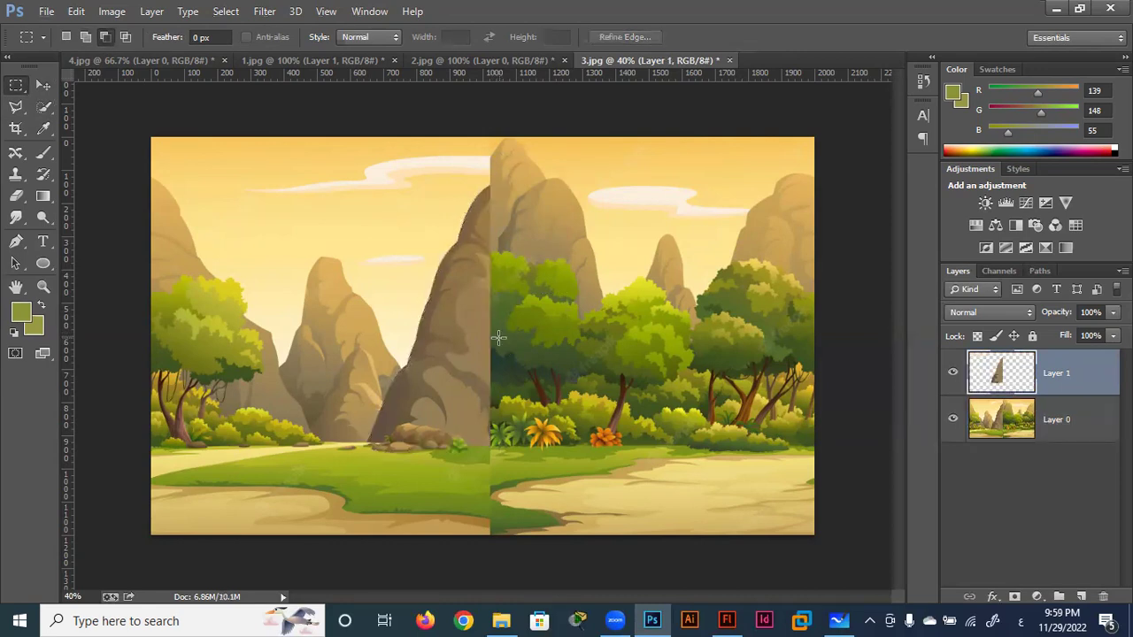
Step: Flip the mountain copy horizontally and place it right of the seam
key(ctrl+t)
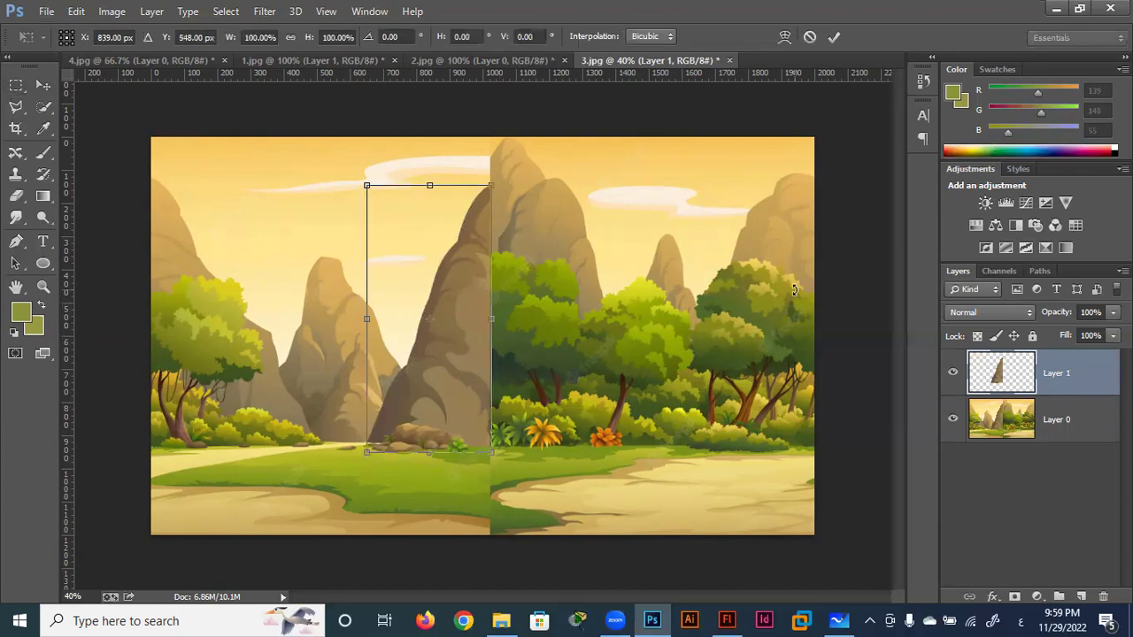
right_click(438, 352)
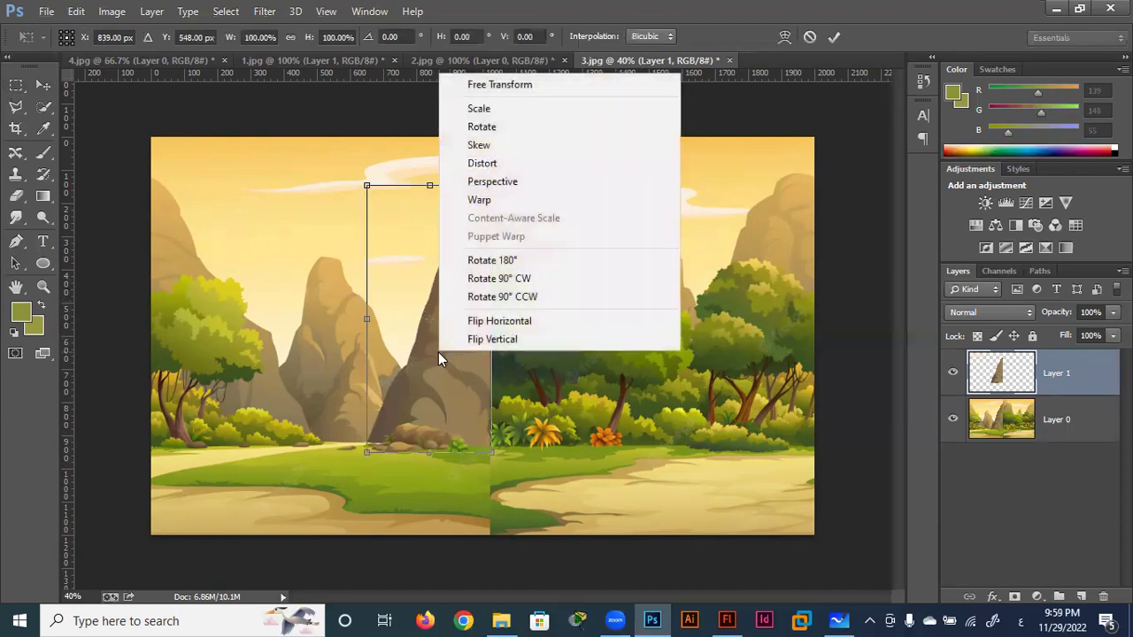
click(500, 320)
drag(392, 384, 513, 377)
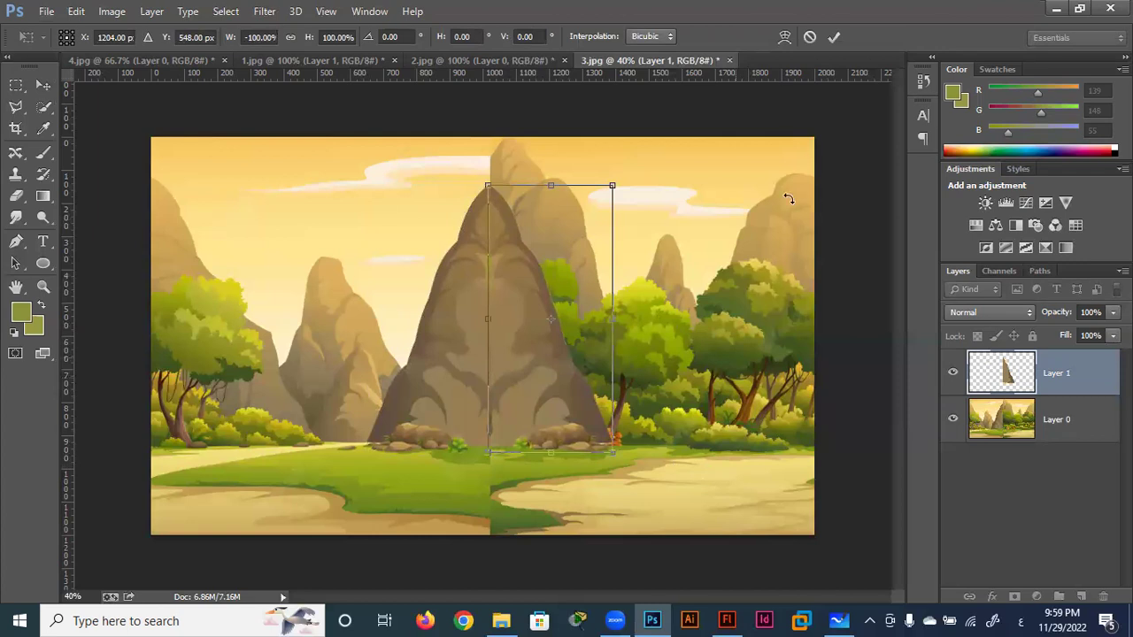
click(835, 37)
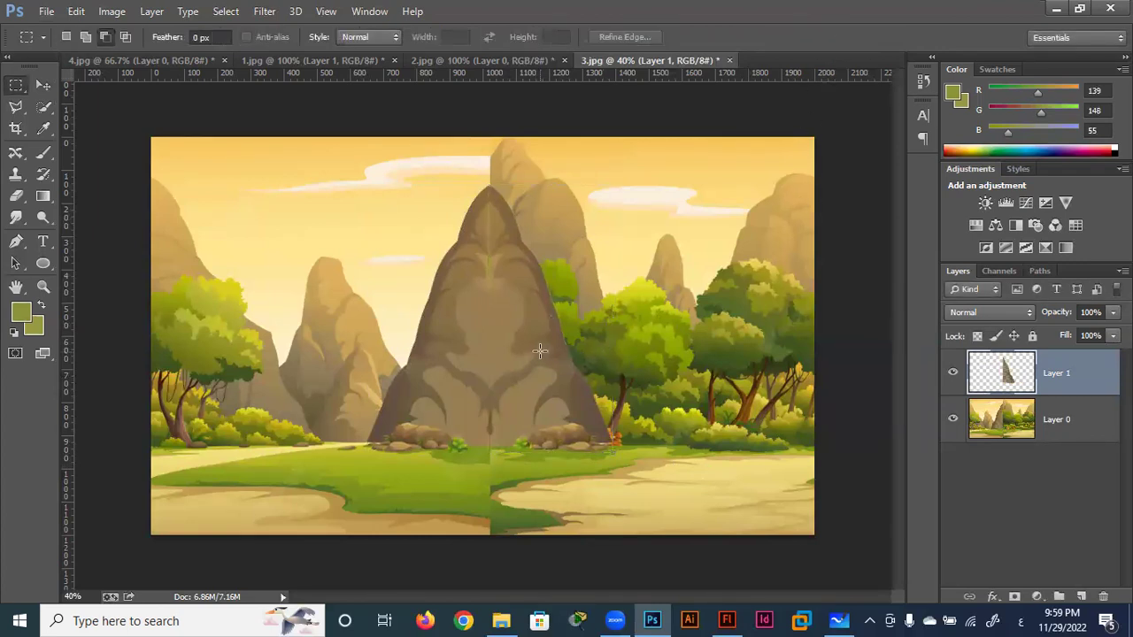
Step: Make Layer 0 active with the Move tool and zoom in and out to inspect the peak
click(43, 85)
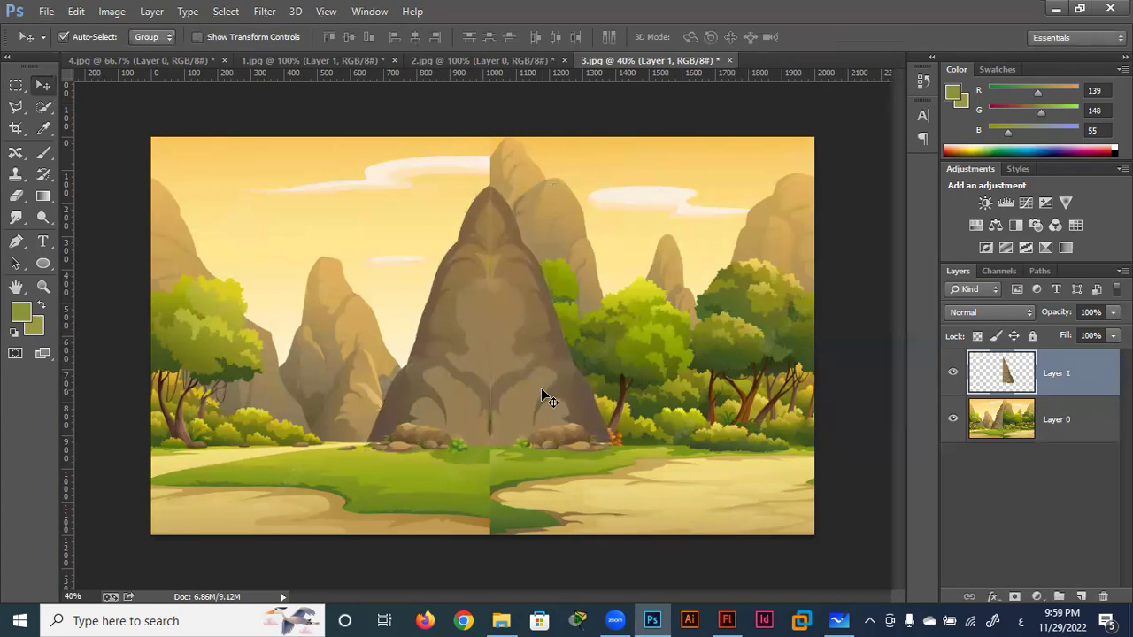
click(636, 509)
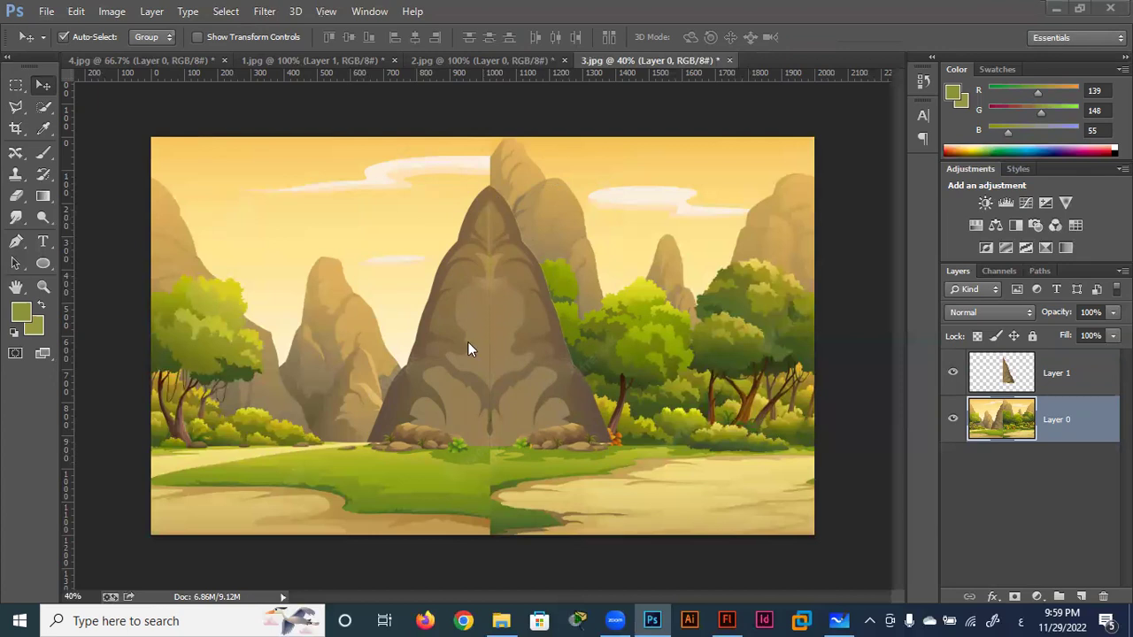
scroll(493, 513, up, 1)
scroll(493, 513, up, 2)
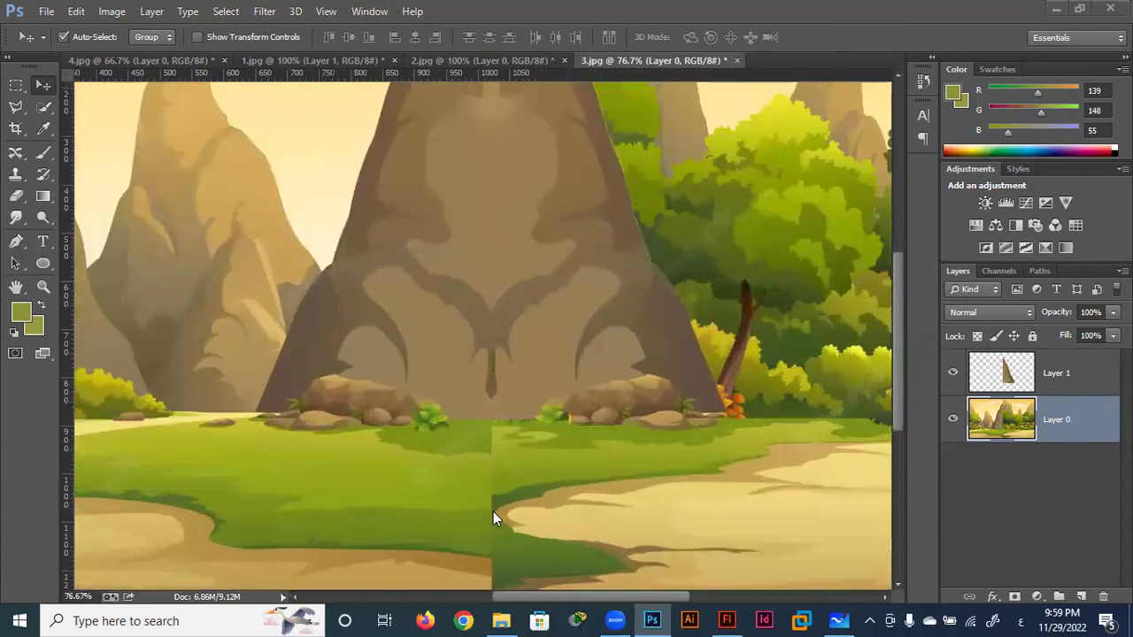
scroll(493, 513, up, 1)
scroll(492, 513, up, 1)
scroll(493, 513, down, 1)
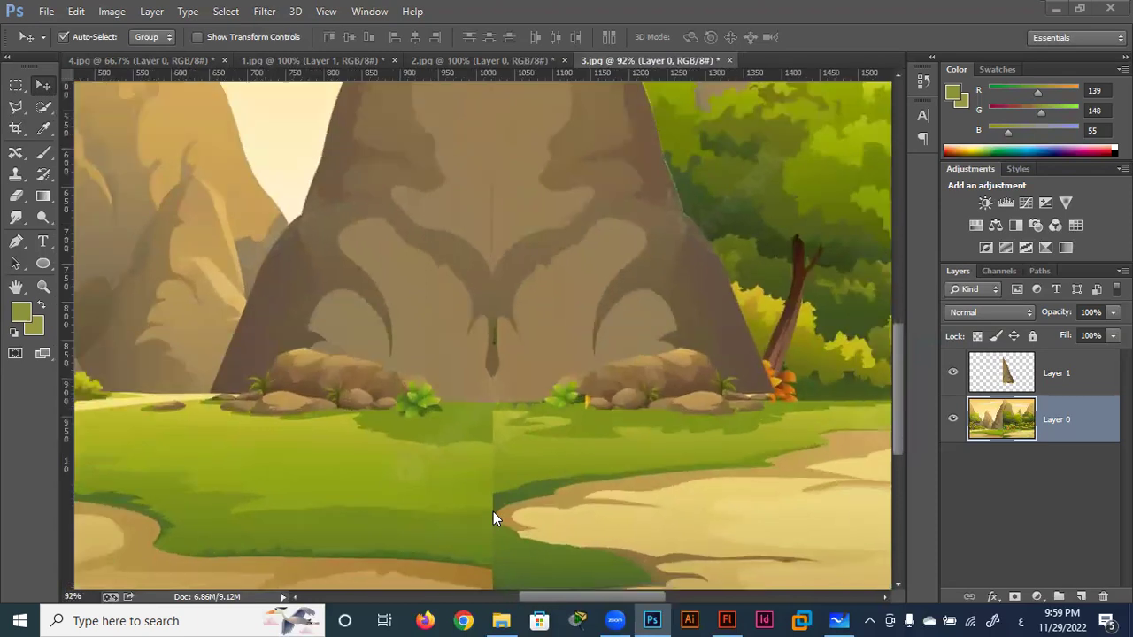
scroll(493, 514, down, 1)
scroll(493, 514, down, 2)
scroll(493, 519, down, 1)
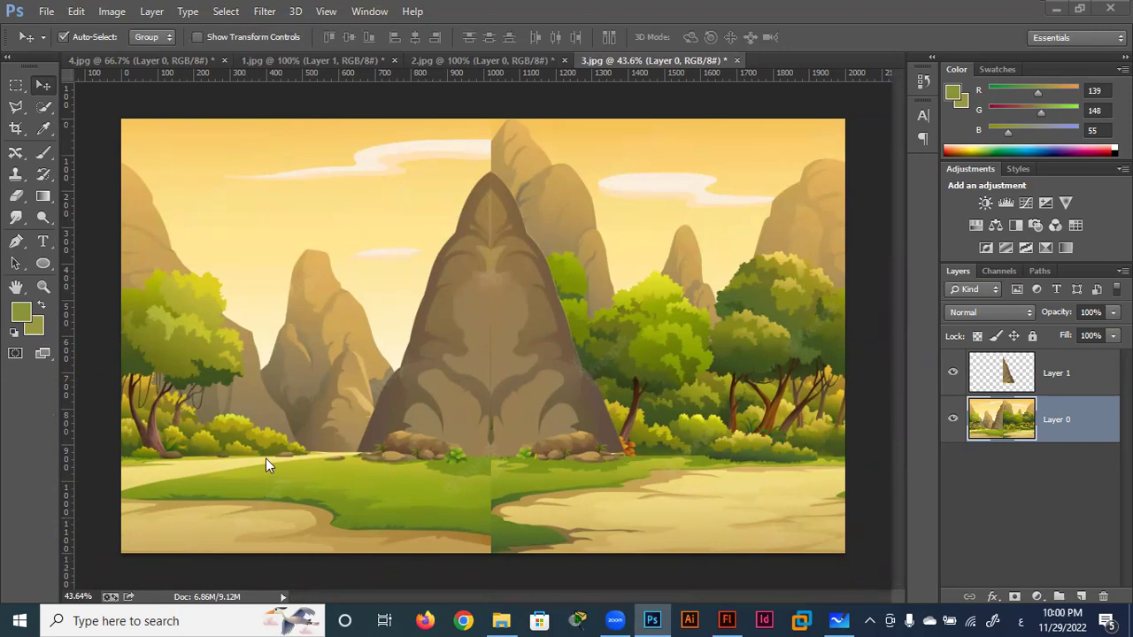
Step: Lasso the grass patch left of the seam and copy it to a new layer
click(15, 110)
click(59, 103)
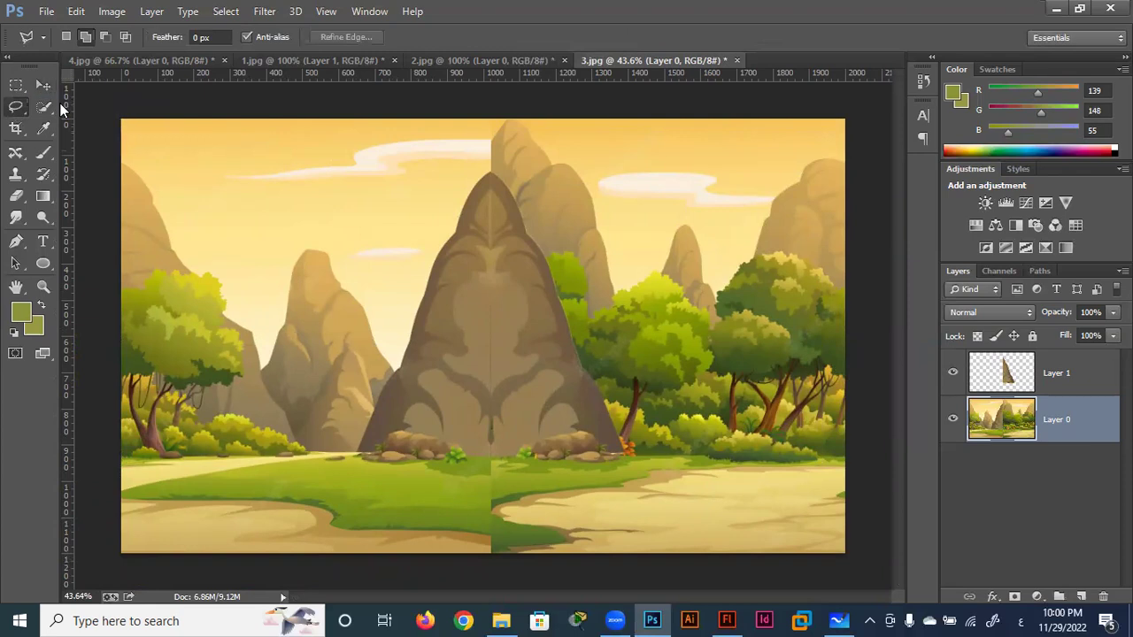
drag(340, 457, 331, 516)
mouse_move(333, 528)
mouse_down()
mouse_move(445, 534)
mouse_move(493, 469)
mouse_move(358, 459)
mouse_up()
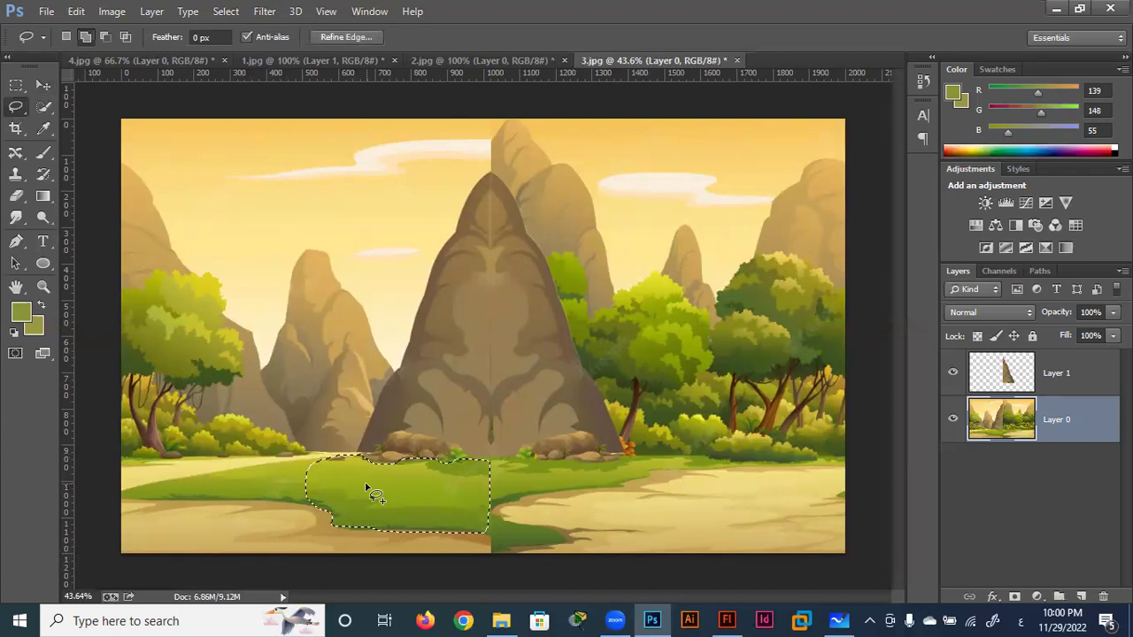
key(ctrl+j)
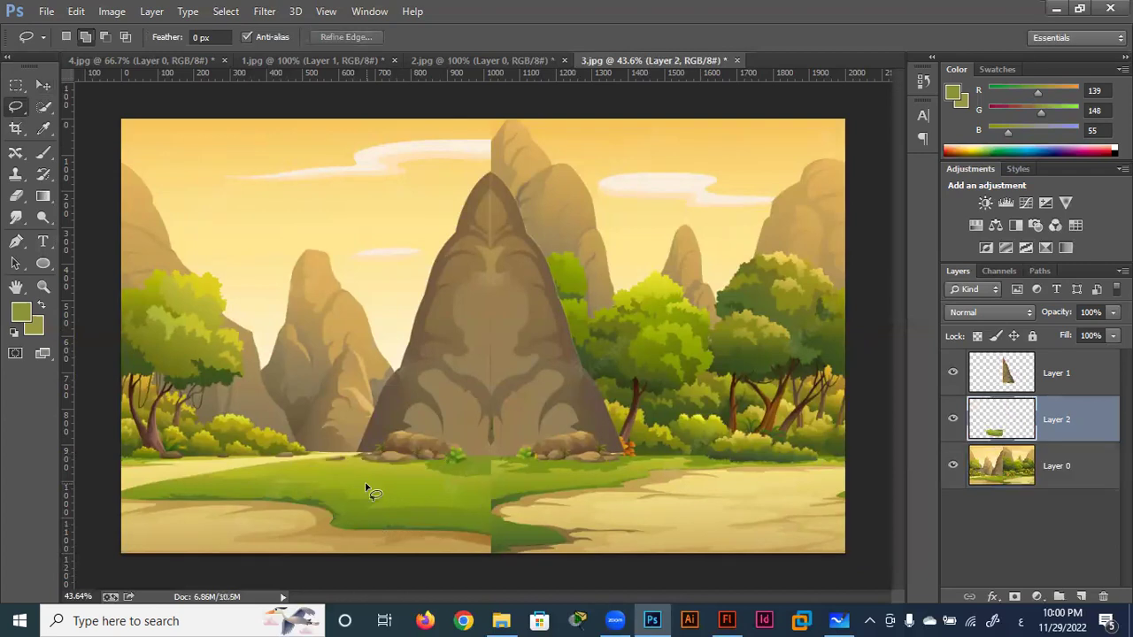
Step: Flip the grass copy horizontally and move it right across the seam
key(ctrl+t)
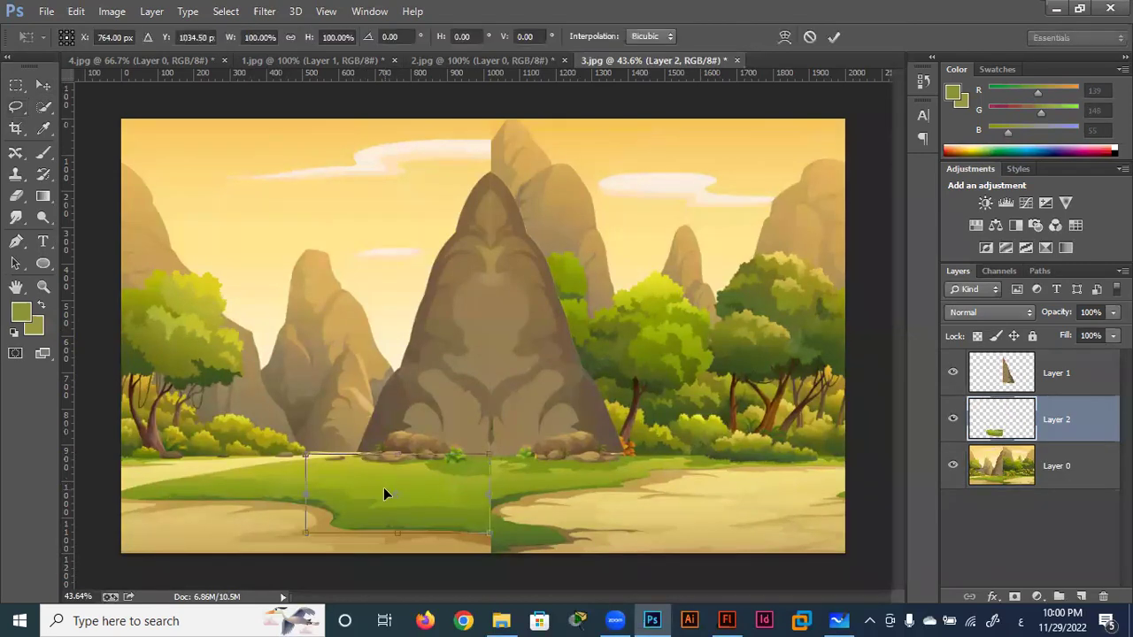
right_click(385, 492)
click(443, 459)
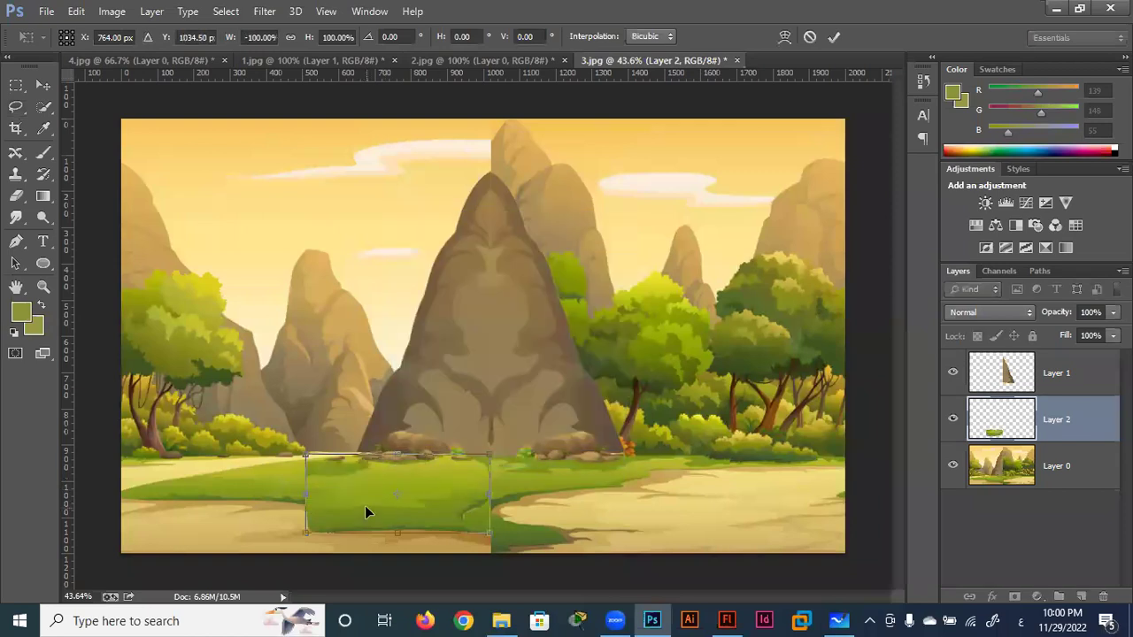
drag(364, 505, 549, 505)
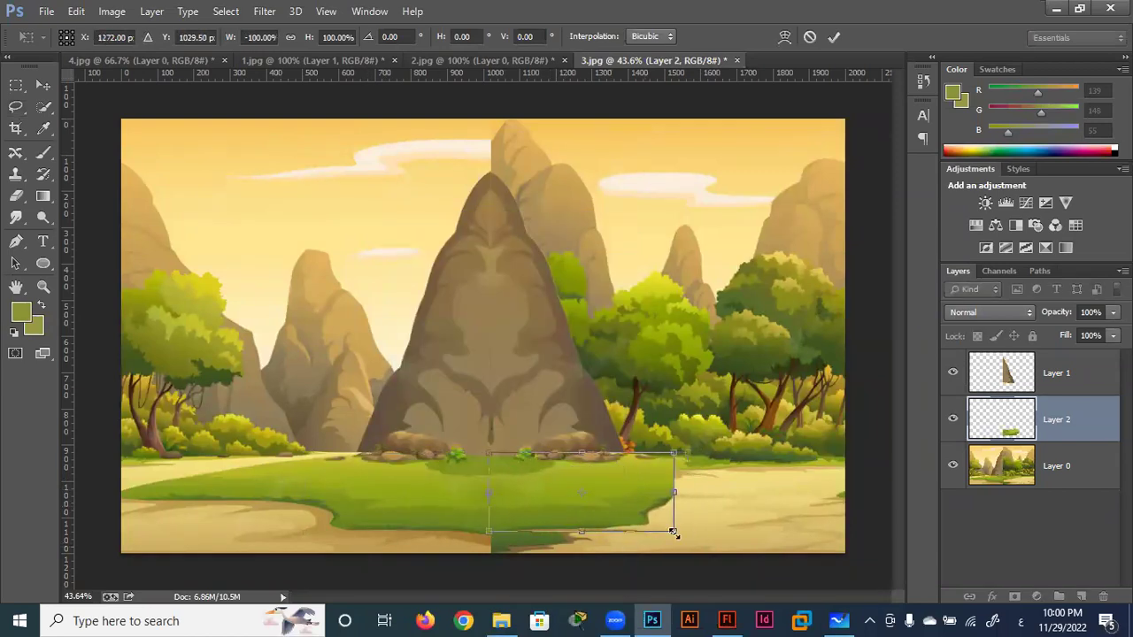
click(832, 38)
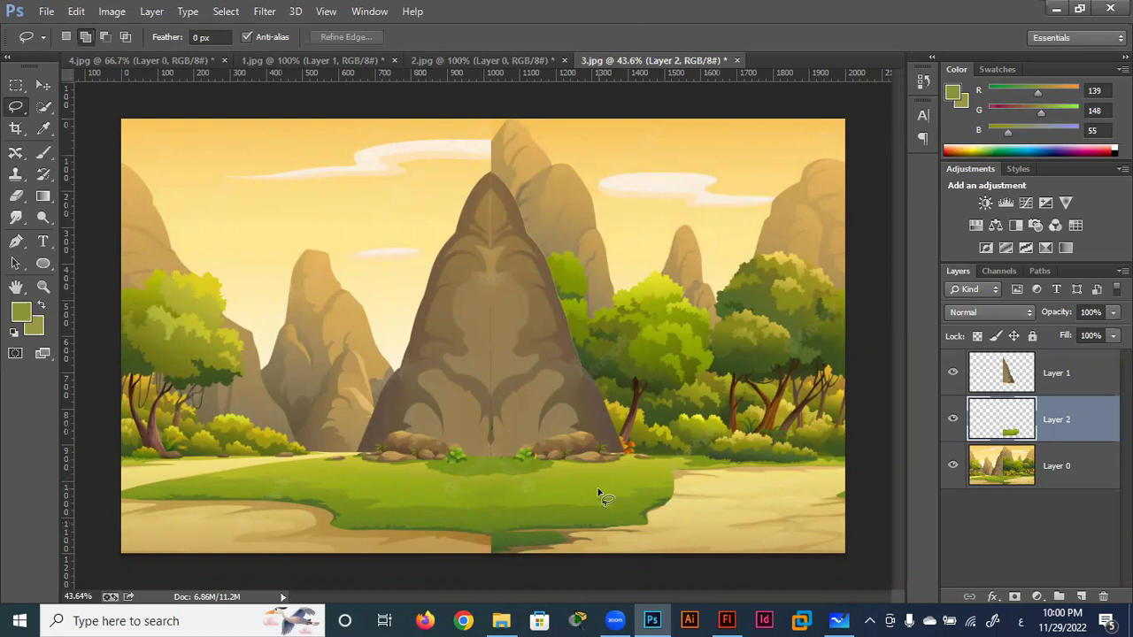
click(44, 85)
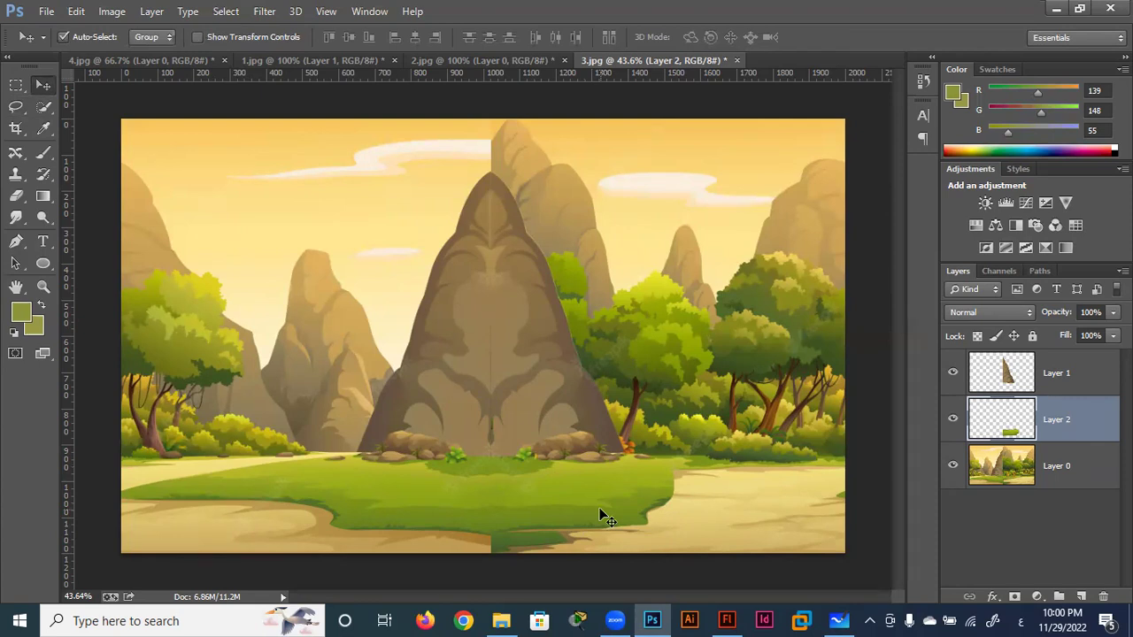
key(Delete)
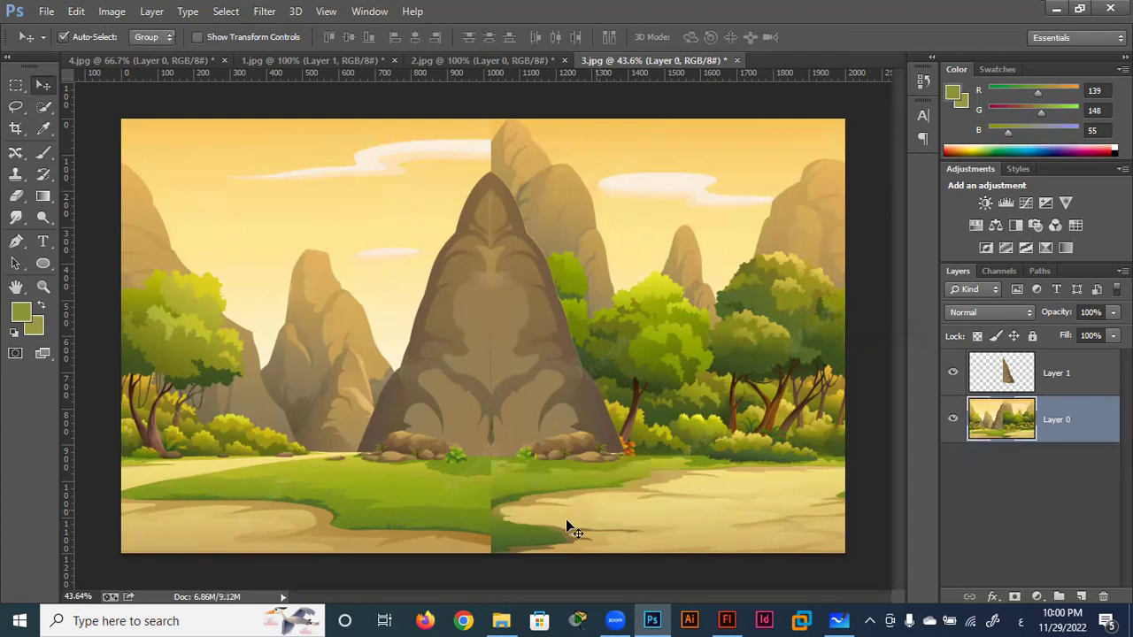
click(22, 108)
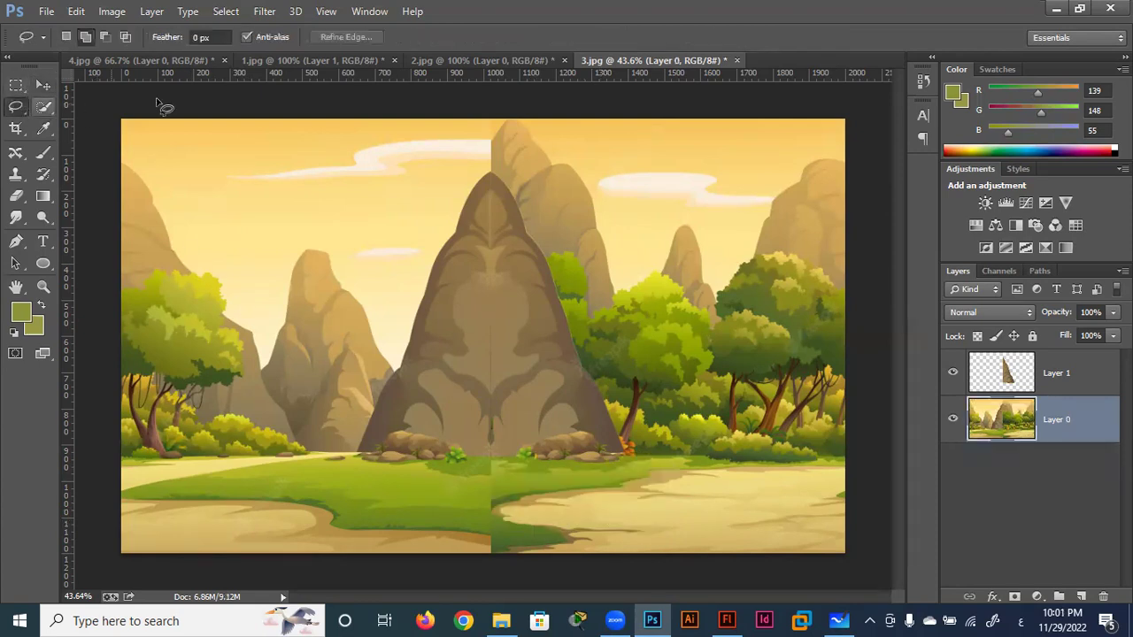
click(196, 37)
text(20)
key(Return)
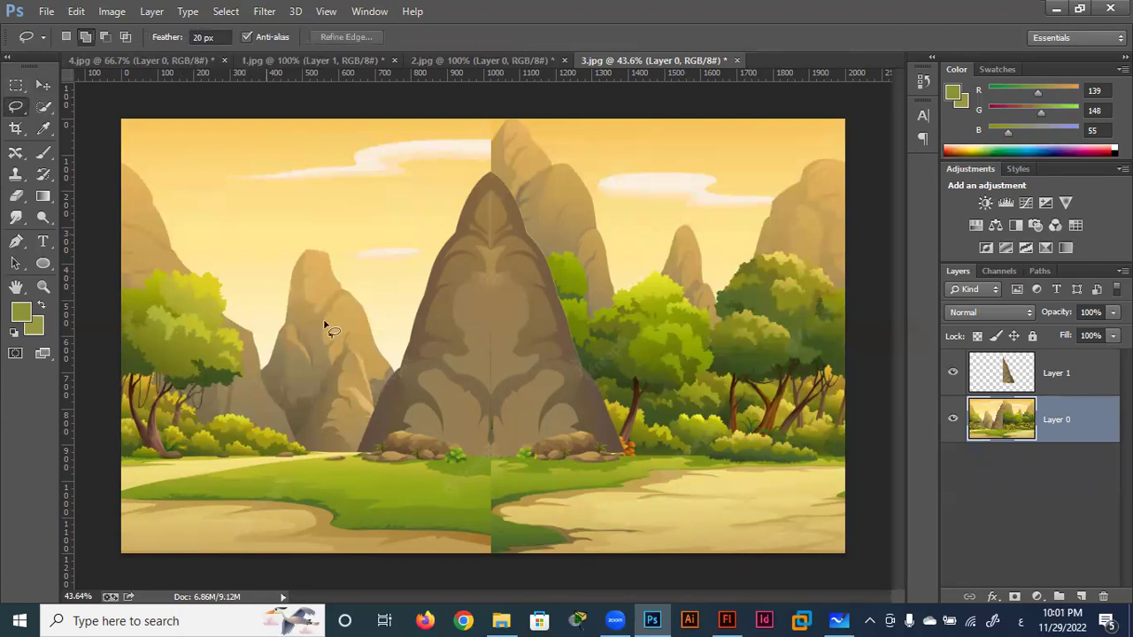
mouse_move(352, 455)
mouse_down()
mouse_move(270, 482)
mouse_move(329, 535)
mouse_move(387, 546)
mouse_move(484, 542)
mouse_move(488, 508)
mouse_up()
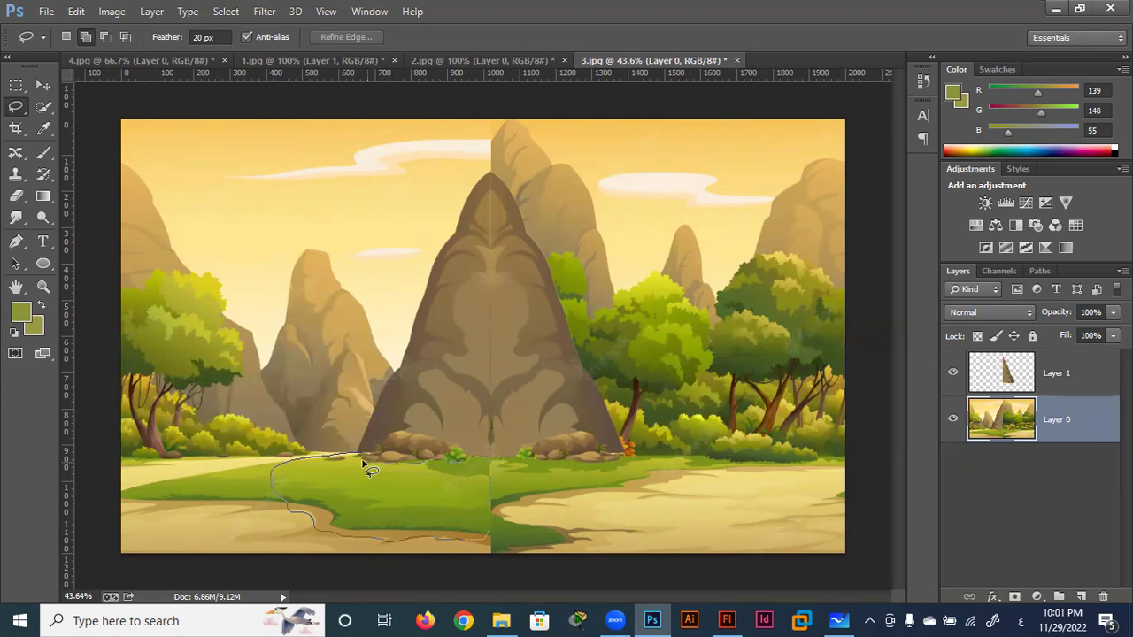
drag(362, 461, 365, 456)
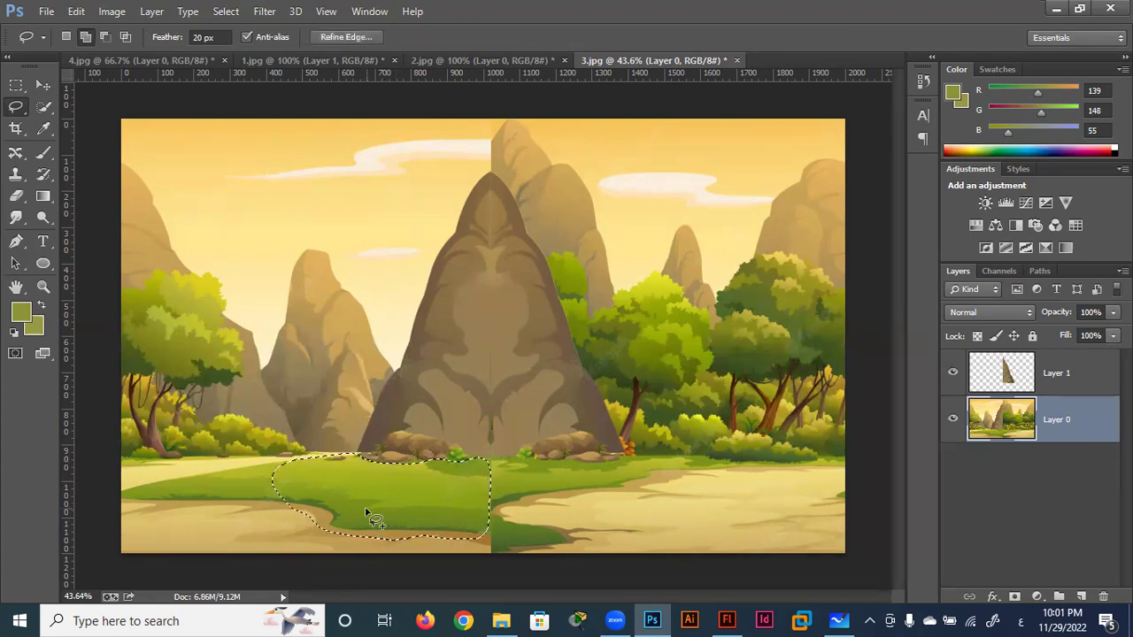
key(ctrl+g)
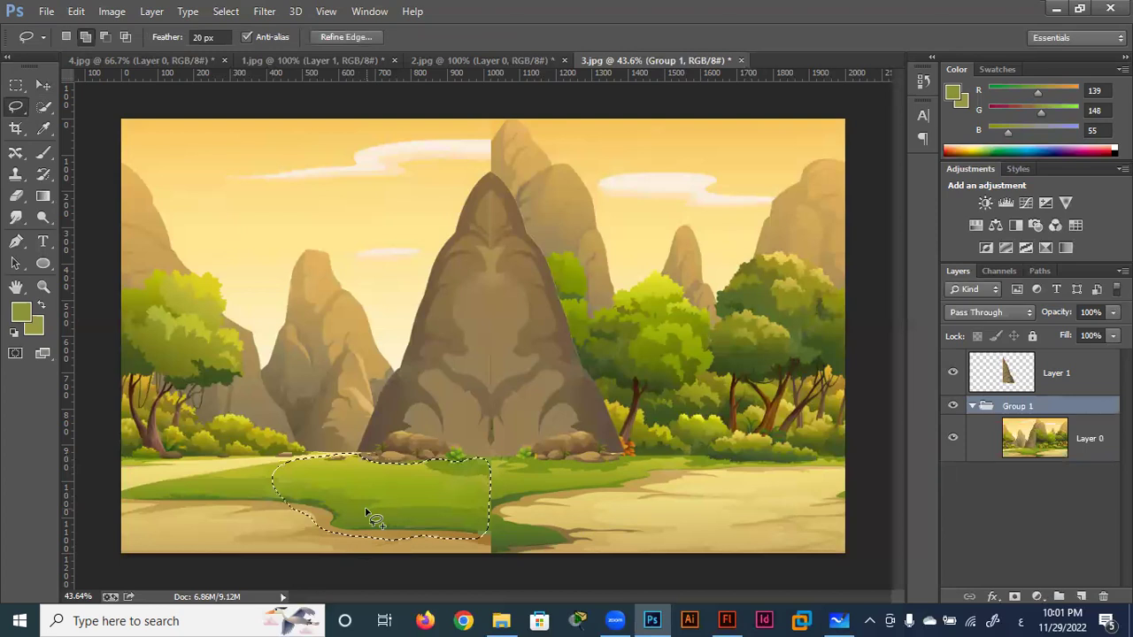
key(ctrl+z)
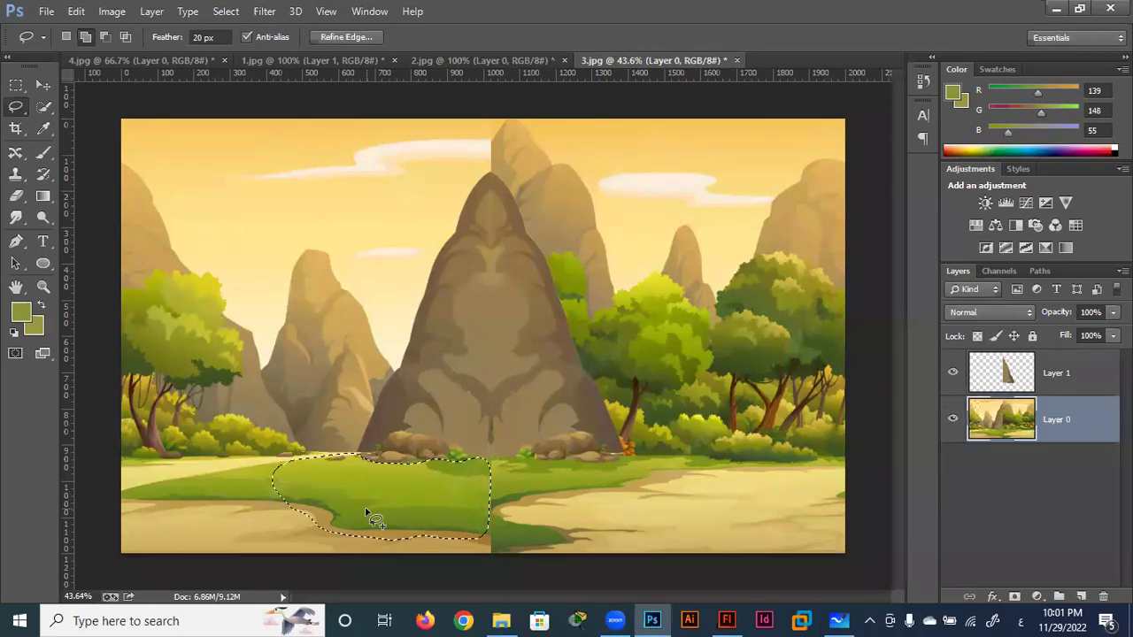
key(ctrl+j)
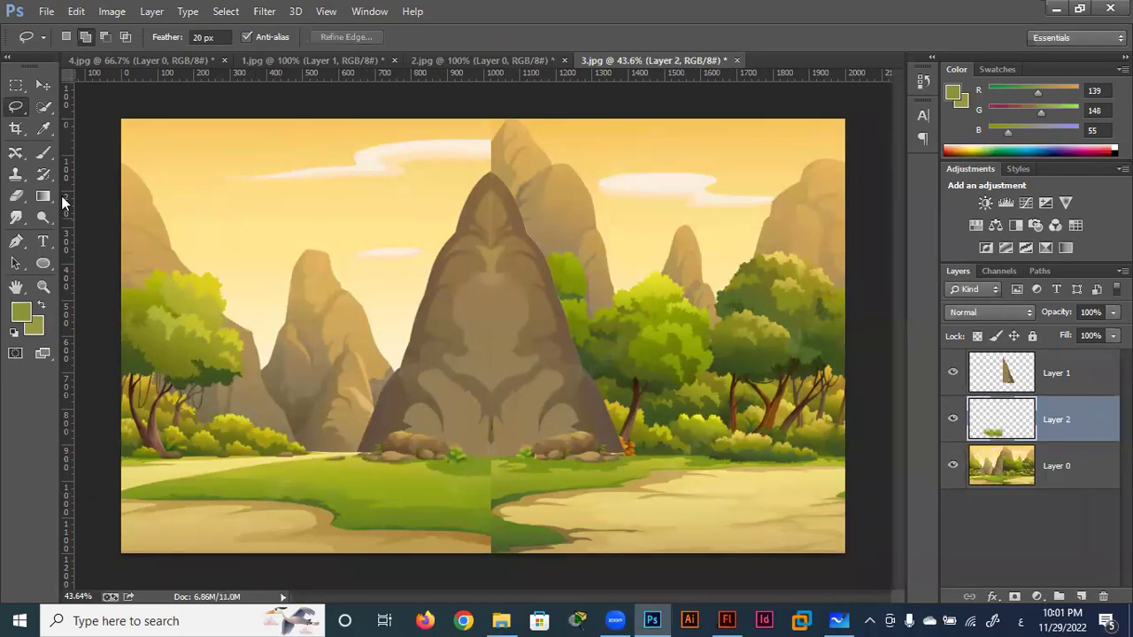
click(42, 84)
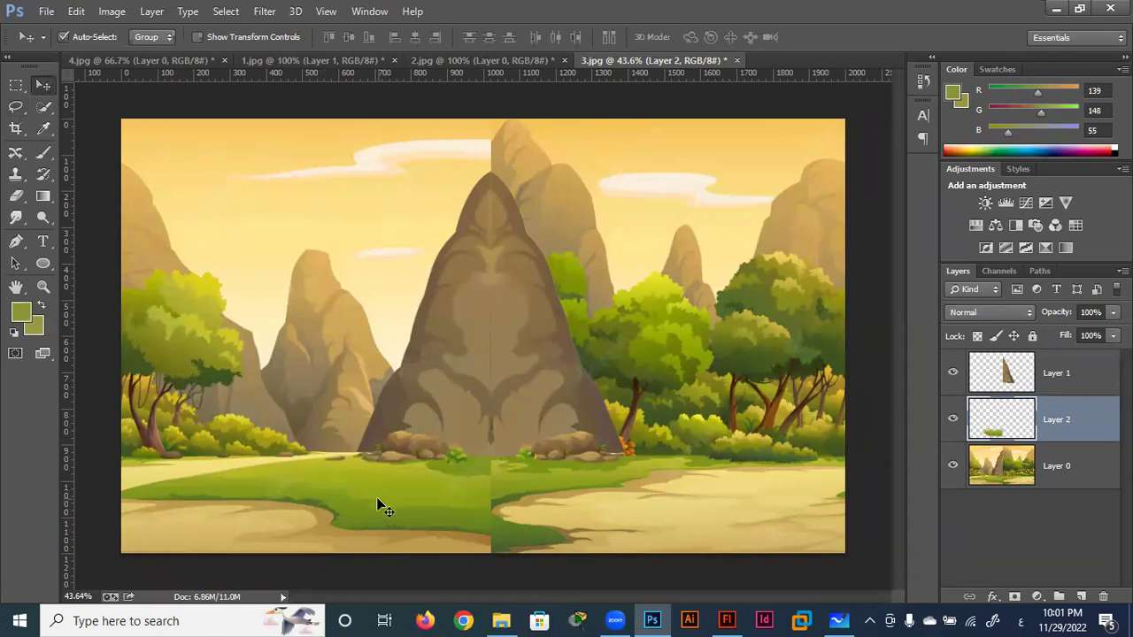
key(ctrl+t)
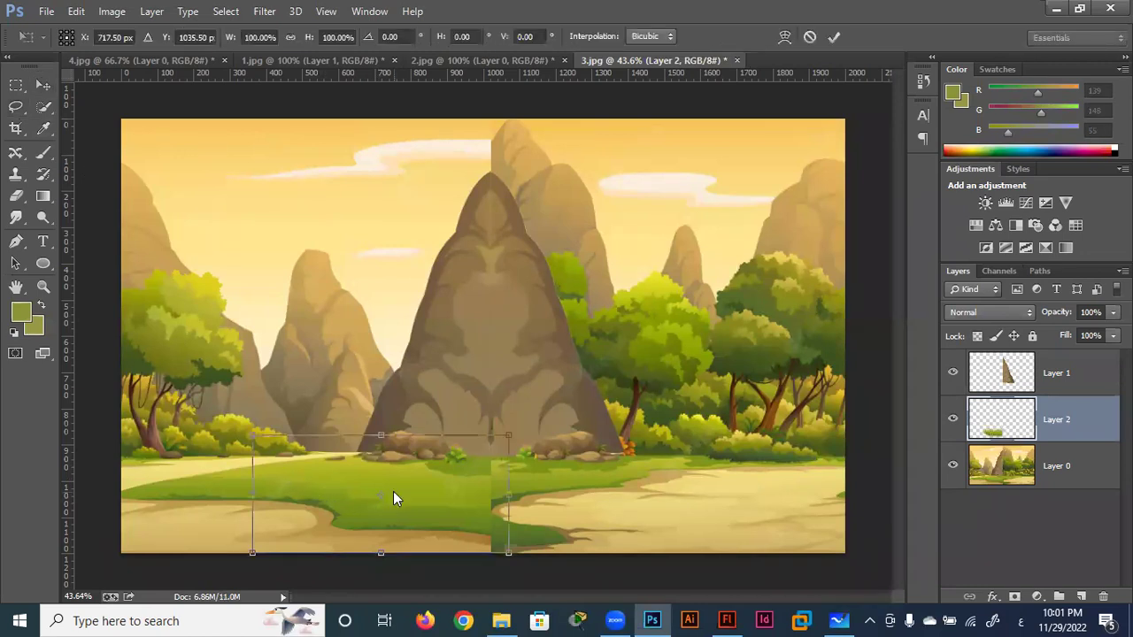
right_click(393, 491)
click(462, 462)
drag(353, 503, 576, 513)
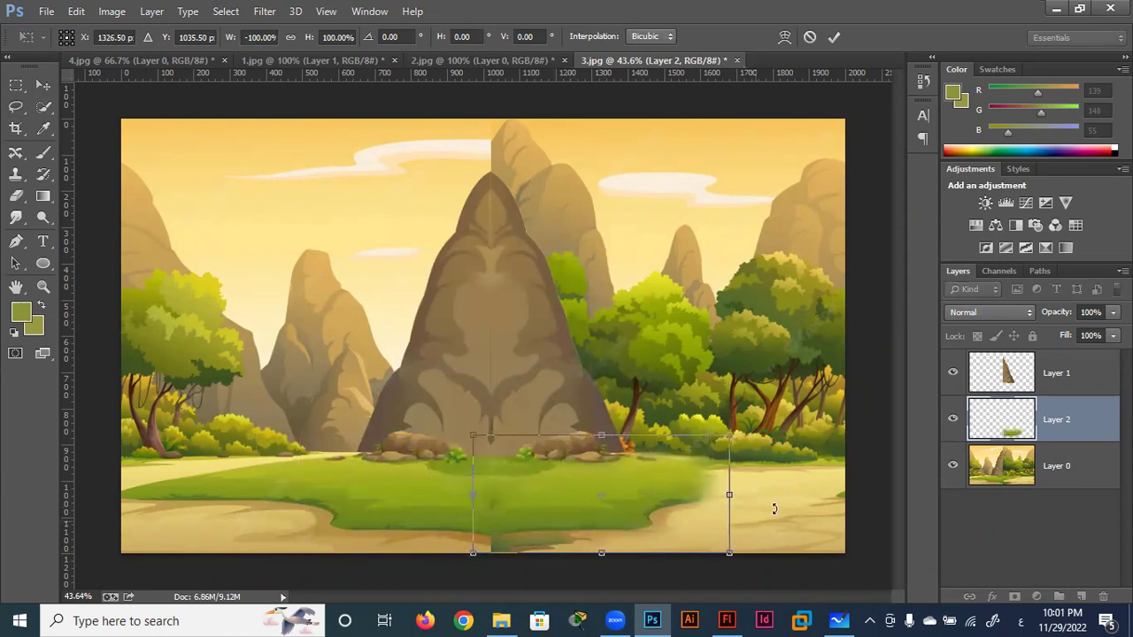
click(834, 37)
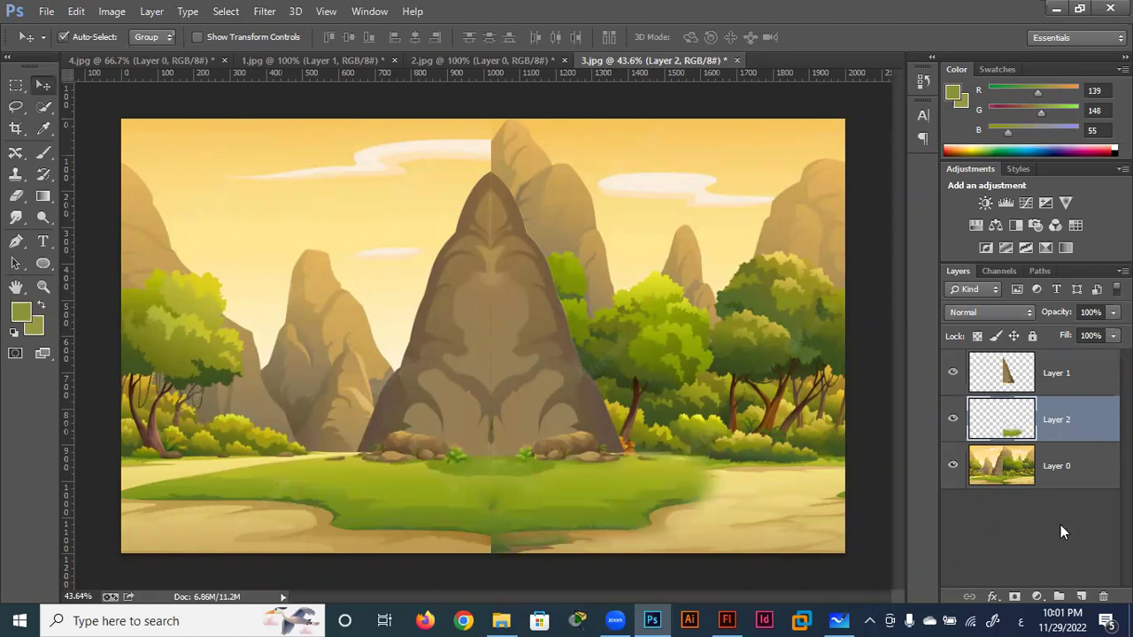
click(1104, 598)
click(512, 242)
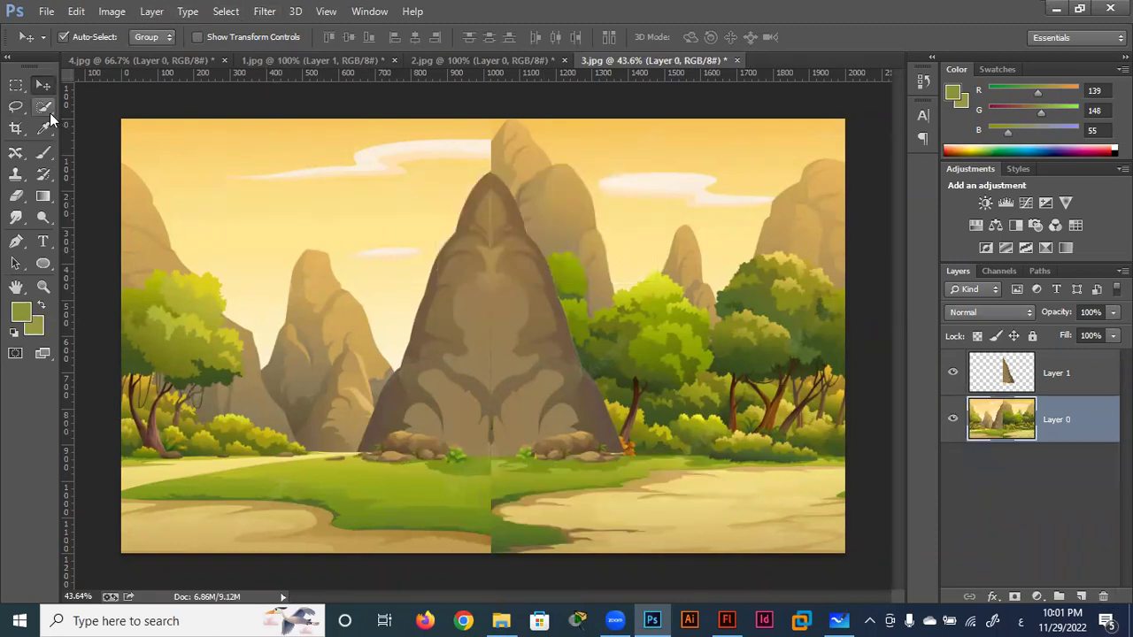
Step: Lasso the left grass with a 5 px feather and copy it to a new layer
click(18, 107)
click(199, 37)
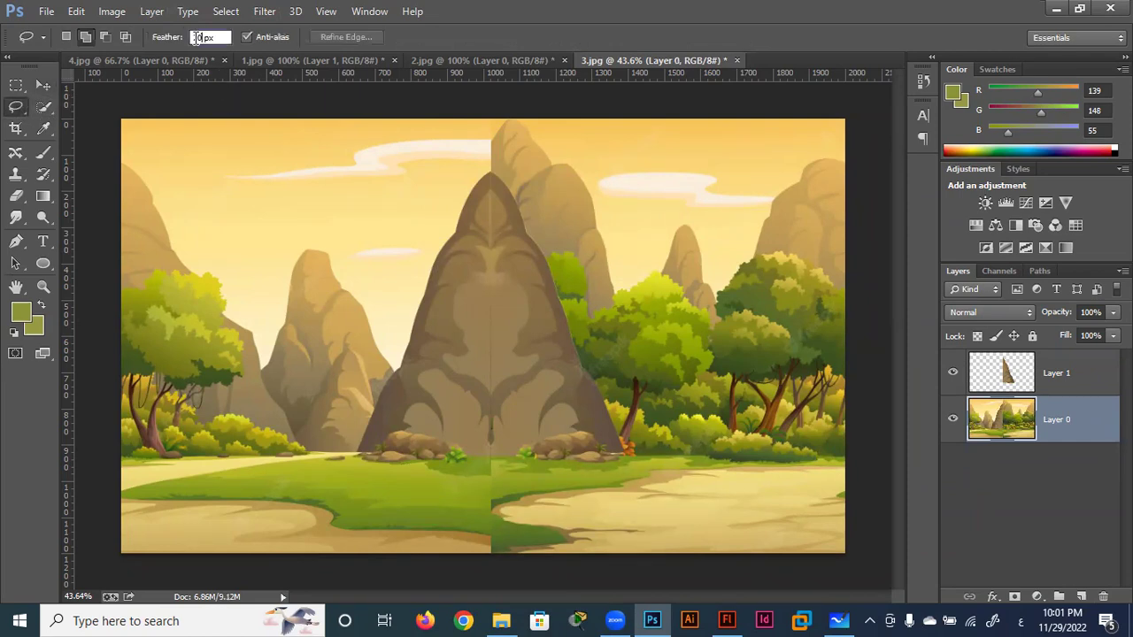
text(5)
key(Return)
mouse_move(294, 461)
mouse_down()
mouse_move(279, 470)
mouse_move(362, 460)
mouse_move(284, 468)
mouse_move(273, 486)
mouse_move(334, 535)
mouse_move(486, 537)
mouse_move(492, 496)
mouse_move(475, 457)
mouse_move(396, 469)
mouse_move(359, 456)
mouse_up()
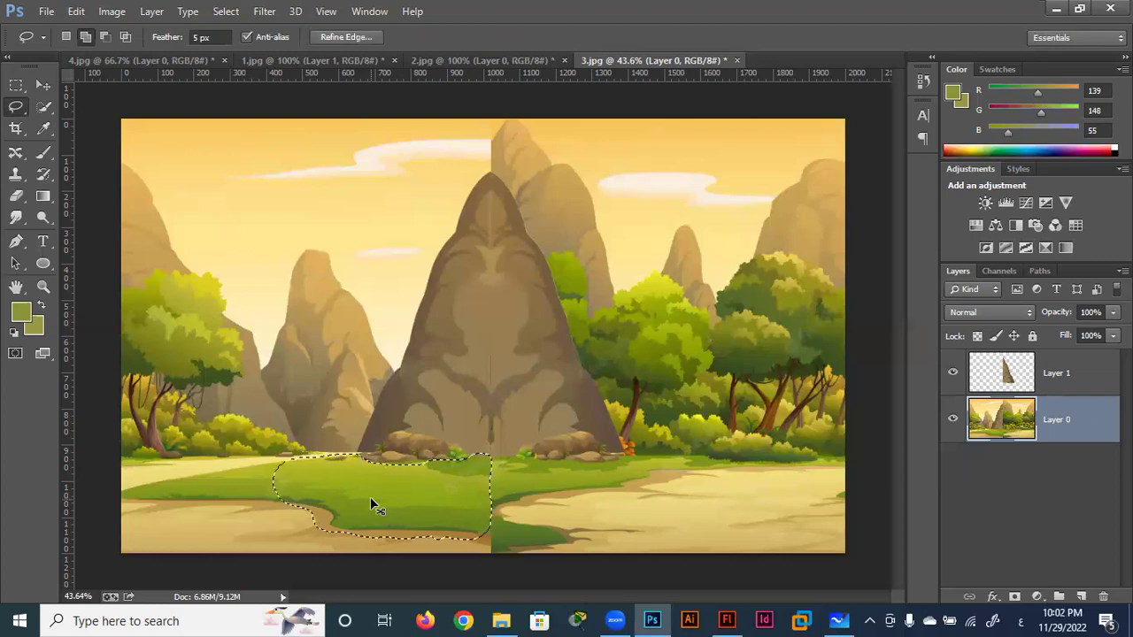
key(ctrl+j)
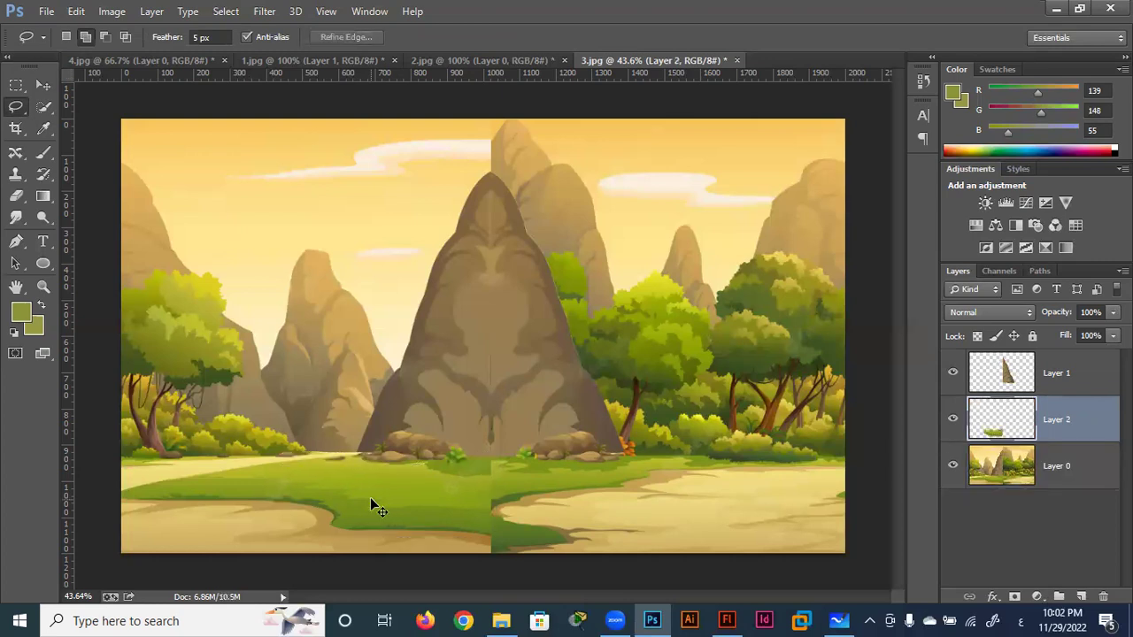
Step: Flip the grass copy horizontally and drag it right across the seam
key(ctrl+t)
right_click(417, 495)
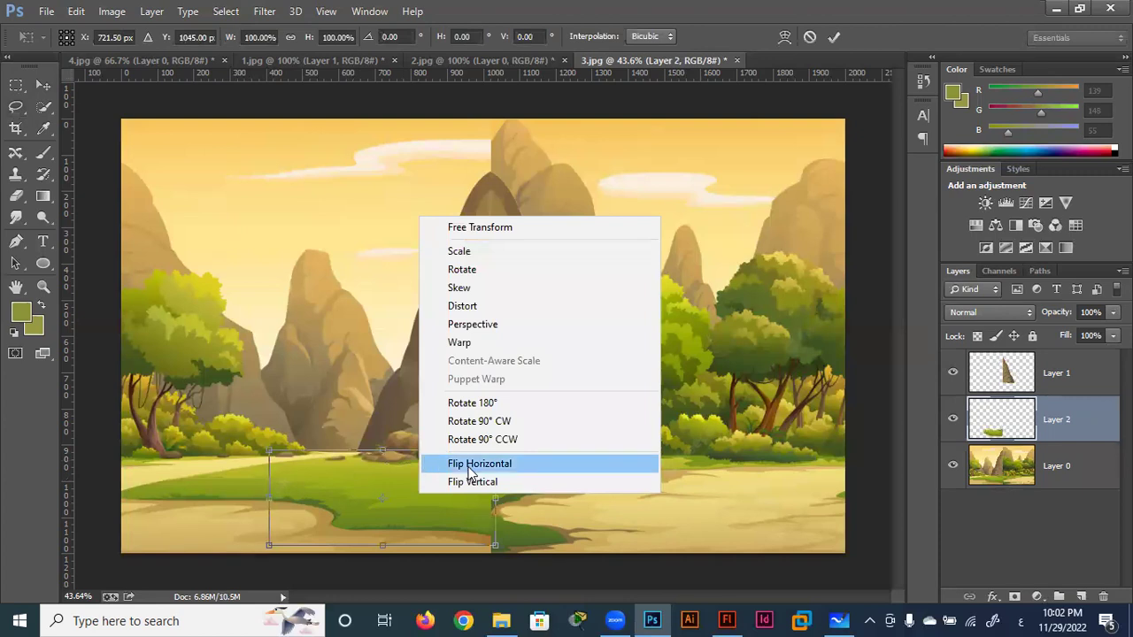
click(469, 464)
mouse_move(412, 478)
mouse_down()
mouse_move(647, 485)
mouse_move(624, 484)
mouse_up()
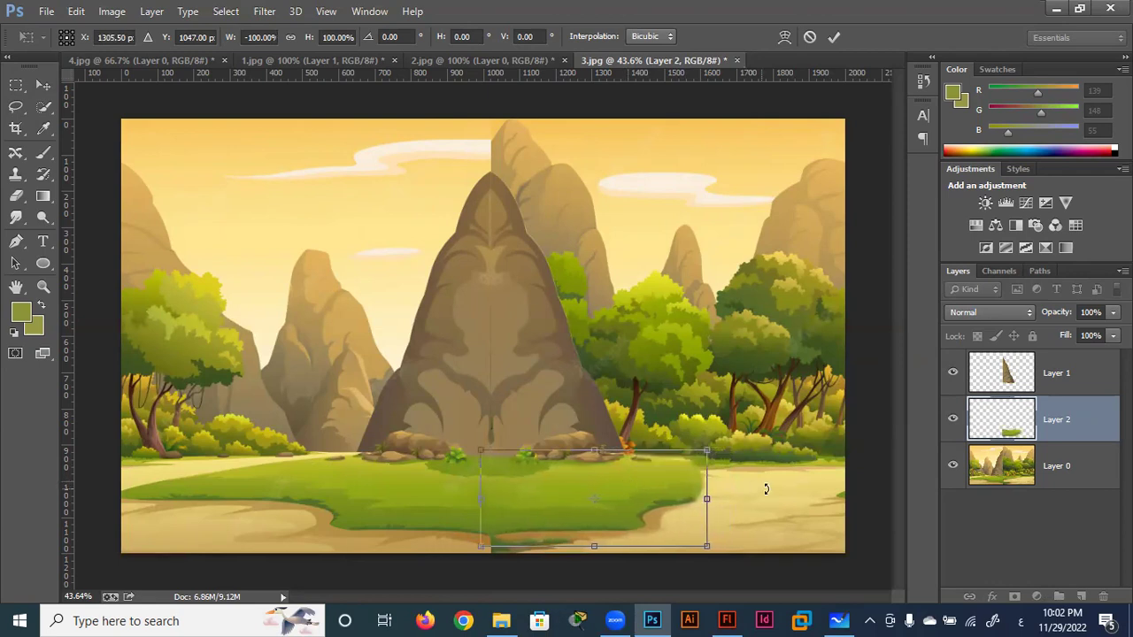
click(834, 37)
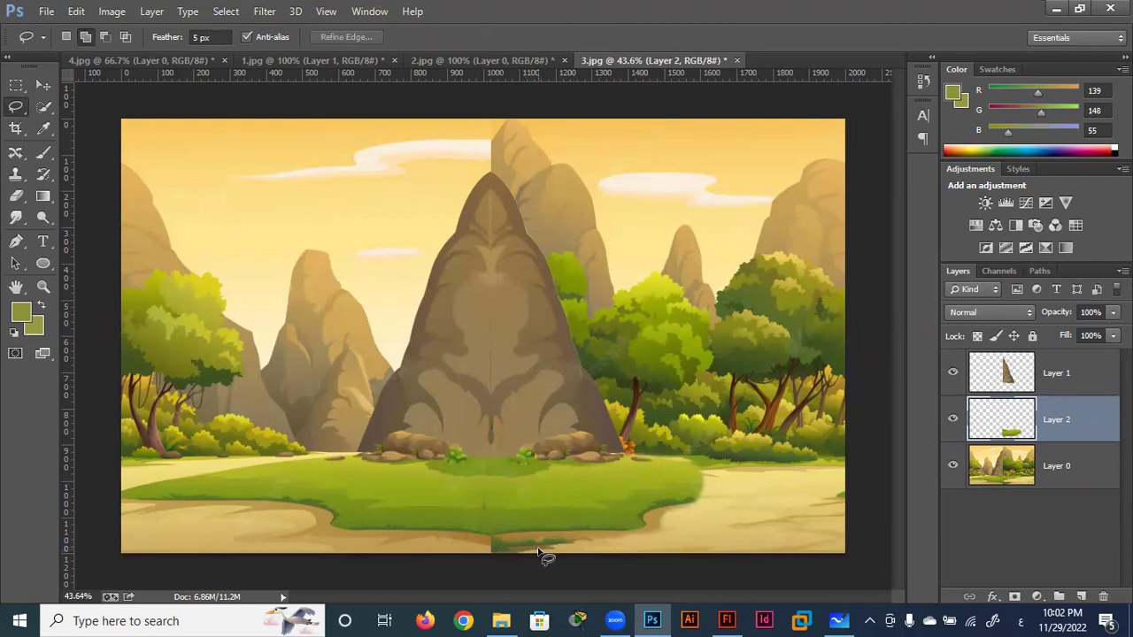
scroll(497, 542, up, 2)
Step: Merge the grass copy layer with the background layer
scroll(498, 541, up, 1)
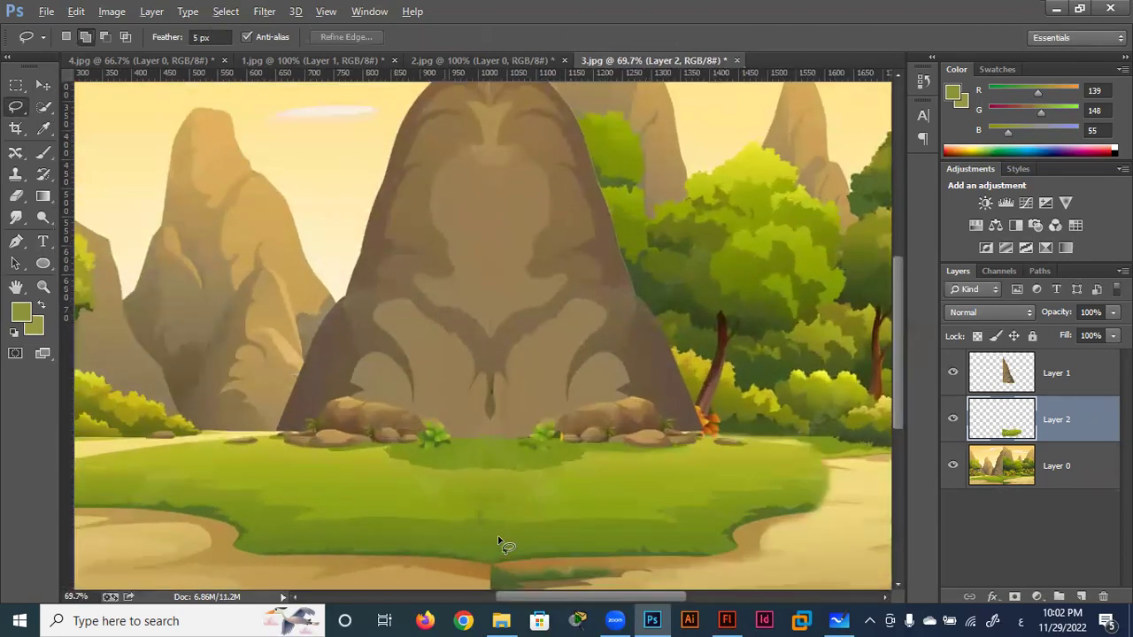
shift+click(1005, 466)
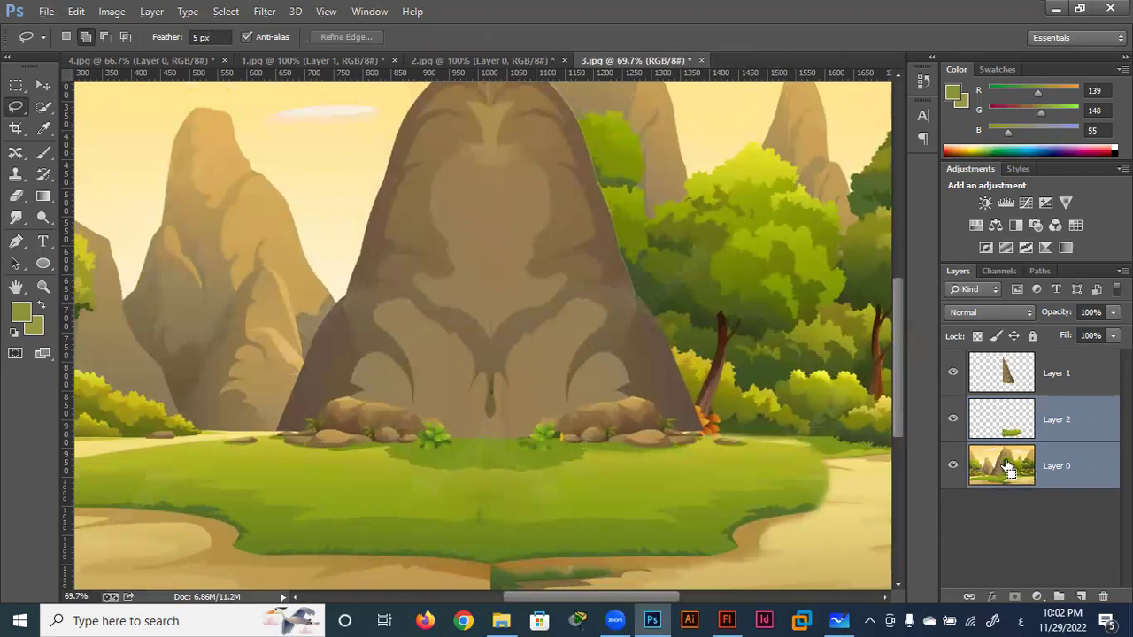
key(ctrl+e)
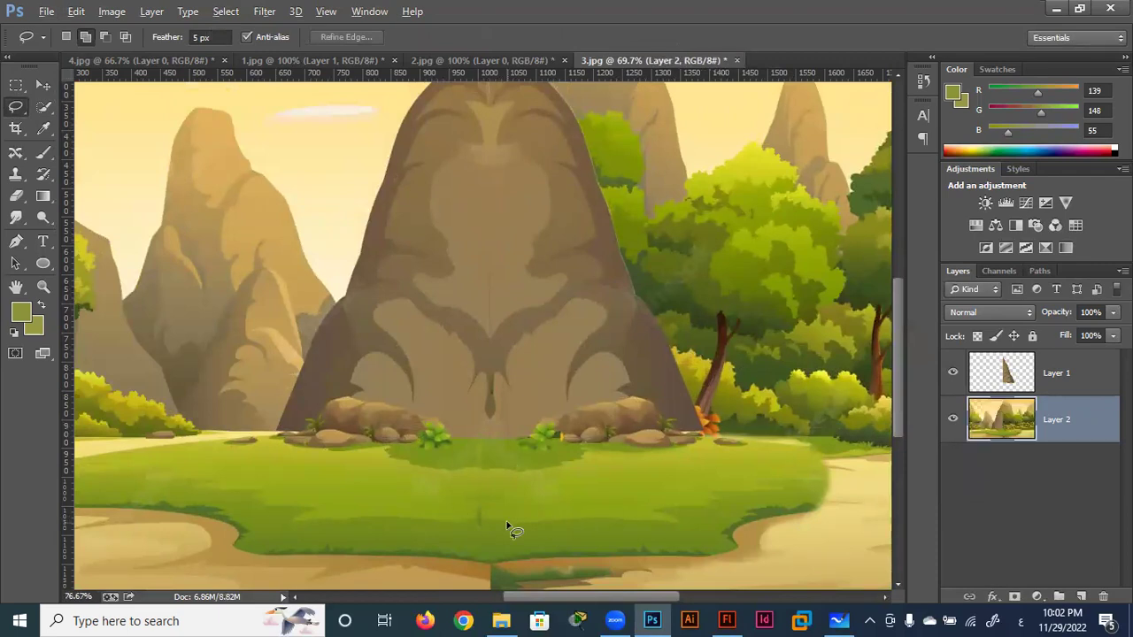
scroll(509, 528, up, 1)
scroll(523, 323, up, 1)
scroll(482, 395, up, 1)
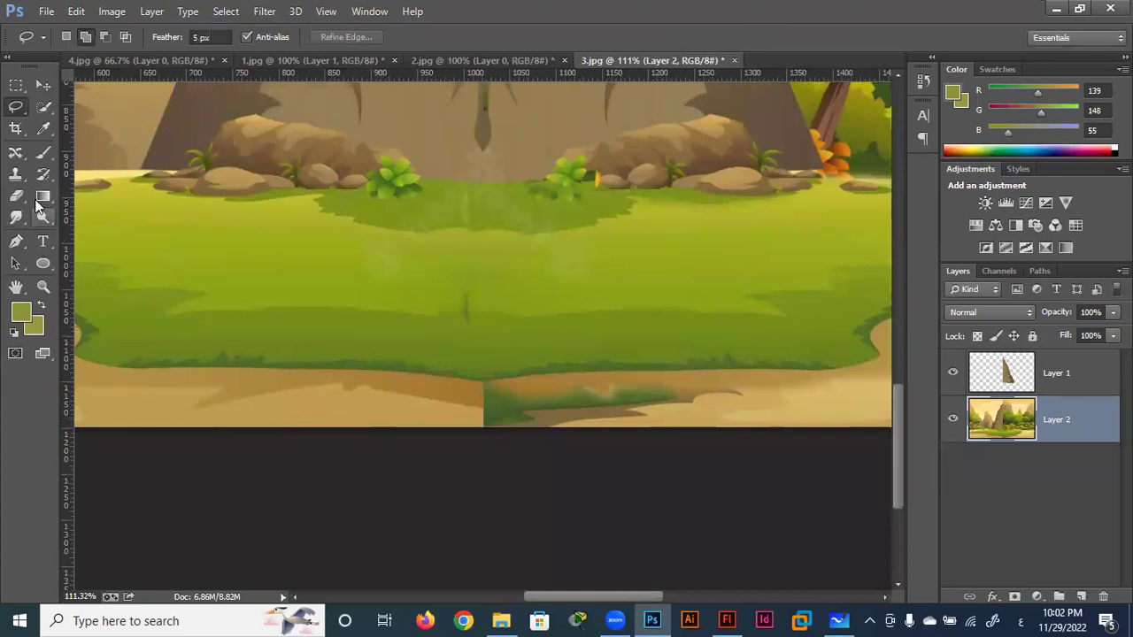
Step: Clone dirt over the seam and green spill with a 60 px Clone Stamp brush
click(16, 175)
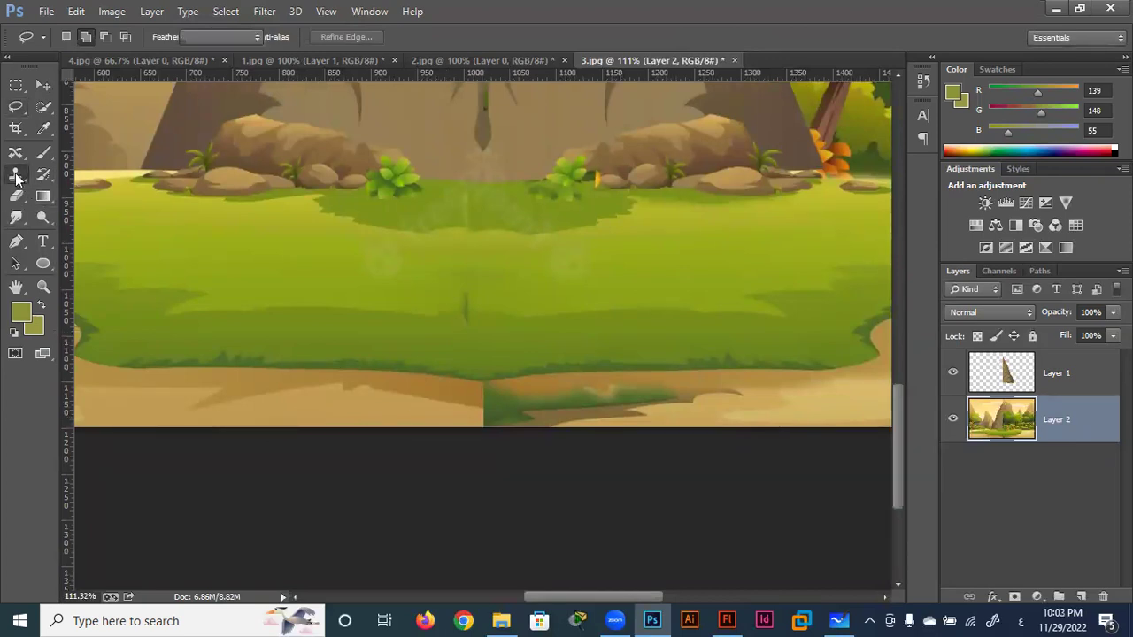
key(bracketright)
key(bracketright)
key(bracketright)
alt+click(424, 403)
drag(424, 403, 485, 408)
key(ctrl+z)
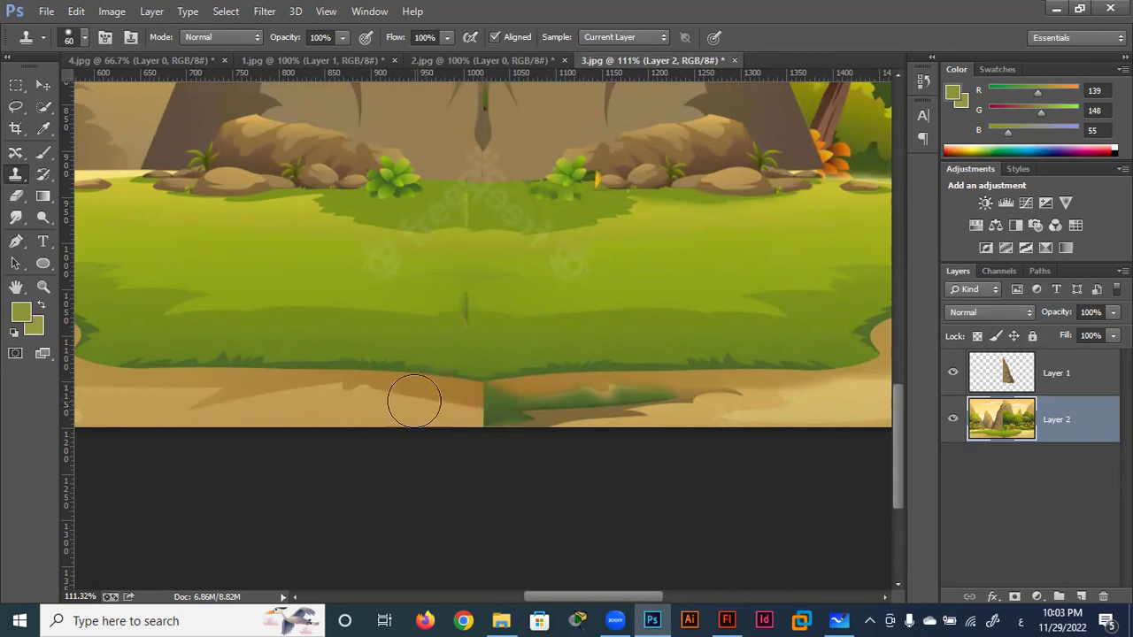
drag(414, 400, 475, 409)
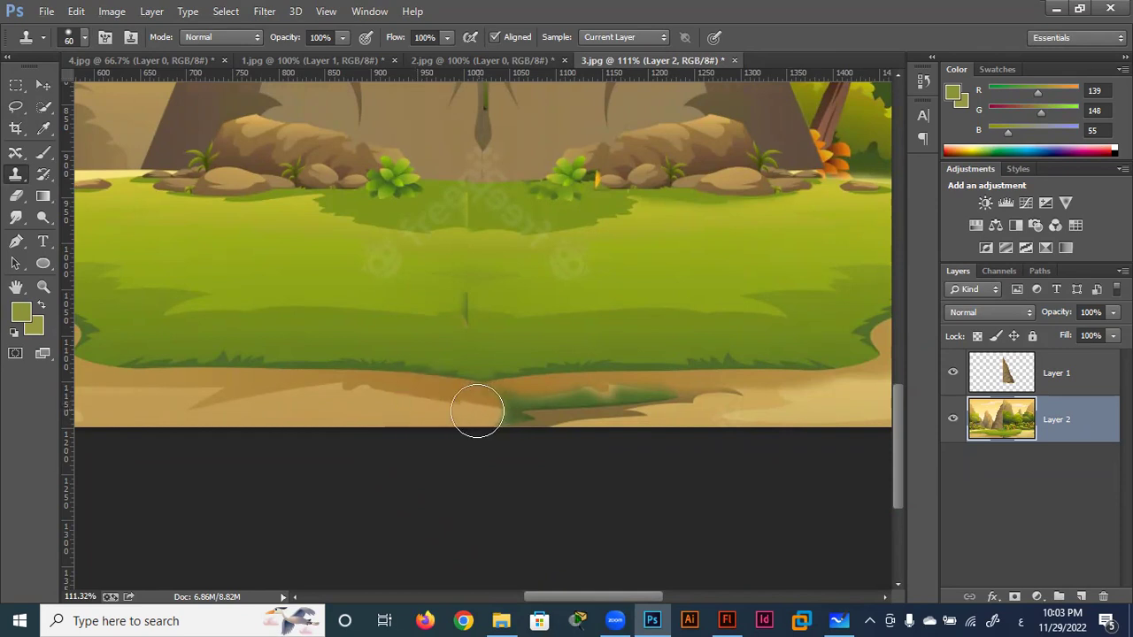
mouse_move(482, 412)
mouse_down()
mouse_move(549, 423)
mouse_move(627, 387)
mouse_move(758, 390)
mouse_up()
Step: Cover the greenish smudge at 40 px and extend the grass edge at 50 px
key(bracketleft)
key(bracketleft)
drag(435, 404, 450, 394)
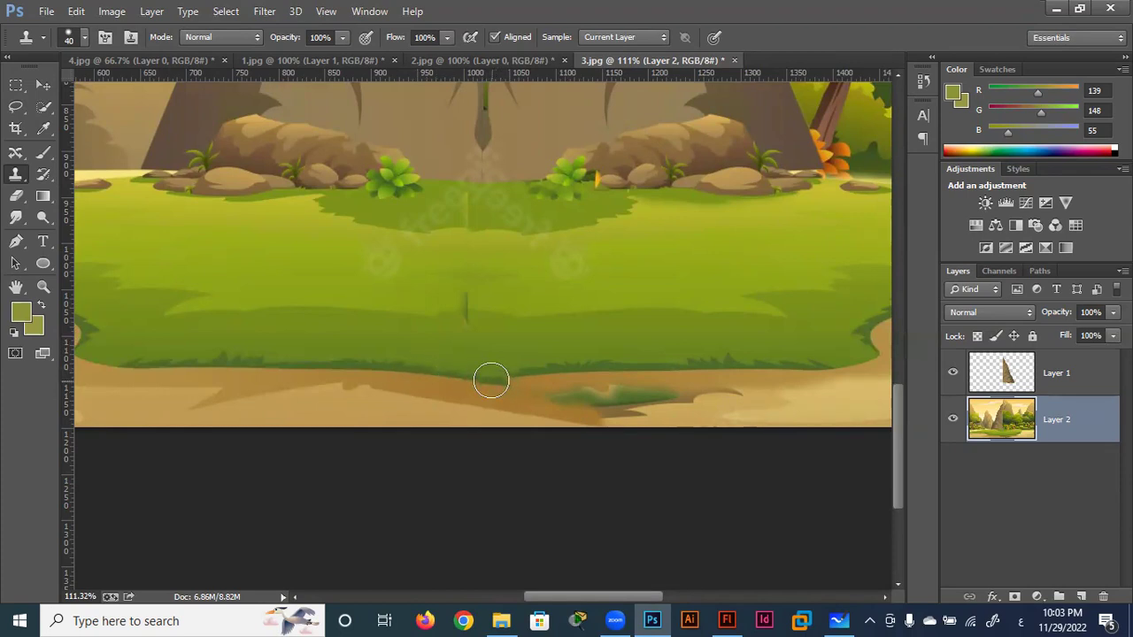
key(bracketright)
mouse_move(482, 381)
mouse_down()
mouse_move(715, 354)
mouse_move(628, 366)
mouse_up()
alt+click(595, 364)
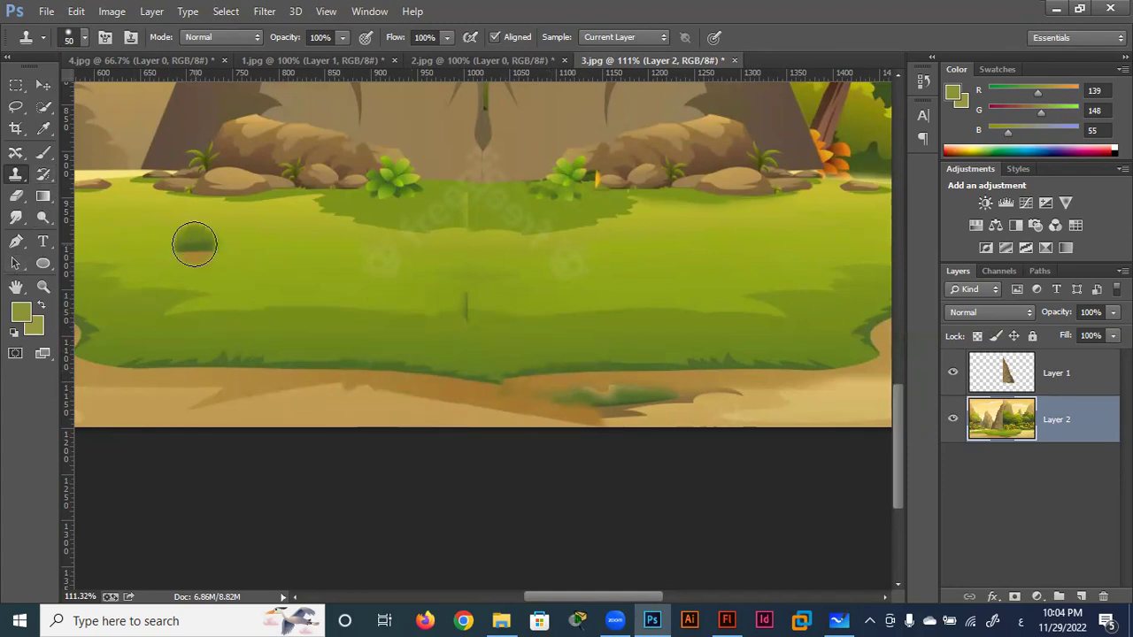
Step: Lasso the grass patch on the dirt and Content-Aware fill it
click(16, 109)
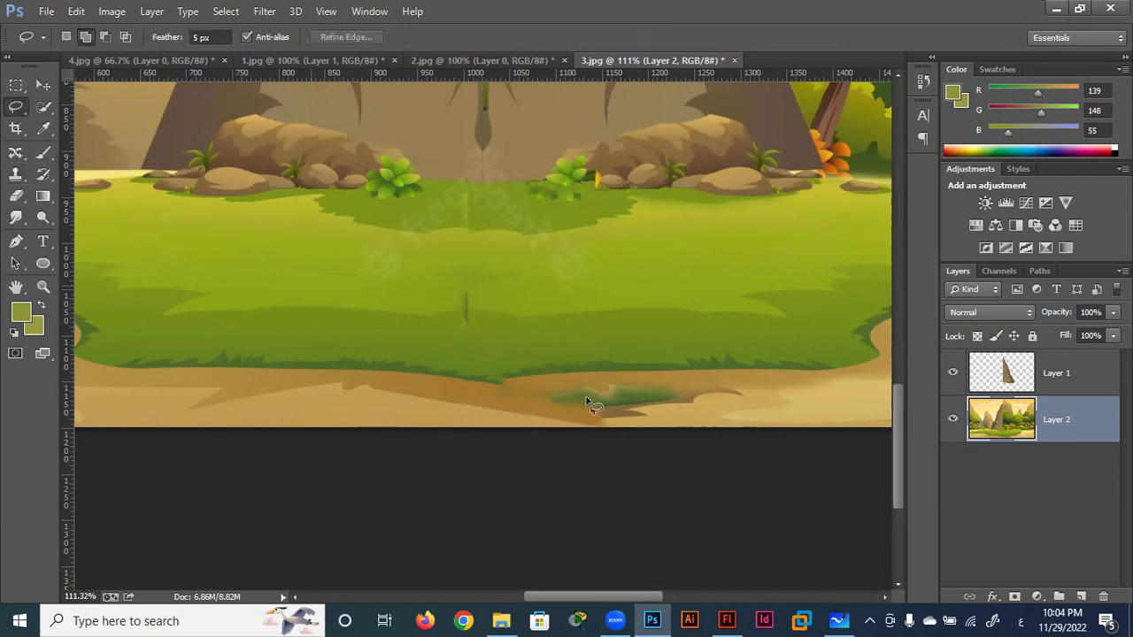
drag(746, 391, 606, 384)
drag(509, 412, 749, 398)
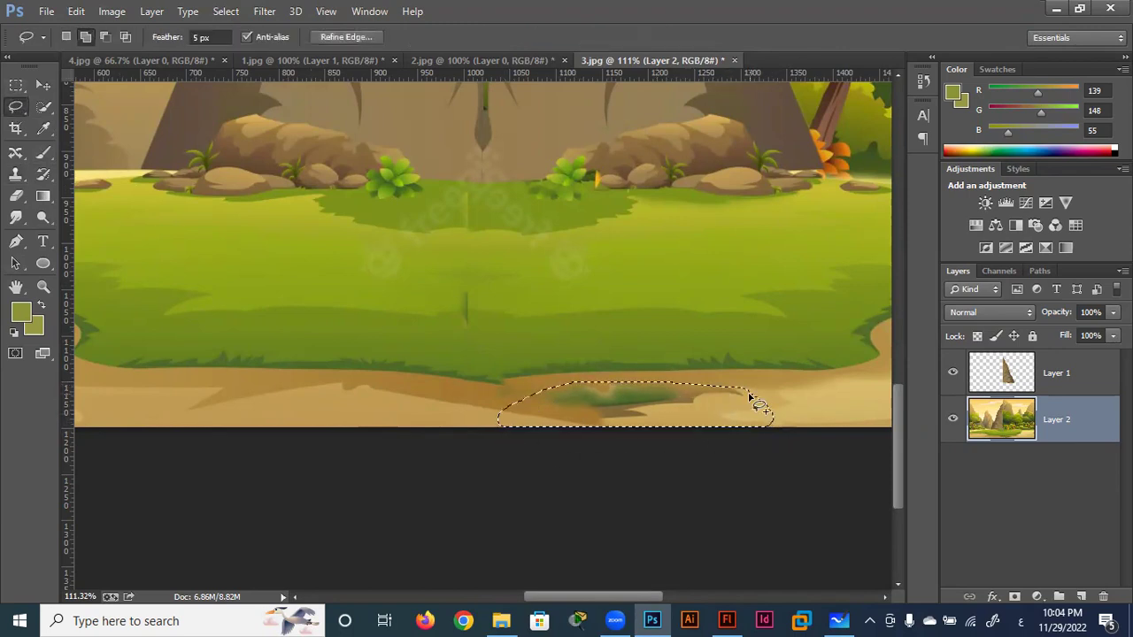
key(shift+F5)
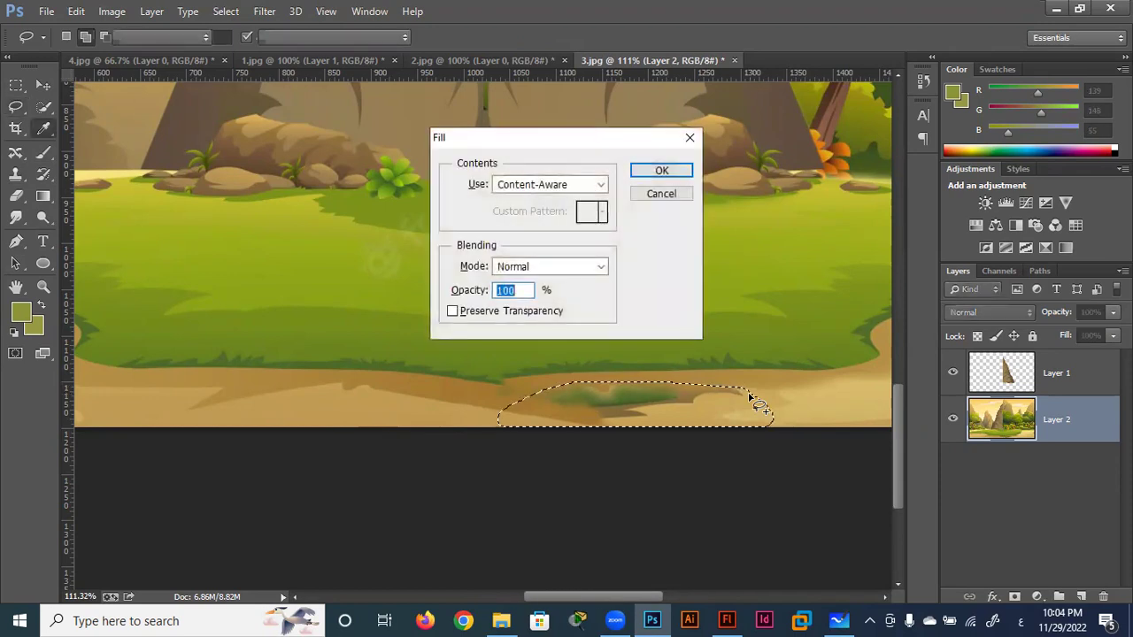
key(Return)
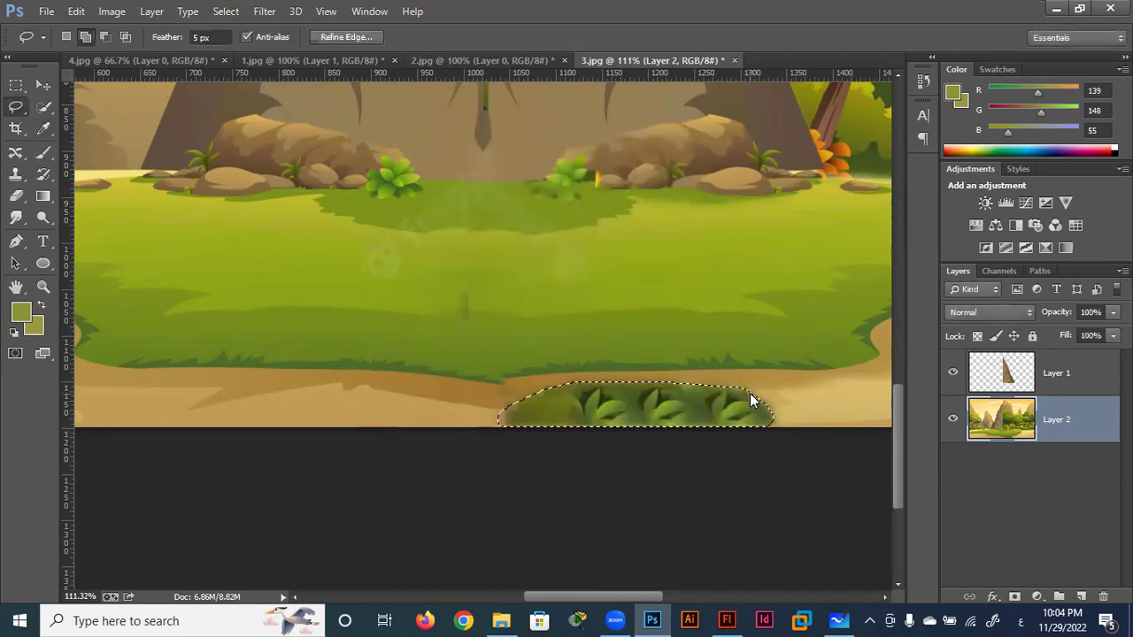
Step: Undo the leafy fill, then merge Layer 1 and Layer 2 into one layer
key(ctrl+d)
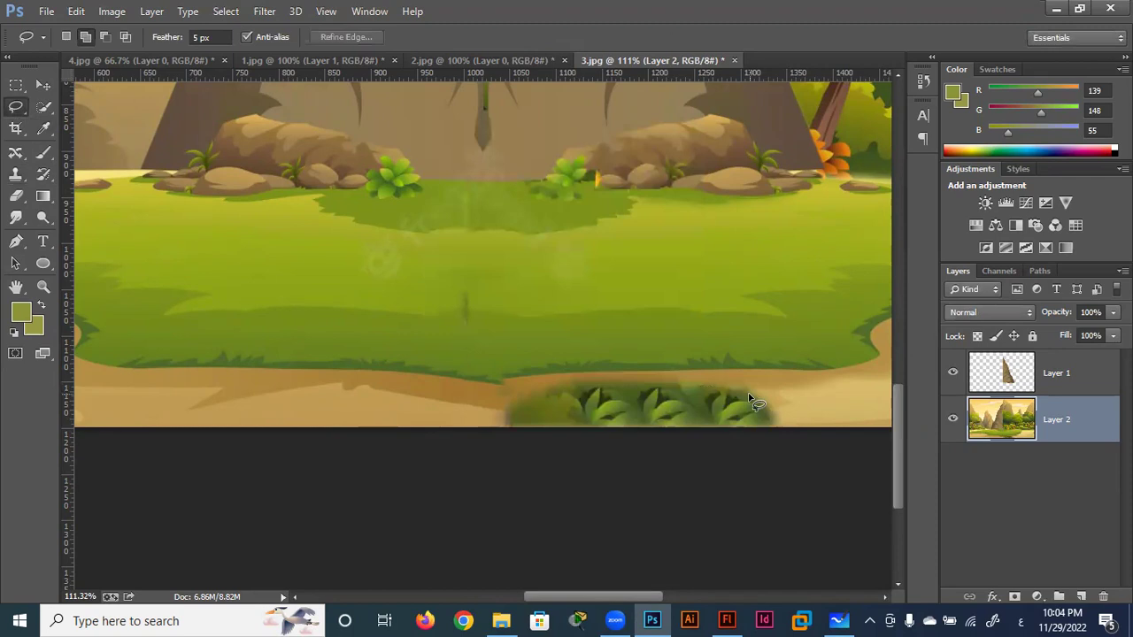
key(ctrl+shift+d)
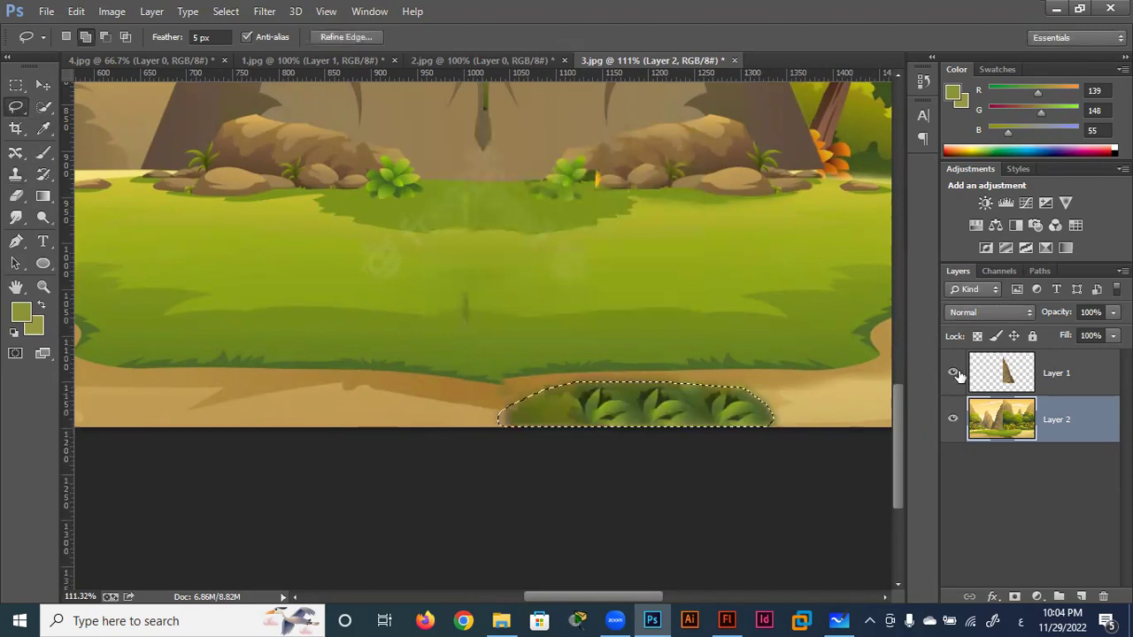
key(ctrl+d)
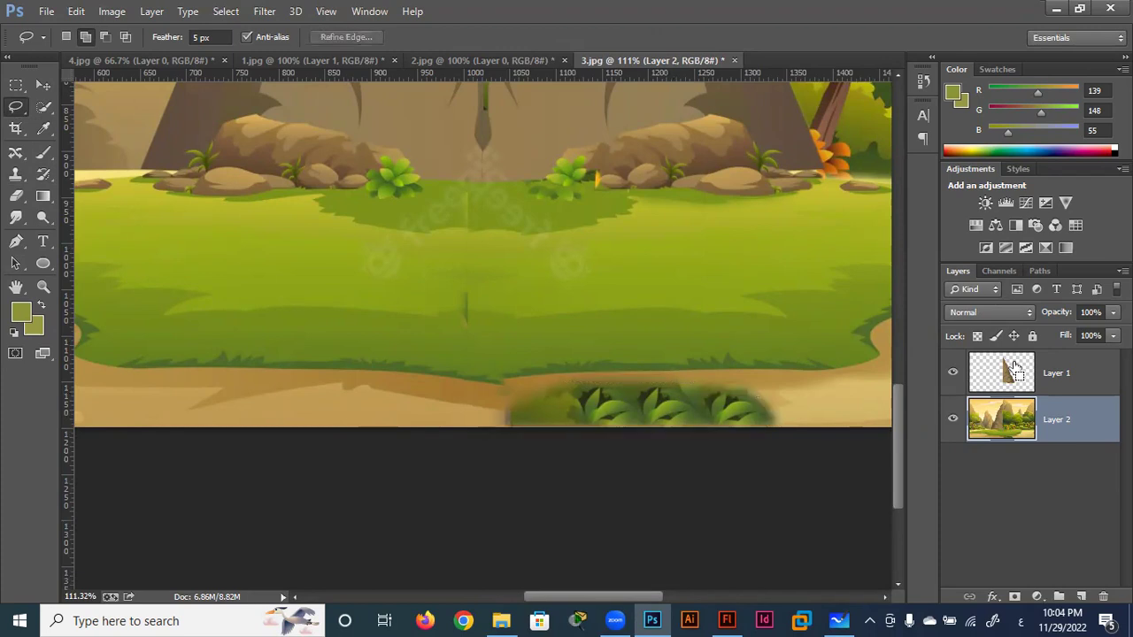
key(ctrl+shift+z)
key(ctrl+shift+z)
key(ctrl+shift+z)
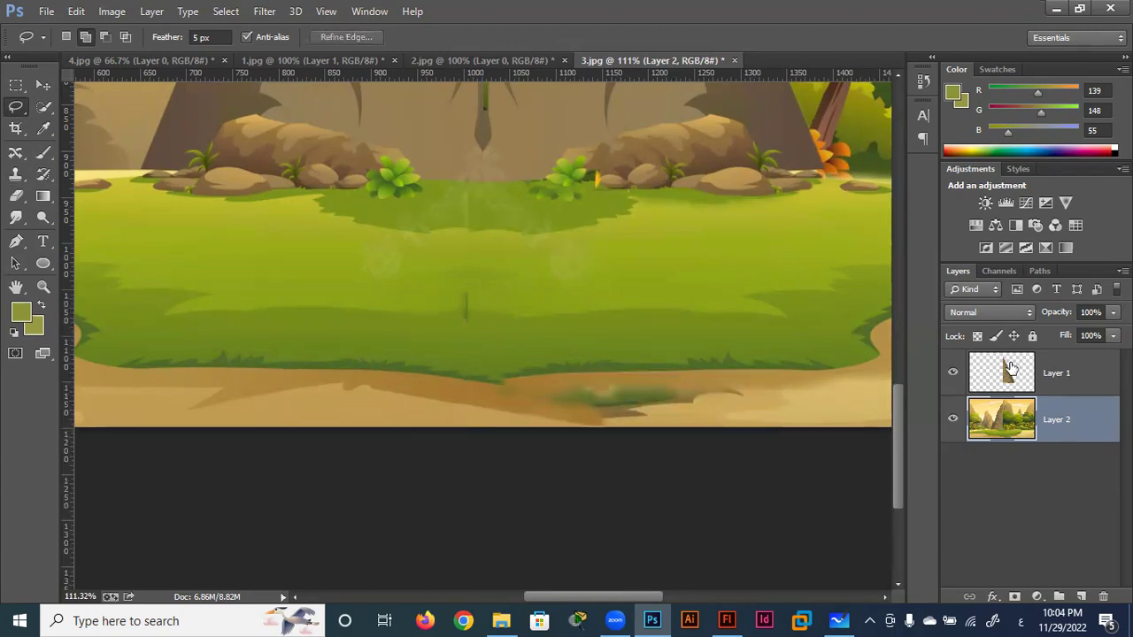
shift+click(1004, 385)
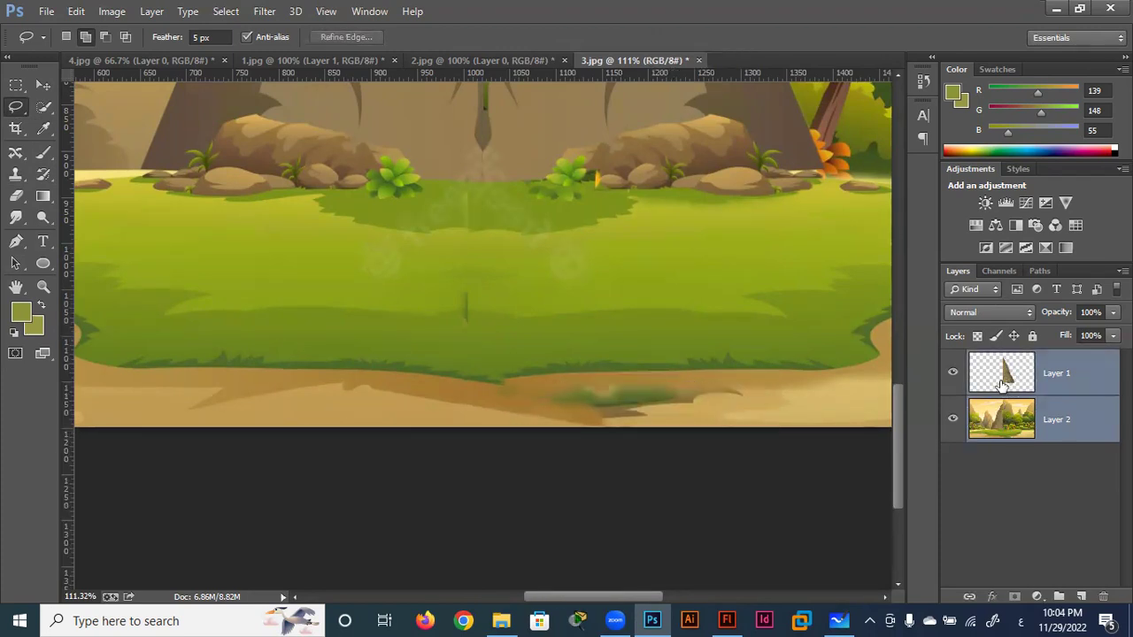
key(ctrl+e)
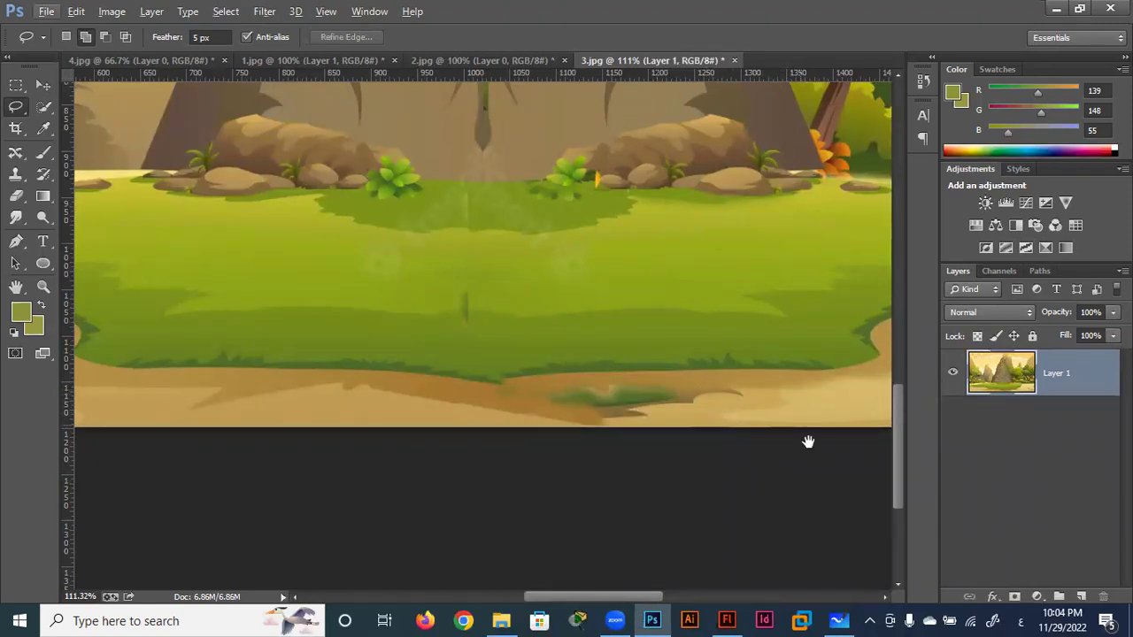
Step: Fill the green smudge on the bottom dirt path with a sandy colour sampled from the path
drag(808, 441, 560, 399)
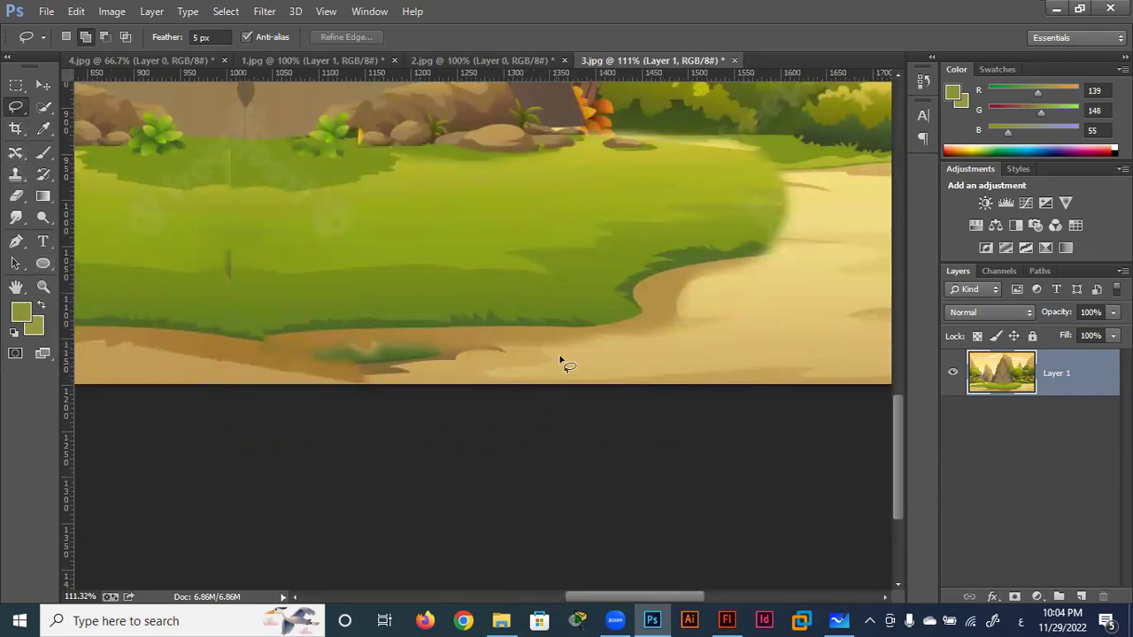
drag(632, 341, 358, 354)
mouse_move(286, 369)
mouse_down()
mouse_move(235, 389)
mouse_move(573, 394)
mouse_move(651, 347)
mouse_up()
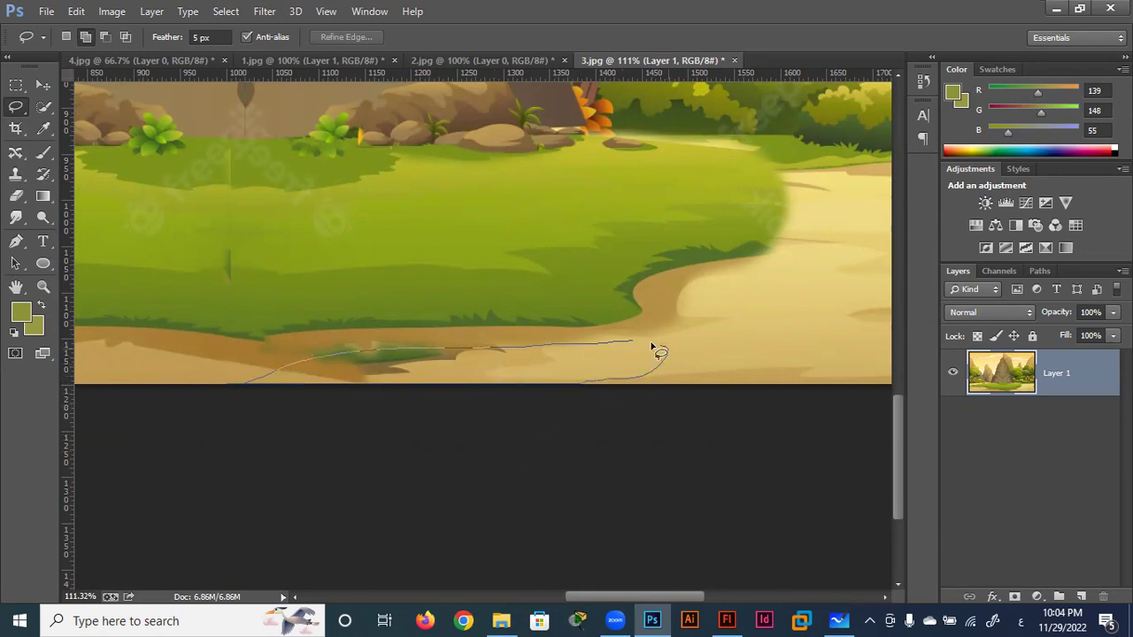
drag(627, 347, 634, 358)
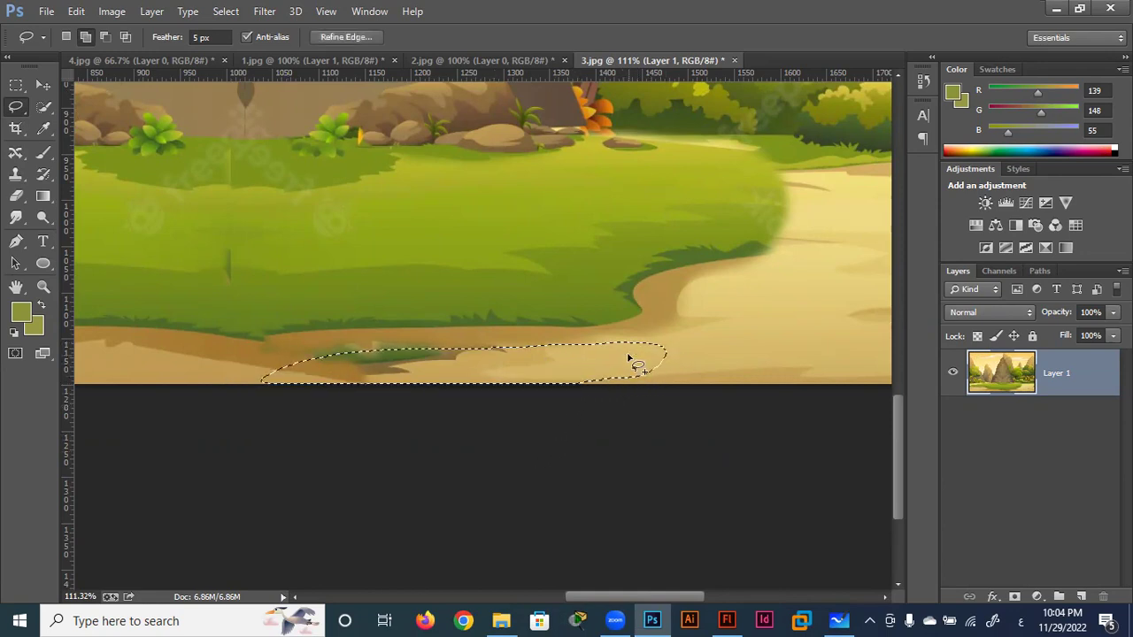
click(43, 128)
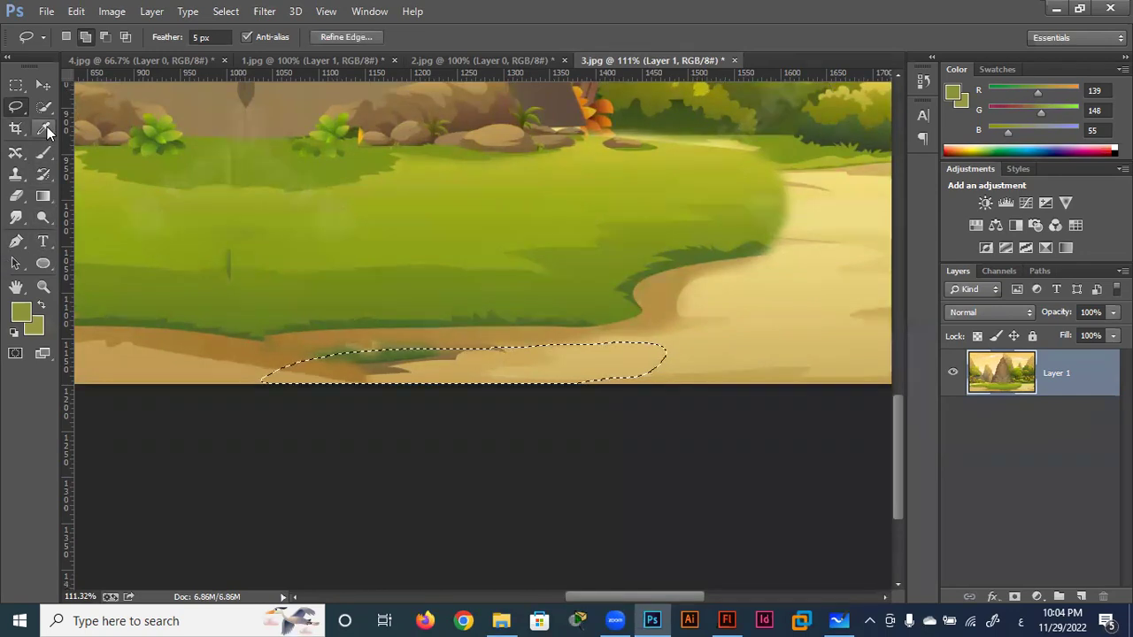
click(749, 338)
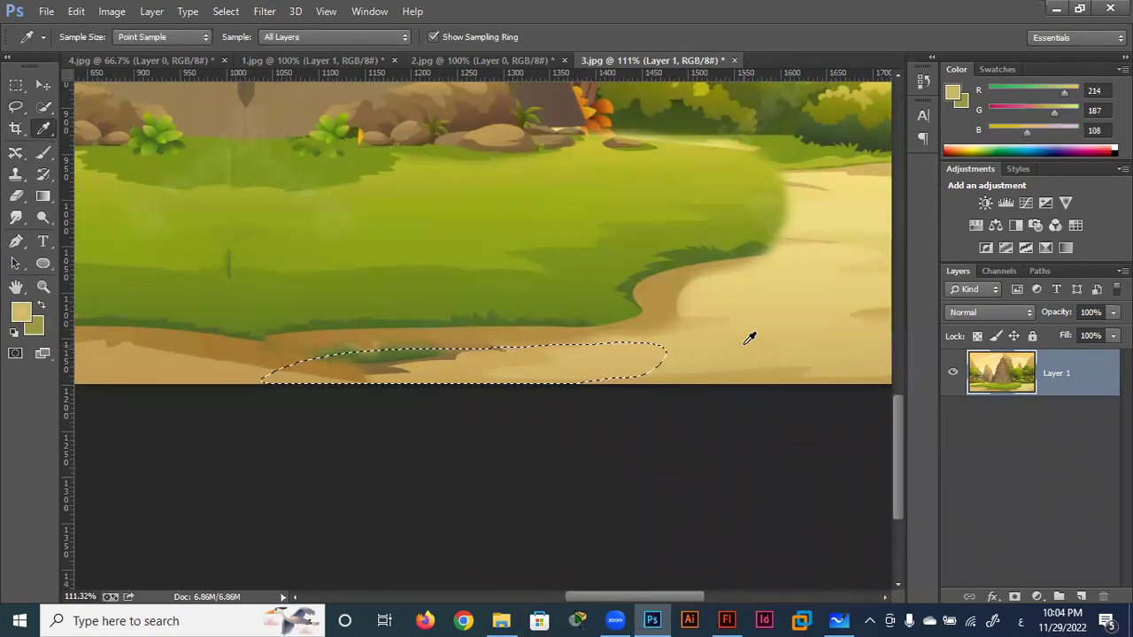
key(alt+BackSpace)
key(ctrl+d)
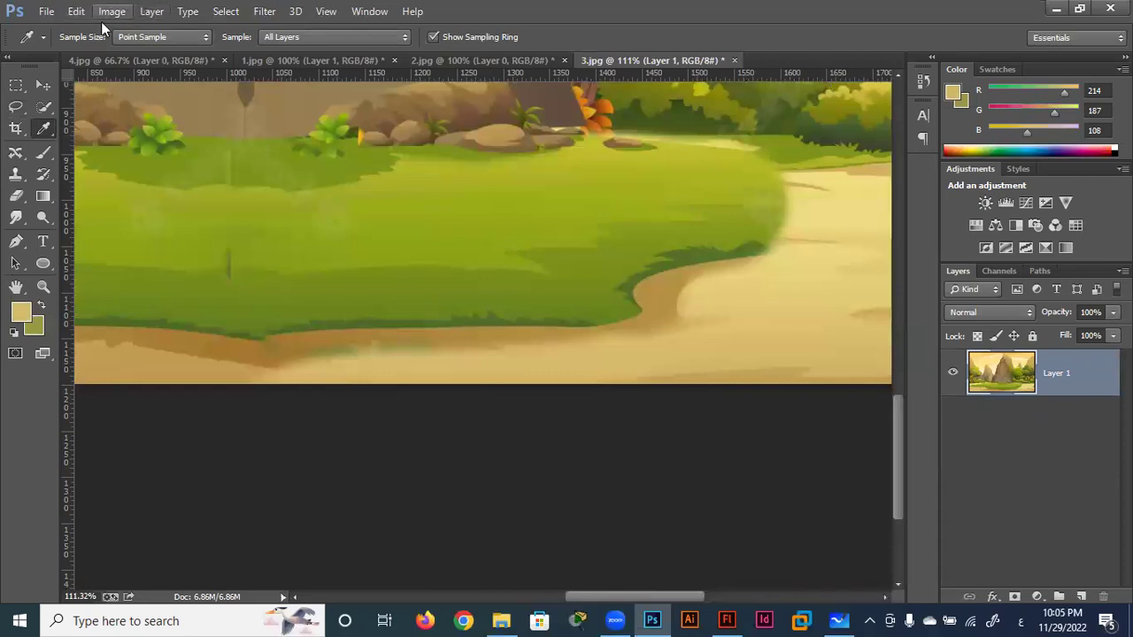
click(15, 106)
Step: Set the lasso feather to 0 px and outline the dark dirt strip below the grass
click(197, 36)
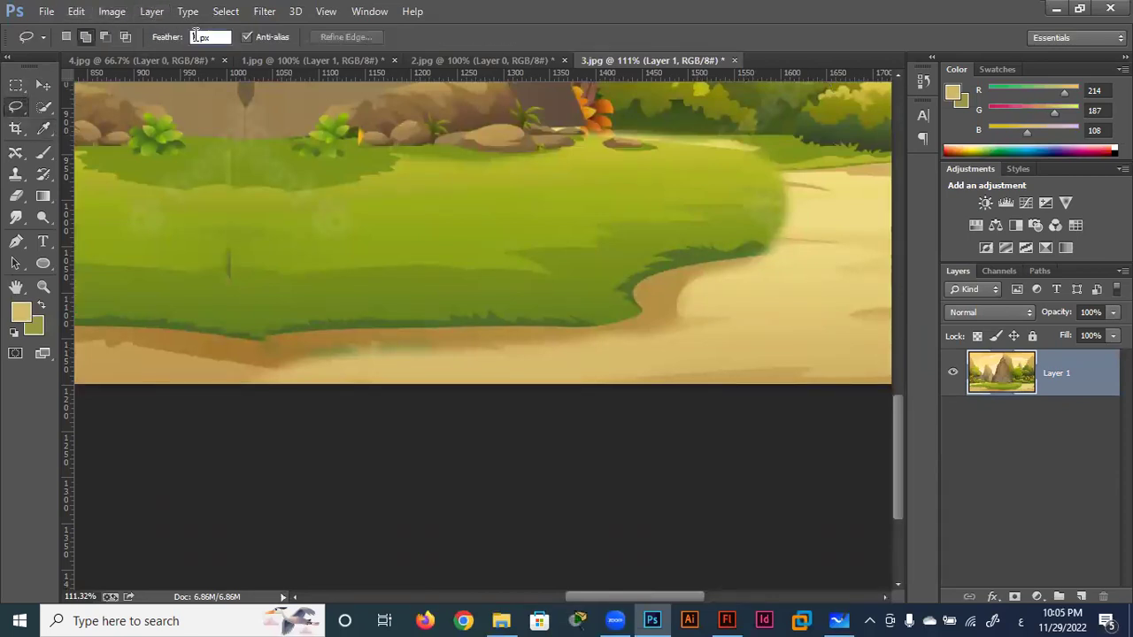
text(0)
key(Return)
drag(264, 370, 478, 356)
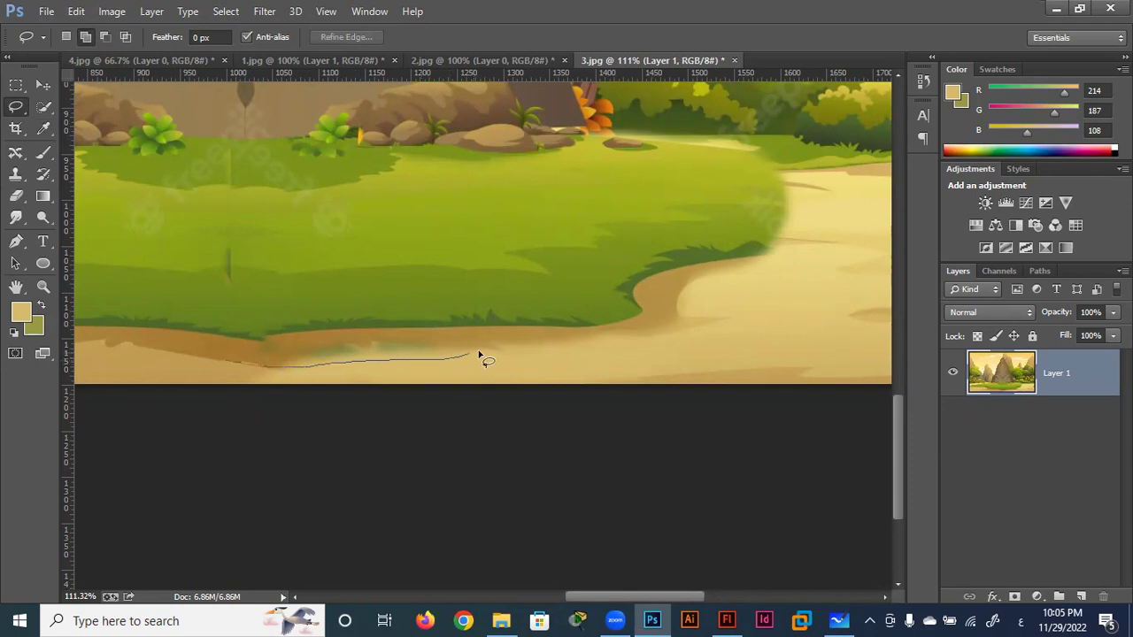
mouse_move(502, 333)
mouse_down()
mouse_move(315, 336)
mouse_move(229, 363)
mouse_up()
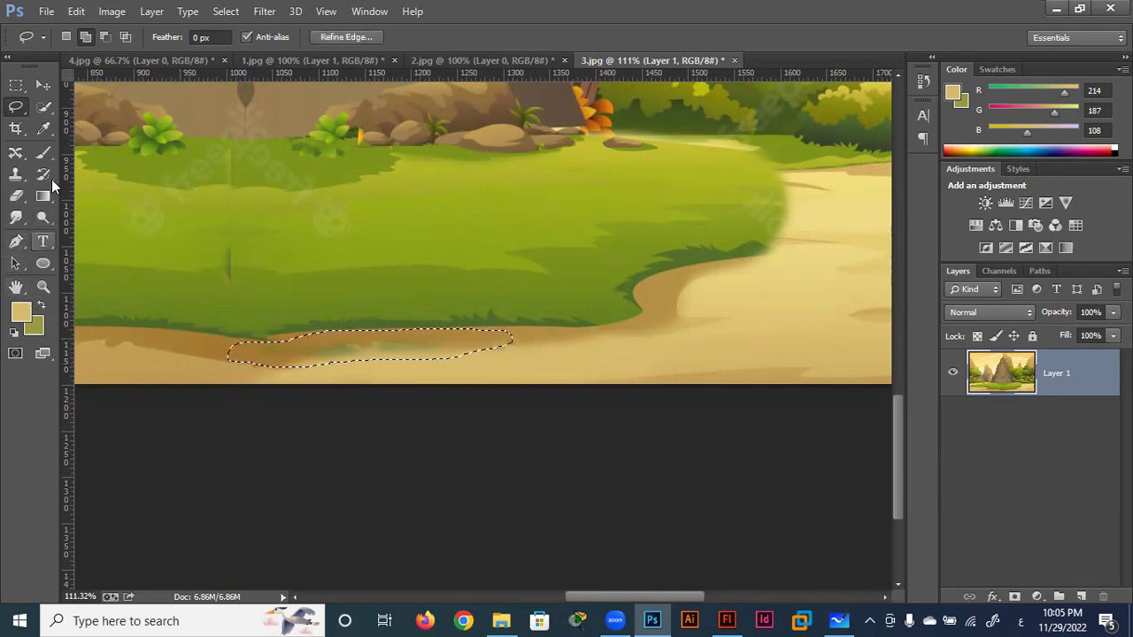
Step: Fill the outlined strip with a dark brown sampled from the dirt edge
click(43, 128)
click(186, 340)
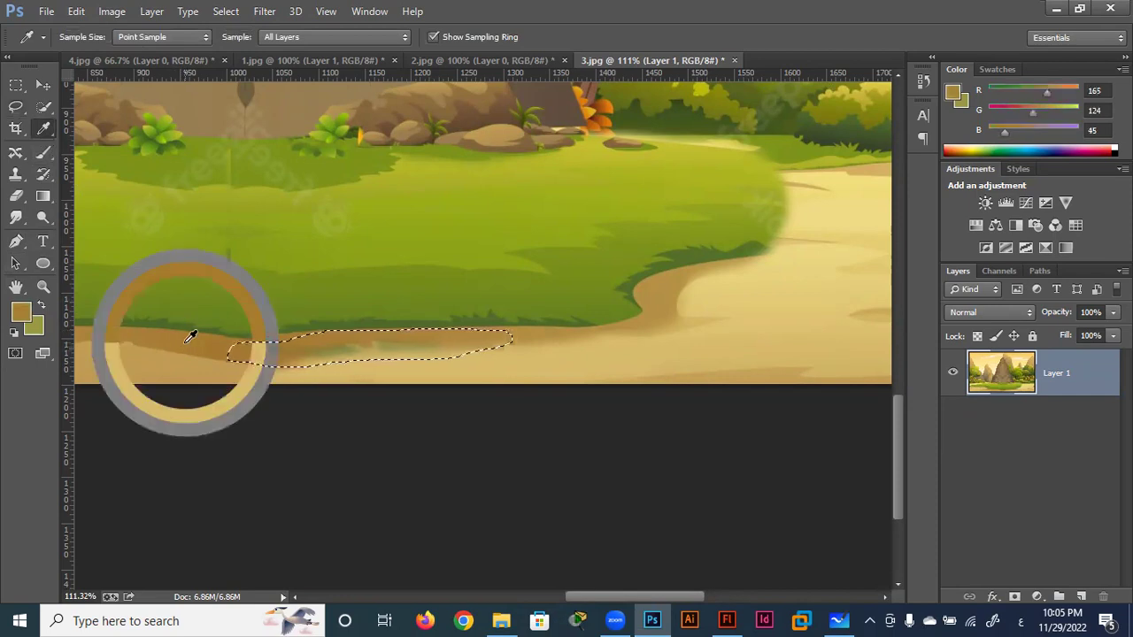
key(alt+BackSpace)
key(ctrl+d)
scroll(354, 343, down, 1)
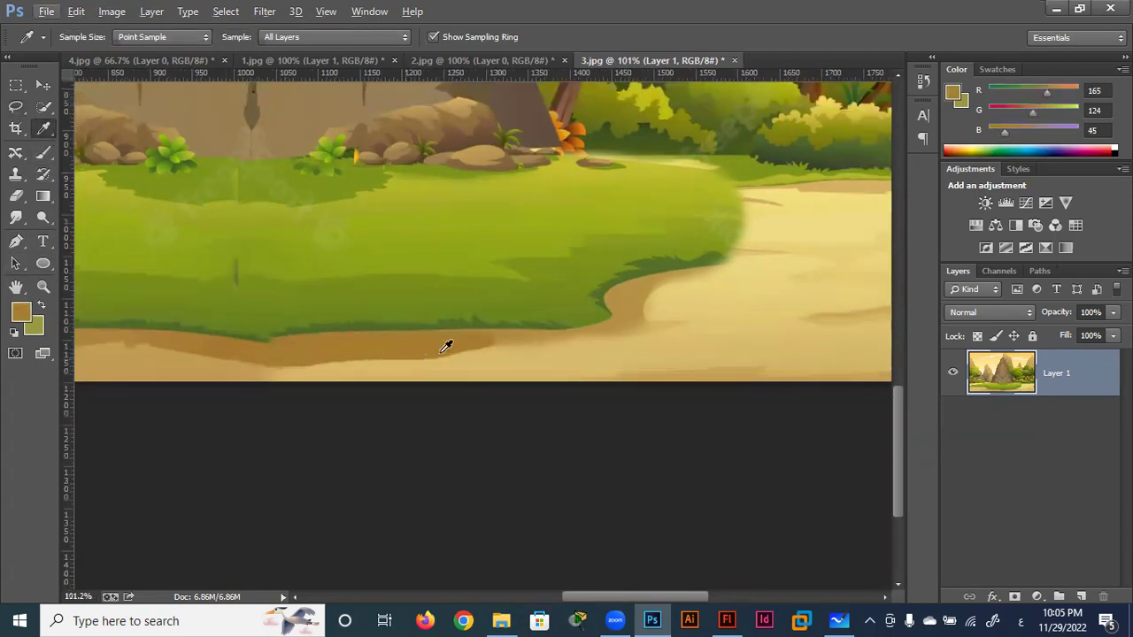
scroll(354, 354, right, 3)
scroll(336, 341, down, 1)
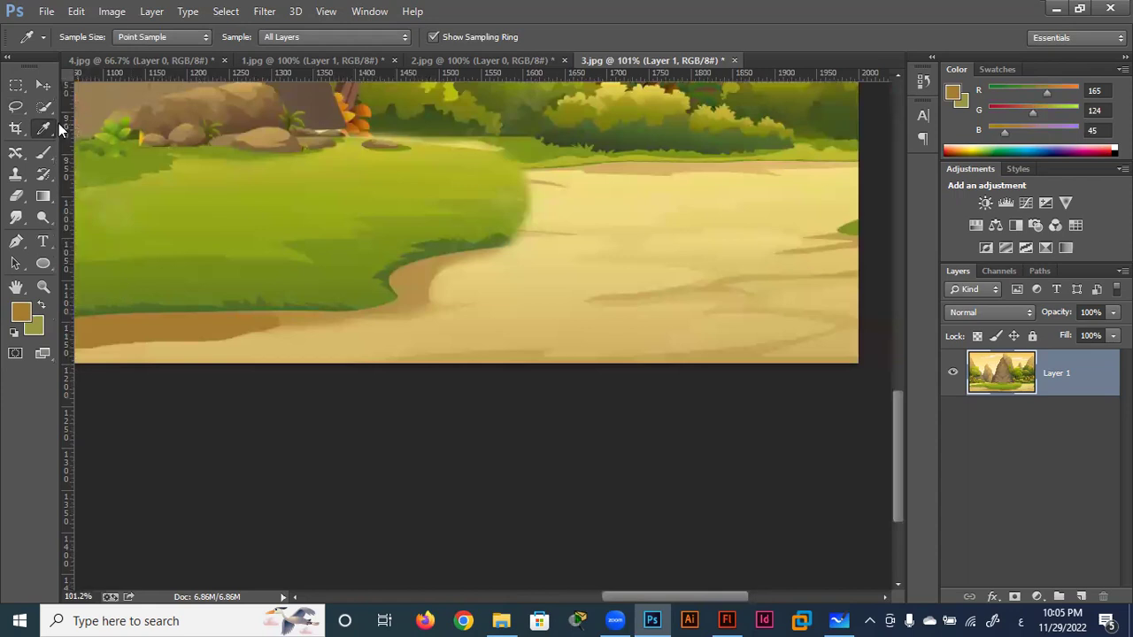
Step: Fill the curving dirt strip under the grass's right edge with a sampled tan-brown
click(16, 107)
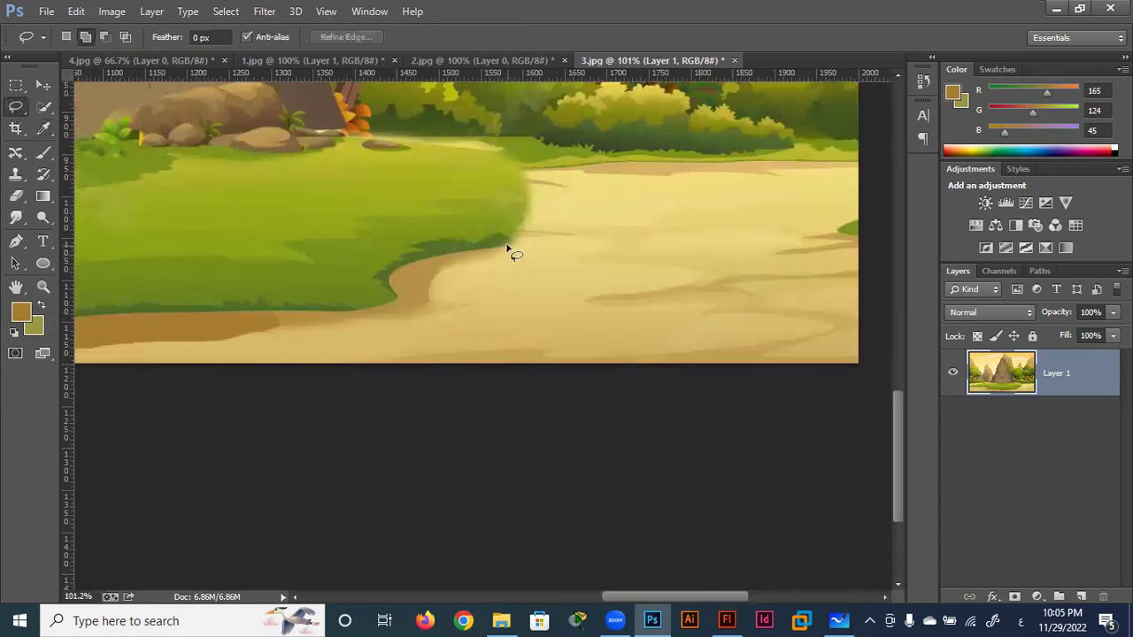
mouse_move(442, 267)
mouse_down()
mouse_move(402, 323)
mouse_move(250, 329)
mouse_up()
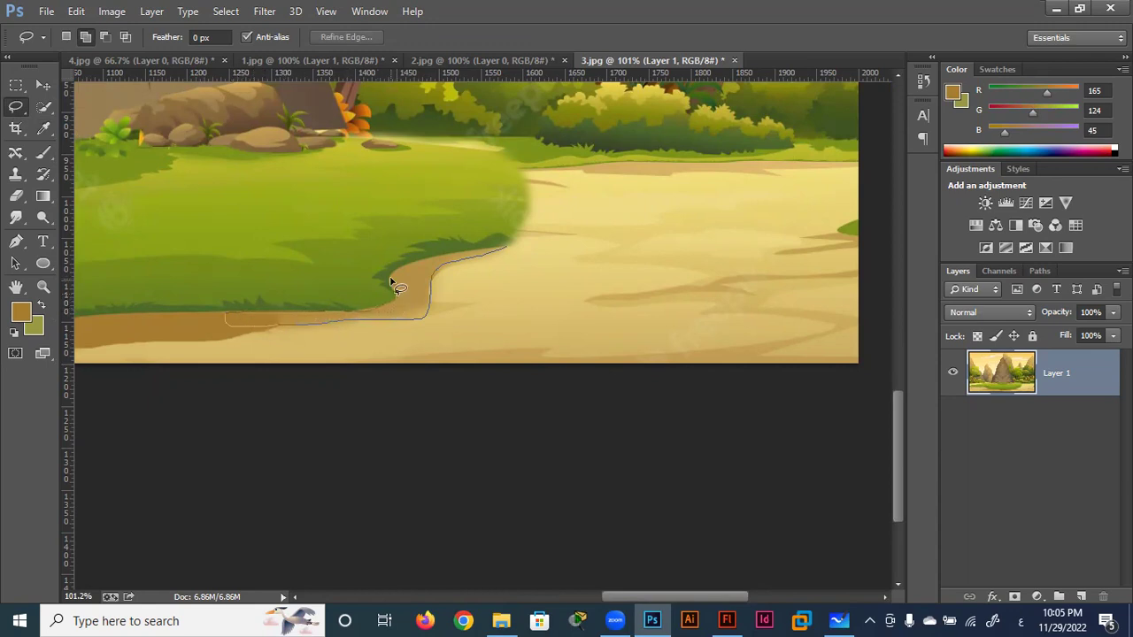
drag(432, 258, 504, 251)
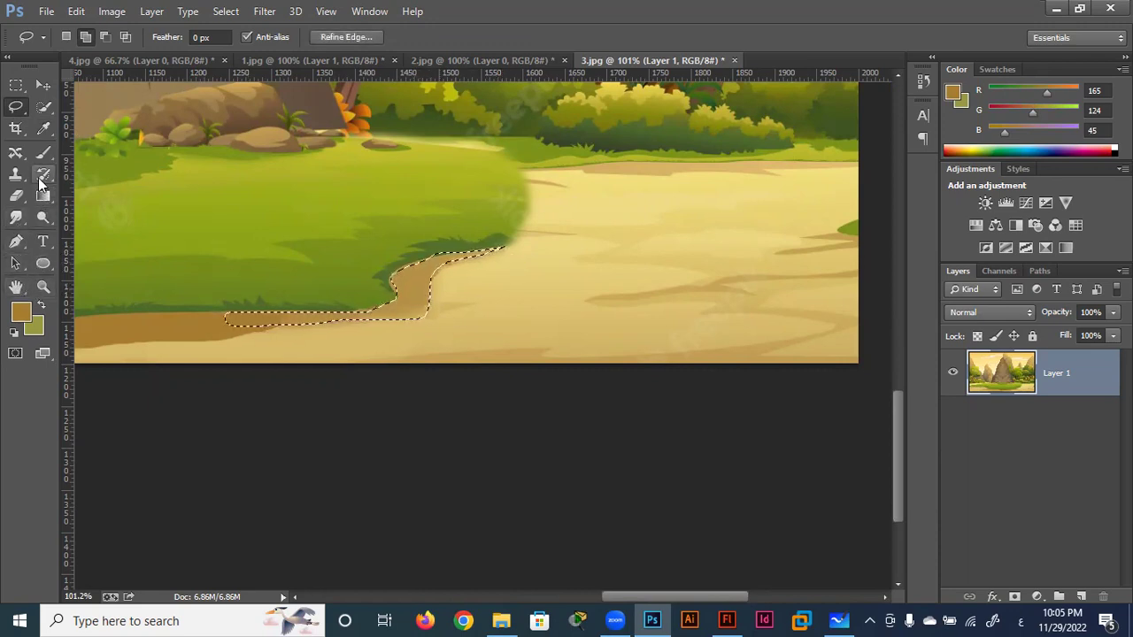
click(43, 130)
click(413, 272)
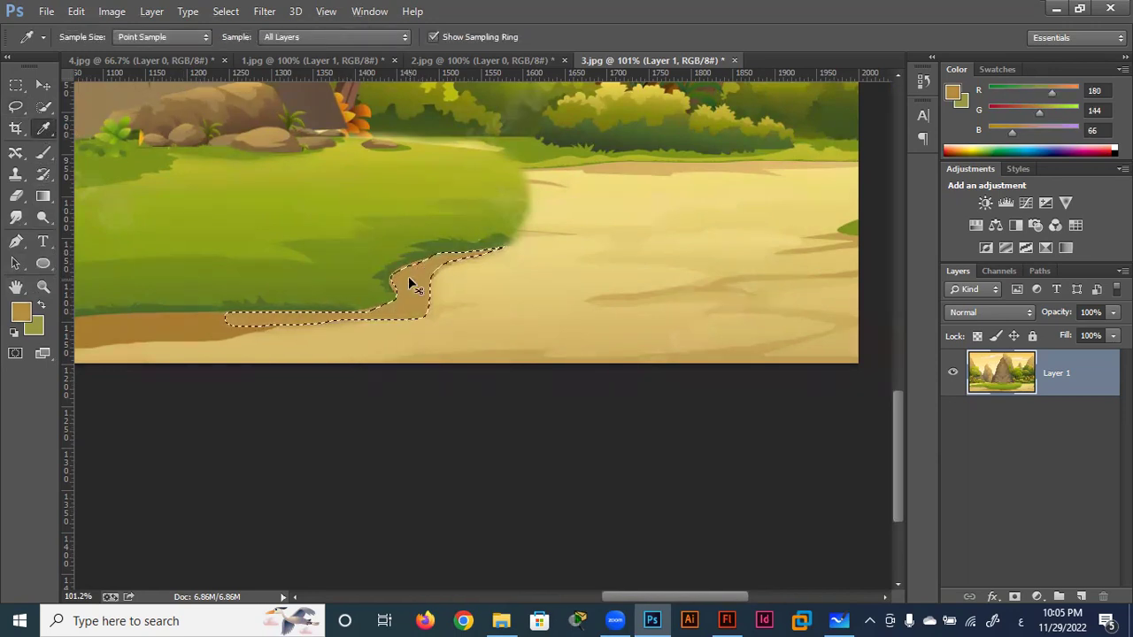
key(ctrl+d)
scroll(416, 271, down, 1)
scroll(416, 270, down, 1)
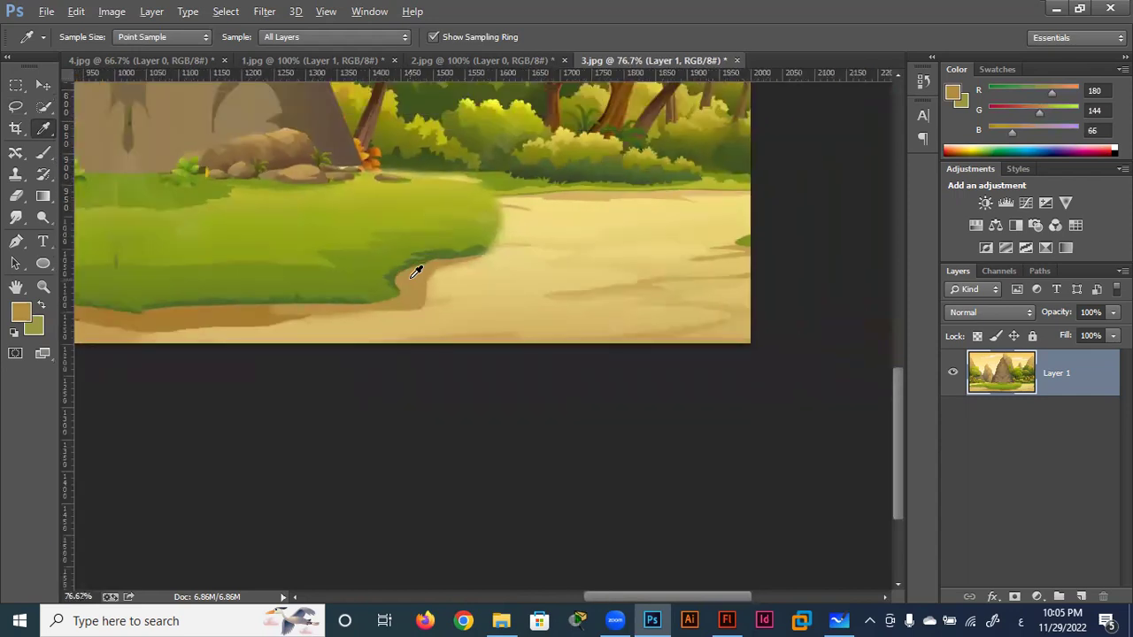
scroll(416, 271, down, 1)
drag(463, 280, 708, 320)
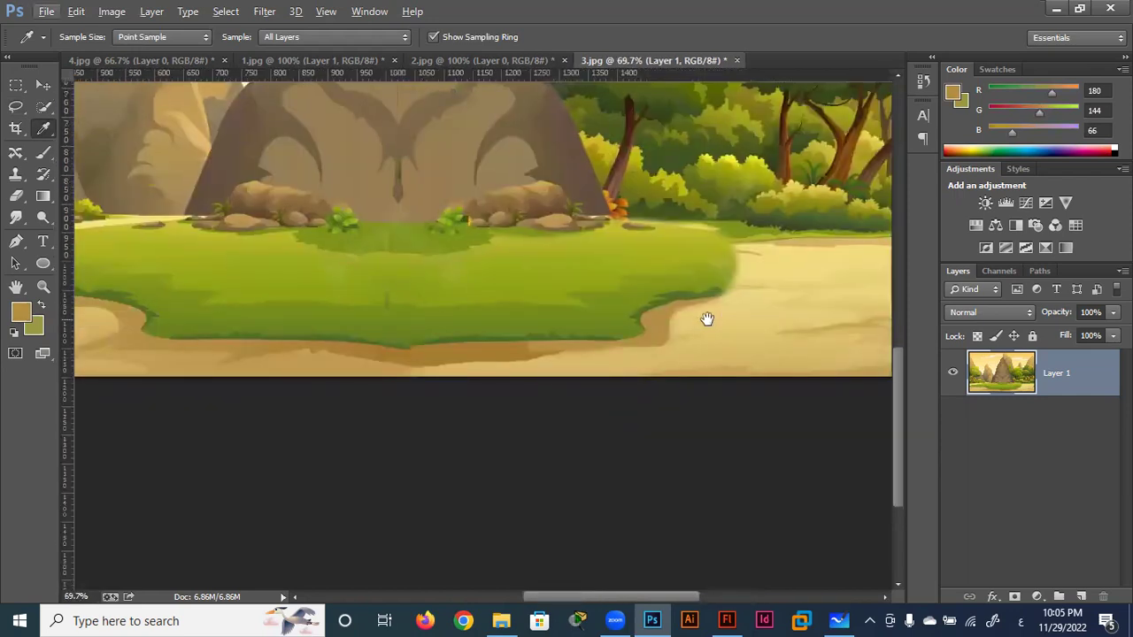
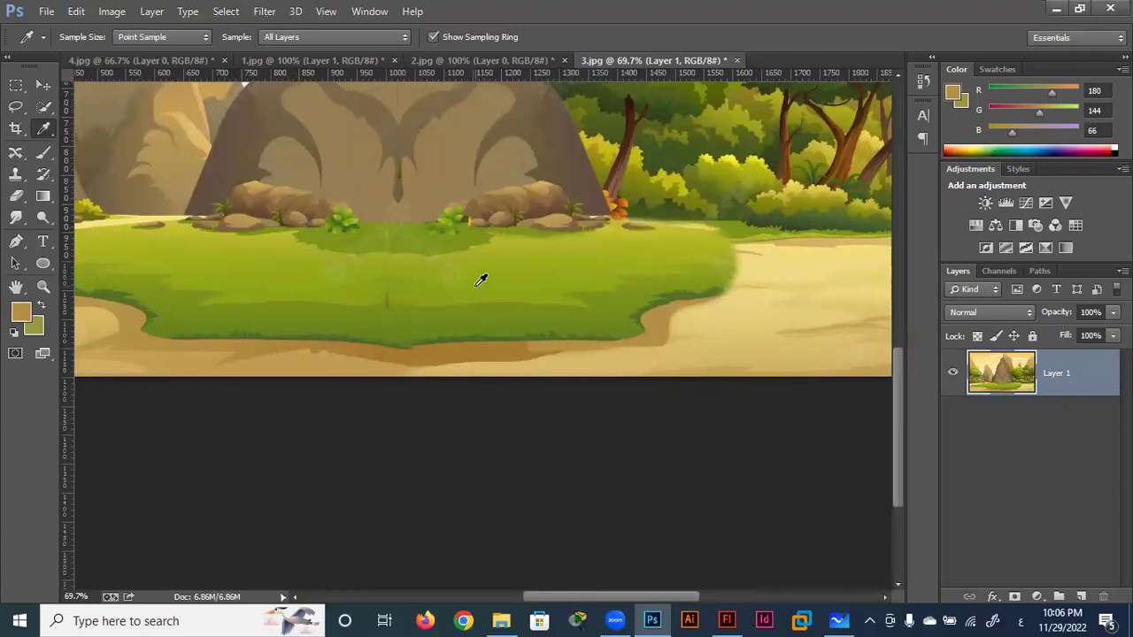
Step: Clone Stamp nearby rock over the seam in the mountain's centre
drag(457, 236, 452, 453)
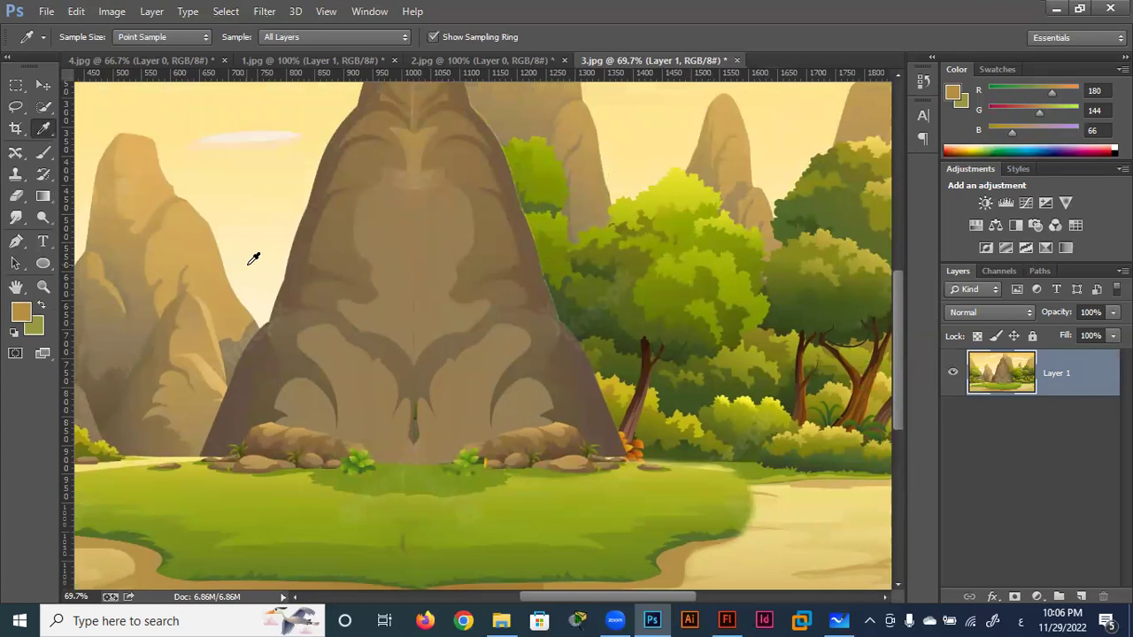
click(16, 175)
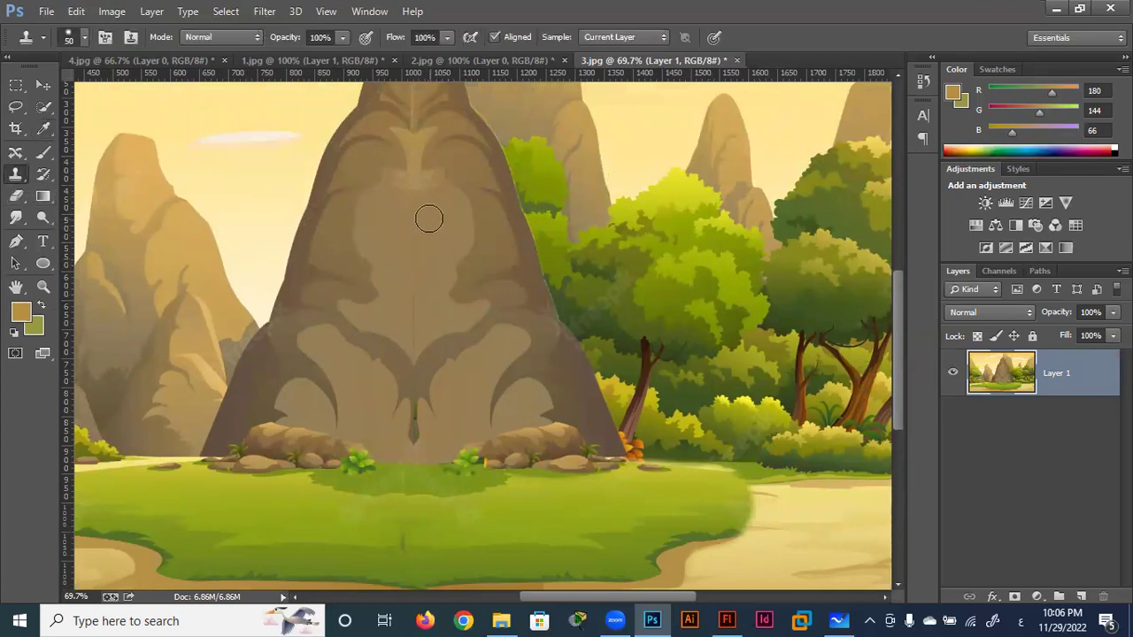
drag(412, 220, 414, 328)
alt+click(412, 210)
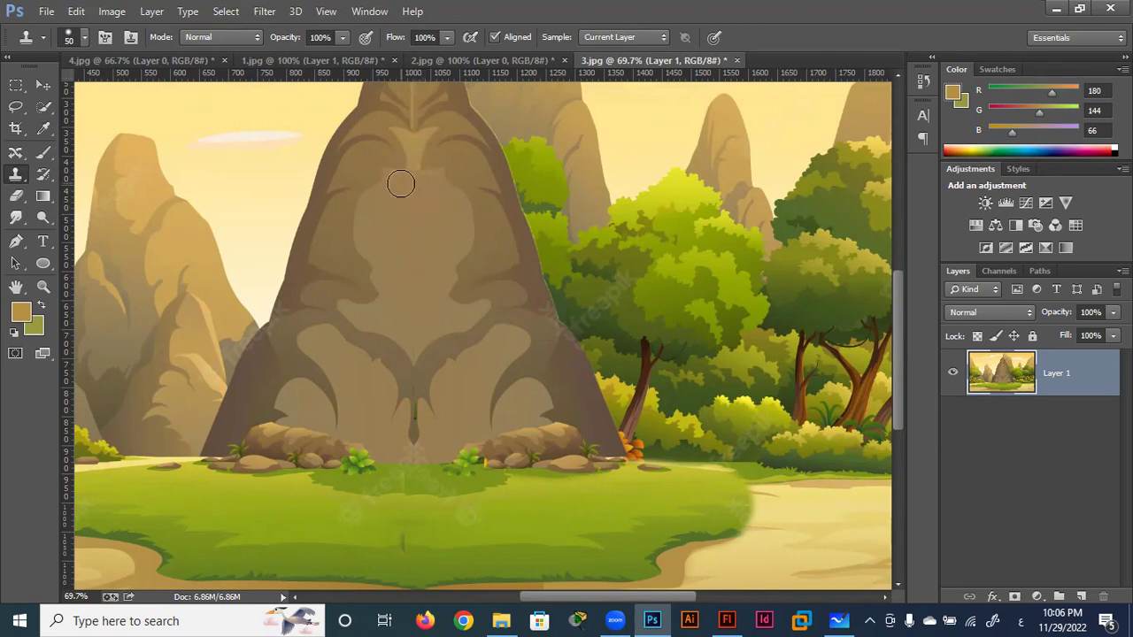
mouse_move(432, 180)
mouse_down()
mouse_move(402, 180)
mouse_move(405, 226)
mouse_up()
Step: Clone grass over the seam below the rocks and repaint the dark drip with rock
alt+click(412, 324)
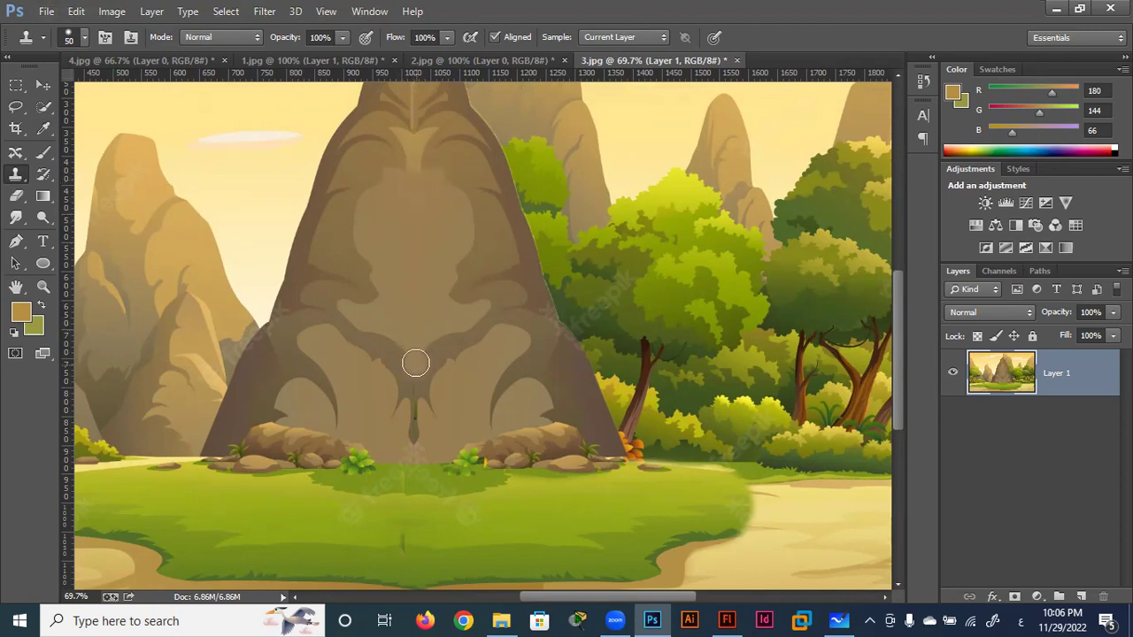
mouse_move(428, 473)
mouse_down()
mouse_move(462, 512)
mouse_move(419, 519)
mouse_up()
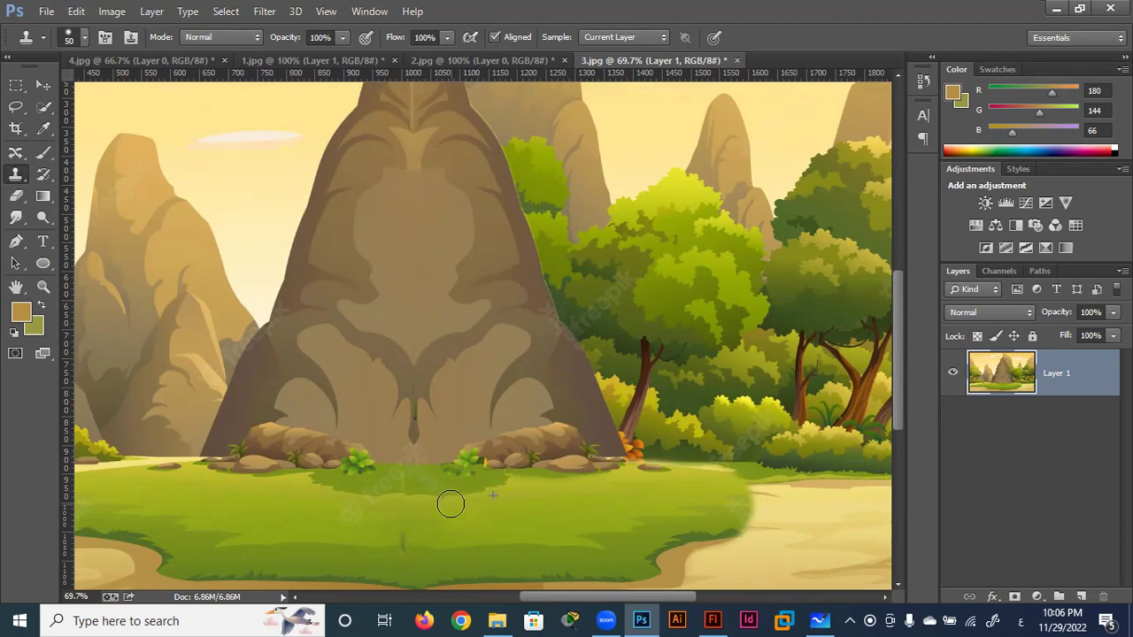
alt+click(299, 497)
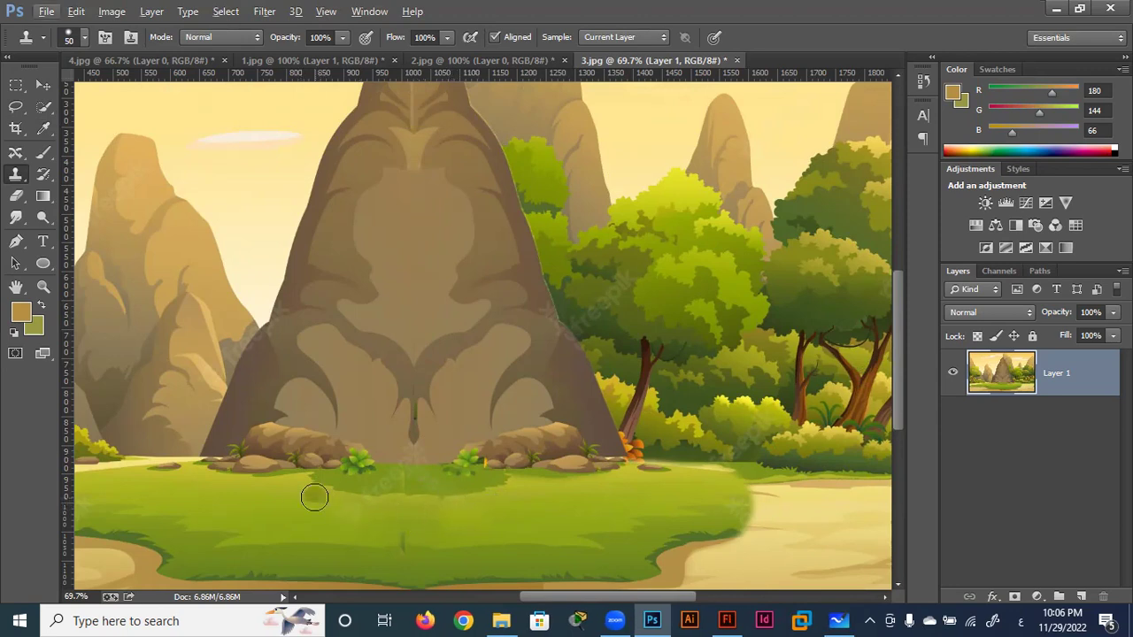
mouse_move(350, 515)
mouse_down()
mouse_move(354, 480)
mouse_move(394, 478)
mouse_move(433, 531)
mouse_move(455, 463)
mouse_move(461, 492)
mouse_move(455, 467)
mouse_move(397, 483)
mouse_up()
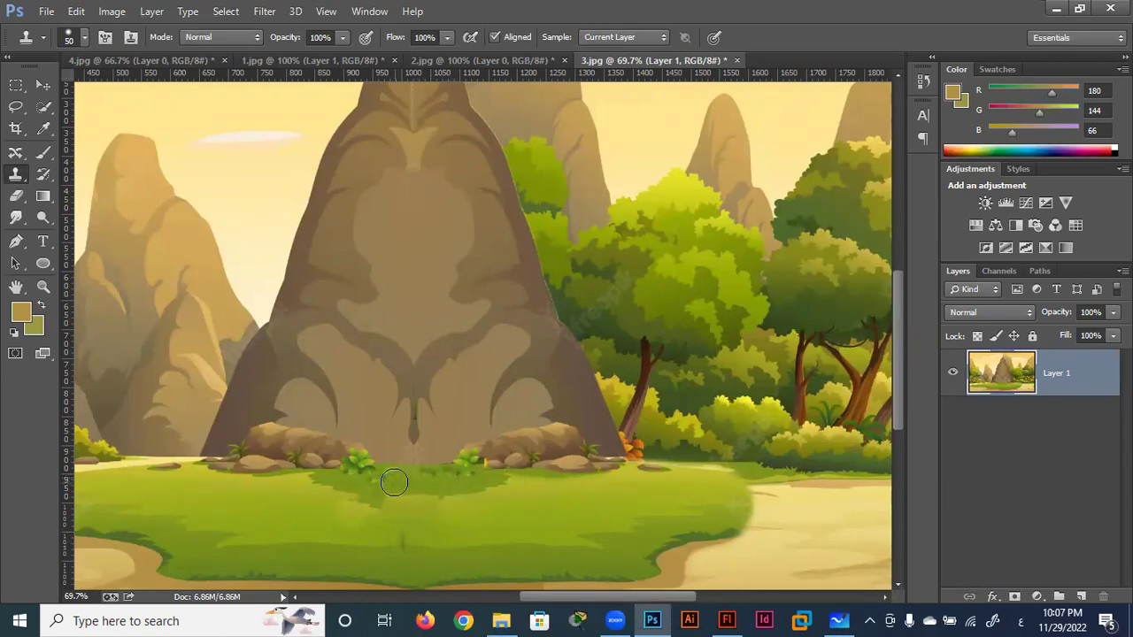
alt+click(445, 435)
drag(430, 443, 414, 446)
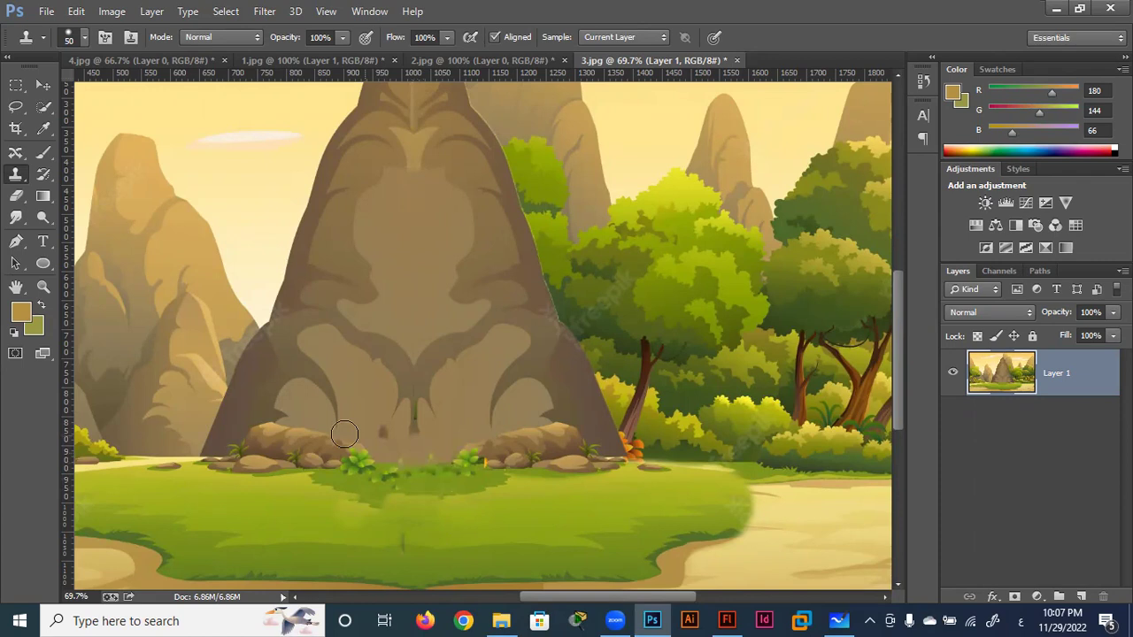
scroll(358, 478, down, 2)
Step: Clone over the light stripe near the peak with a size-35 brush and Aligned unticked
scroll(366, 451, down, 2)
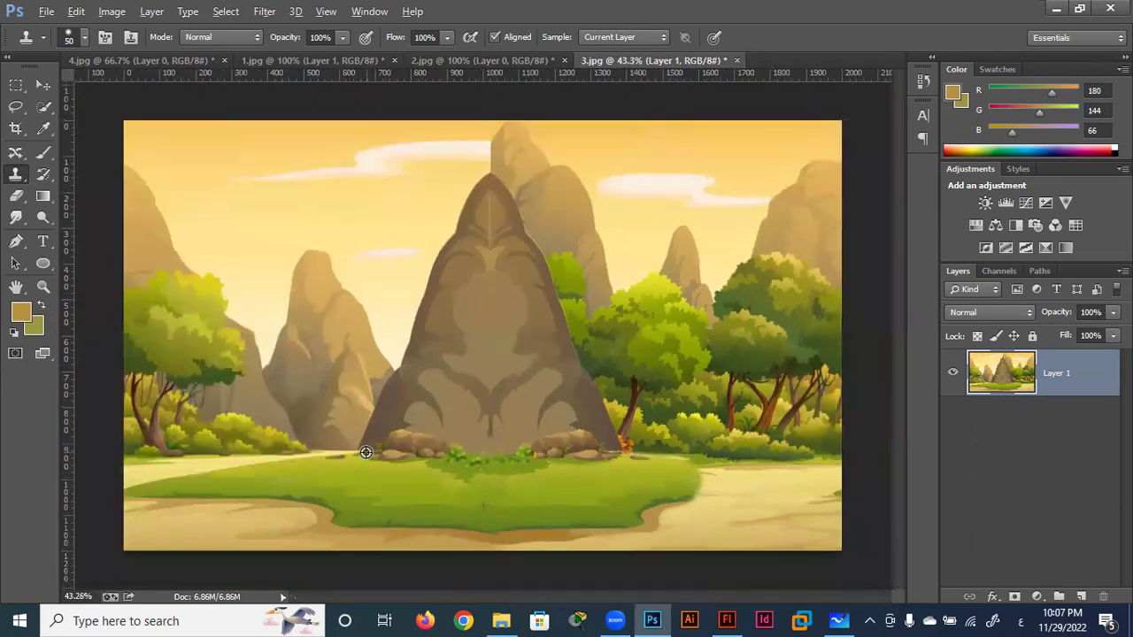
scroll(490, 328, up, 3)
scroll(489, 325, up, 2)
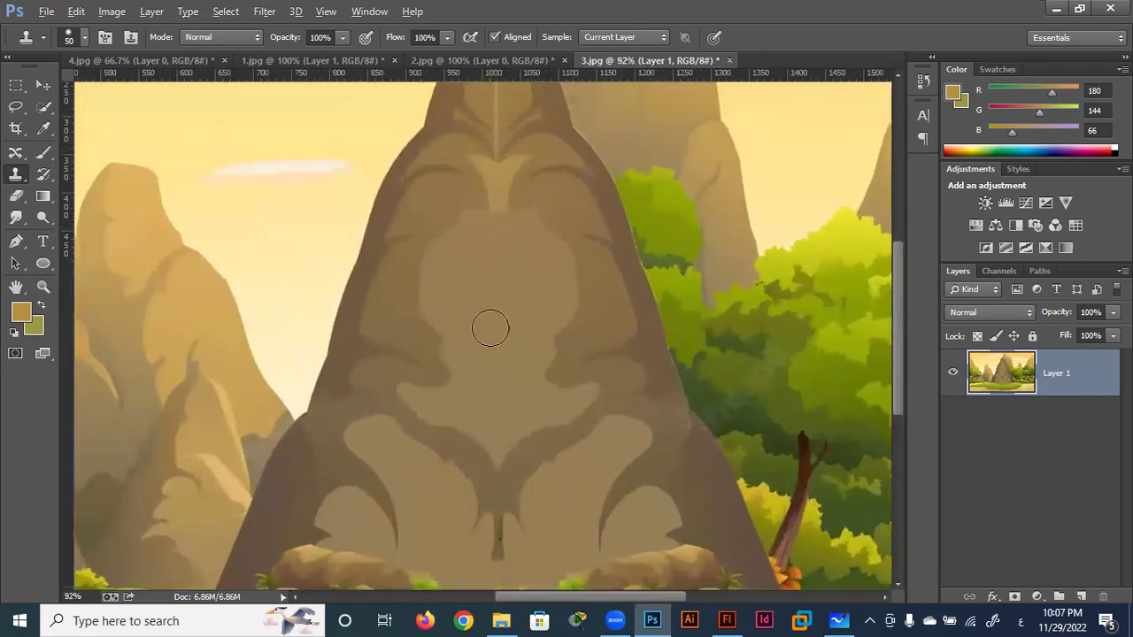
drag(509, 342, 512, 412)
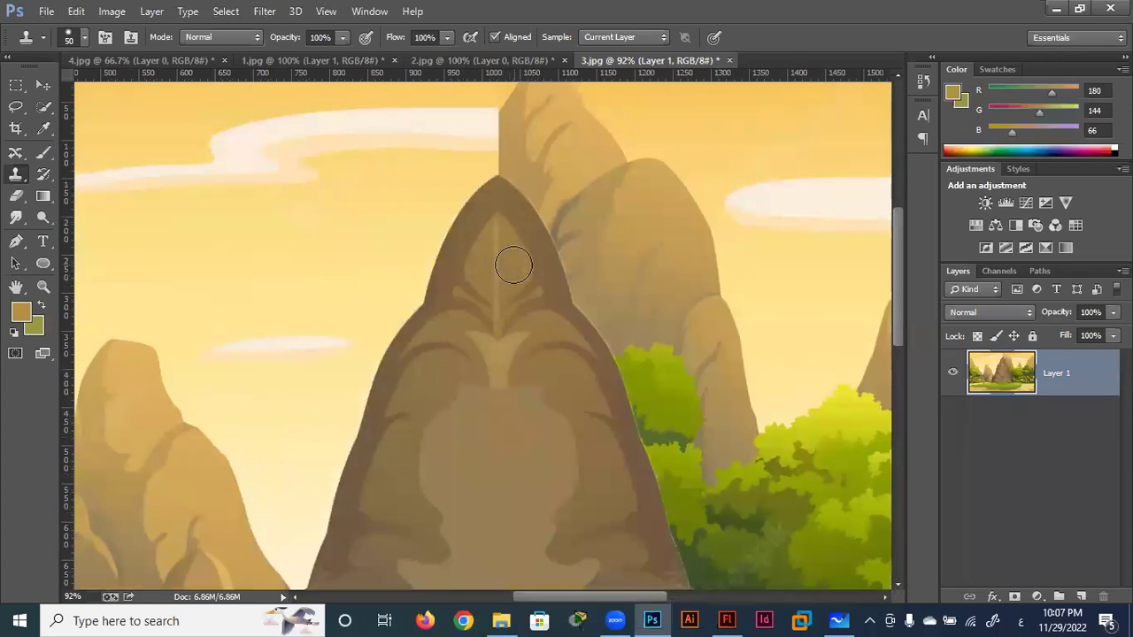
key(bracketleft)
key(bracketleft)
key(bracketleft)
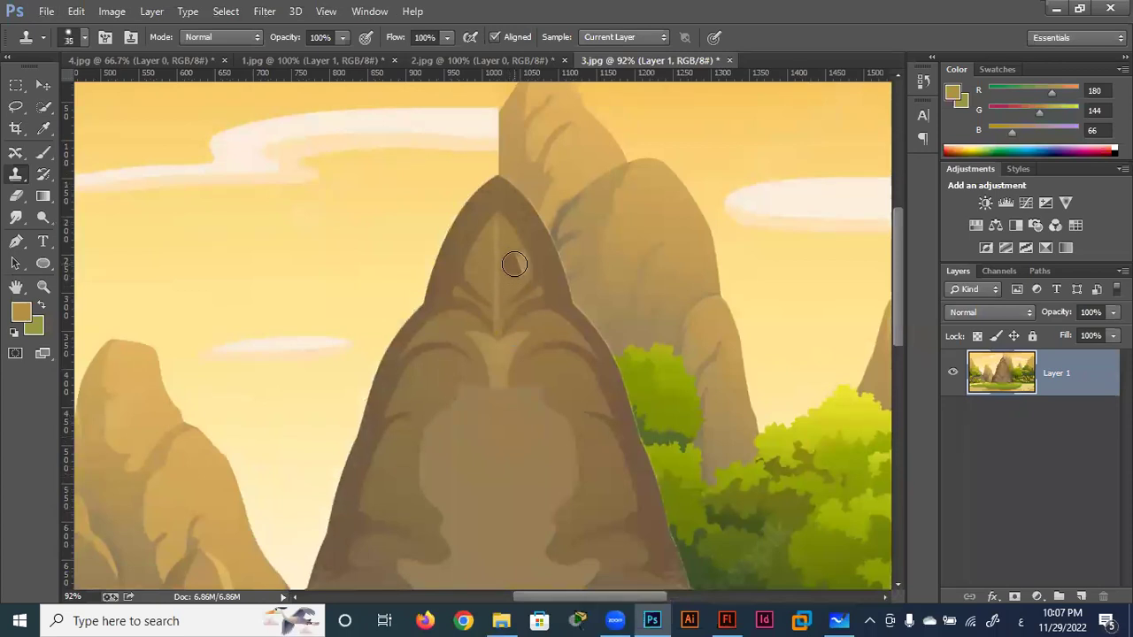
mouse_move(513, 260)
mouse_down()
mouse_move(498, 253)
mouse_move(497, 269)
mouse_up()
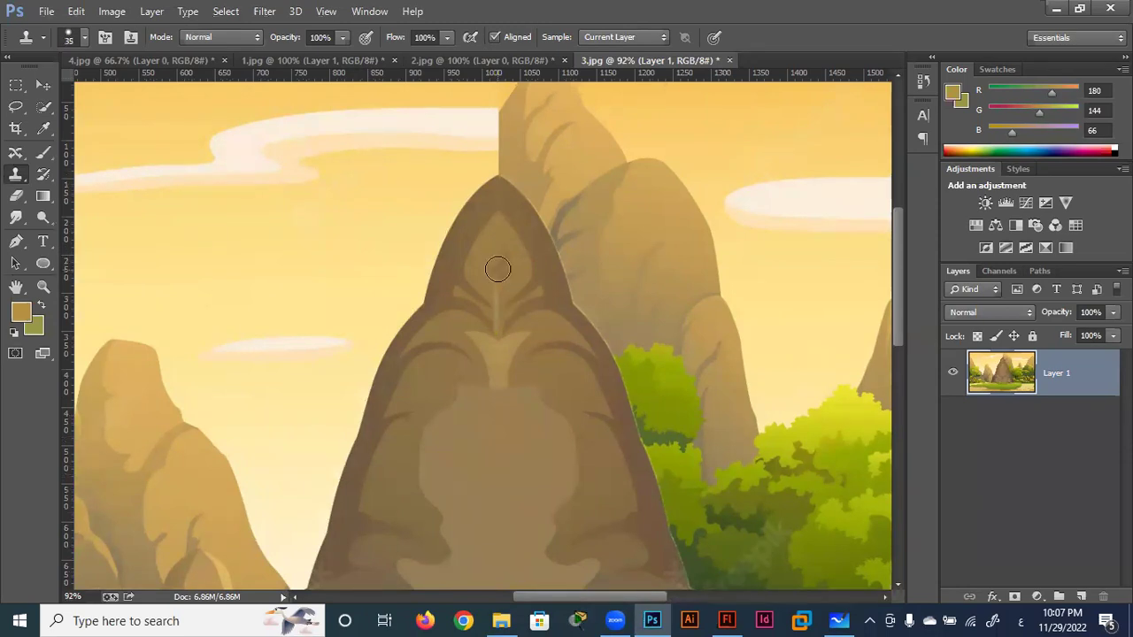
click(494, 37)
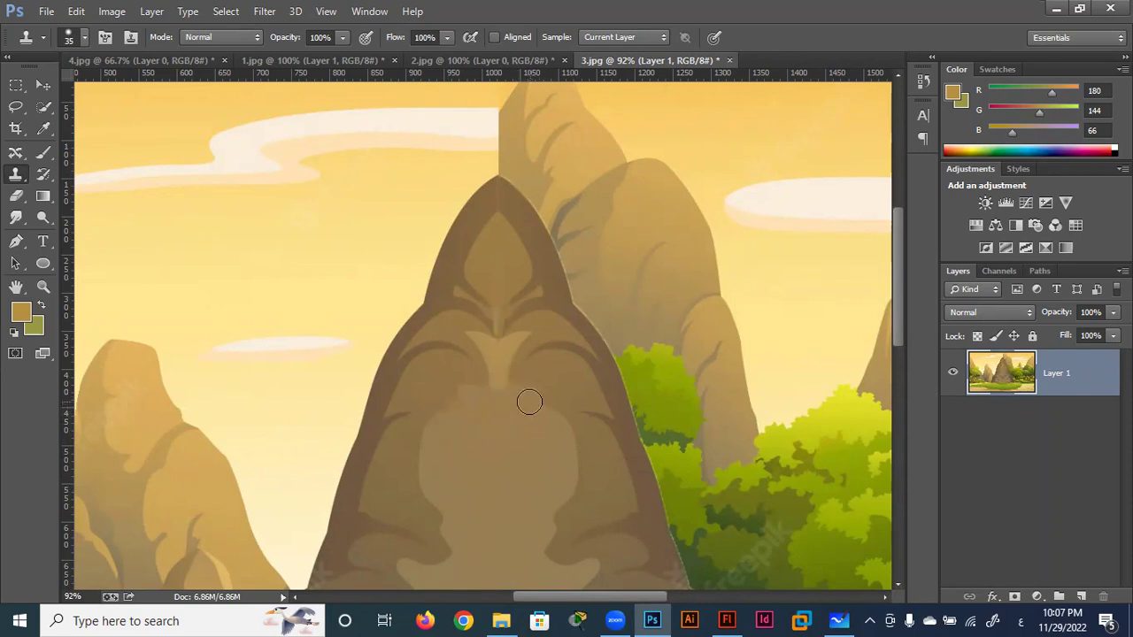
scroll(553, 266, up, 2)
scroll(540, 301, up, 1)
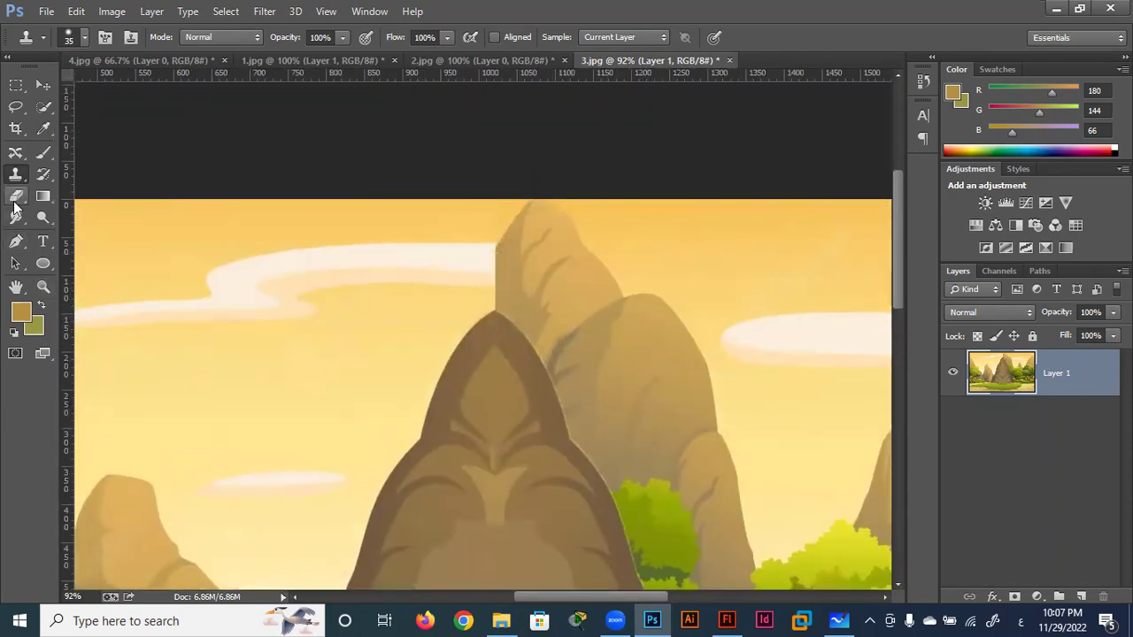
Step: Lasso the pale gap between the cloud and the rear mountain beside the peak
click(15, 108)
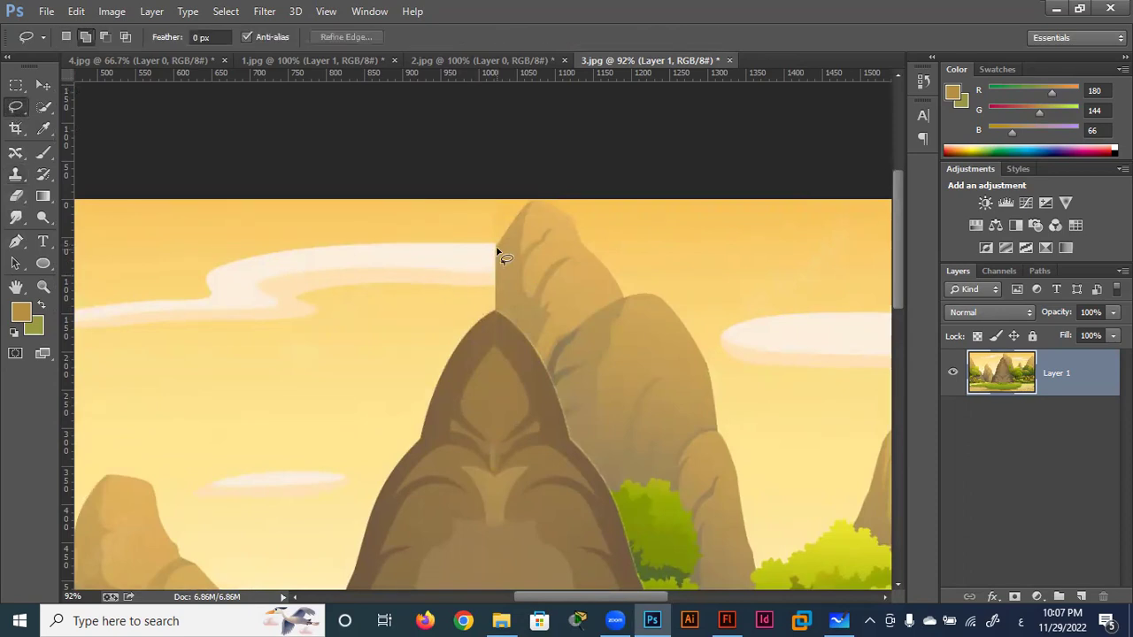
drag(496, 252, 469, 312)
drag(472, 327, 486, 317)
mouse_move(500, 314)
mouse_down()
mouse_move(508, 286)
mouse_move(495, 251)
mouse_up()
Step: Fill the gap with the sampled mountain tan colour and deselect
click(44, 128)
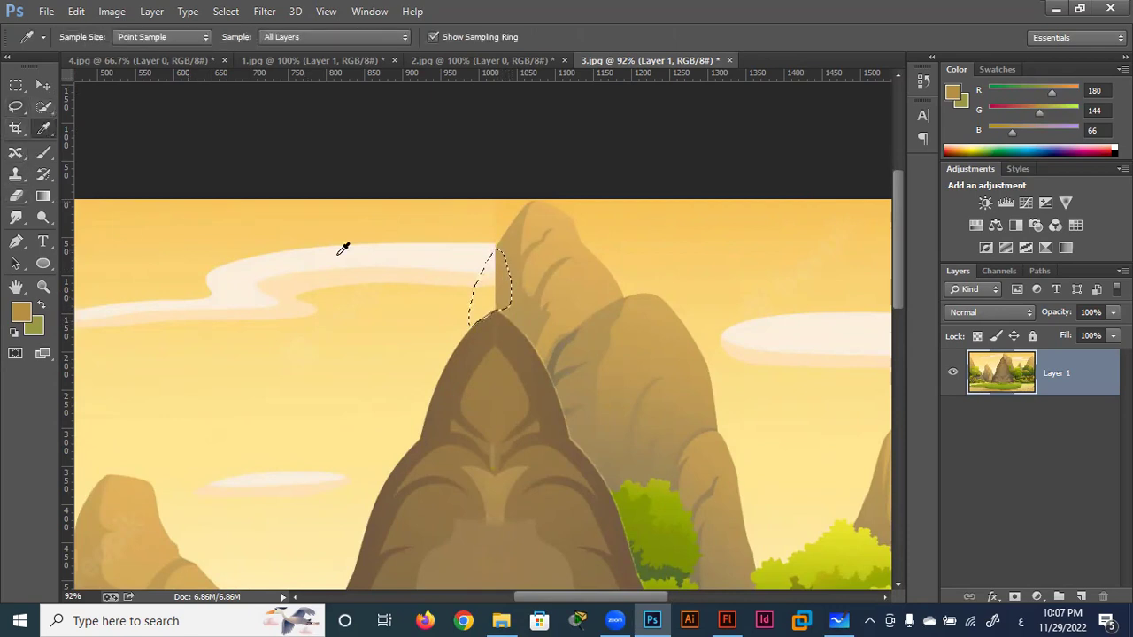
drag(513, 271, 512, 296)
key(alt+BackSpace)
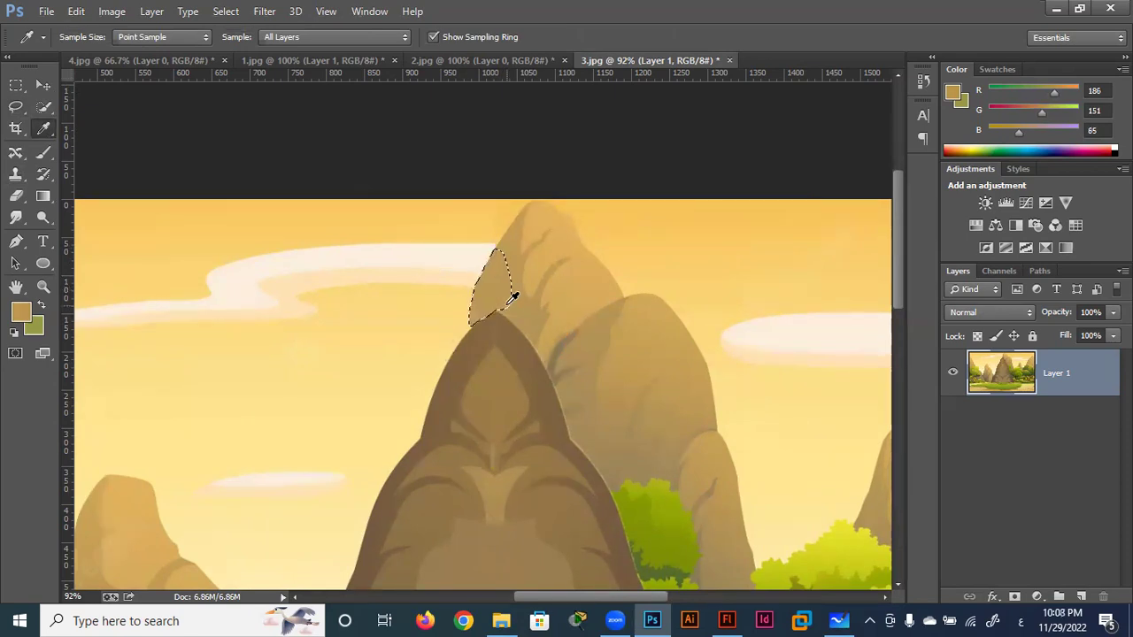
key(ctrl+d)
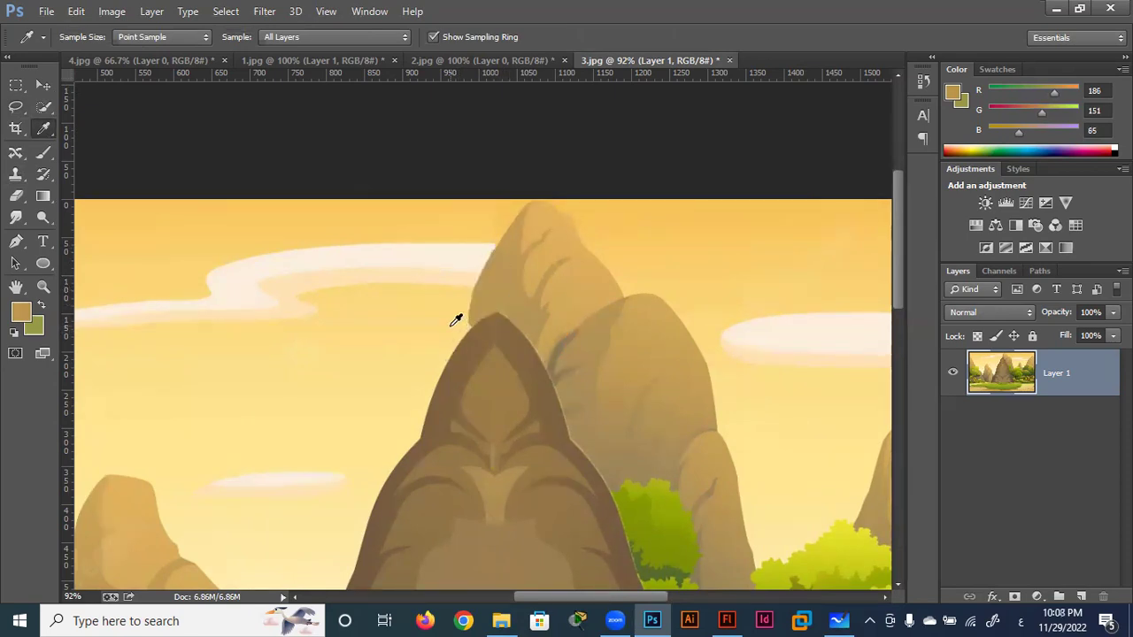
scroll(457, 319, down, 1)
scroll(458, 319, down, 2)
scroll(456, 319, down, 2)
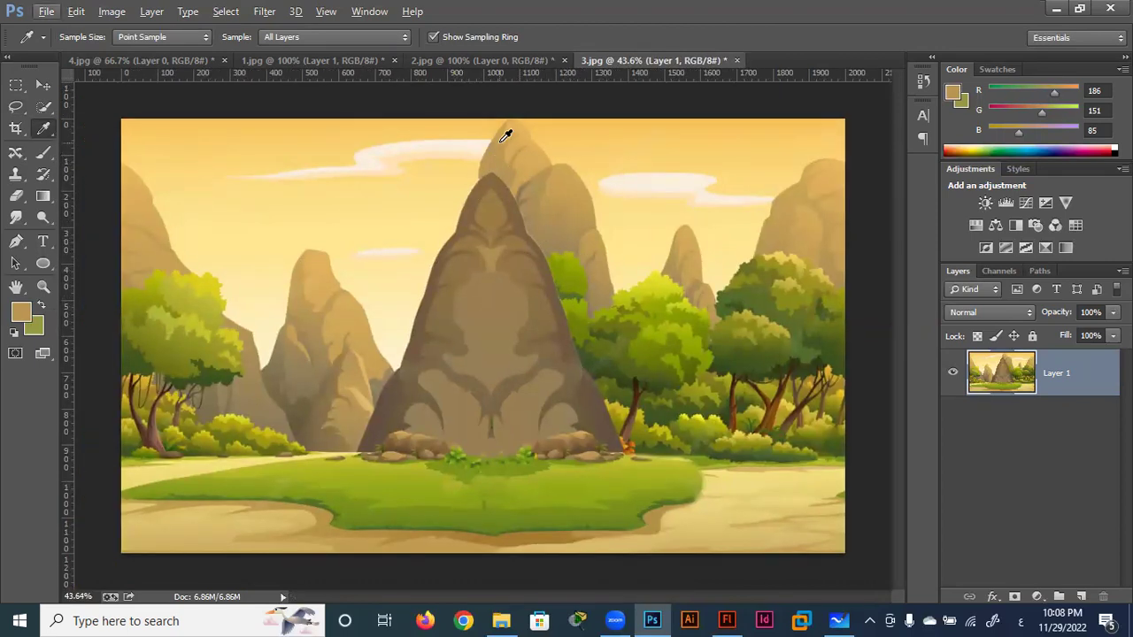
scroll(492, 237, up, 1)
scroll(494, 235, up, 1)
Step: Zoom to the peak and discard a small trial lasso selection at its left edge
scroll(494, 237, up, 1)
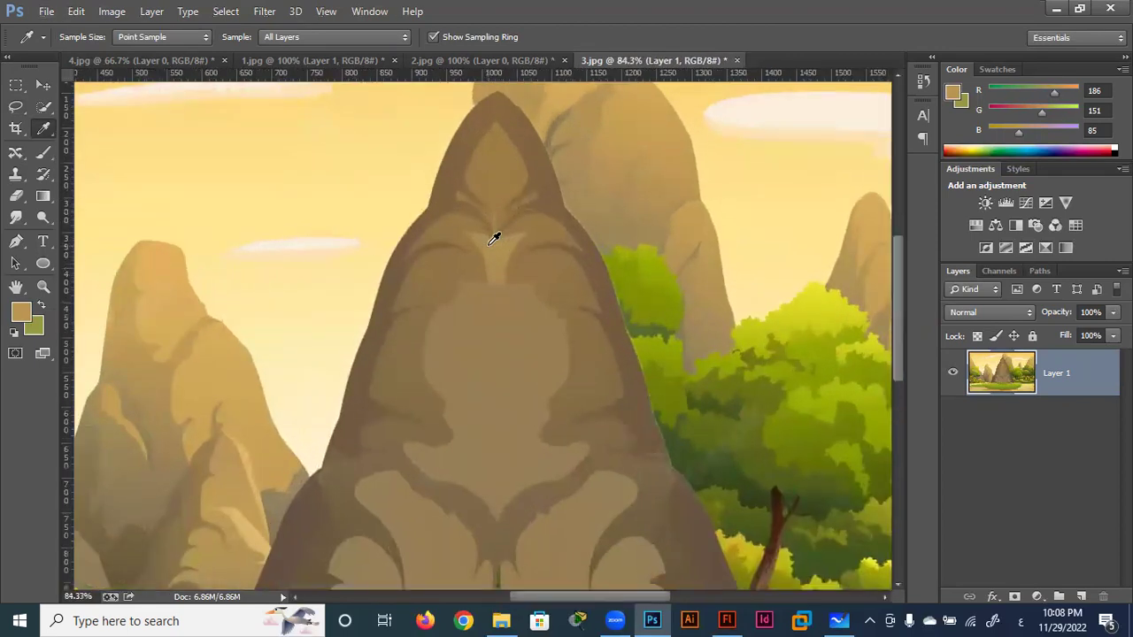
scroll(496, 233, up, 1)
drag(511, 167, 511, 324)
scroll(512, 324, up, 1)
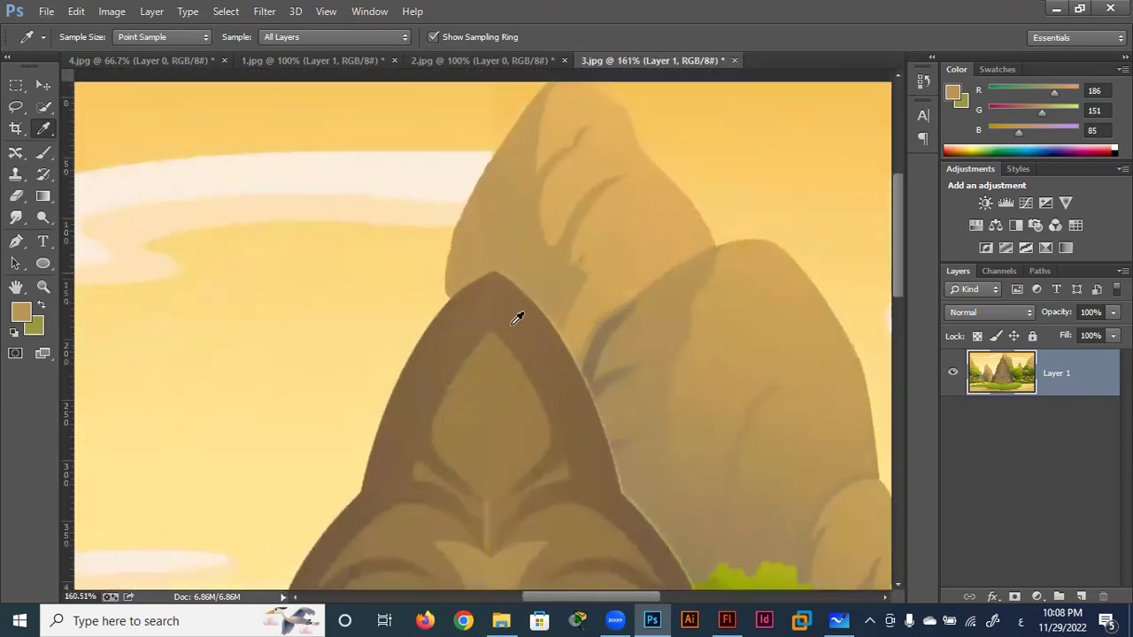
scroll(519, 313, up, 1)
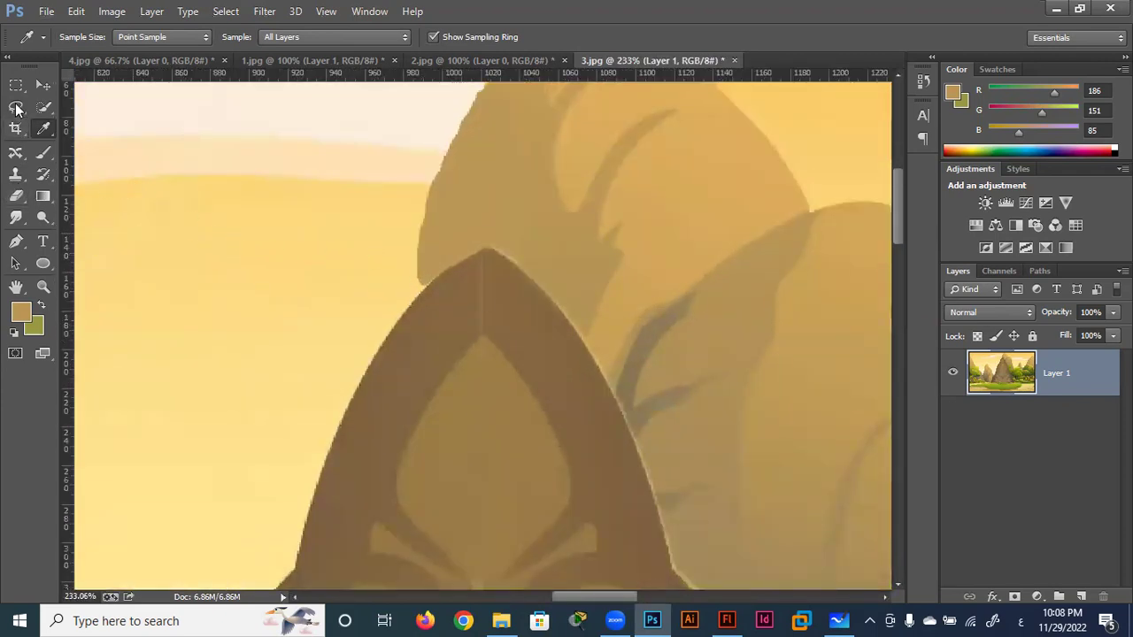
click(16, 107)
drag(420, 279, 422, 291)
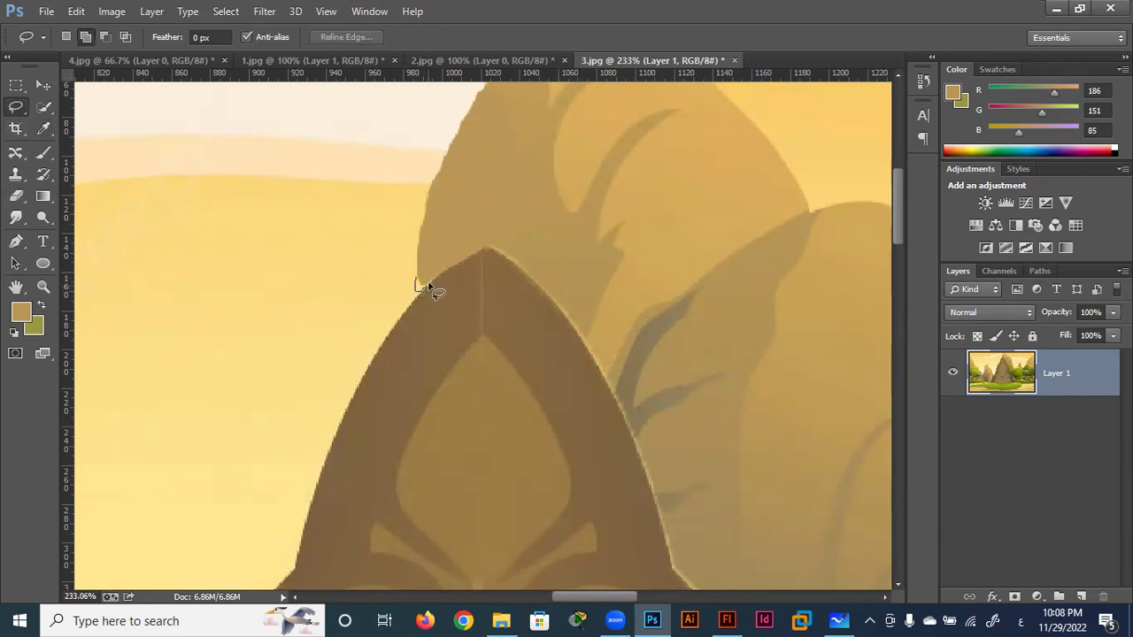
drag(422, 291, 417, 283)
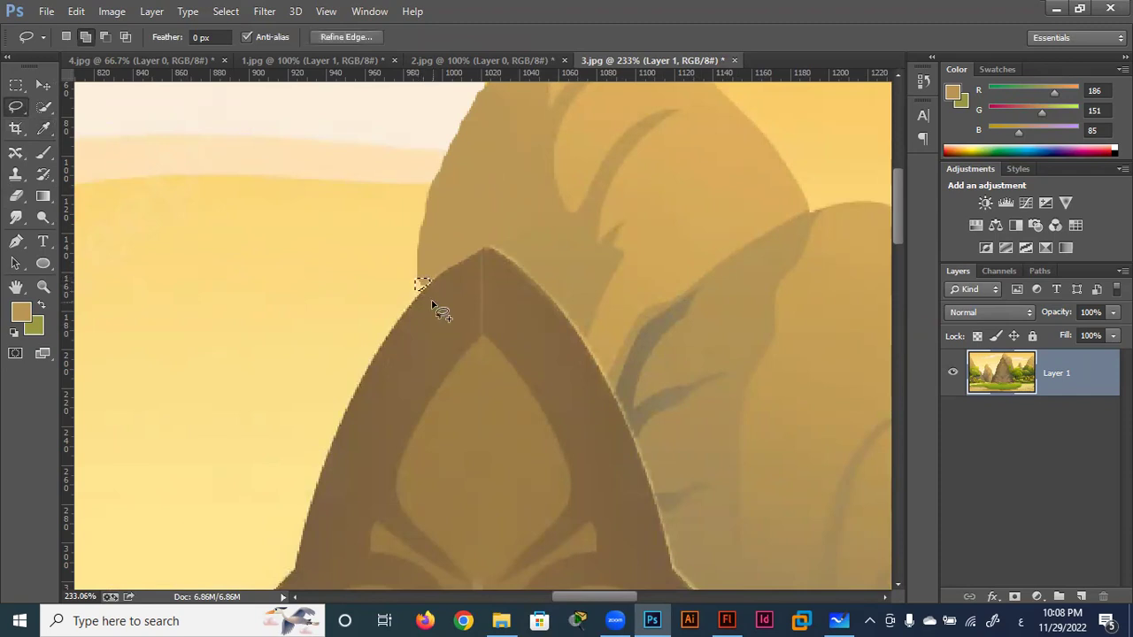
click(432, 306)
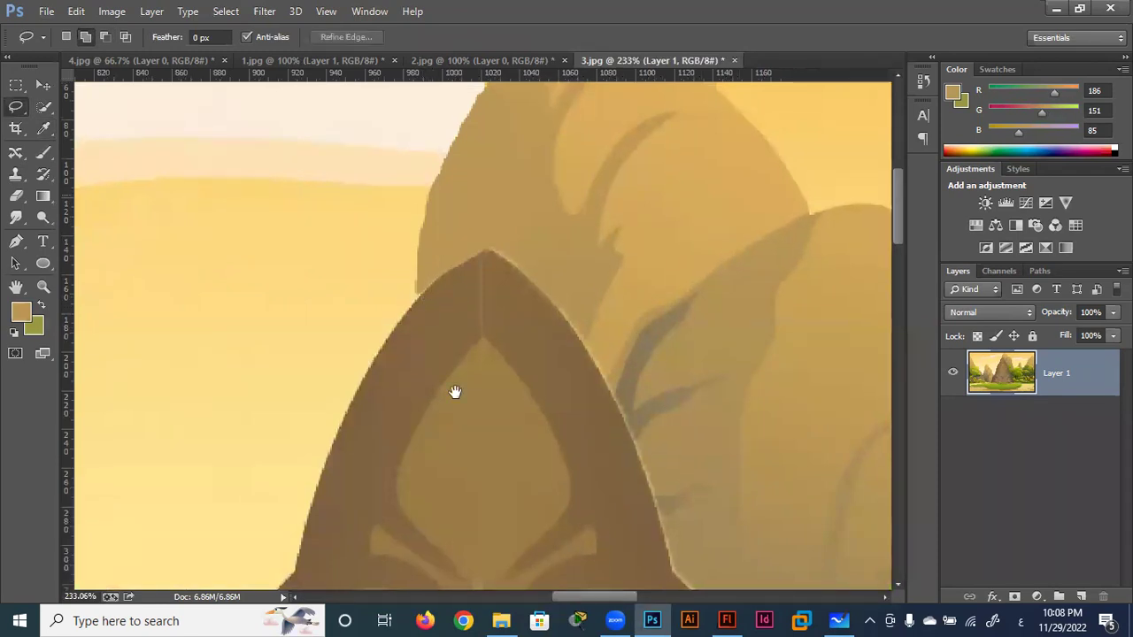
Step: Fill a selection beside the rear mountain's edge with the pale yellow sky colour
scroll(456, 381, up, 5)
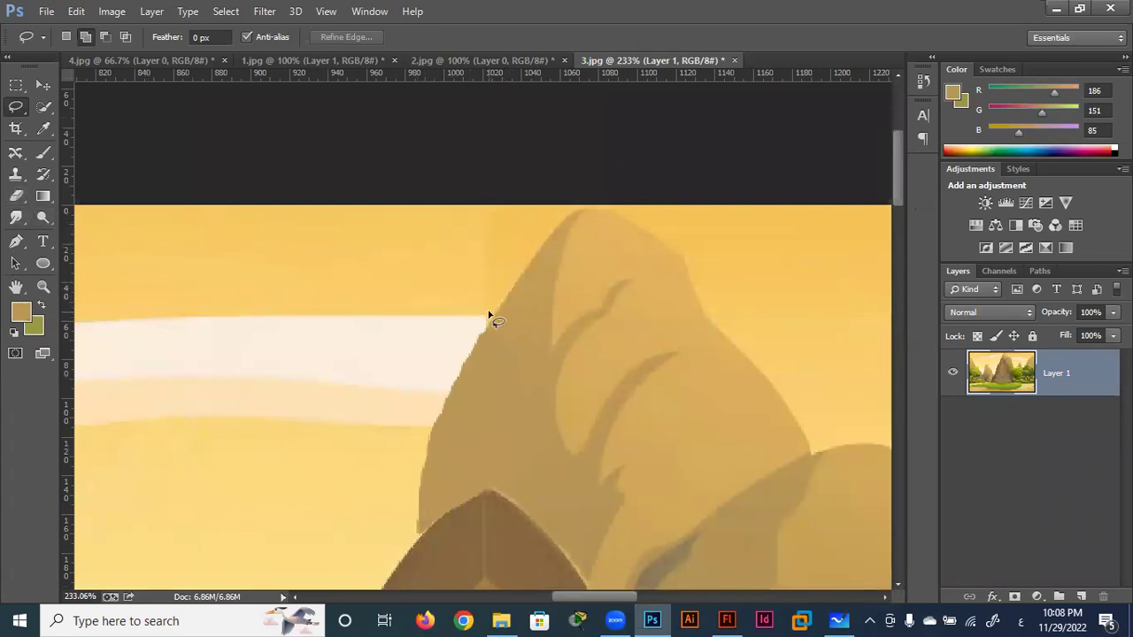
mouse_move(483, 316)
mouse_down()
mouse_move(570, 206)
mouse_move(472, 192)
mouse_move(430, 260)
mouse_move(483, 316)
mouse_up()
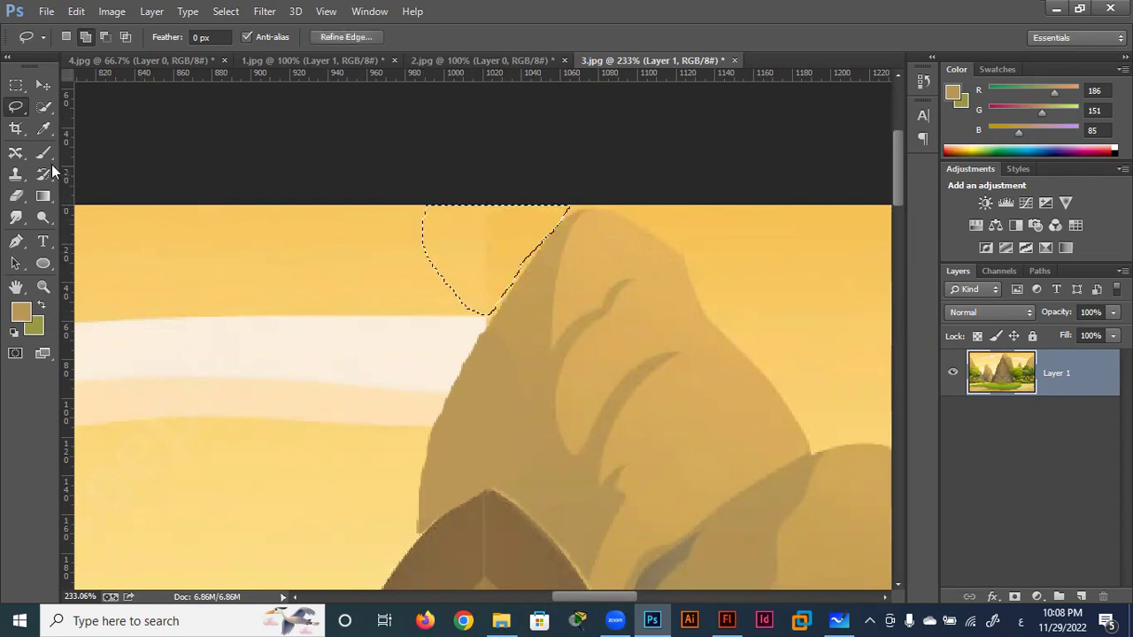
key(i)
click(390, 253)
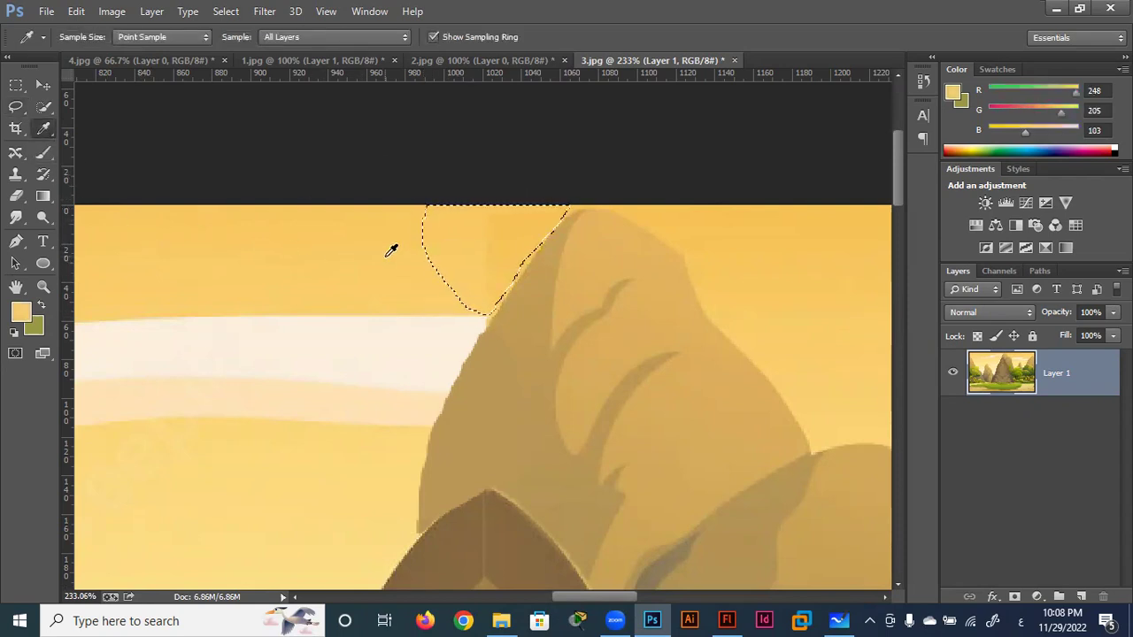
key(alt+BackSpace)
key(ctrl+d)
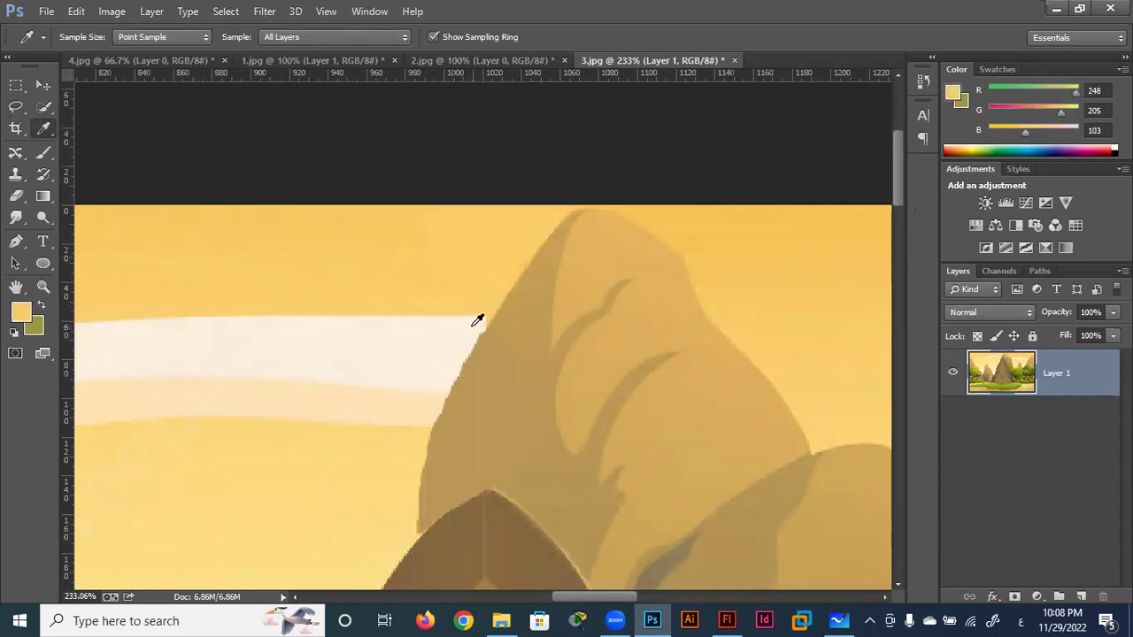
Step: Sample the cloud band's light cream as foreground colour and fit the image on screen
click(17, 108)
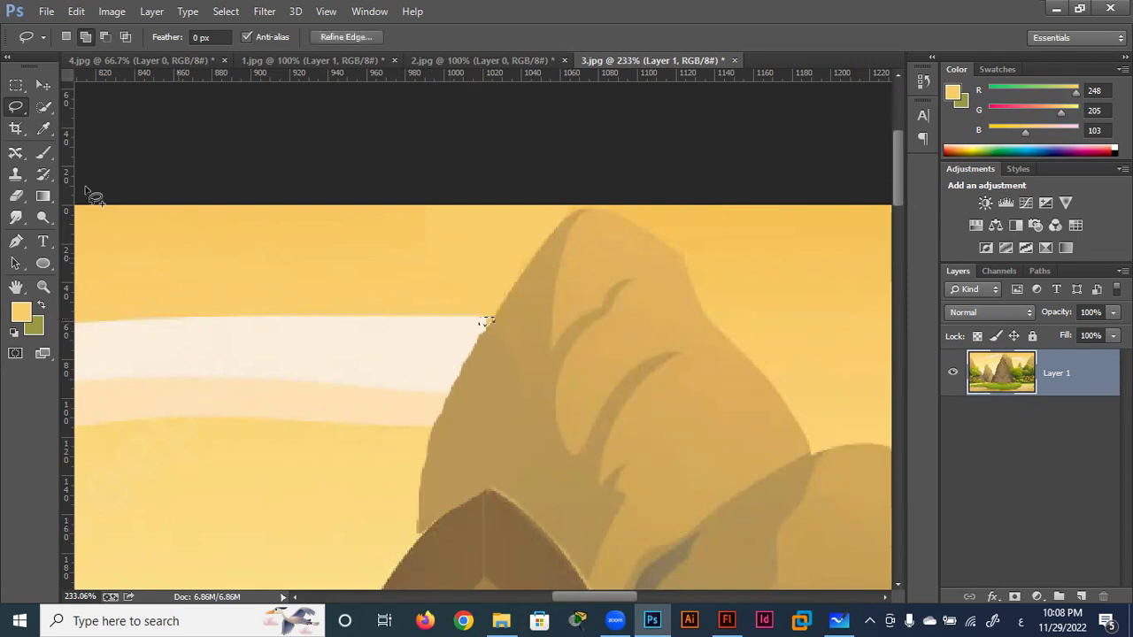
click(43, 128)
click(470, 324)
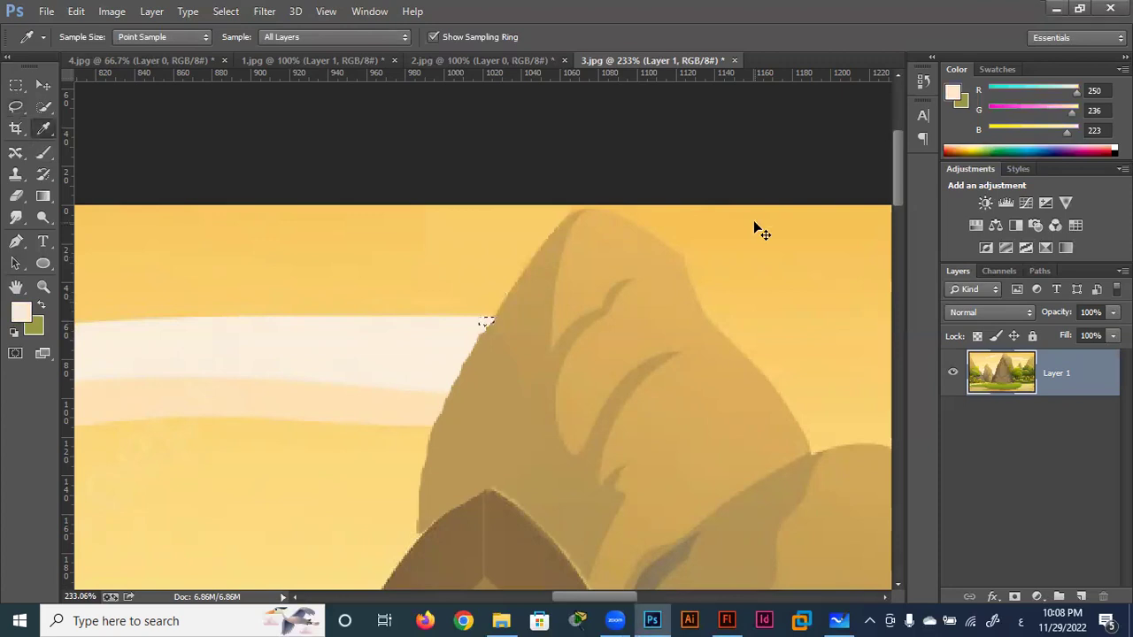
key(ctrl+0)
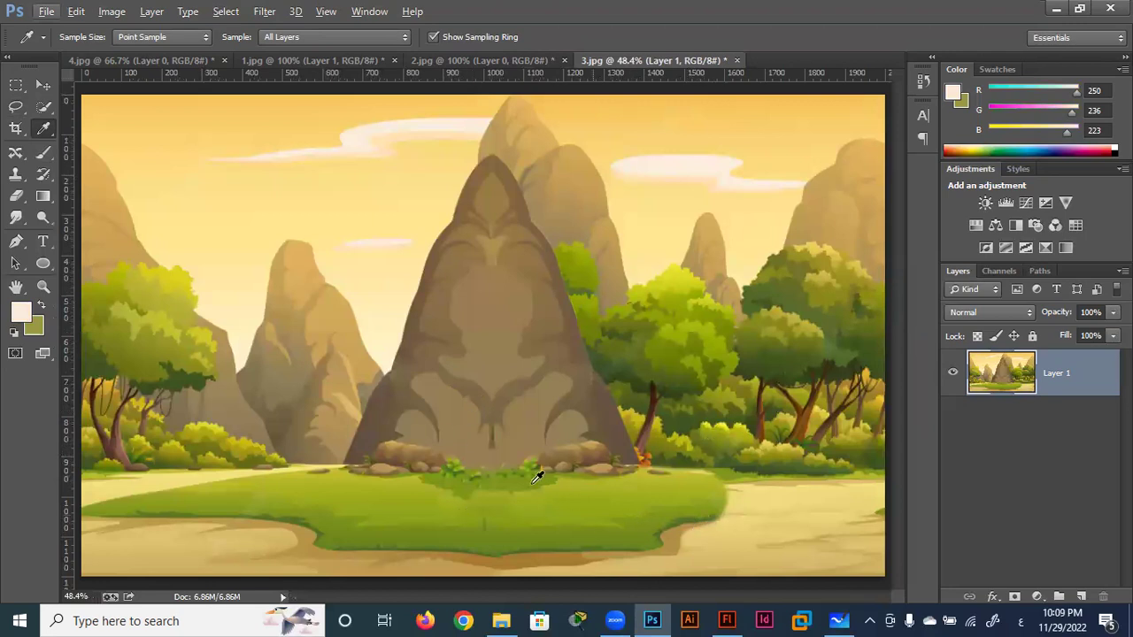
Step: Set the Clone Stamp brush to size 20 and sample a source near the mountain peak
scroll(498, 359, up, 1)
scroll(499, 358, up, 3)
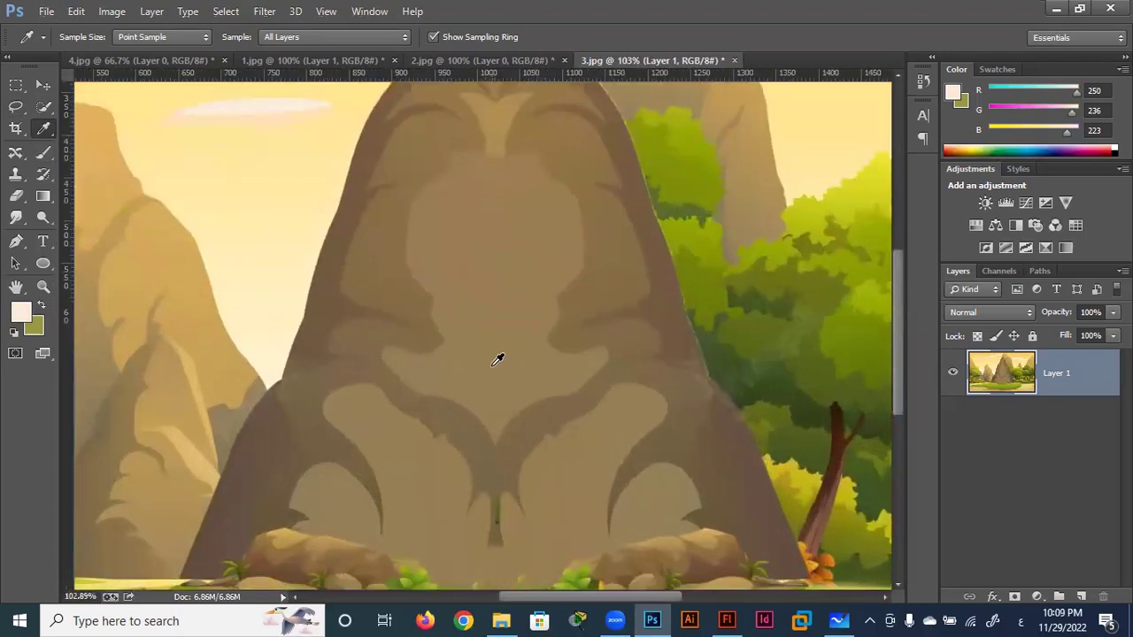
scroll(538, 200, up, 2)
scroll(531, 475, down, 2)
scroll(540, 416, up, 2)
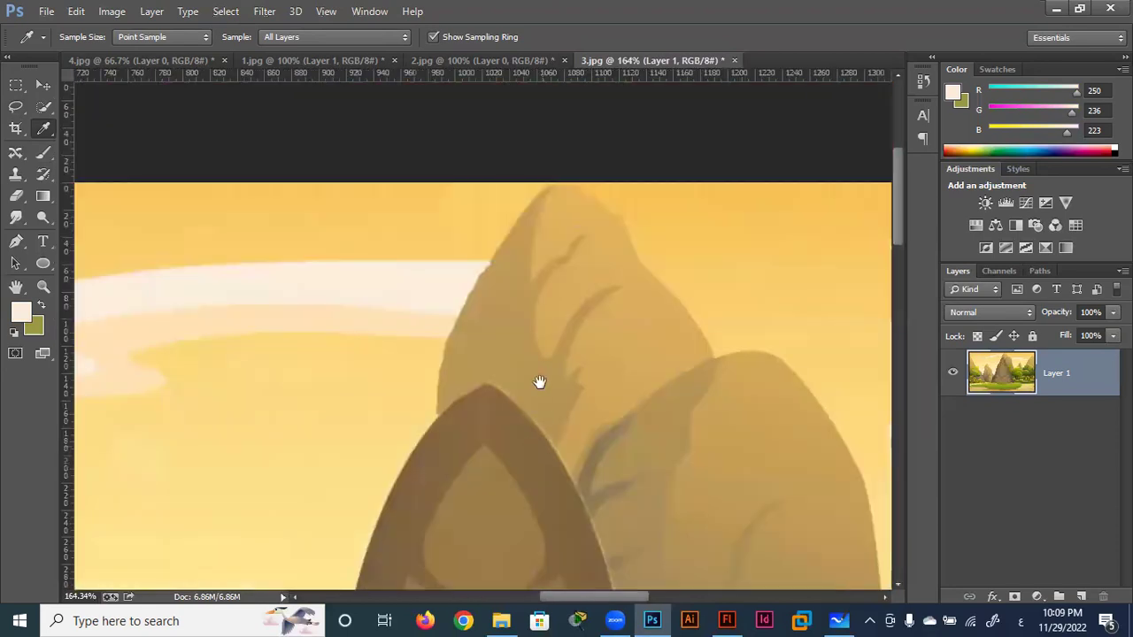
scroll(538, 283, down, 2)
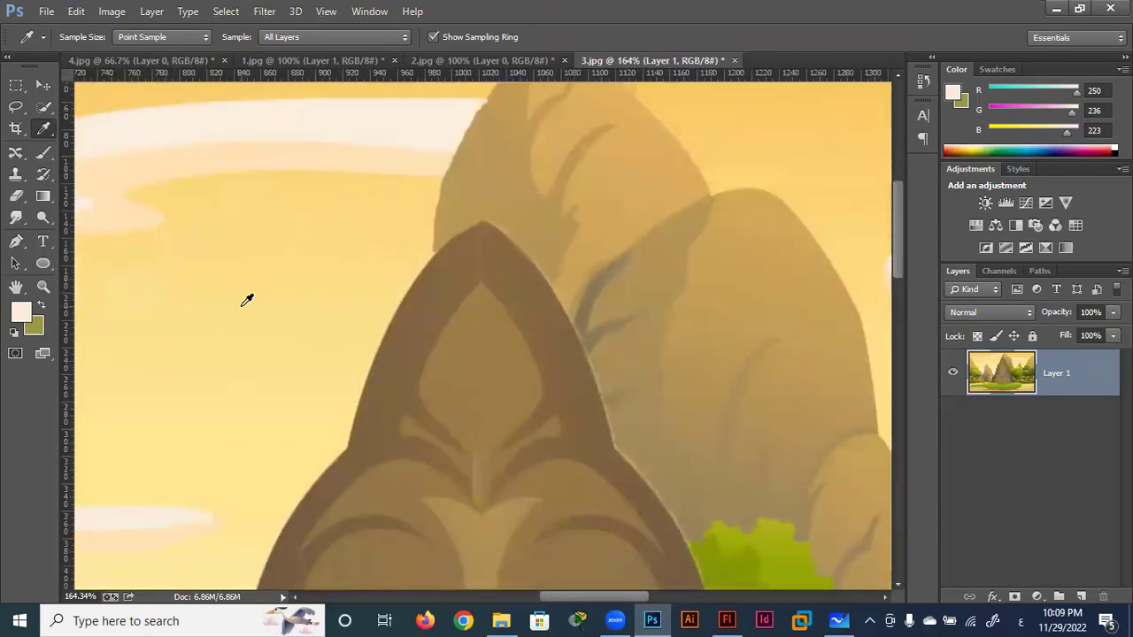
click(15, 175)
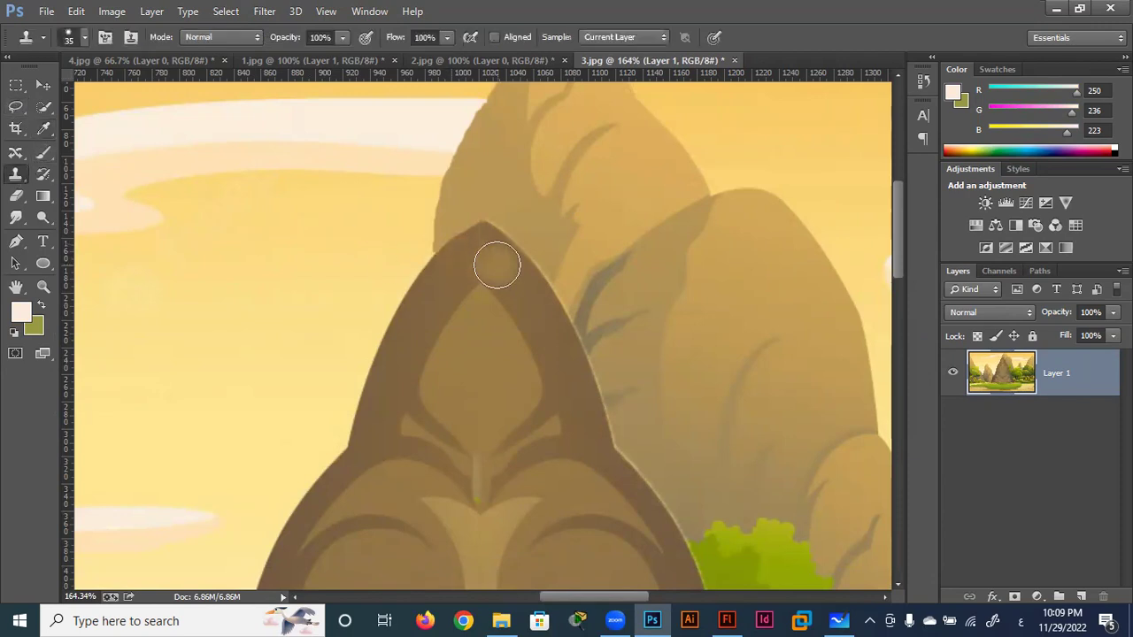
key(bracketleft)
key(bracketleft)
key(bracketright)
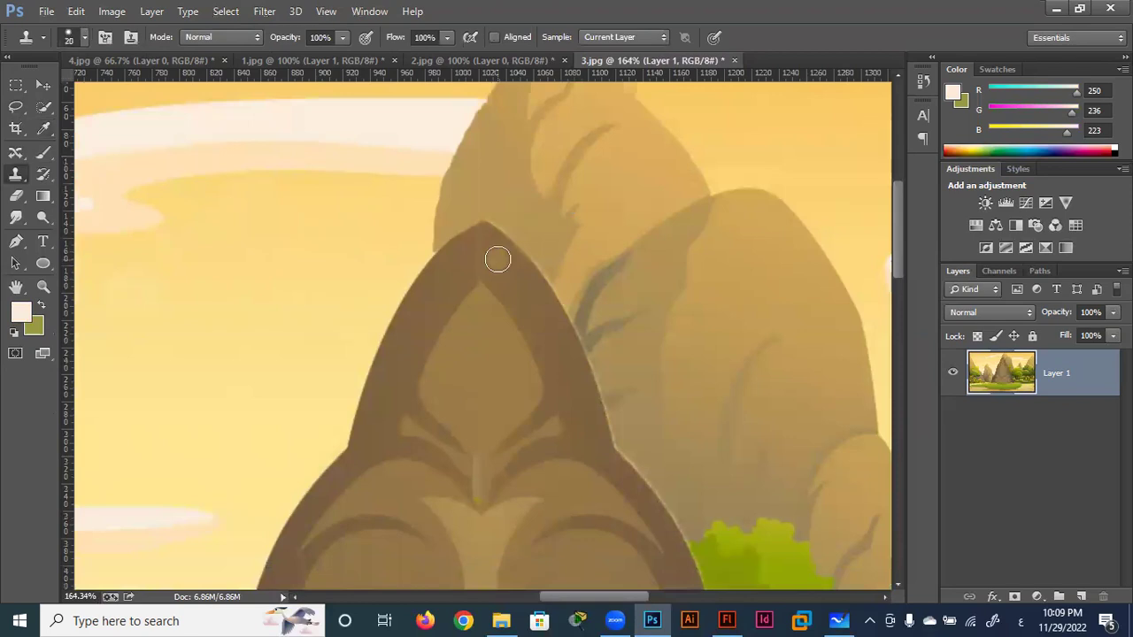
alt+click(497, 258)
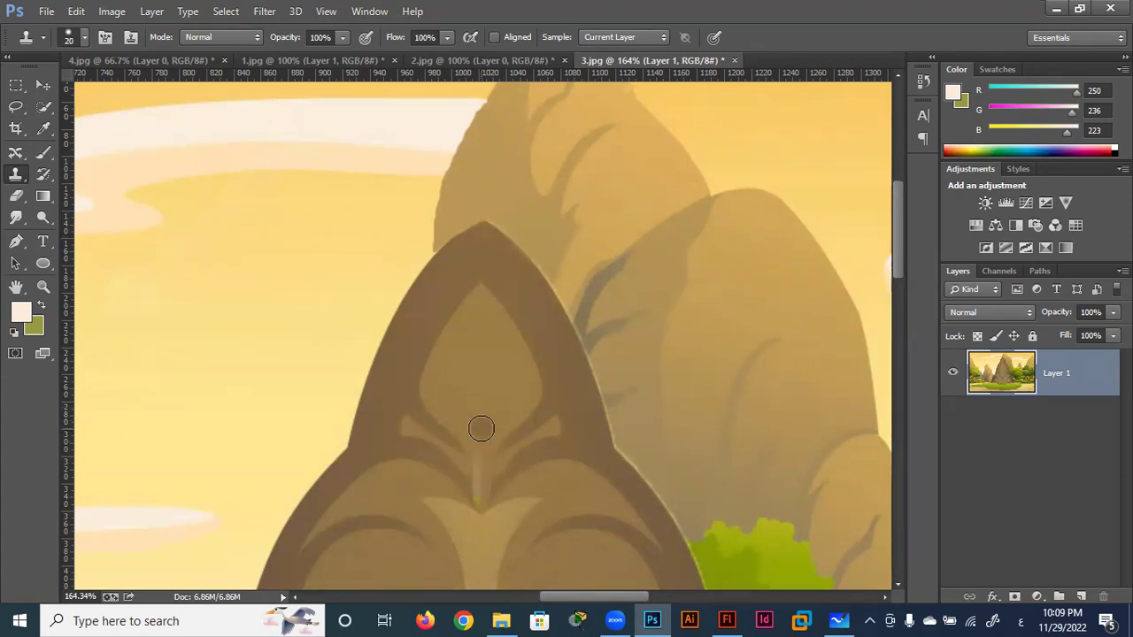
Step: With a size-9 brush, clone texture over the light stripe down the mountain's centre
scroll(480, 426, up, 3)
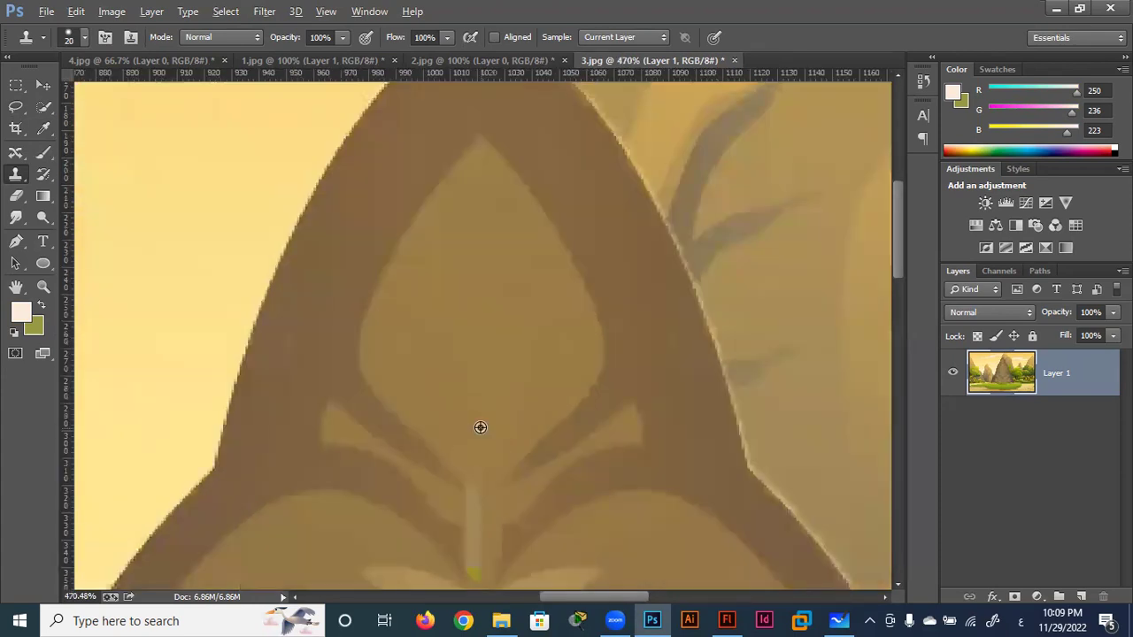
scroll(481, 427, up, 3)
scroll(502, 280, down, 3)
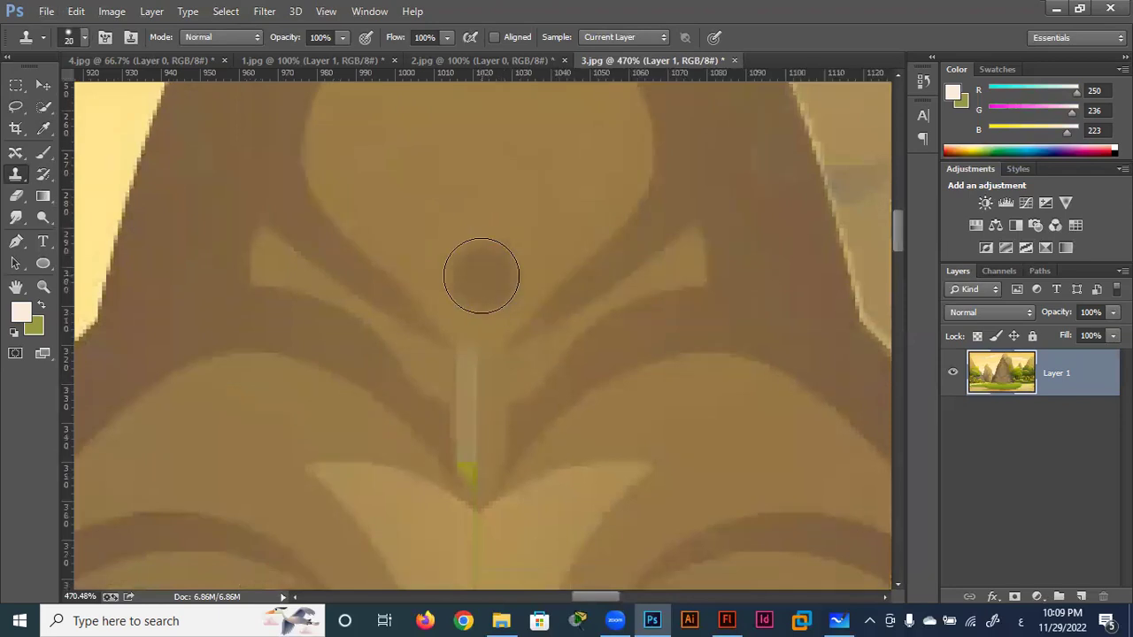
key(bracketleft)
key(bracketleft)
alt+click(470, 292)
drag(465, 361, 477, 478)
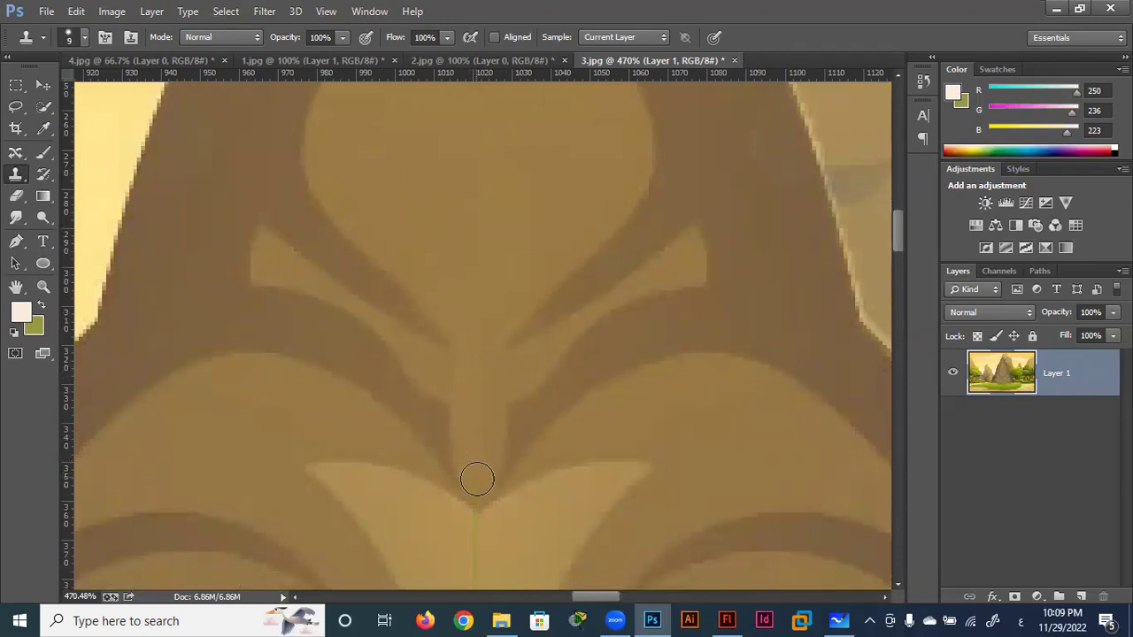
scroll(468, 397, down, 2)
scroll(470, 396, down, 2)
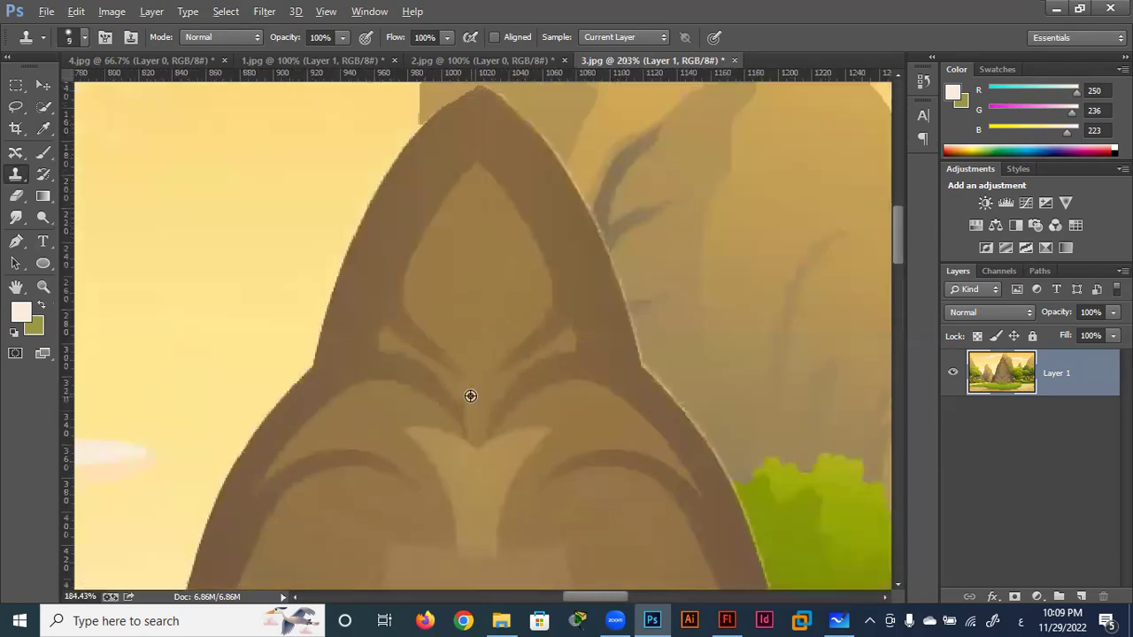
scroll(470, 396, down, 2)
scroll(470, 393, down, 2)
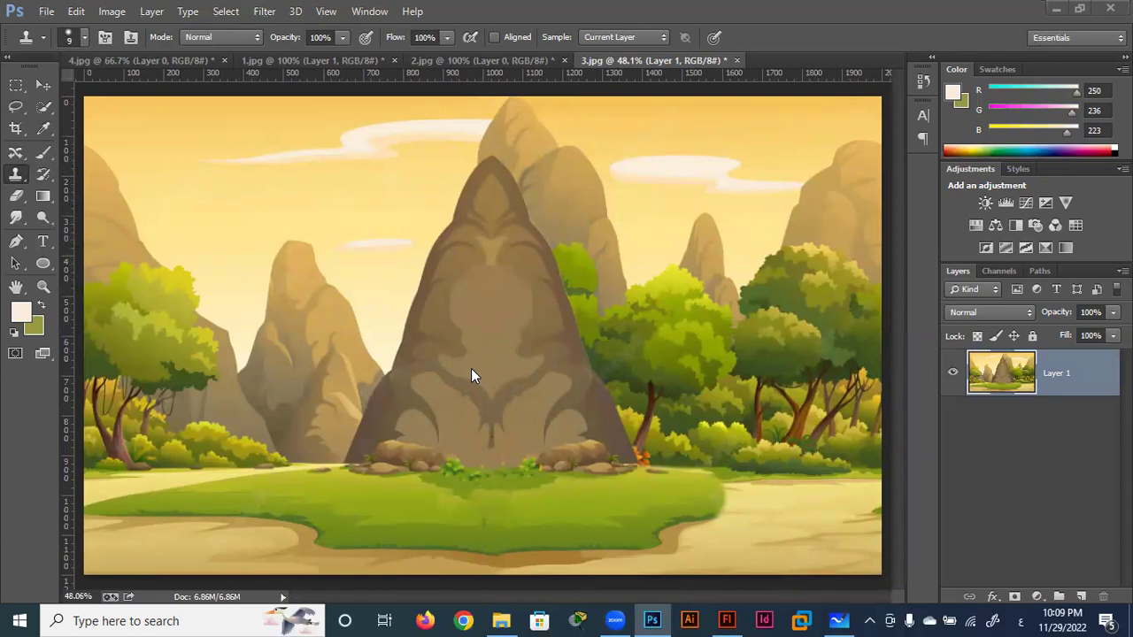
Step: Save the image as JPEG 3-3.jpg at maximum quality, then close 3.jpg without saving
click(46, 12)
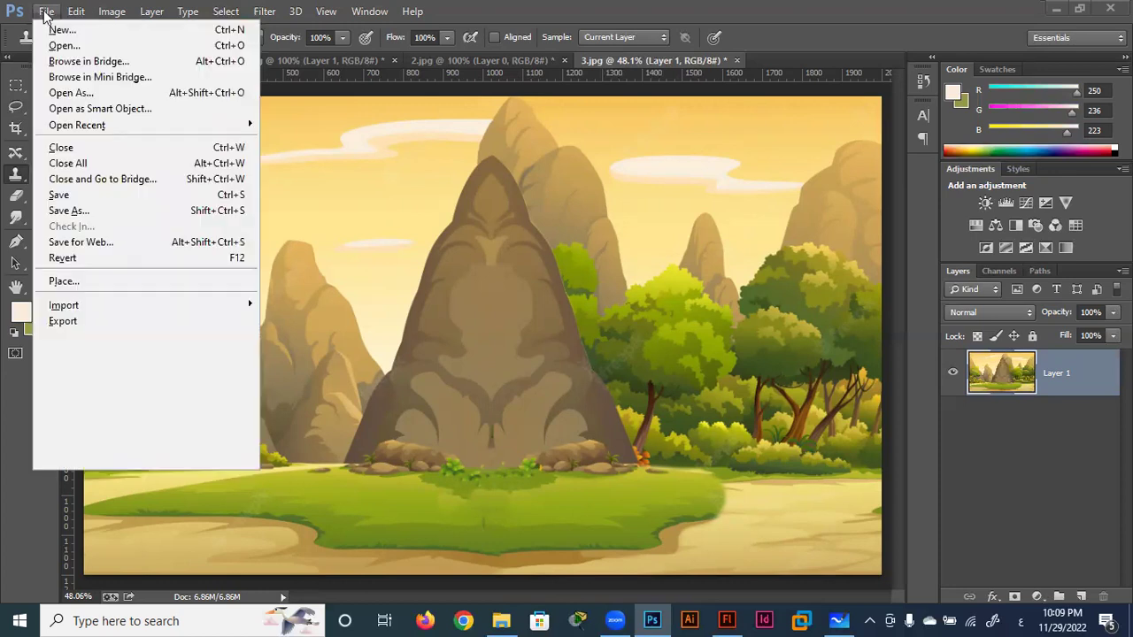
click(74, 217)
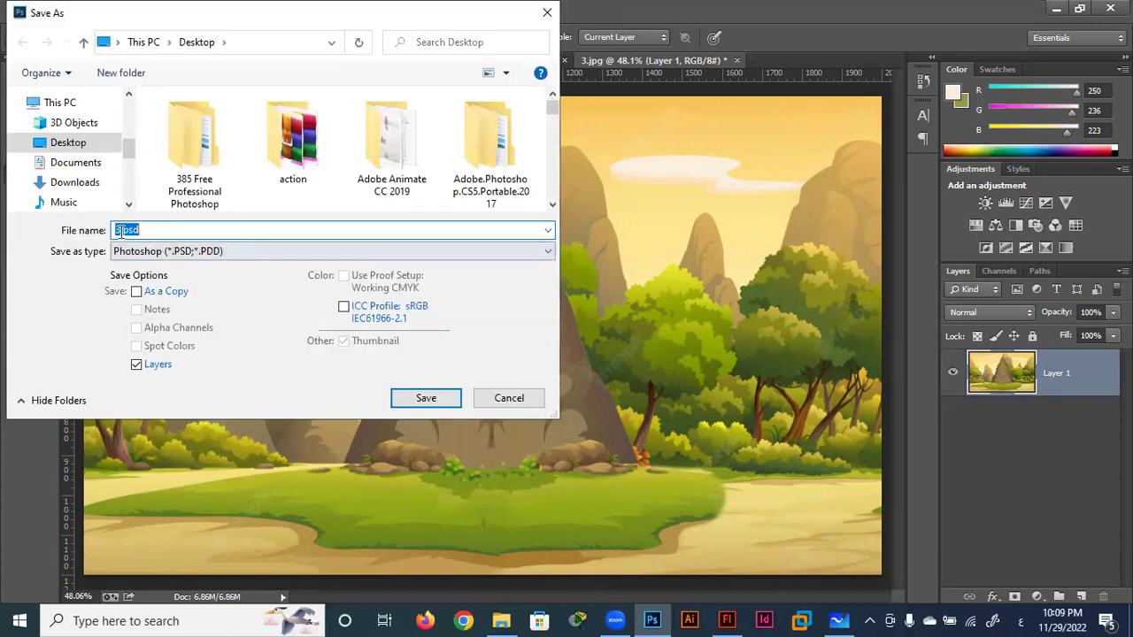
click(298, 253)
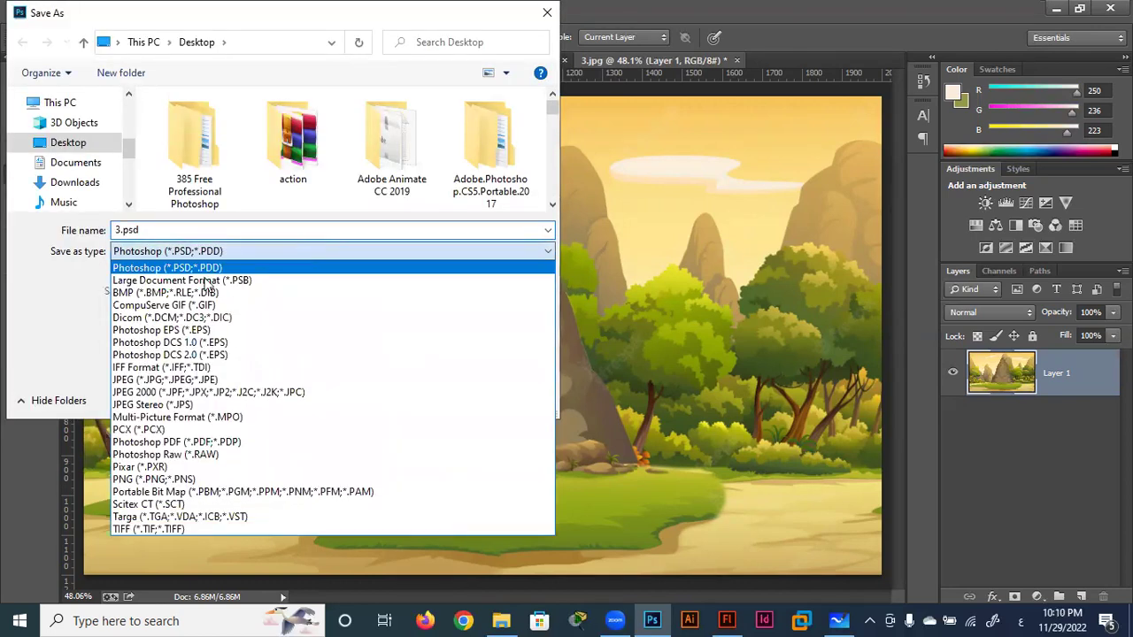
click(138, 380)
double_click(119, 230)
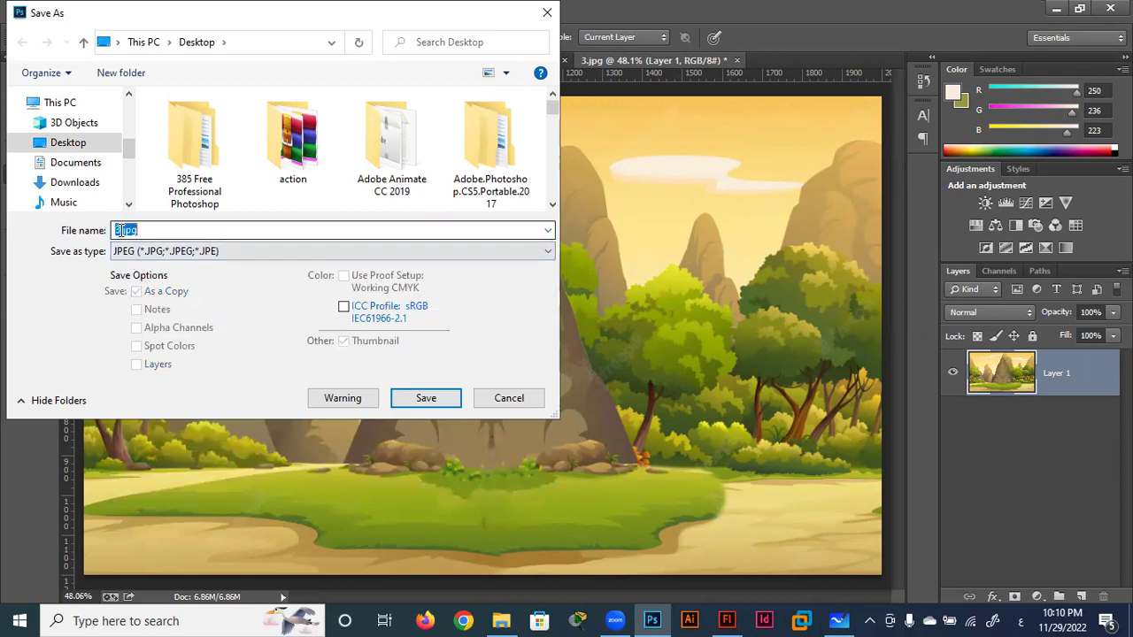
click(119, 230)
text(-3)
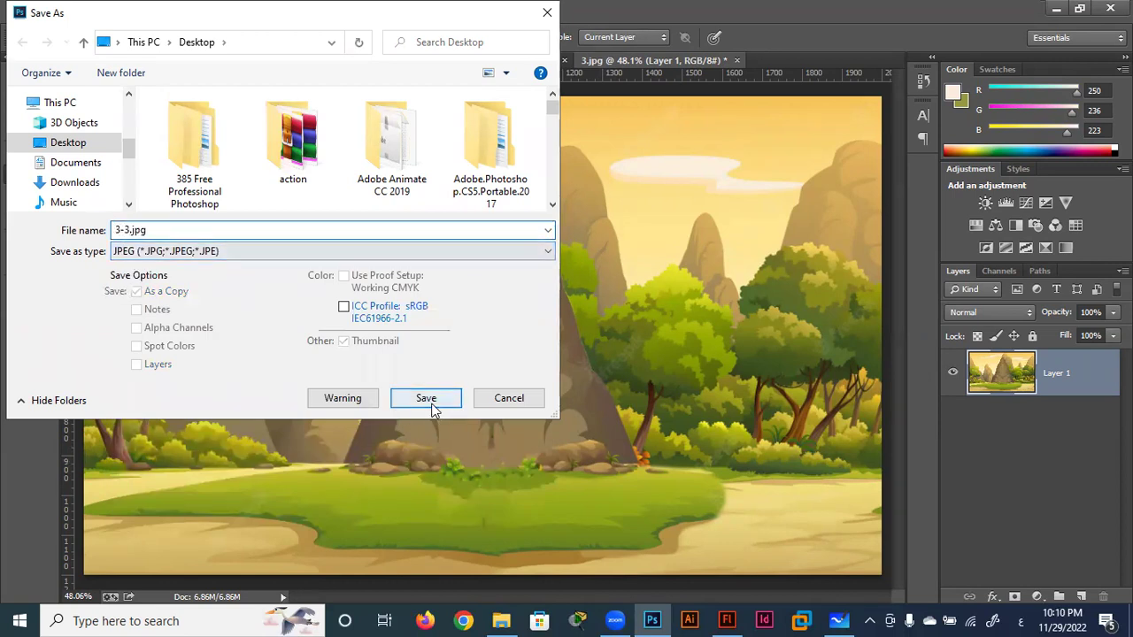
click(427, 403)
click(670, 152)
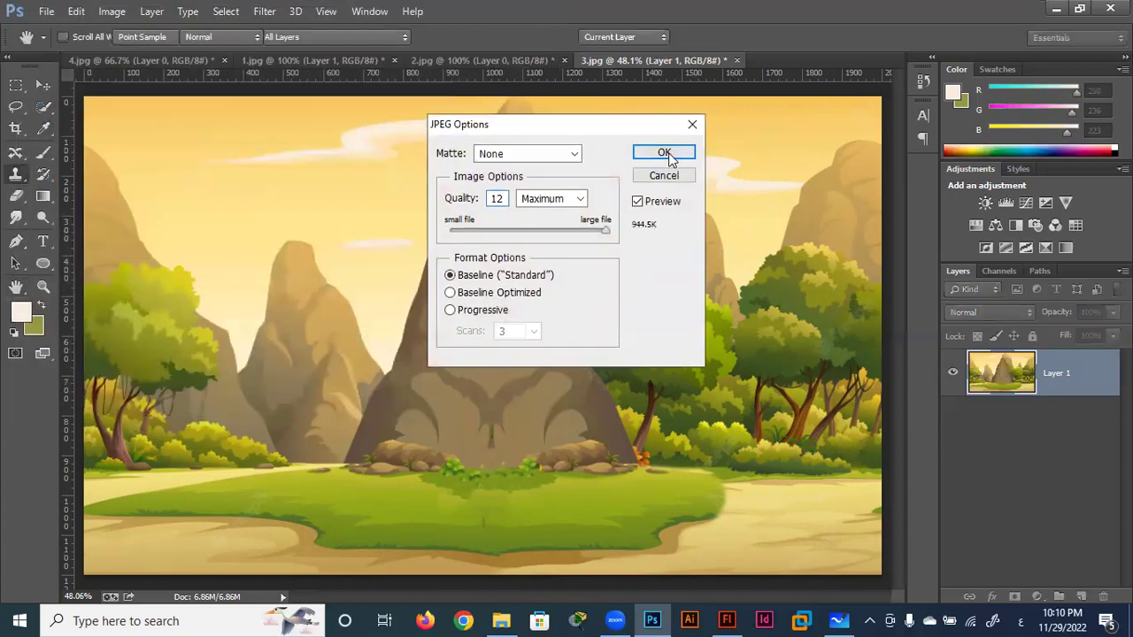
click(736, 61)
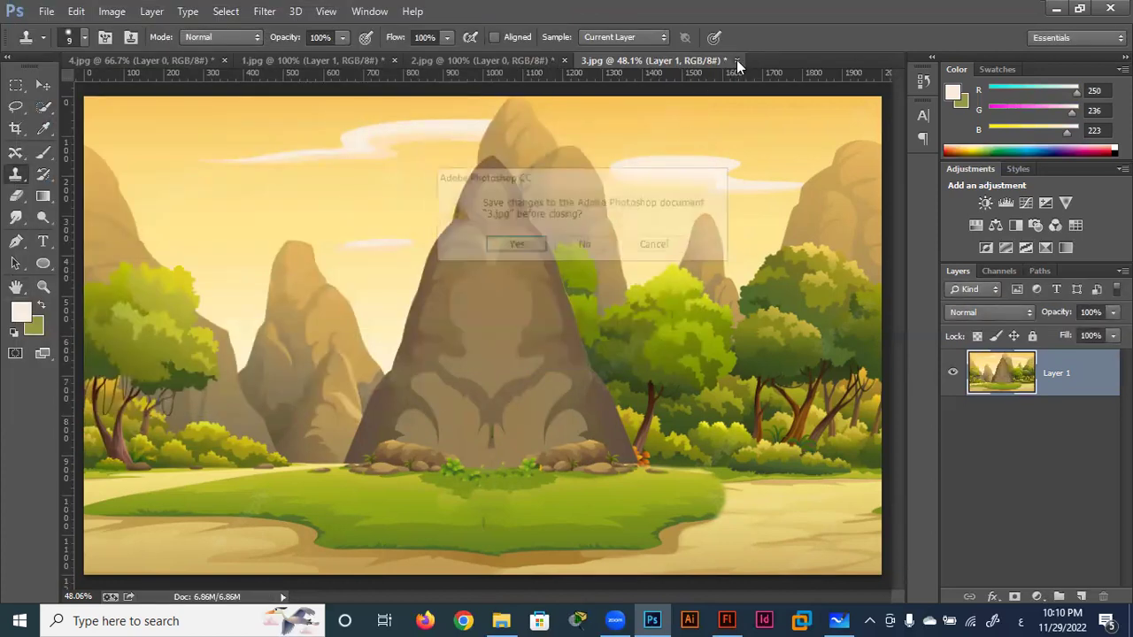
click(589, 246)
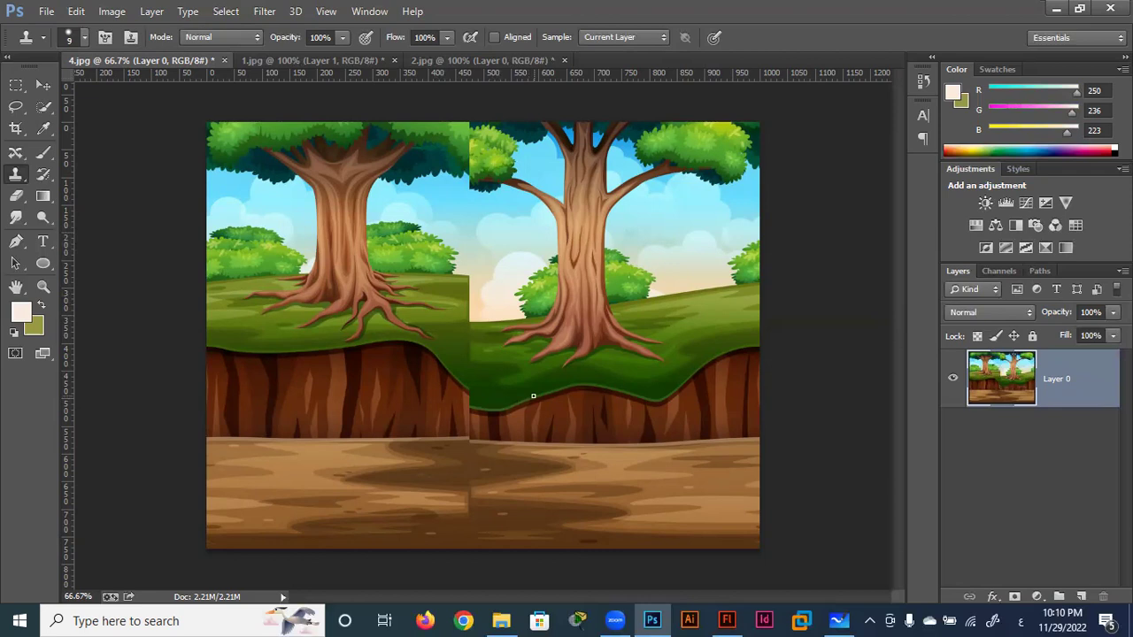
Step: Scroll 4.jpg up to show the sky, both tree trunks and the background bushes
scroll(476, 412, up, 2)
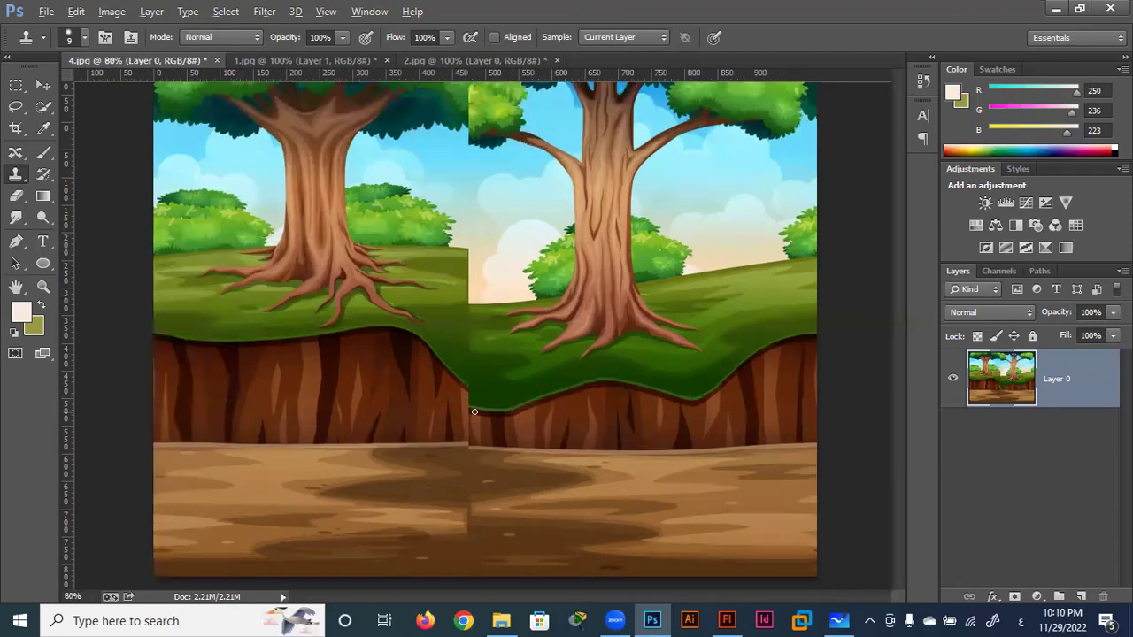
scroll(476, 413, up, 1)
scroll(475, 413, up, 1)
scroll(475, 413, down, 4)
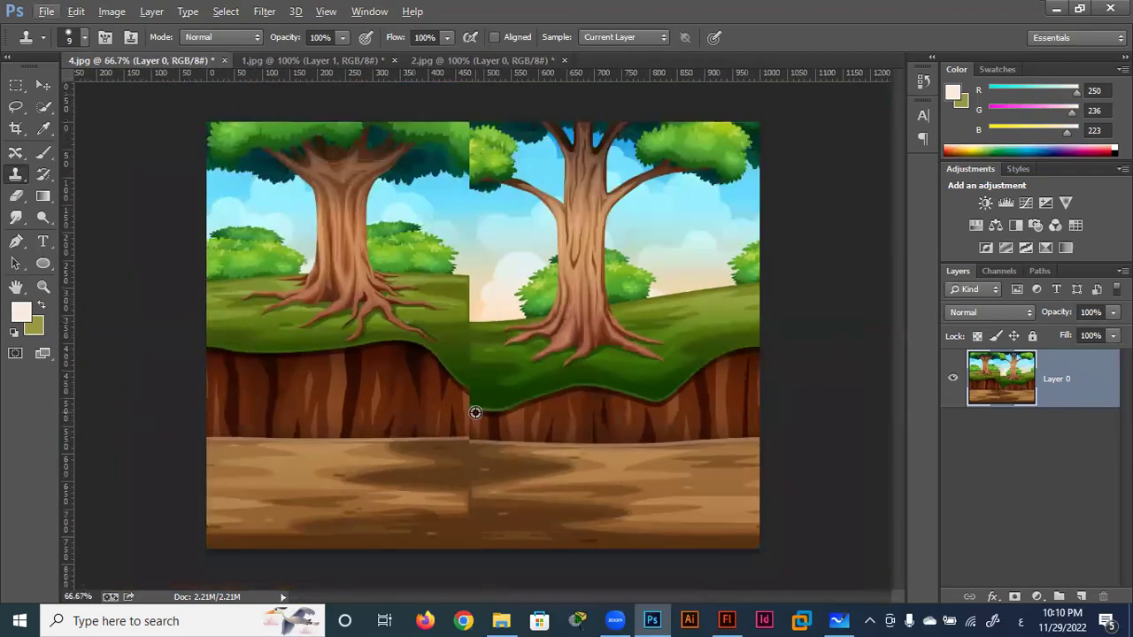
scroll(475, 502, up, 2)
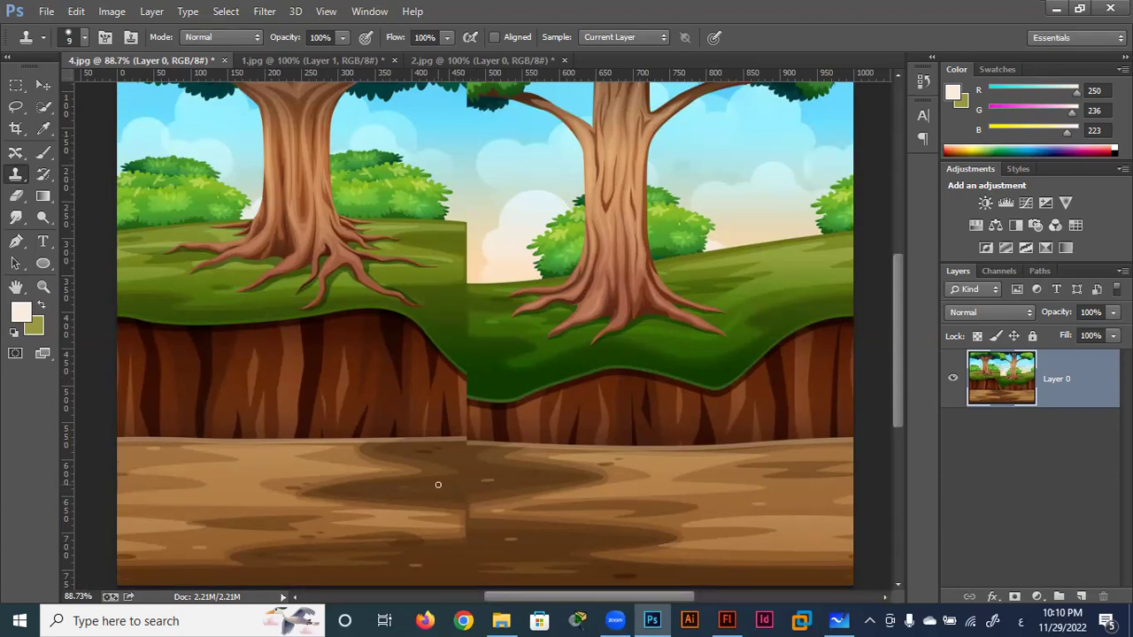
scroll(501, 482, down, 1)
scroll(501, 483, up, 1)
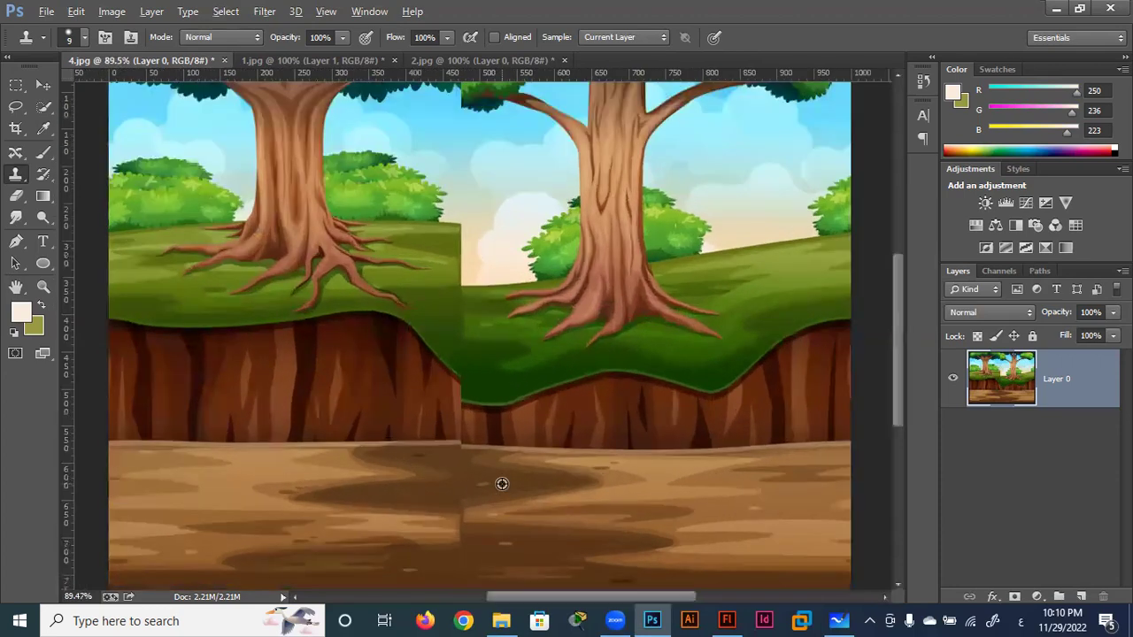
scroll(501, 482, up, 1)
mouse_move(517, 513)
mouse_down()
mouse_move(516, 346)
mouse_move(520, 398)
mouse_up()
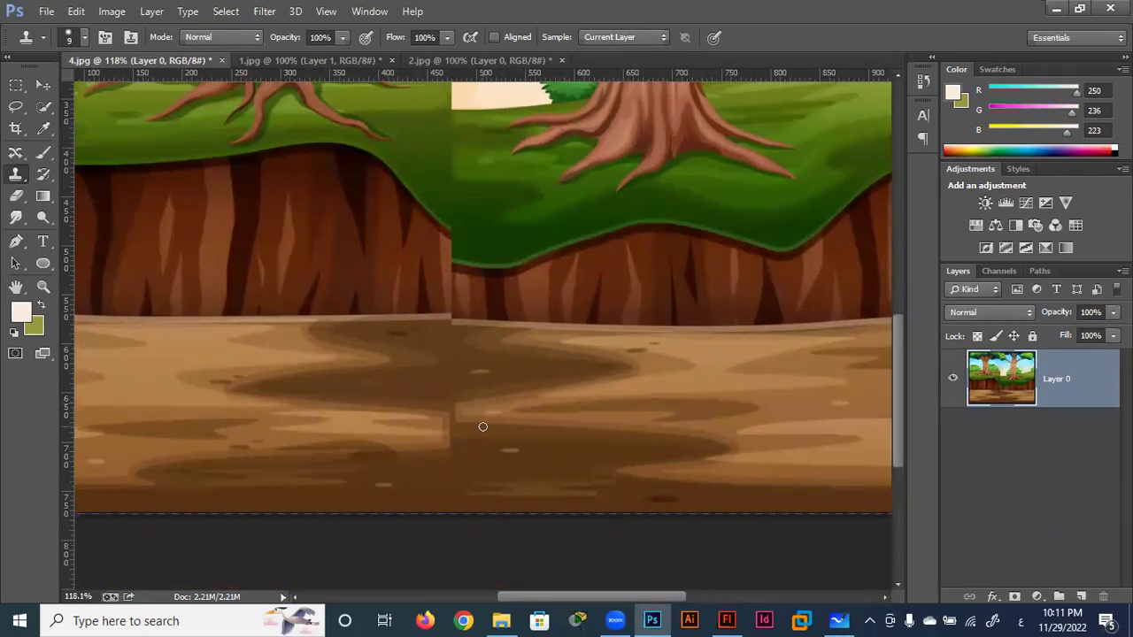
scroll(489, 332, up, 3)
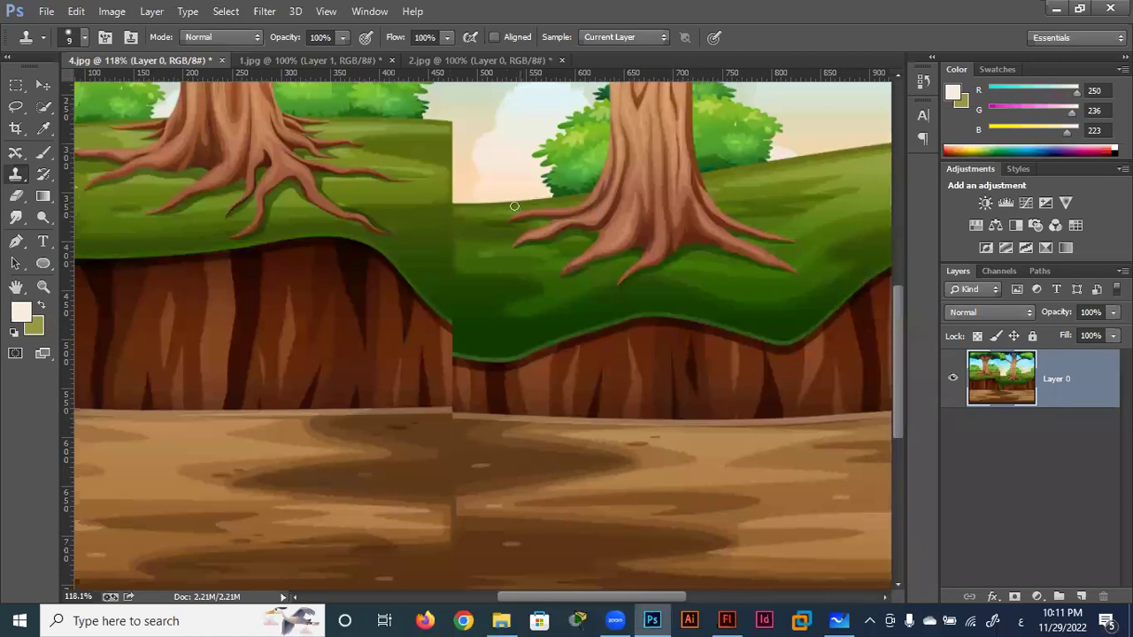
scroll(532, 279, up, 2)
scroll(518, 311, up, 2)
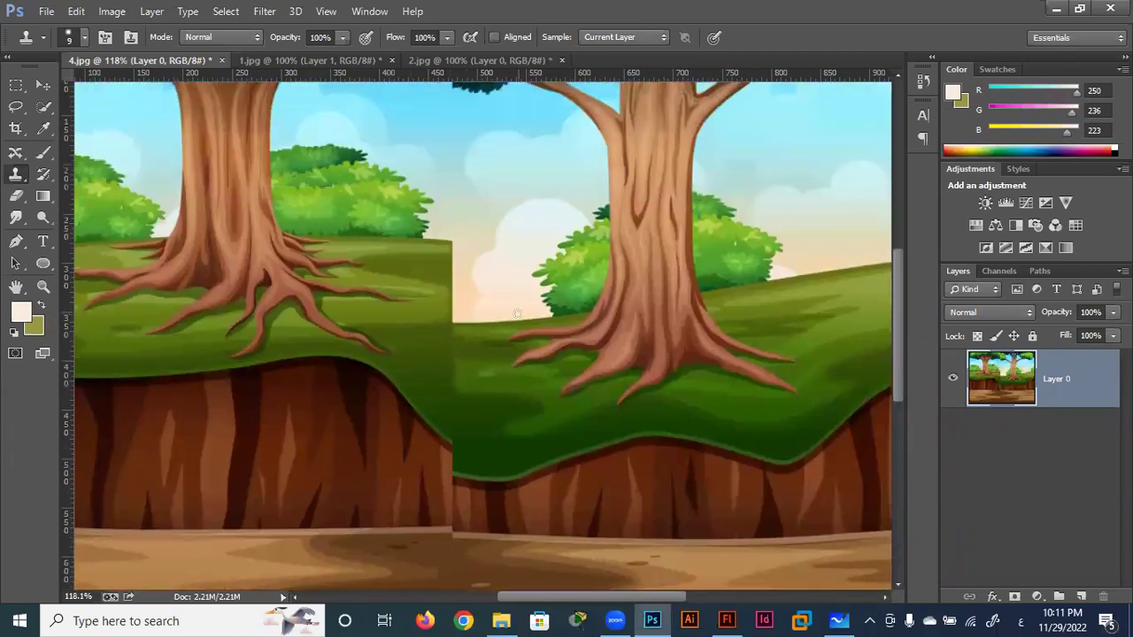
scroll(487, 319, up, 2)
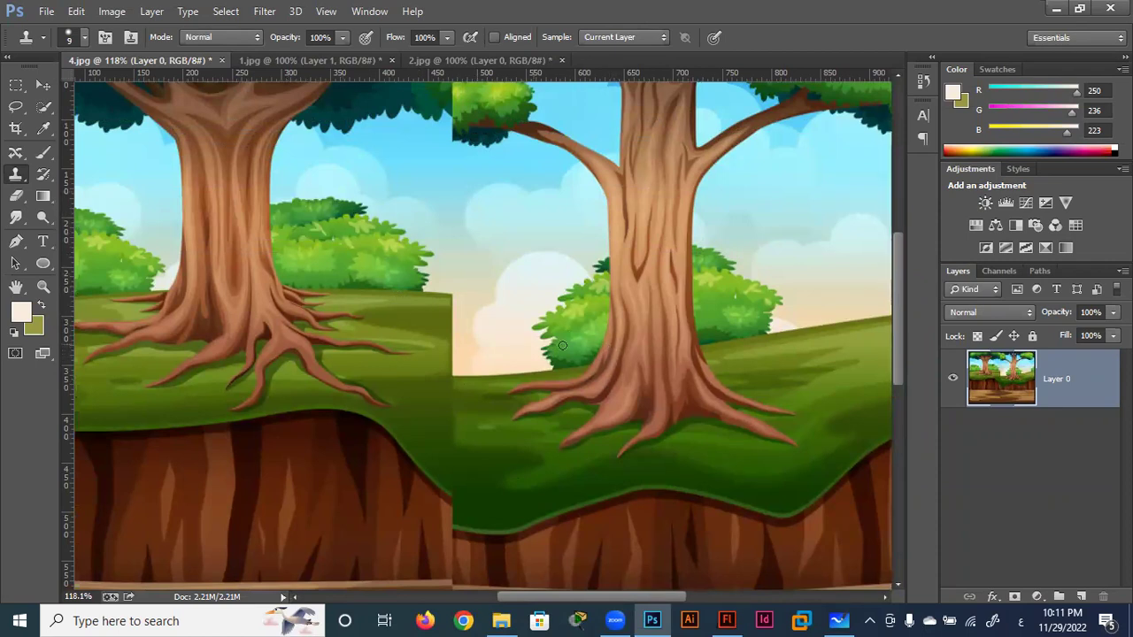
click(16, 107)
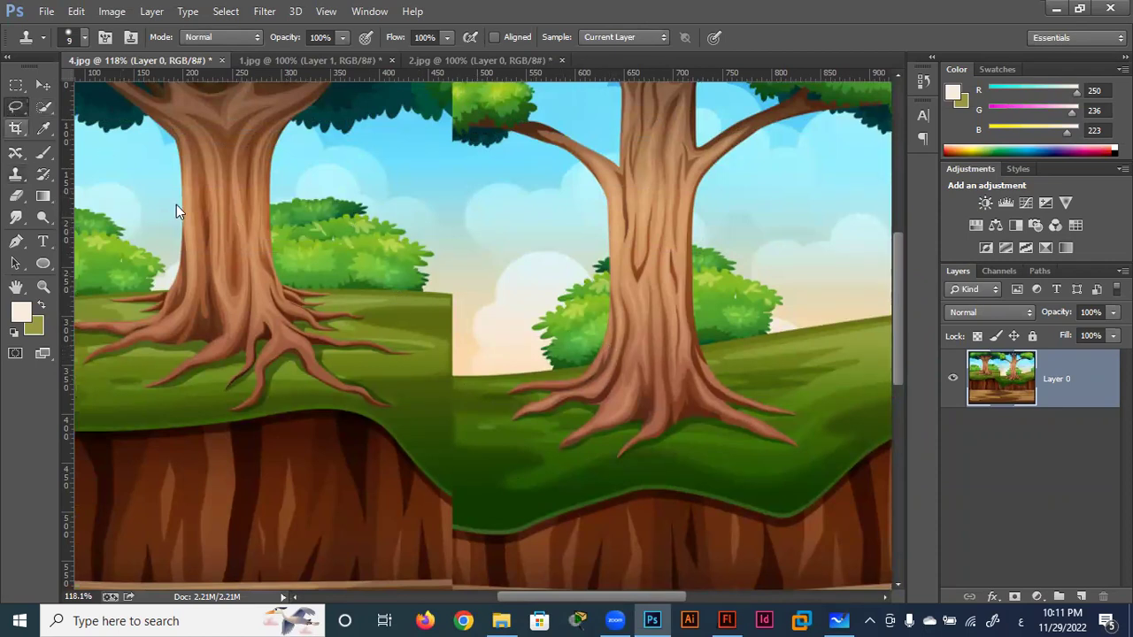
Step: Quick-select the bush behind the left tree, copy it to a new layer, and move it over the seam
click(44, 108)
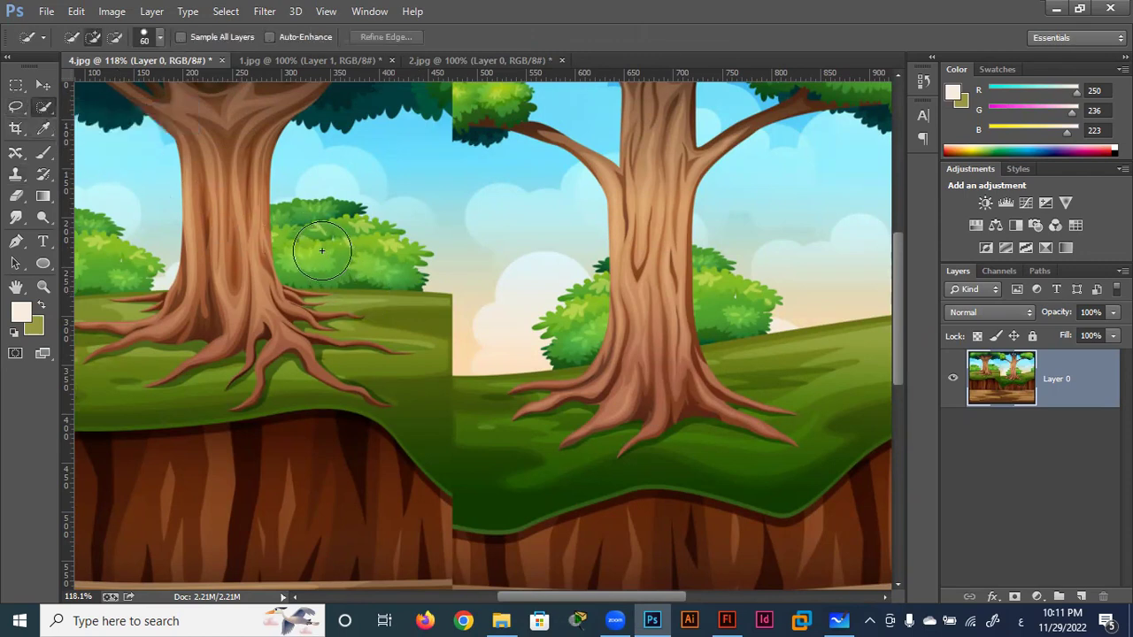
mouse_move(304, 240)
mouse_down()
mouse_move(389, 252)
mouse_move(327, 282)
mouse_up()
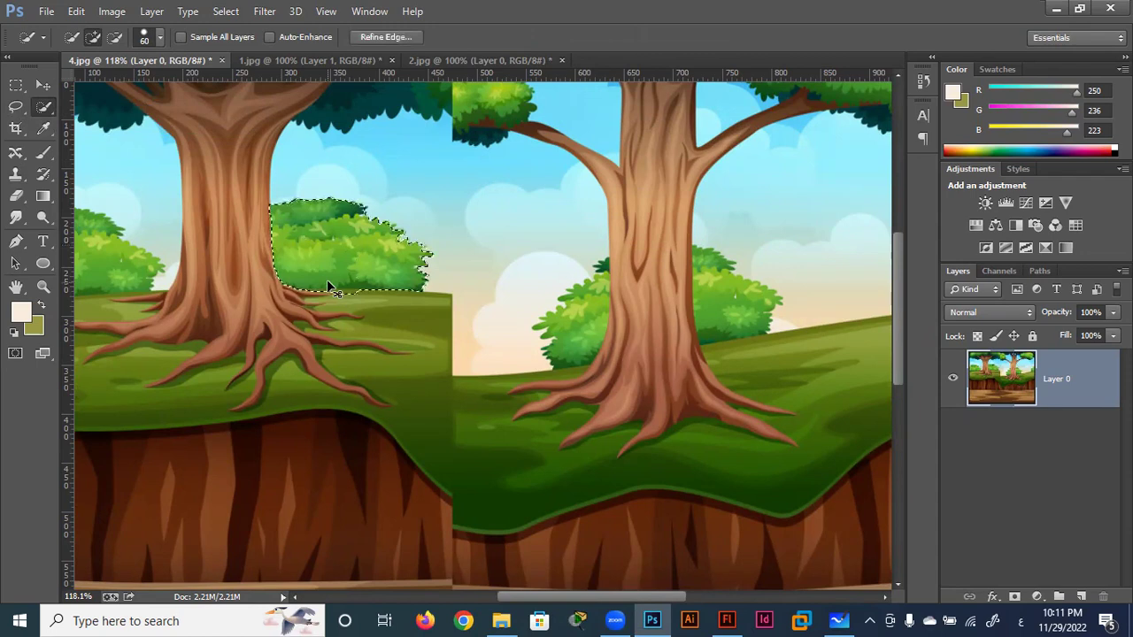
key(ctrl+j)
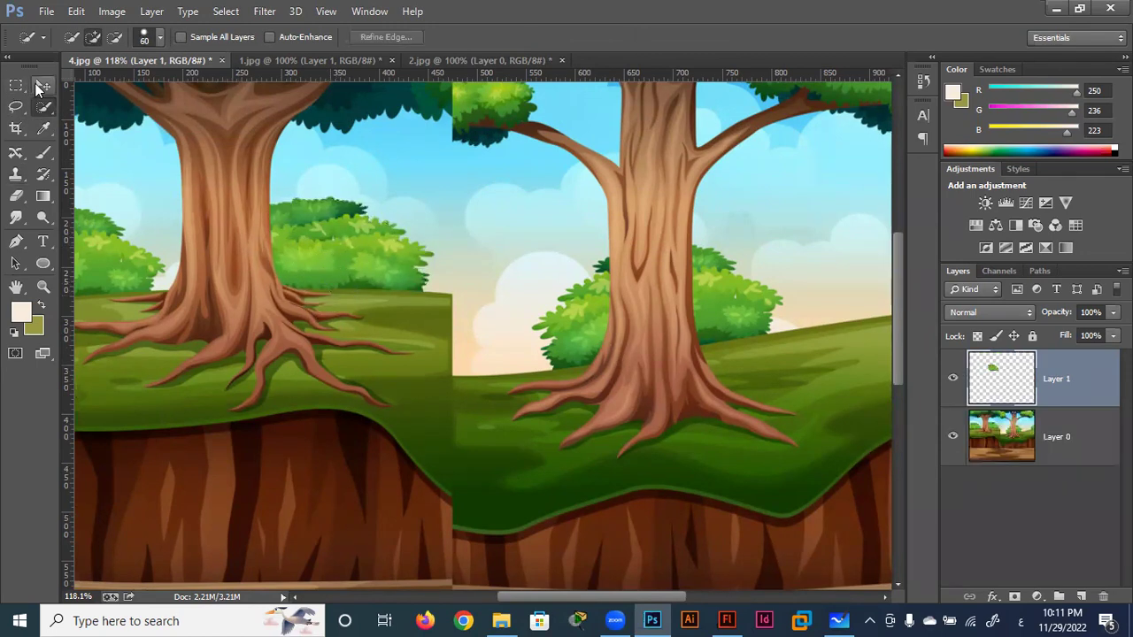
key(v)
drag(354, 267, 495, 342)
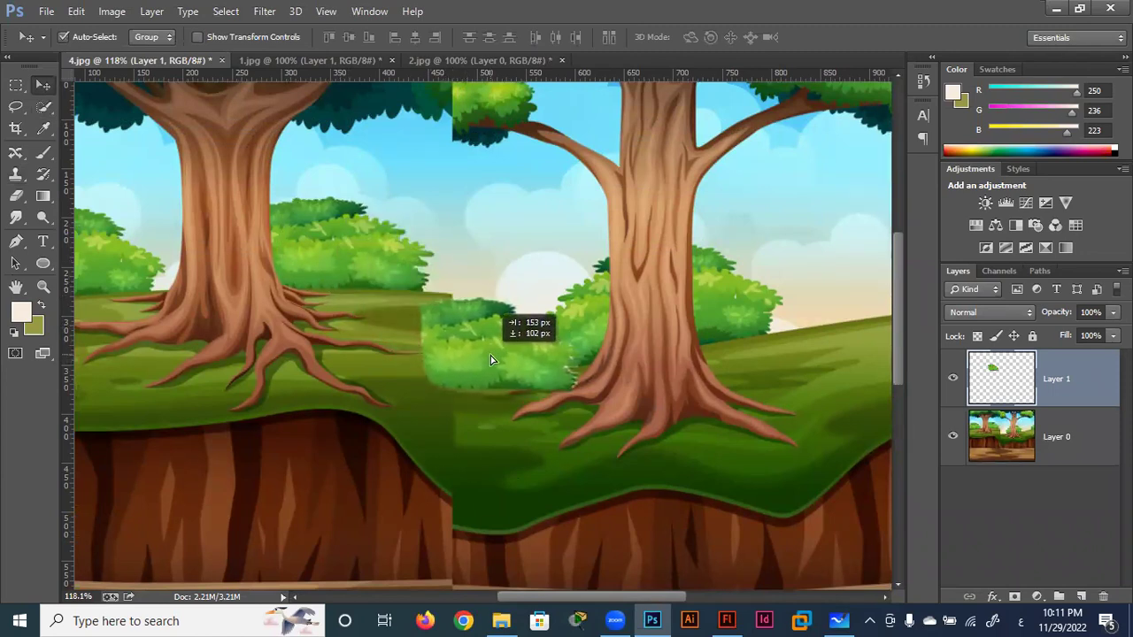
mouse_move(494, 343)
mouse_down()
mouse_move(482, 372)
mouse_move(559, 362)
mouse_move(561, 371)
mouse_up()
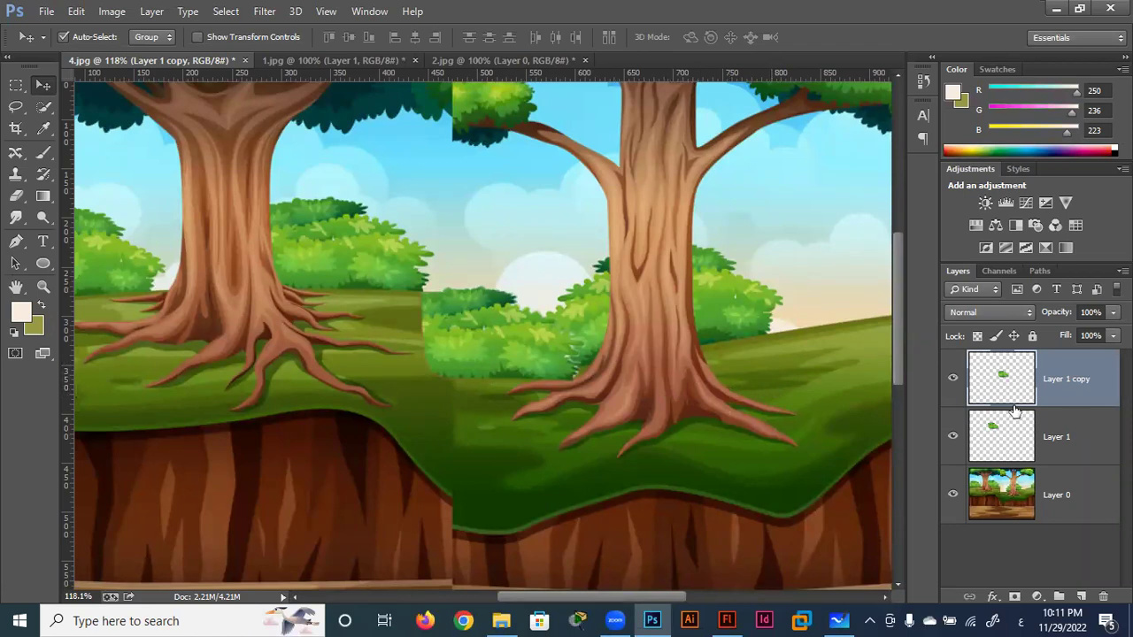
Step: Flip the Layer 1 bush horizontally across the seam and reposition the Layer 1 copy bush
mouse_move(357, 251)
mouse_down()
mouse_move(528, 302)
mouse_move(514, 298)
mouse_up()
key(ctrl+t)
right_click(519, 272)
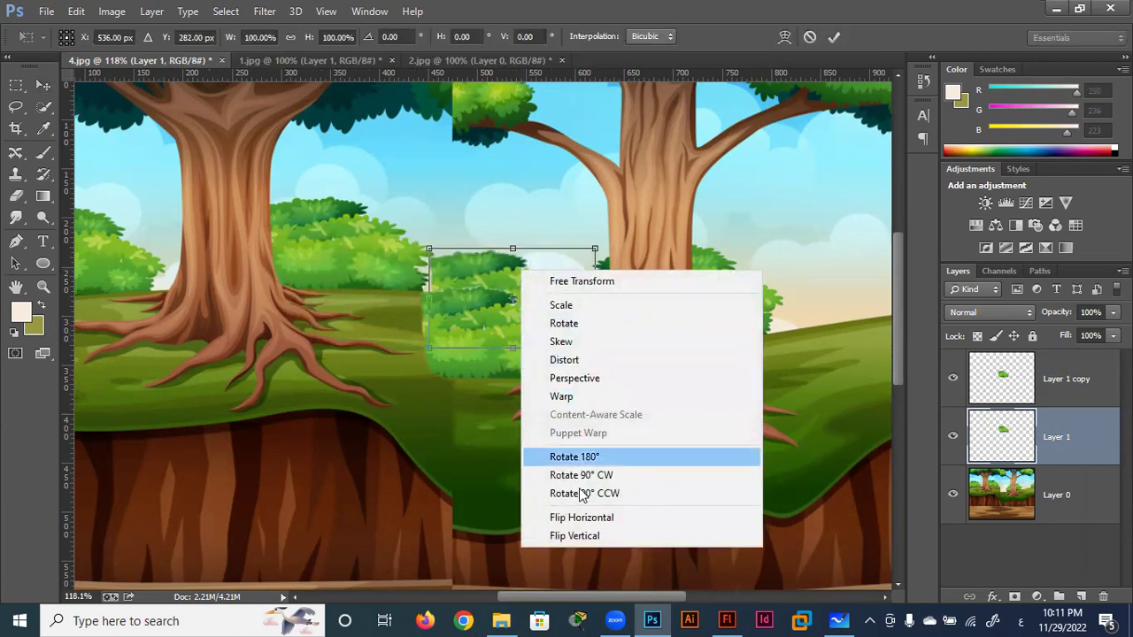
click(581, 517)
mouse_move(552, 301)
mouse_down()
mouse_move(552, 311)
mouse_move(394, 323)
mouse_move(399, 336)
mouse_move(411, 337)
mouse_move(442, 285)
mouse_move(438, 256)
mouse_up()
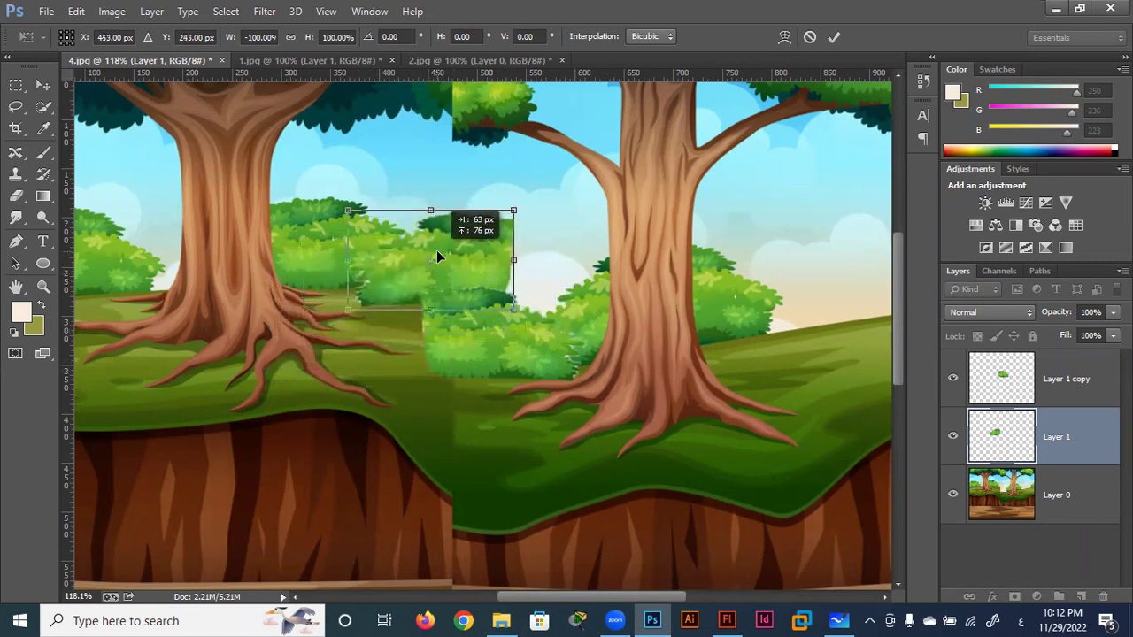
drag(437, 257, 437, 258)
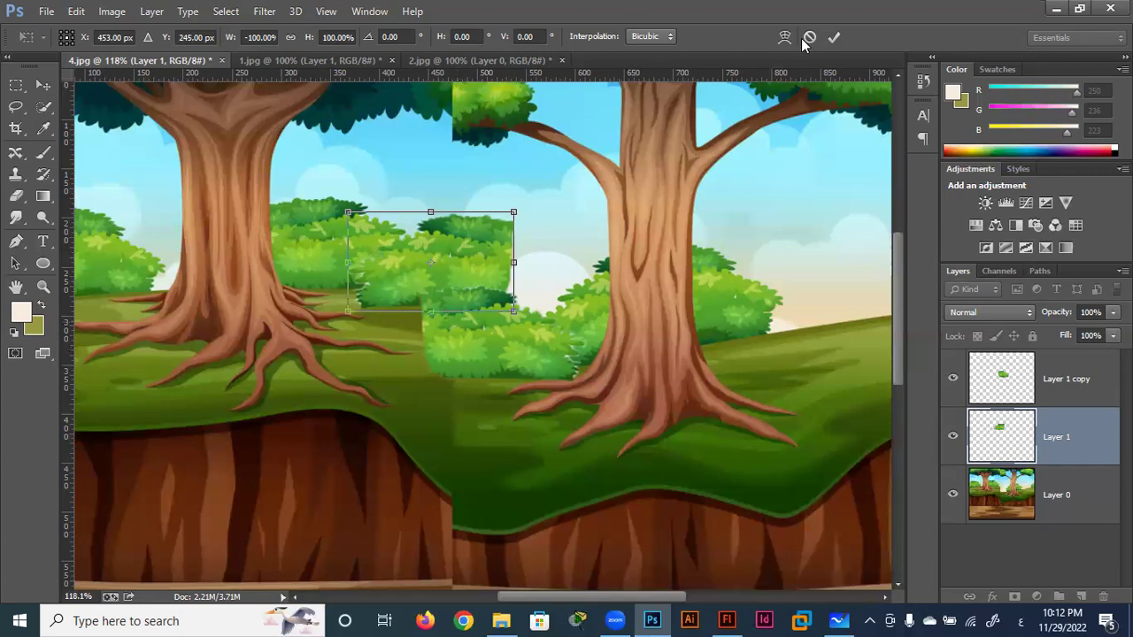
click(834, 38)
mouse_move(474, 356)
mouse_down()
mouse_move(542, 275)
mouse_move(574, 279)
mouse_move(525, 288)
mouse_up()
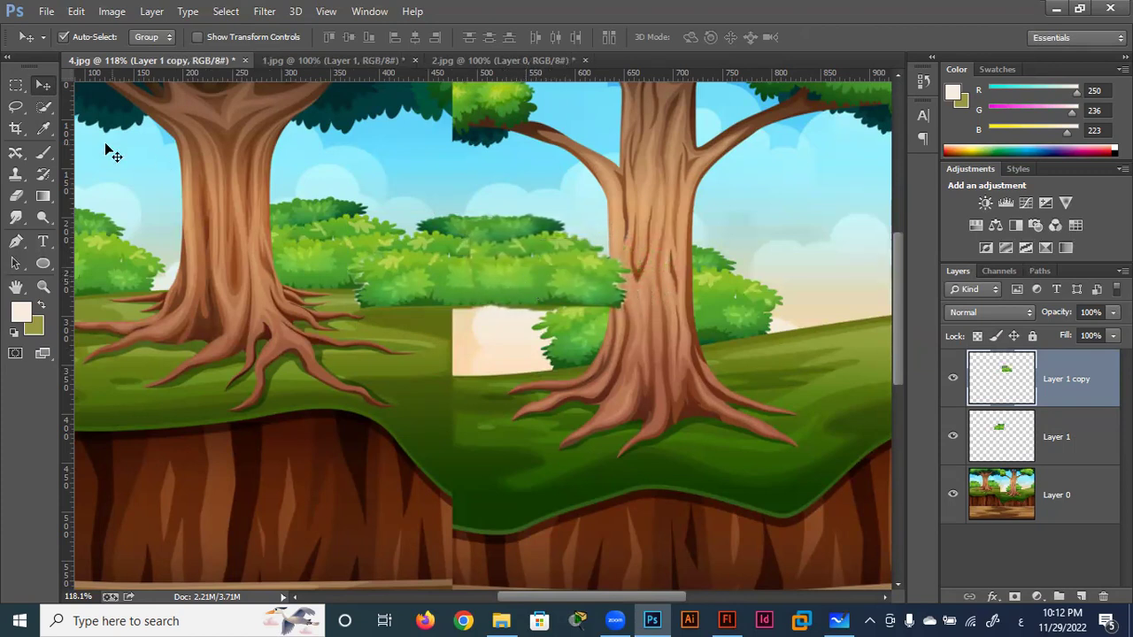
click(15, 198)
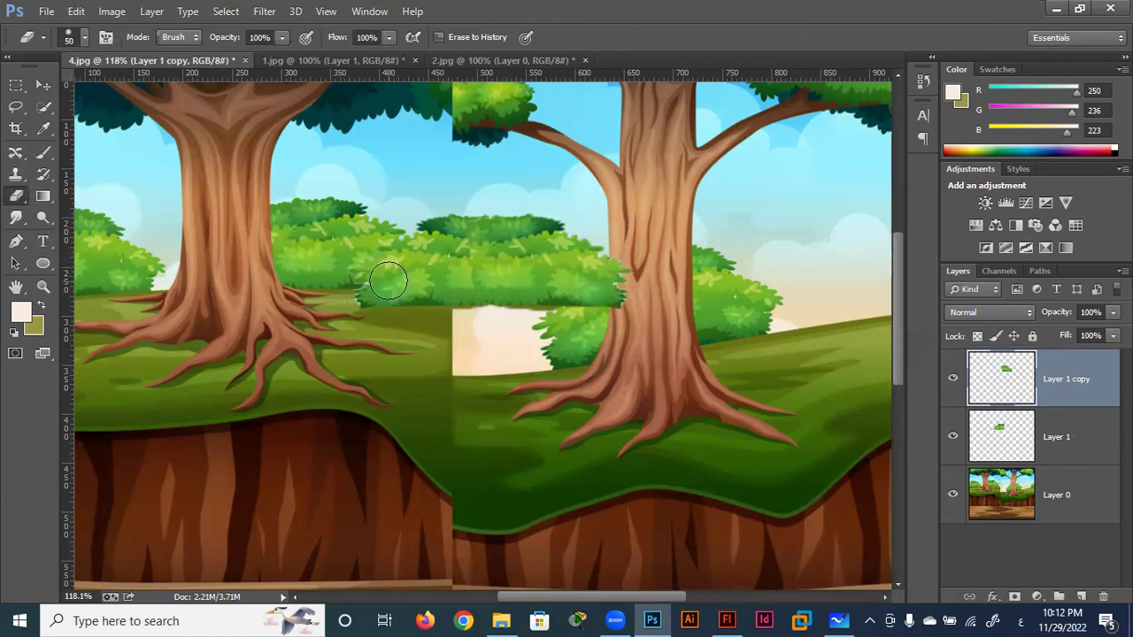
Step: Erase copied bush over the right tree trunk and left roots using a 100+ size eraser
key(bracketright)
key(bracketright)
key(bracketright)
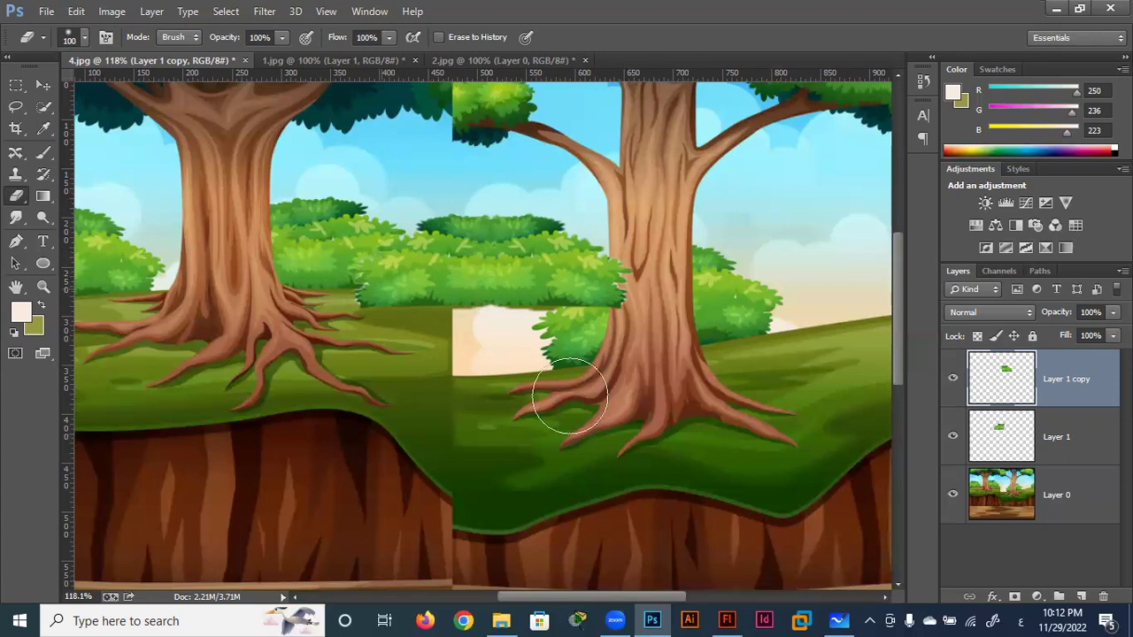
drag(654, 282, 656, 284)
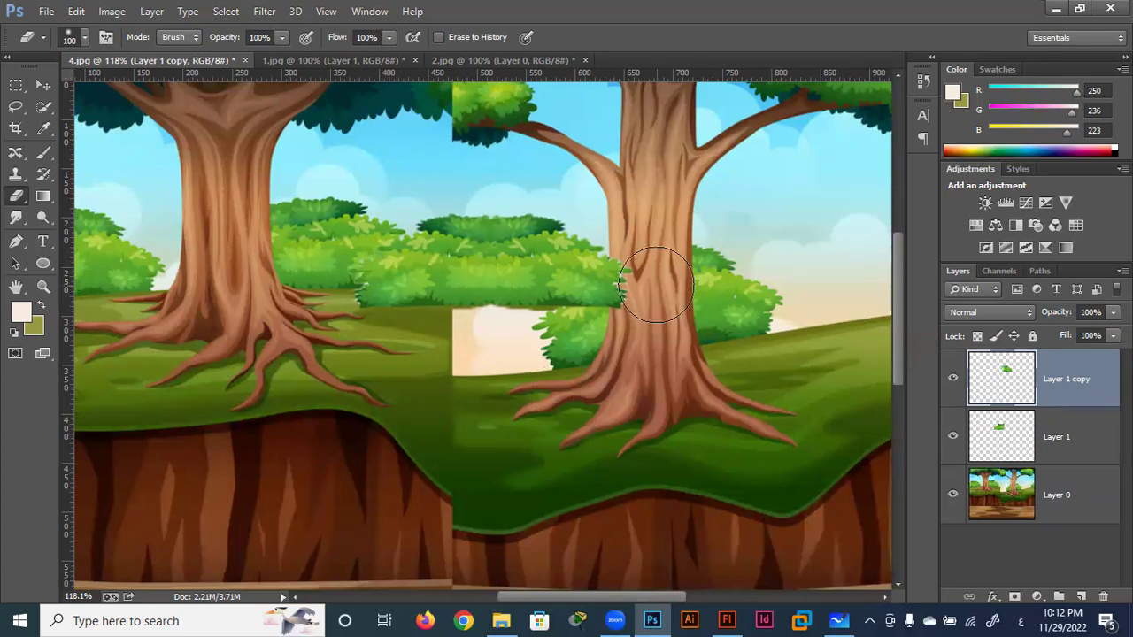
key(bracketright)
key(bracketright)
mouse_move(656, 283)
mouse_down()
mouse_move(660, 308)
mouse_move(653, 266)
mouse_move(652, 304)
mouse_move(708, 316)
mouse_move(652, 265)
mouse_move(708, 299)
mouse_move(660, 304)
mouse_up()
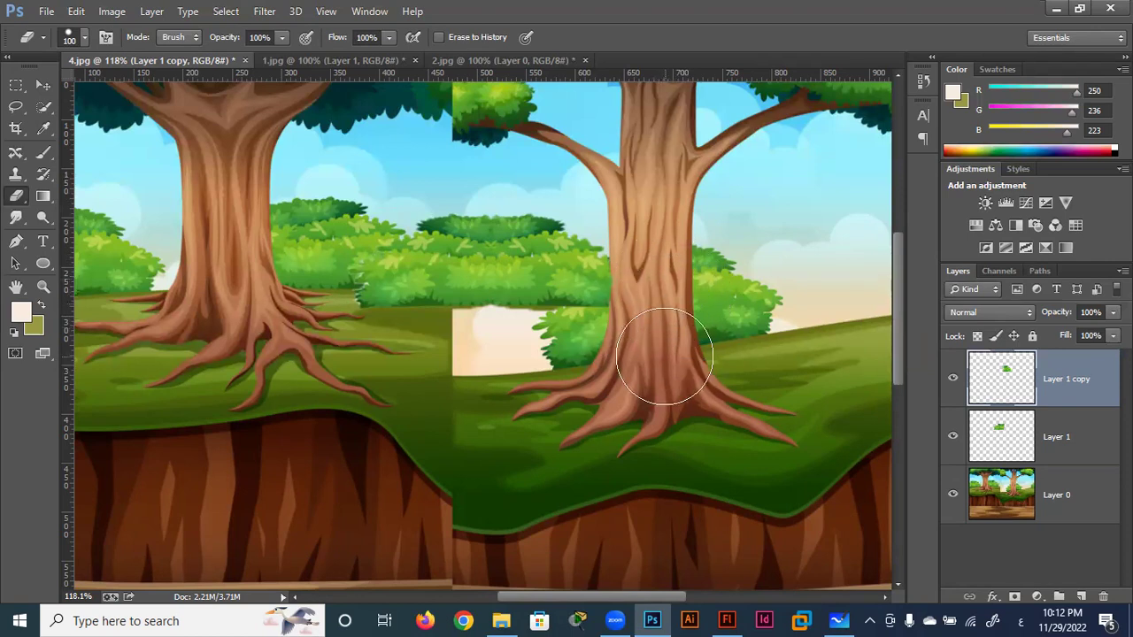
mouse_move(301, 378)
mouse_down()
mouse_move(374, 336)
mouse_move(346, 348)
mouse_move(405, 362)
mouse_move(390, 336)
mouse_move(354, 333)
mouse_up()
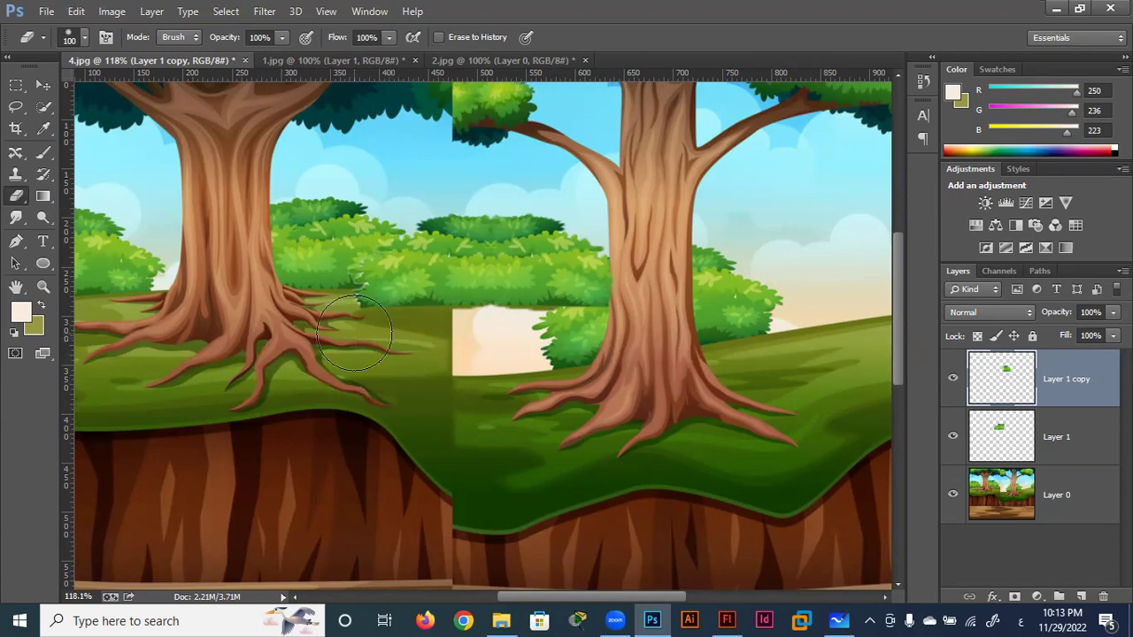
click(999, 431)
mouse_move(430, 367)
mouse_down()
mouse_move(342, 328)
mouse_move(342, 316)
mouse_move(381, 340)
mouse_move(481, 366)
mouse_move(354, 360)
mouse_move(475, 402)
mouse_move(466, 339)
mouse_move(493, 392)
mouse_move(471, 400)
mouse_move(468, 337)
mouse_move(519, 328)
mouse_move(498, 346)
mouse_up()
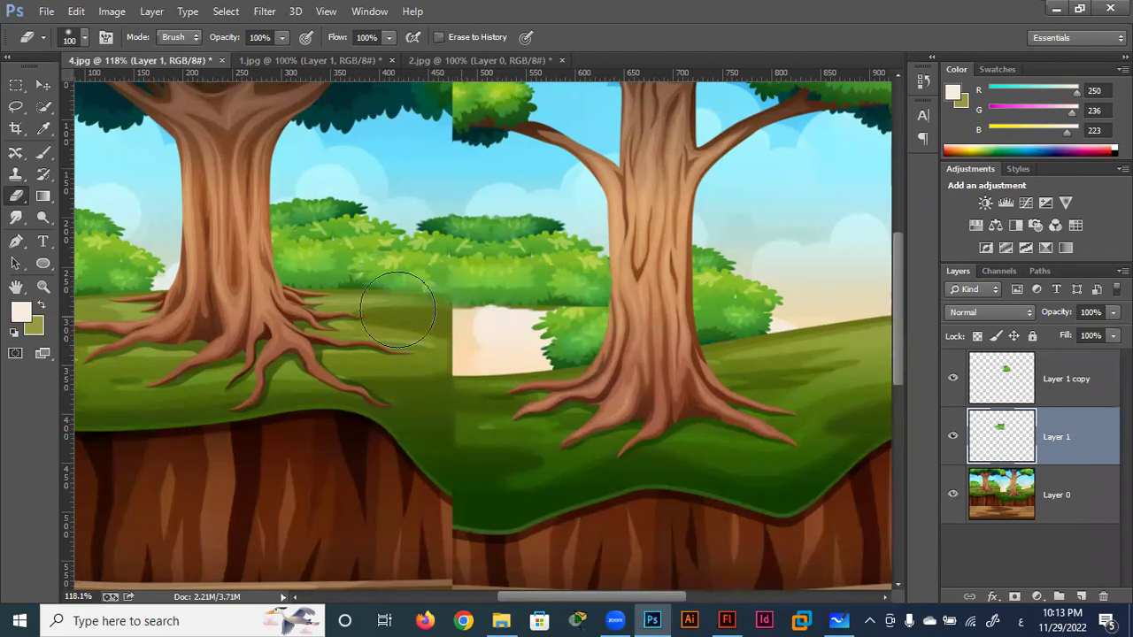
click(42, 83)
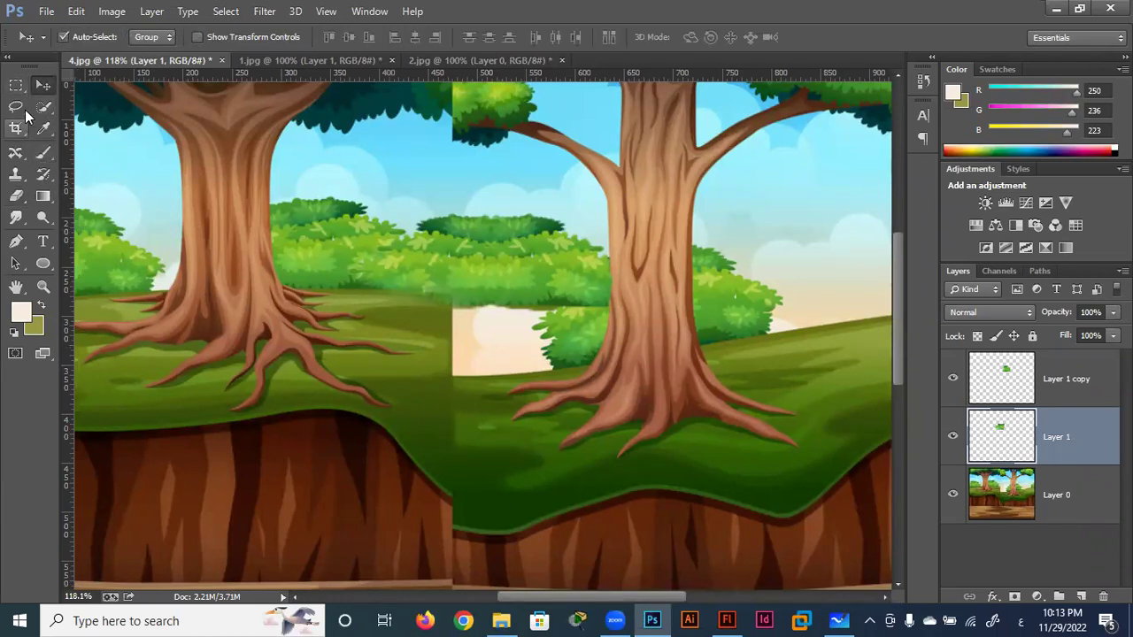
Step: On Layer 0, quick-select the roots and grass left of the seam
click(18, 110)
click(42, 106)
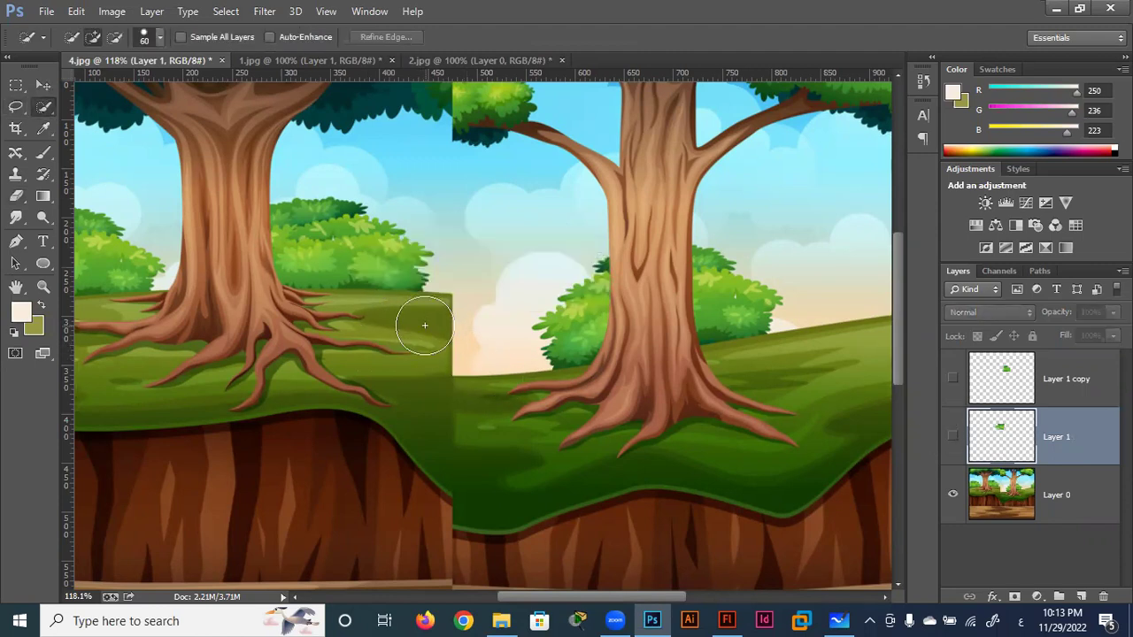
drag(416, 324, 403, 327)
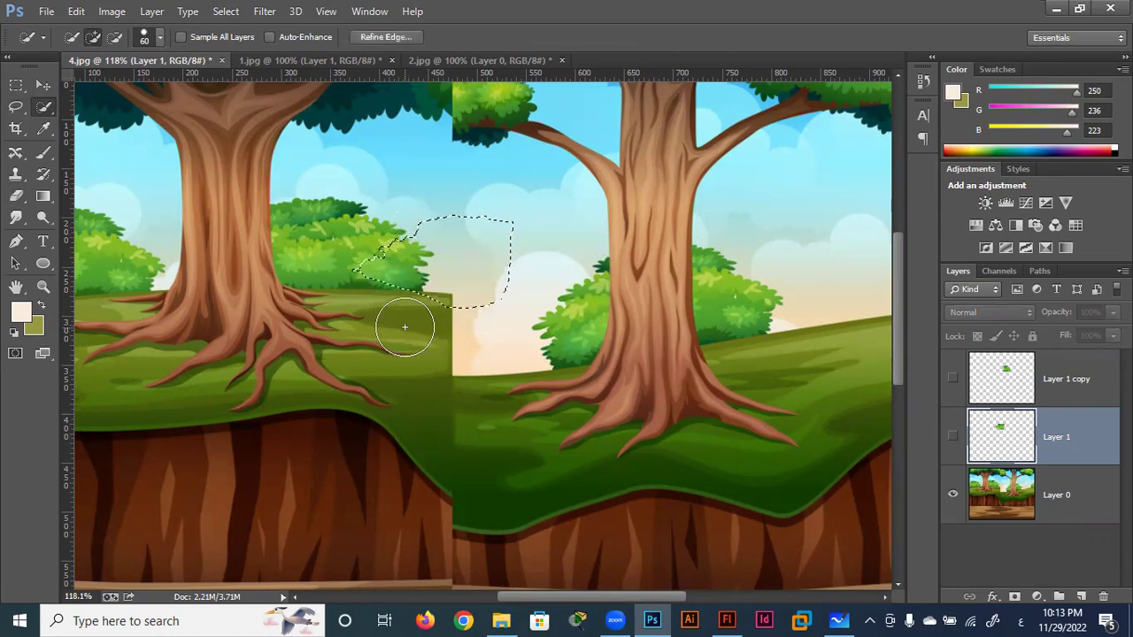
key(ctrl+d)
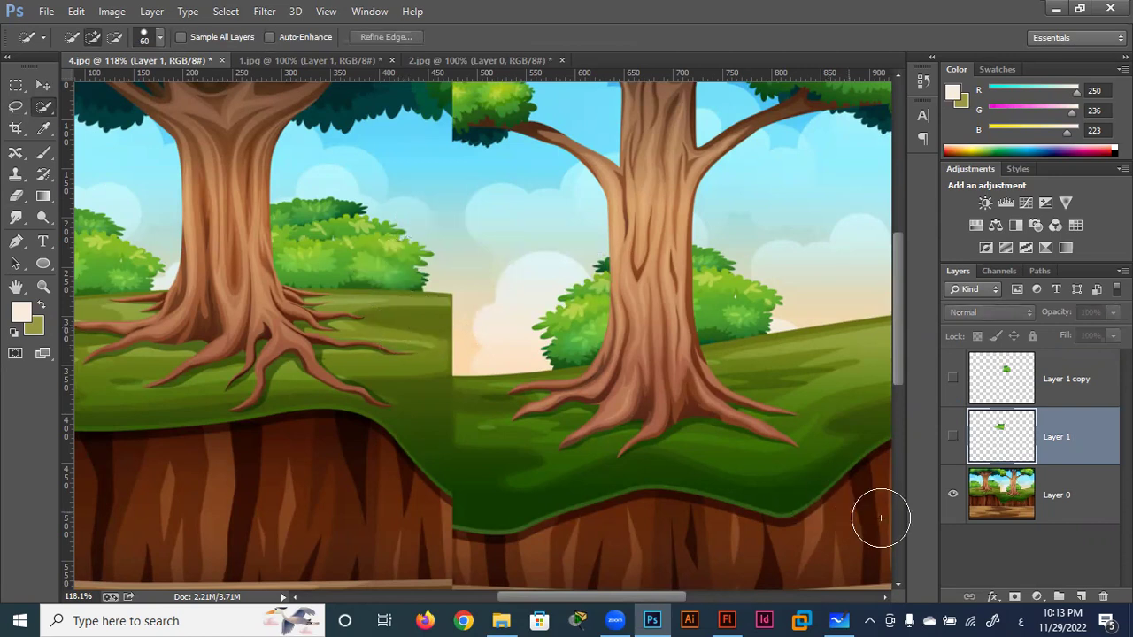
click(997, 500)
click(414, 330)
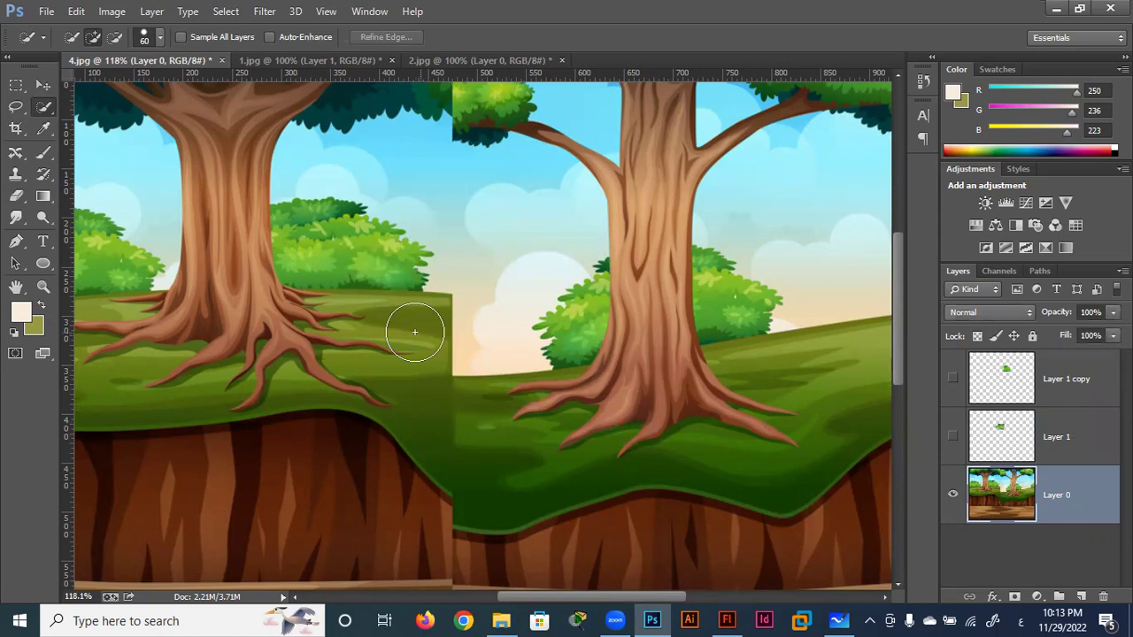
mouse_move(411, 332)
mouse_down()
mouse_move(356, 316)
mouse_move(411, 344)
mouse_up()
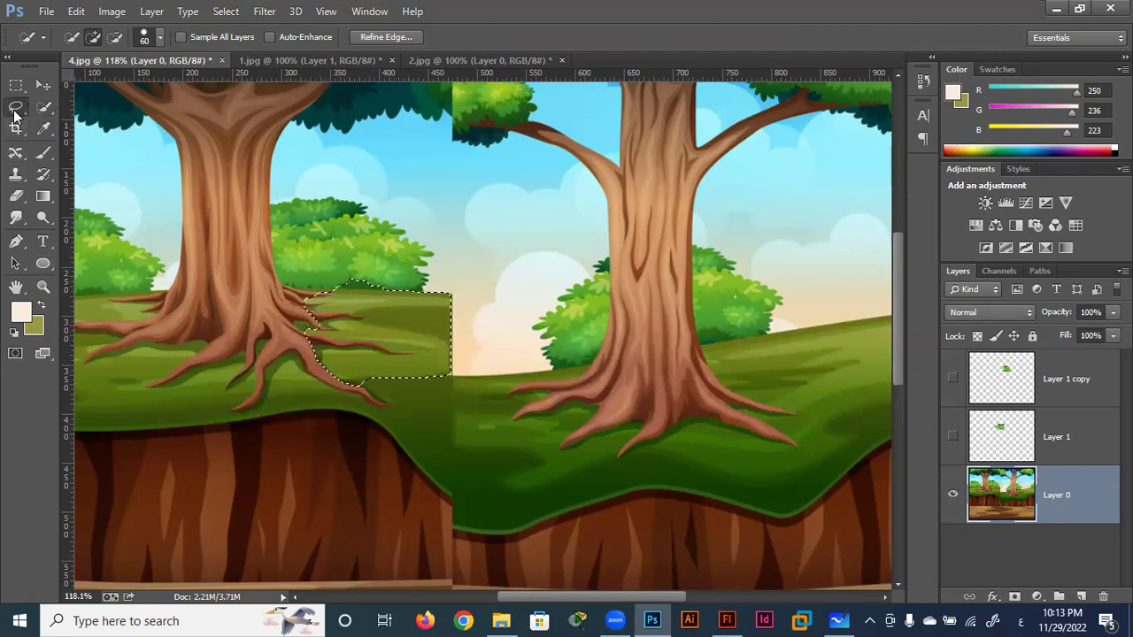
Step: Lasso-subtract the upper and small root branches, closing the grass selection around them
click(16, 106)
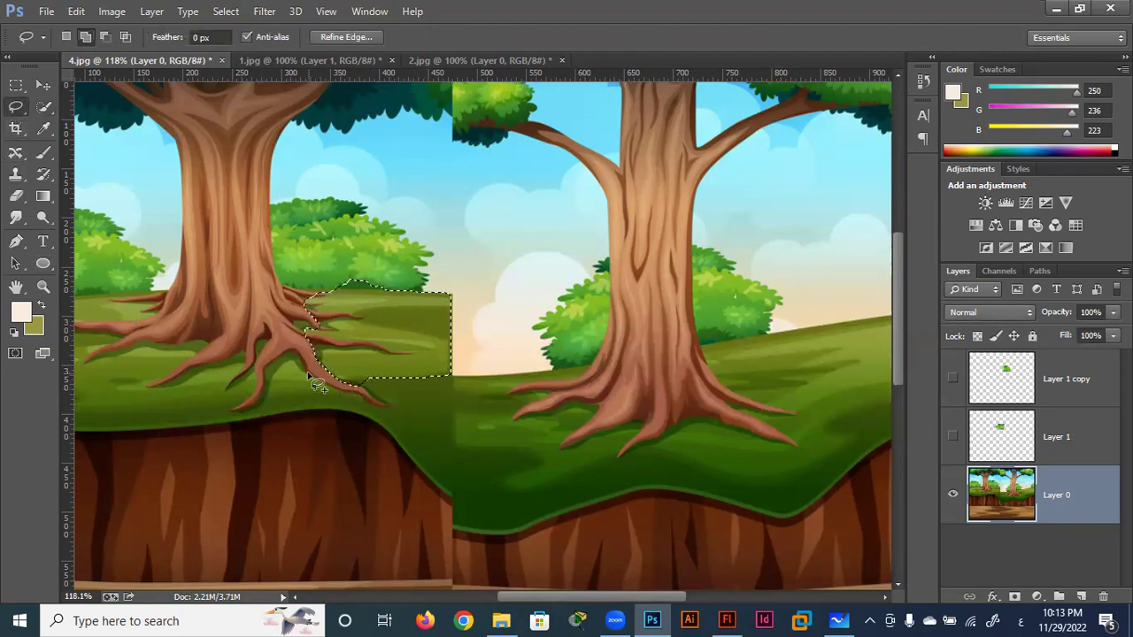
scroll(330, 402, up, 2)
scroll(330, 403, up, 3)
scroll(331, 405, up, 1)
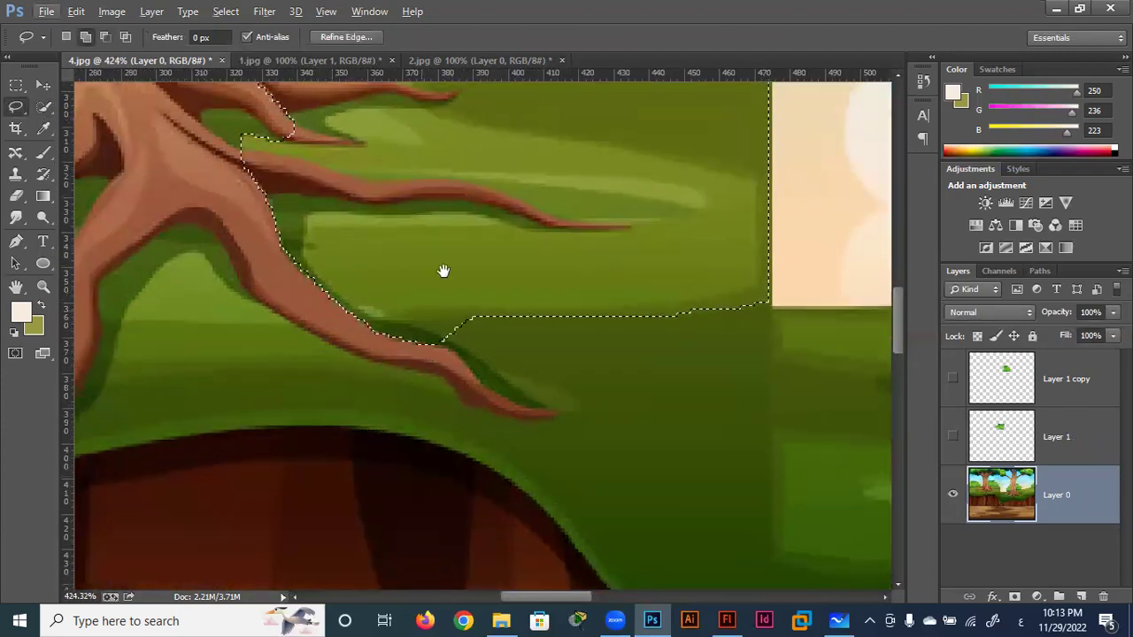
scroll(425, 363, up, 3)
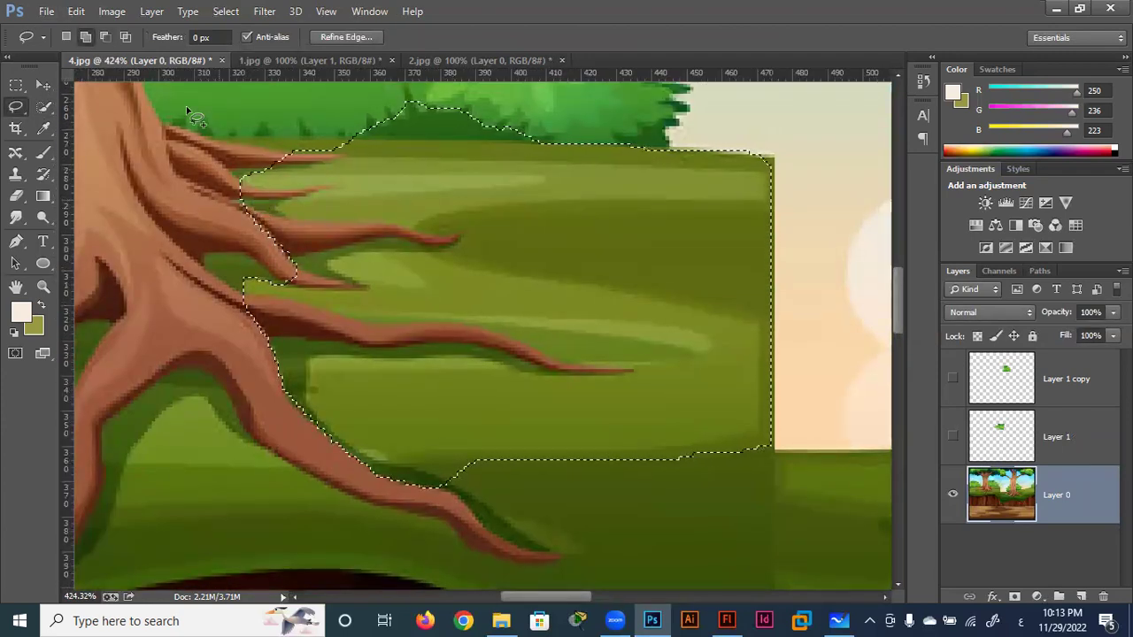
click(106, 38)
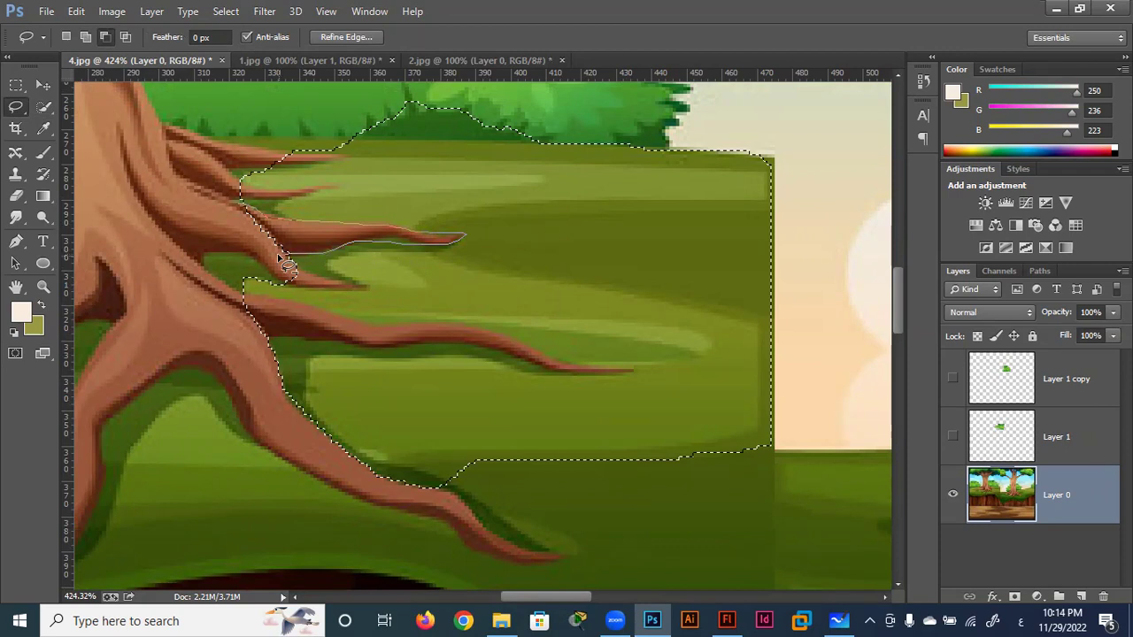
drag(228, 219, 241, 207)
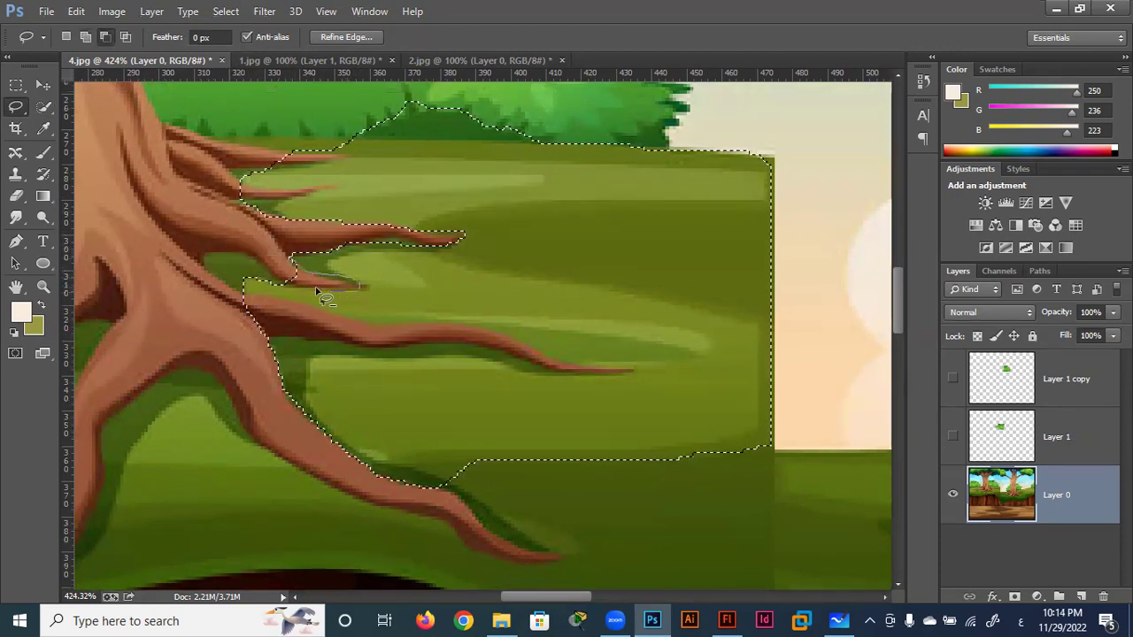
drag(281, 285, 276, 304)
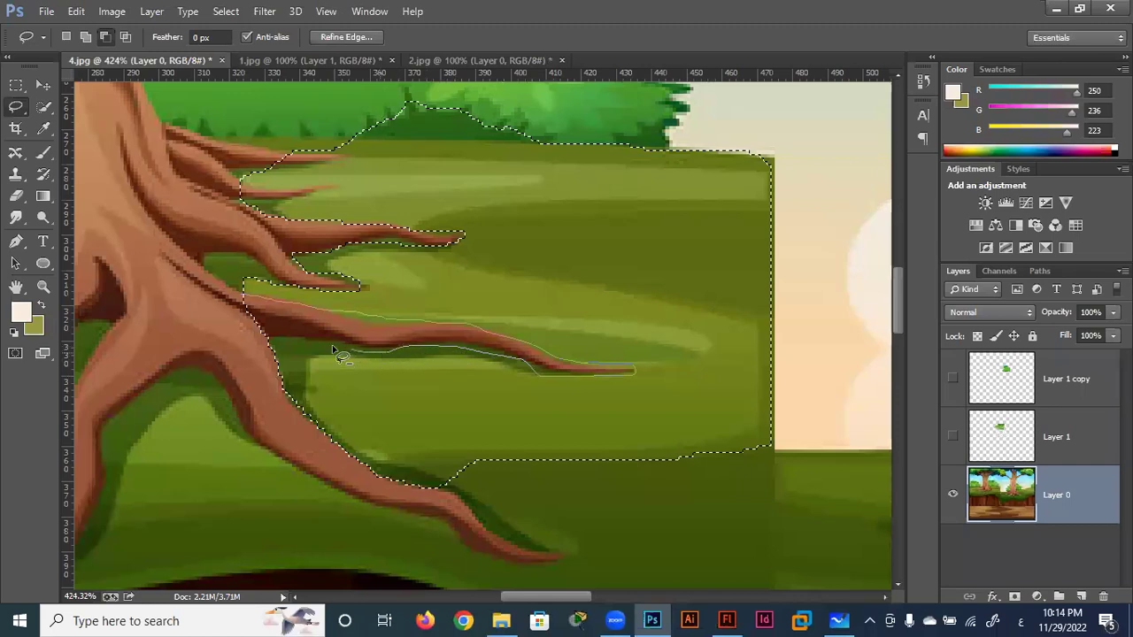
drag(213, 282, 215, 285)
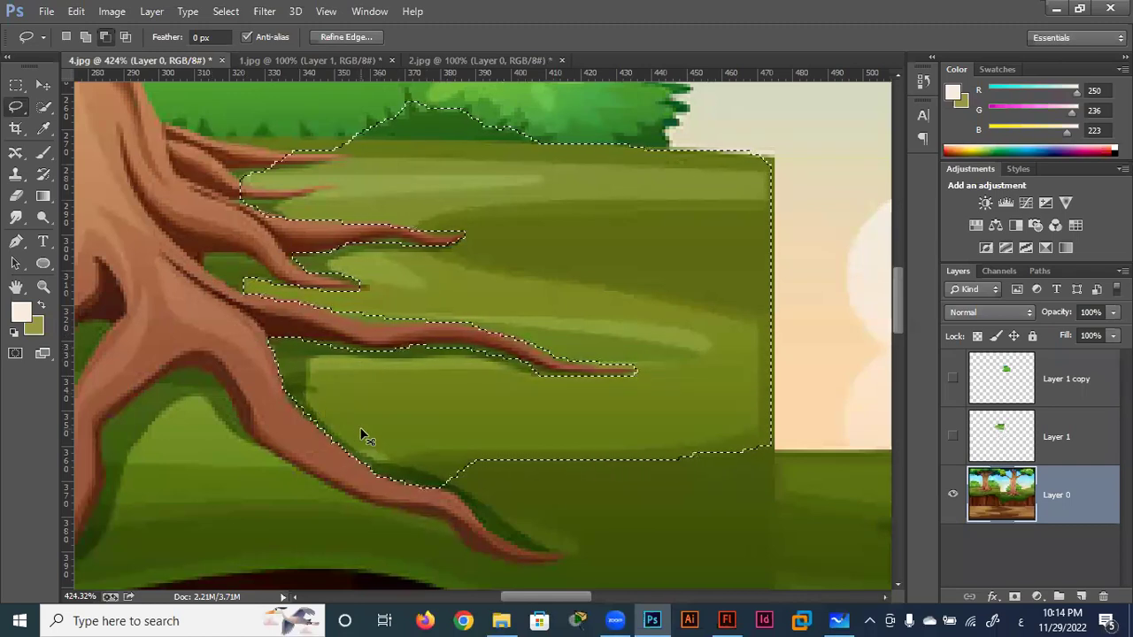
Step: Copy the selected grass onto new Layer 2 and flip it horizontally
key(ctrl+j)
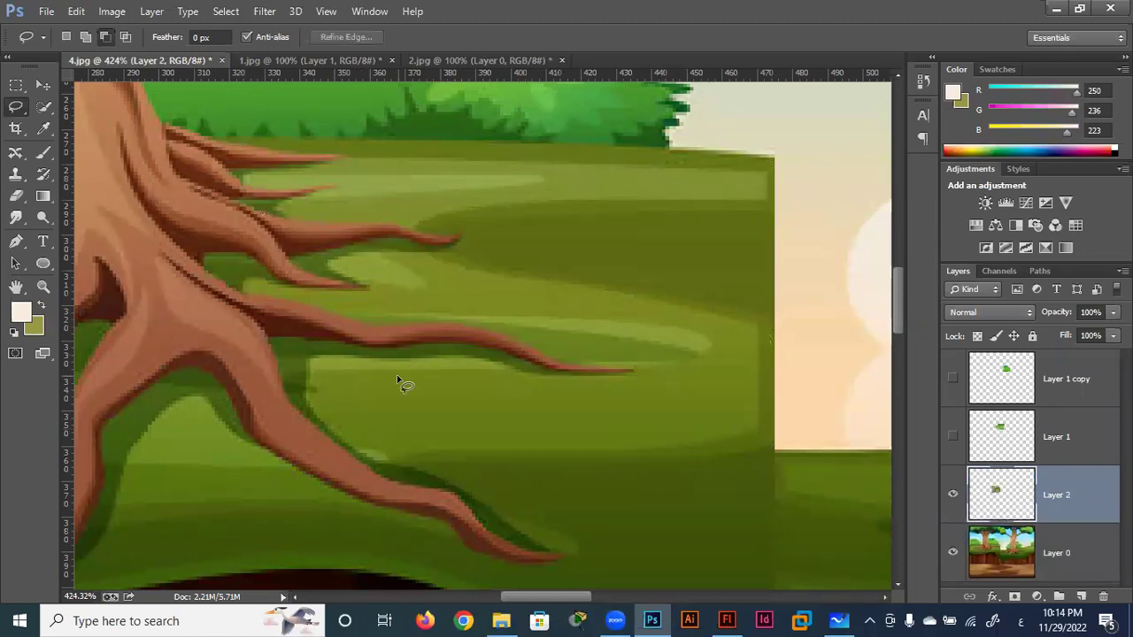
click(43, 85)
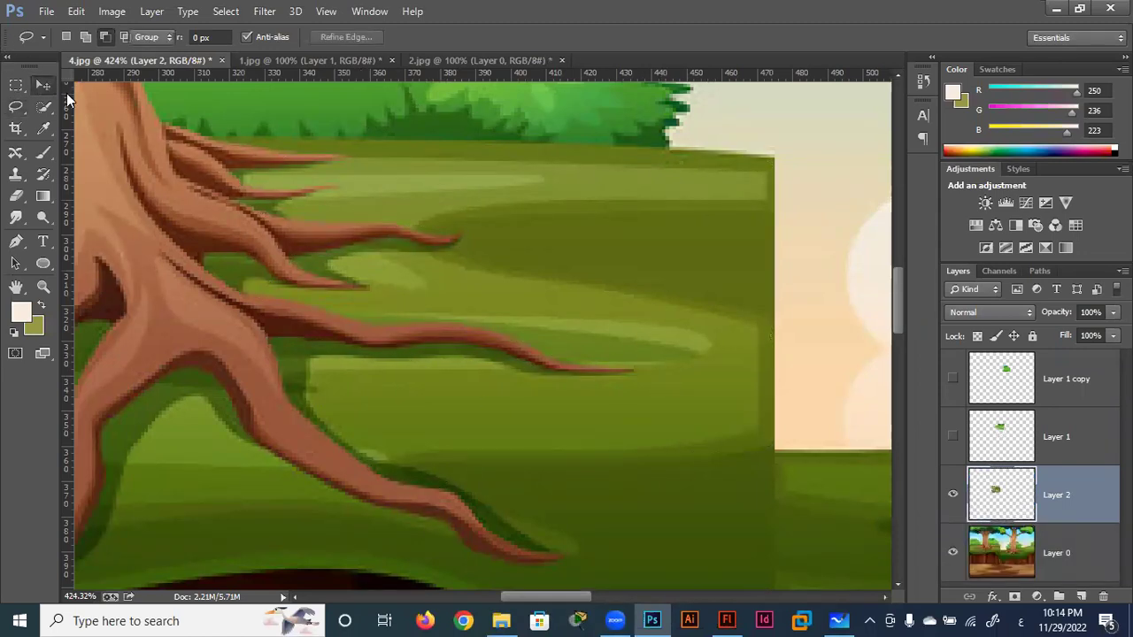
key(ctrl+t)
right_click(605, 292)
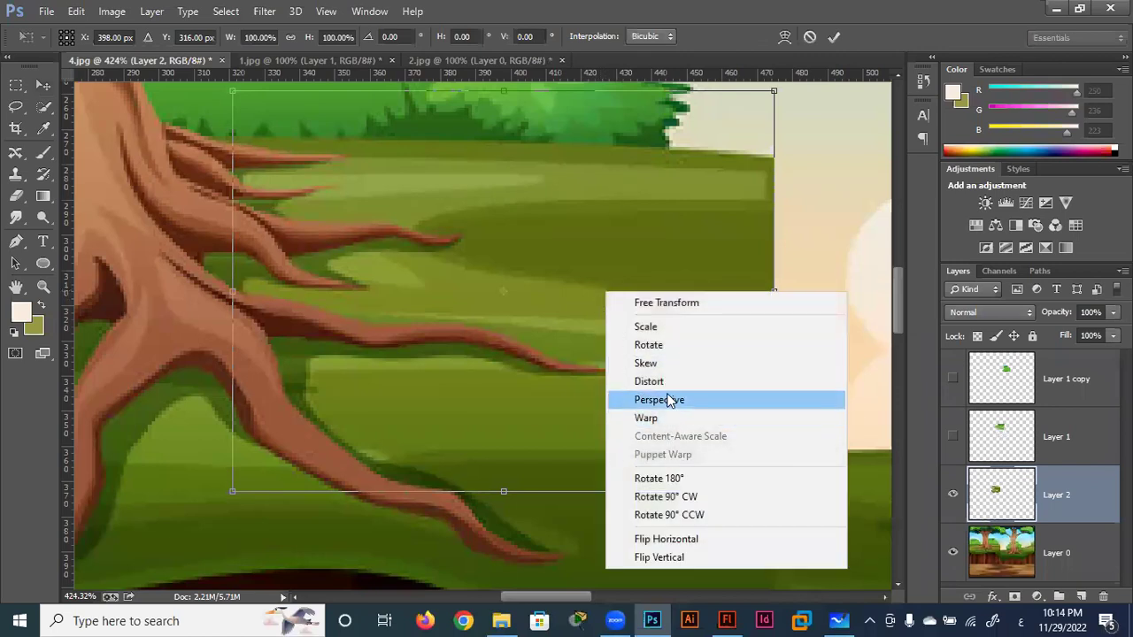
click(673, 539)
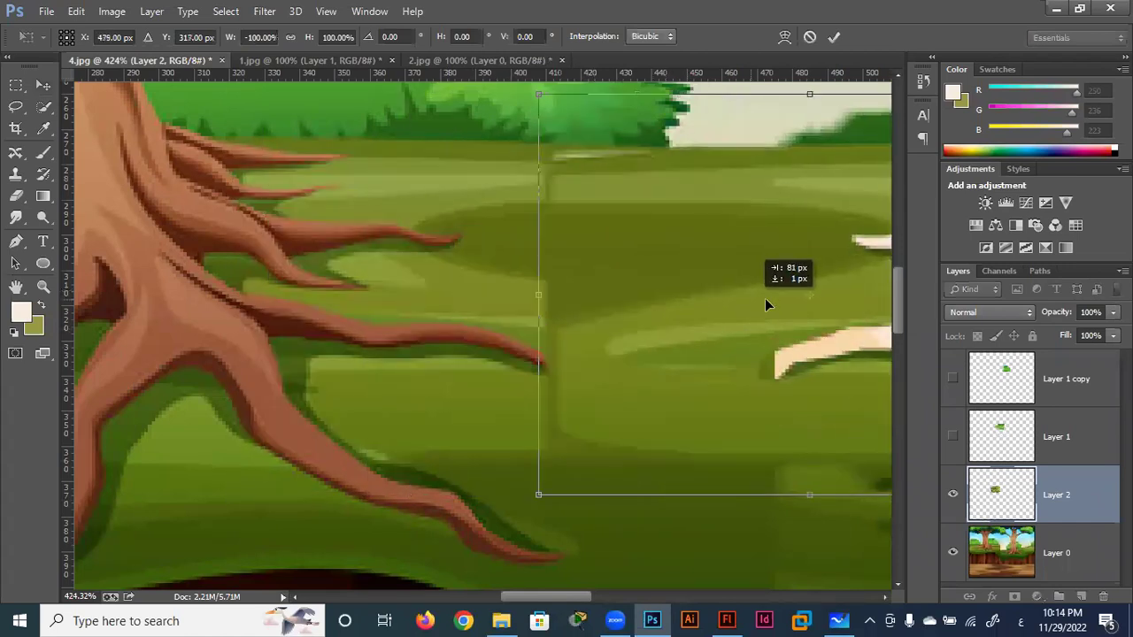
Step: Move the flipped grass rightward and stretch it taller and wider across the seam
drag(526, 303, 929, 301)
scroll(588, 359, down, 2)
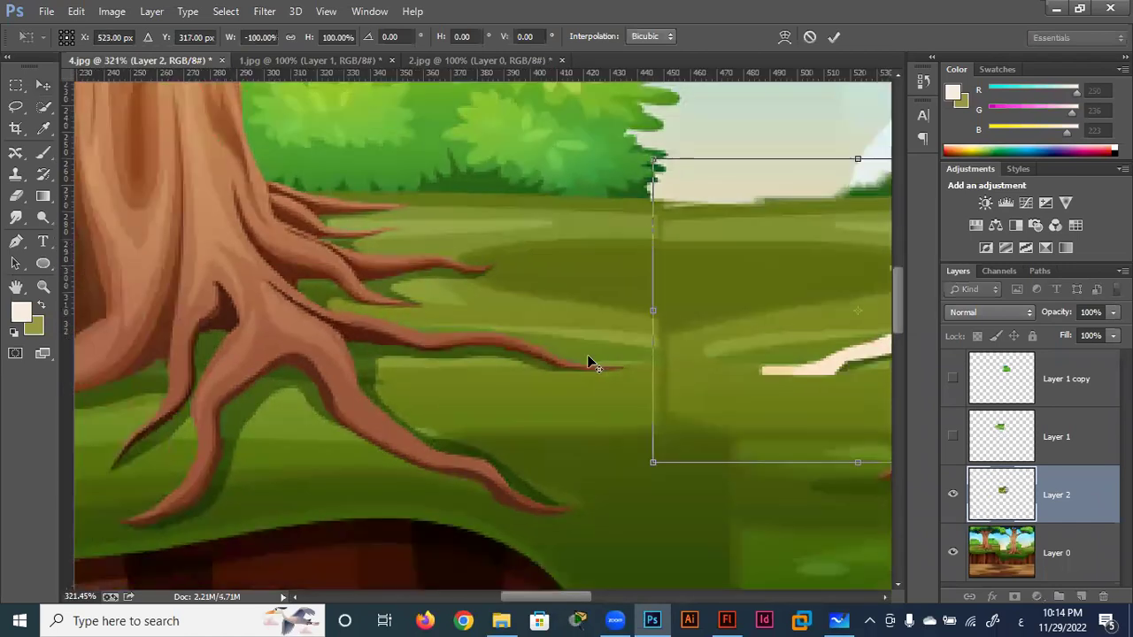
scroll(587, 358, down, 2)
scroll(587, 358, down, 2)
scroll(588, 359, down, 2)
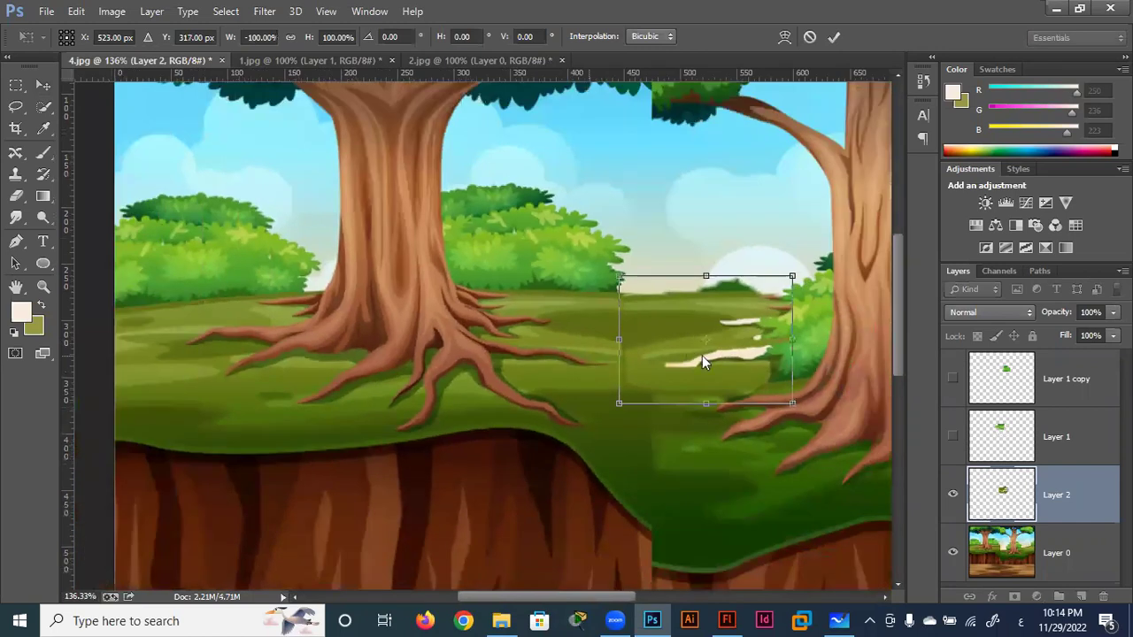
drag(662, 346, 689, 345)
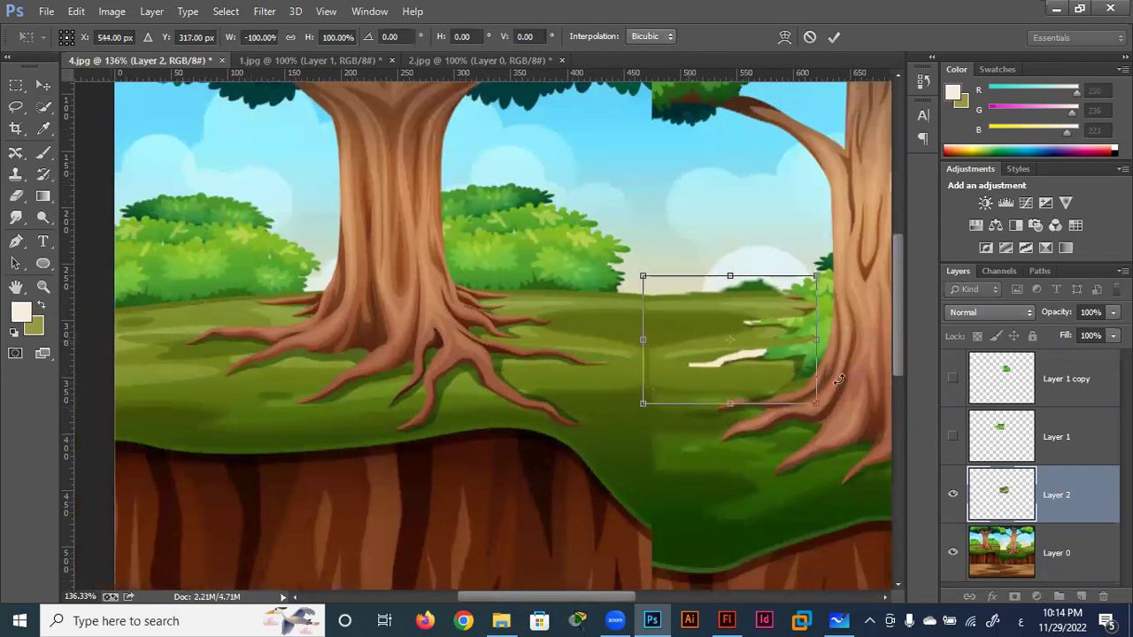
drag(729, 276, 730, 275)
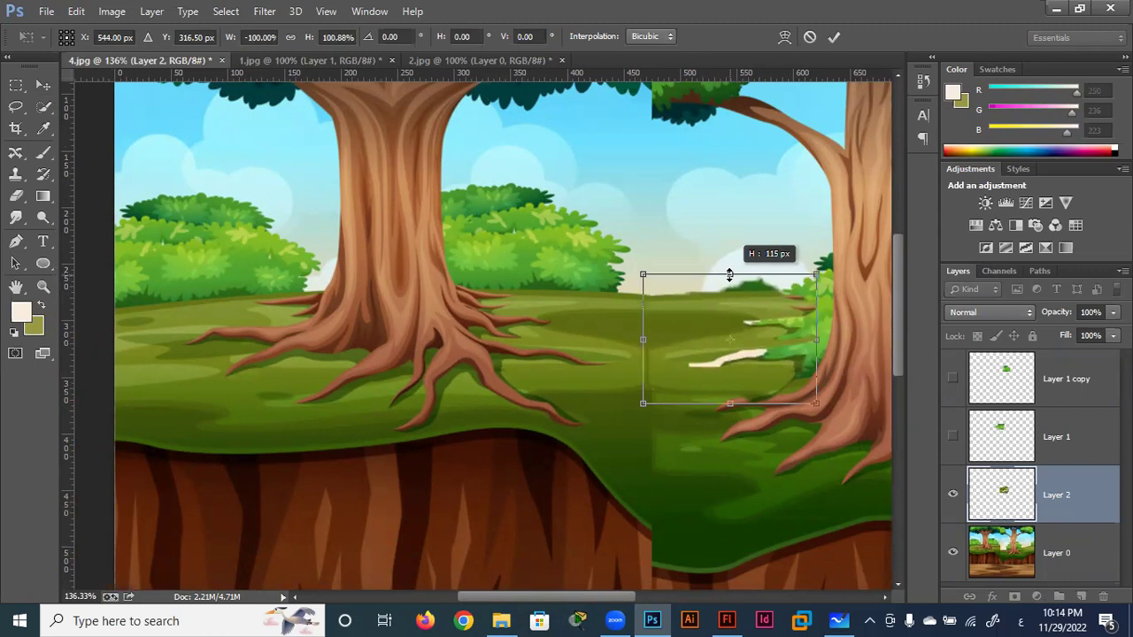
drag(815, 339, 884, 339)
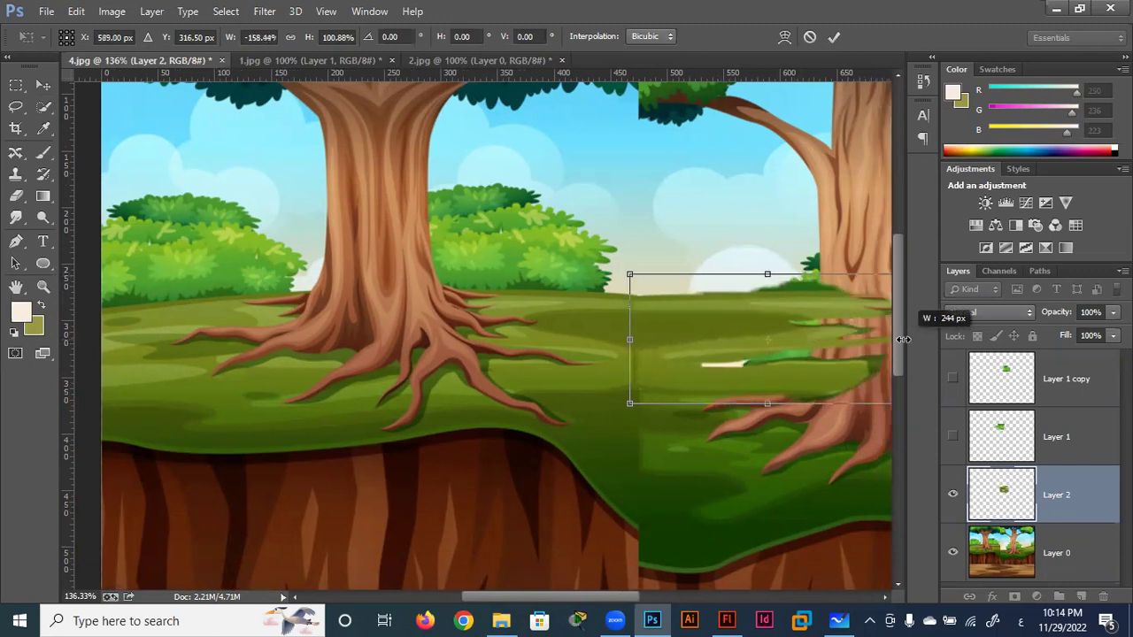
mouse_move(884, 338)
mouse_down()
mouse_move(783, 346)
mouse_move(917, 352)
mouse_up()
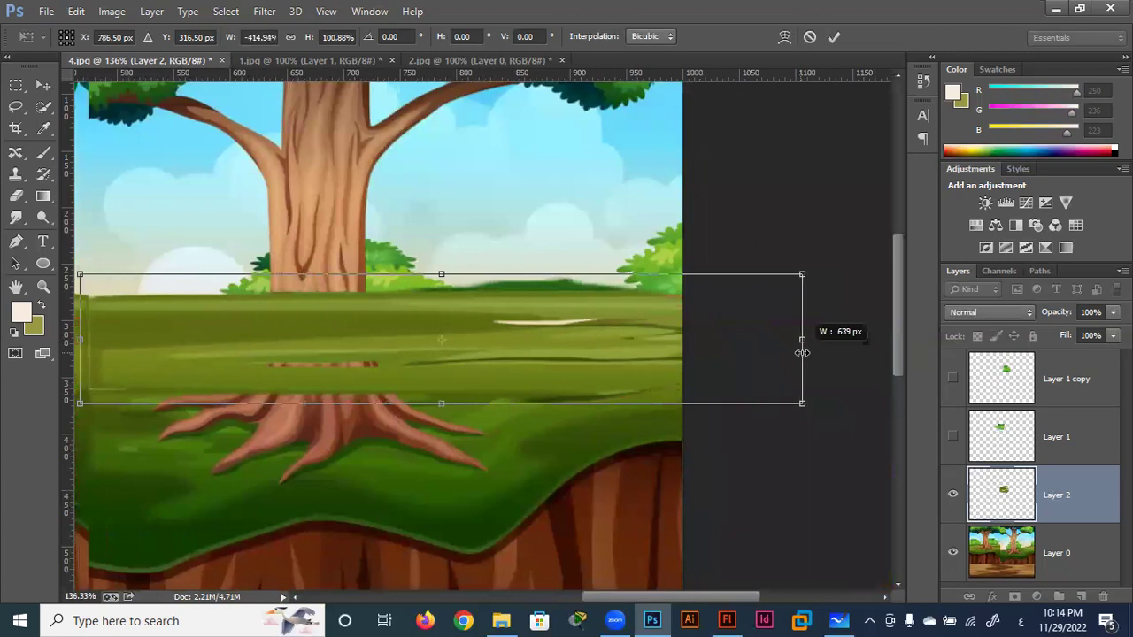
drag(917, 352, 854, 354)
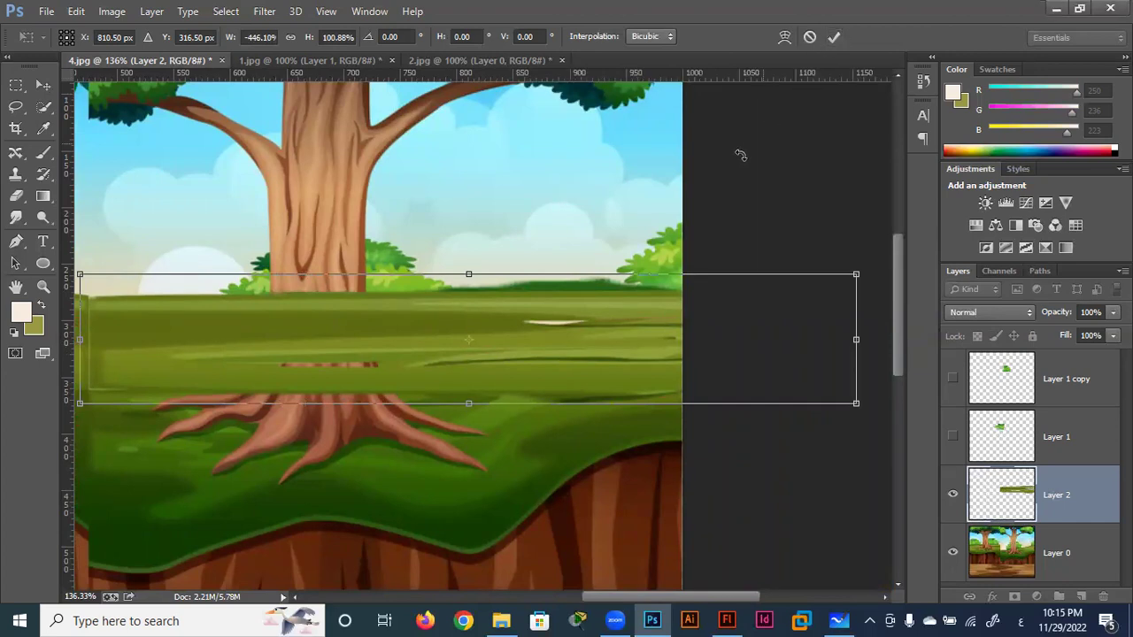
click(832, 39)
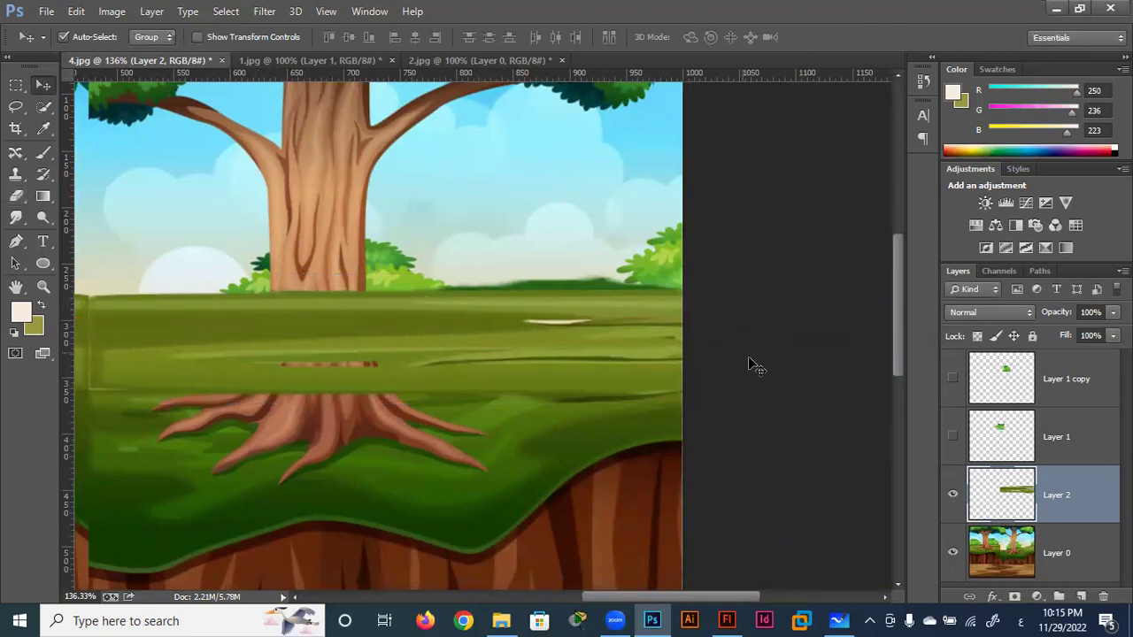
Step: Erase Layer 2's grass over the right trunk base and nudge the patch slightly left and down
click(25, 203)
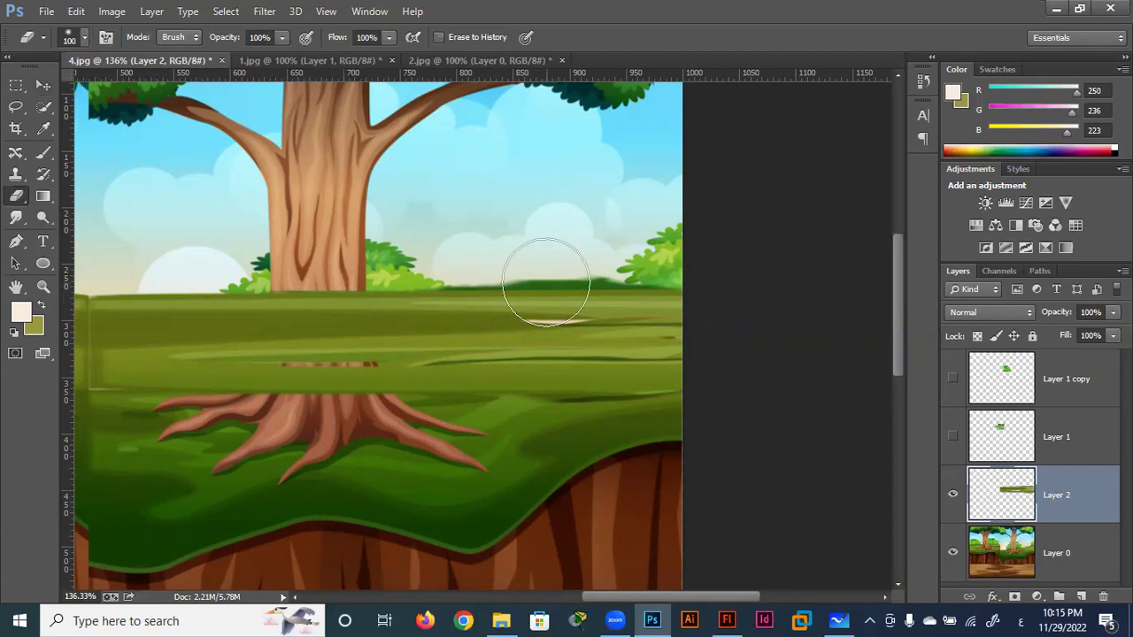
mouse_move(632, 257)
mouse_down()
mouse_move(619, 363)
mouse_move(447, 273)
mouse_move(337, 339)
mouse_move(342, 379)
mouse_move(342, 367)
mouse_move(330, 379)
mouse_move(329, 283)
mouse_move(341, 379)
mouse_move(342, 366)
mouse_move(328, 372)
mouse_move(324, 266)
mouse_move(331, 425)
mouse_move(331, 366)
mouse_move(281, 450)
mouse_move(321, 384)
mouse_move(265, 430)
mouse_move(299, 416)
mouse_move(222, 434)
mouse_move(285, 439)
mouse_move(328, 354)
mouse_move(316, 366)
mouse_move(326, 293)
mouse_move(381, 301)
mouse_move(329, 284)
mouse_move(324, 386)
mouse_move(321, 329)
mouse_move(299, 354)
mouse_move(319, 387)
mouse_move(354, 369)
mouse_move(323, 430)
mouse_move(346, 449)
mouse_up()
scroll(346, 450, down, 3)
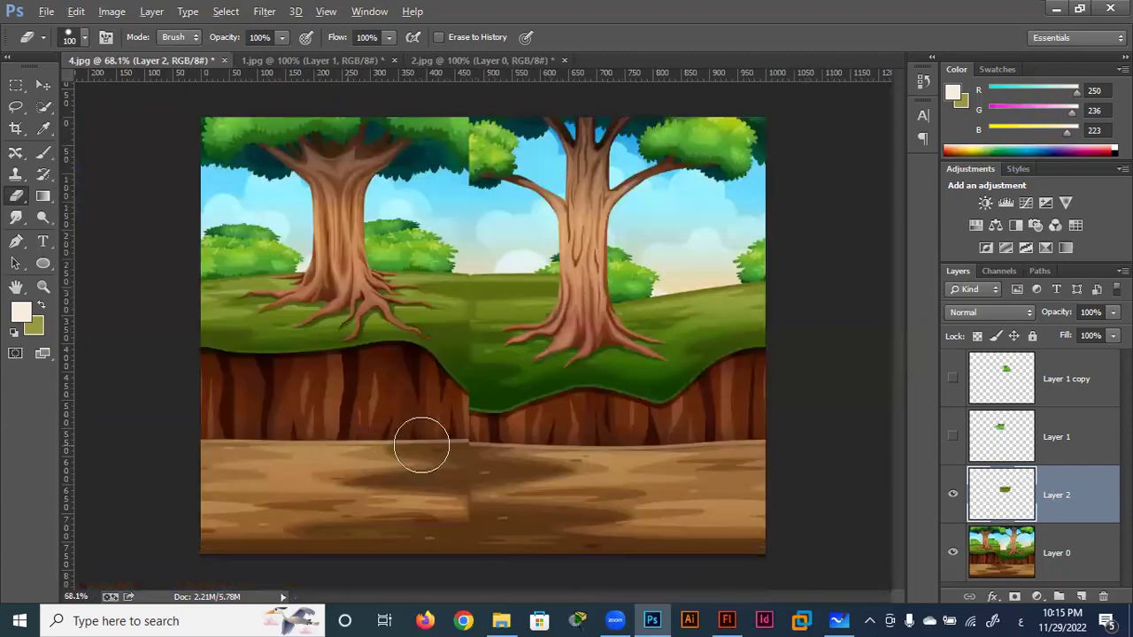
scroll(488, 407, up, 2)
scroll(488, 412, up, 2)
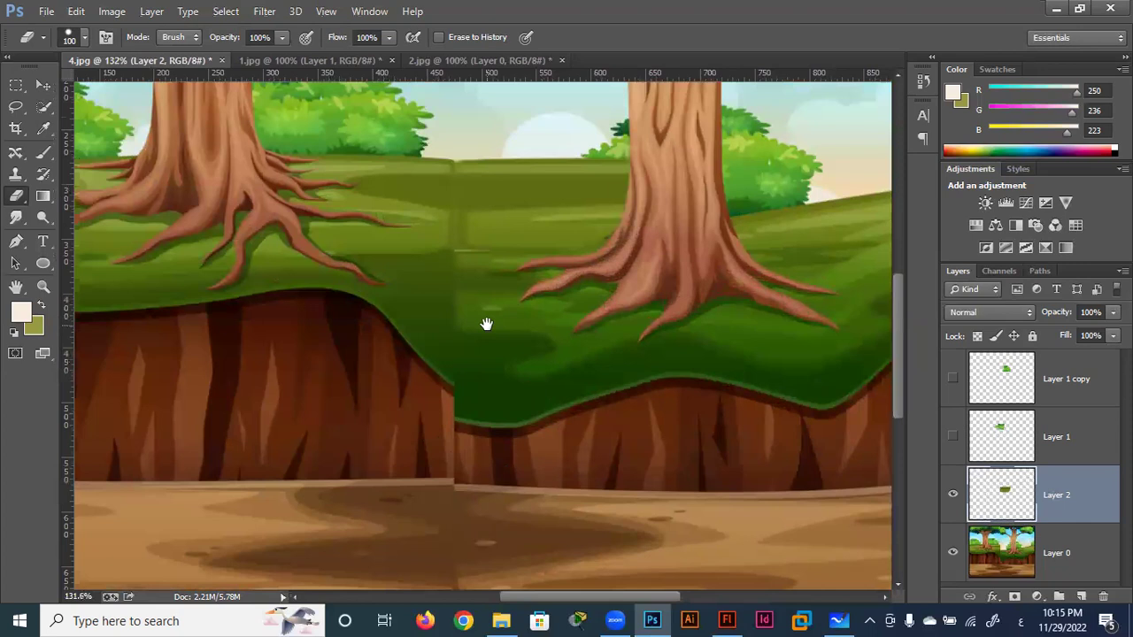
scroll(486, 354, up, 1)
scroll(482, 405, up, 1)
scroll(485, 409, up, 1)
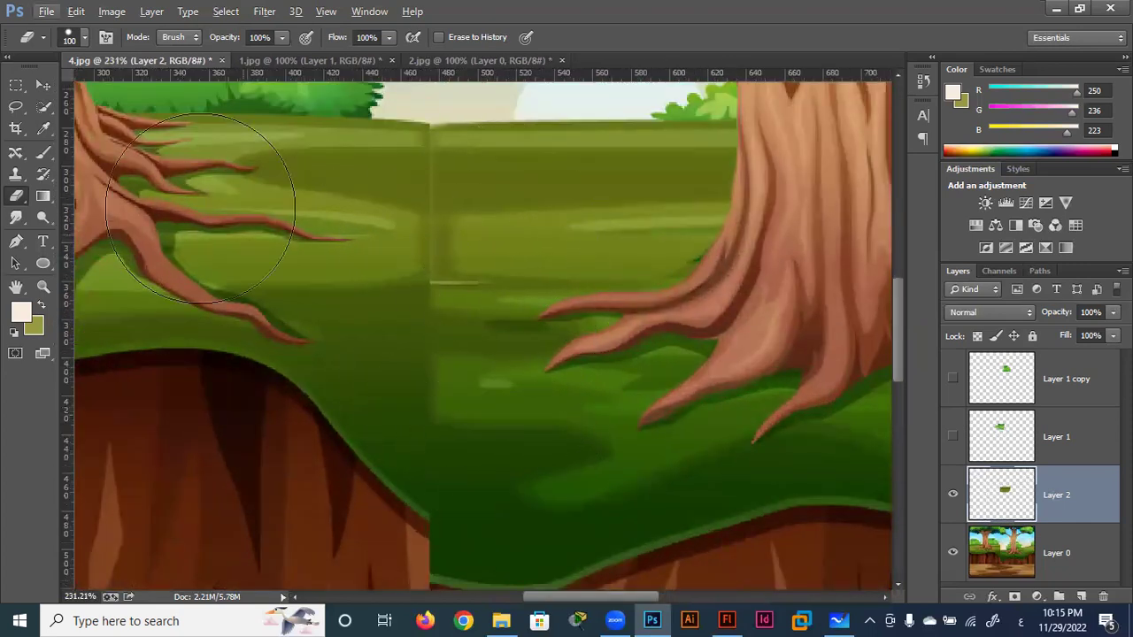
click(41, 83)
drag(496, 185, 493, 189)
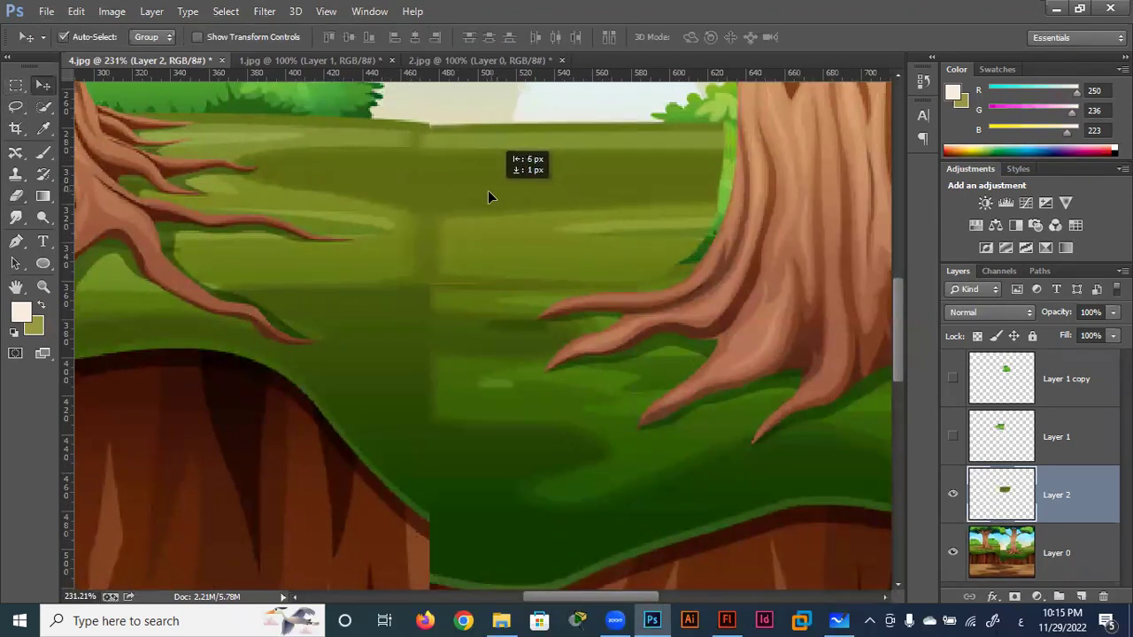
Step: Widen the Layer 2 grass patch to about 107% and shift it slightly up-left
drag(493, 188, 486, 191)
key(ctrl+t)
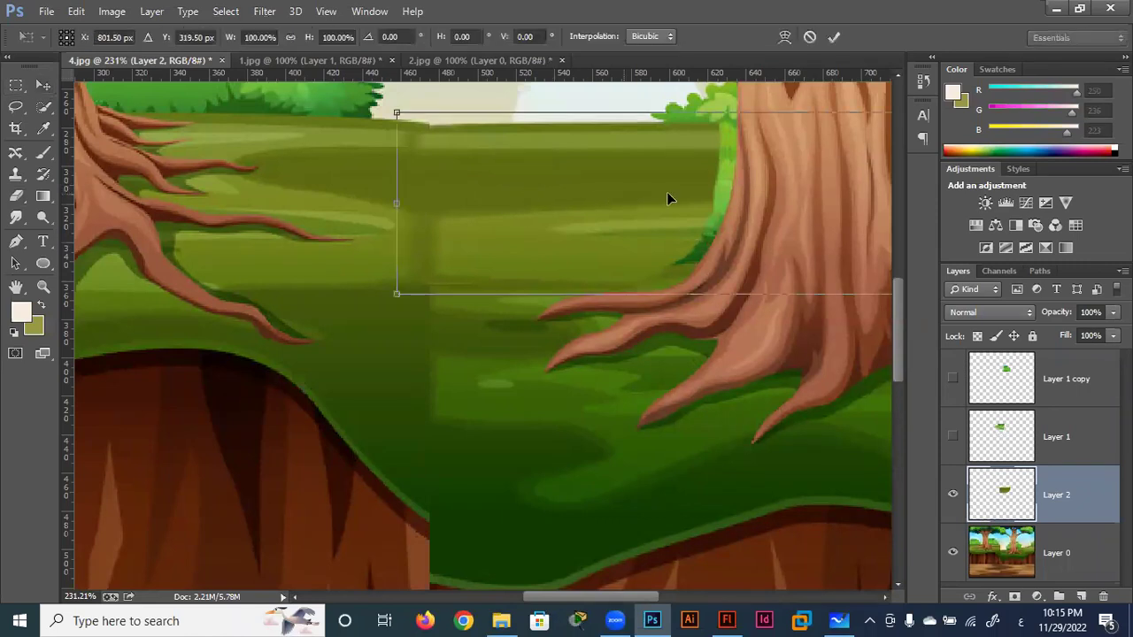
scroll(693, 253, down, 2)
scroll(693, 253, down, 2)
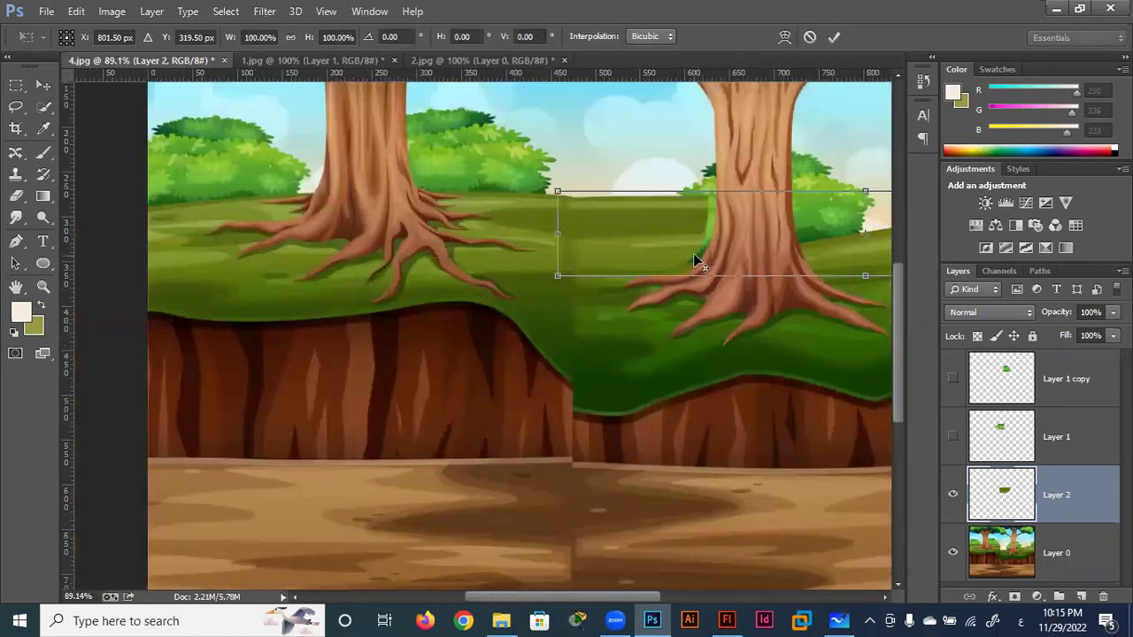
scroll(693, 254, down, 2)
drag(876, 293, 907, 291)
drag(533, 288, 531, 288)
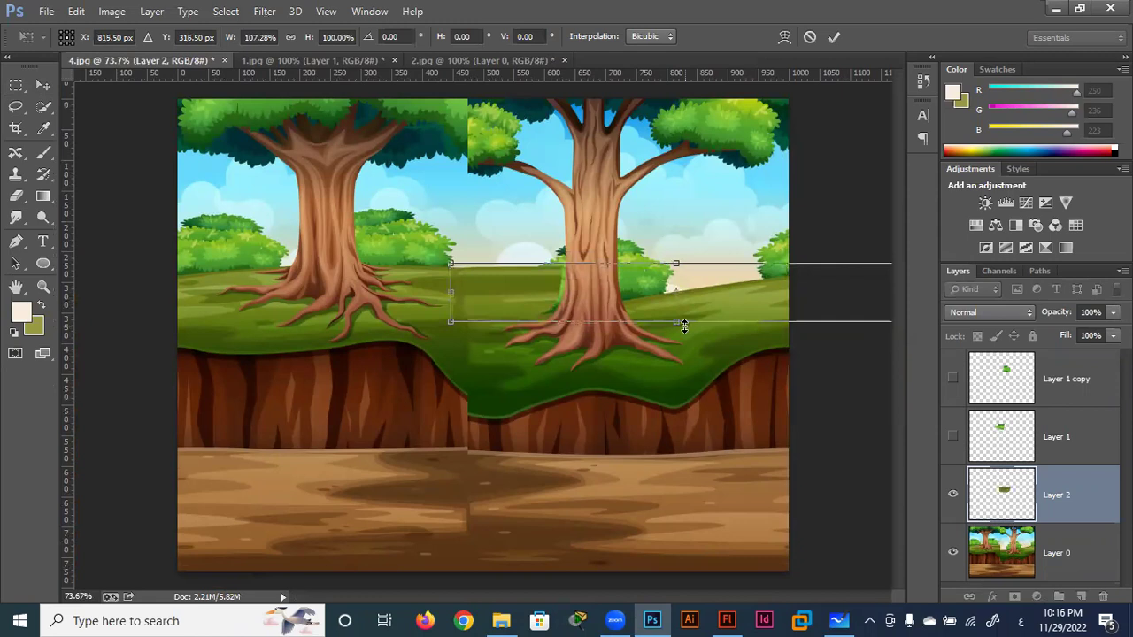
click(833, 38)
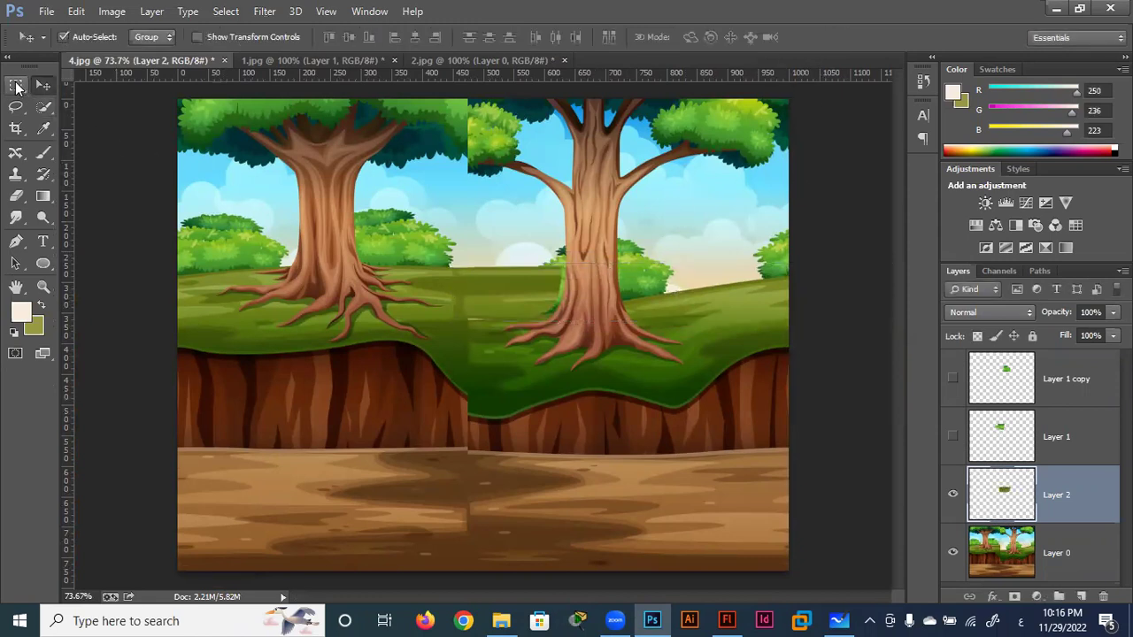
Step: Copy a fresh rectangle of grass around the seam to Layer 3 and delete Layer 2
click(15, 85)
drag(546, 262, 405, 347)
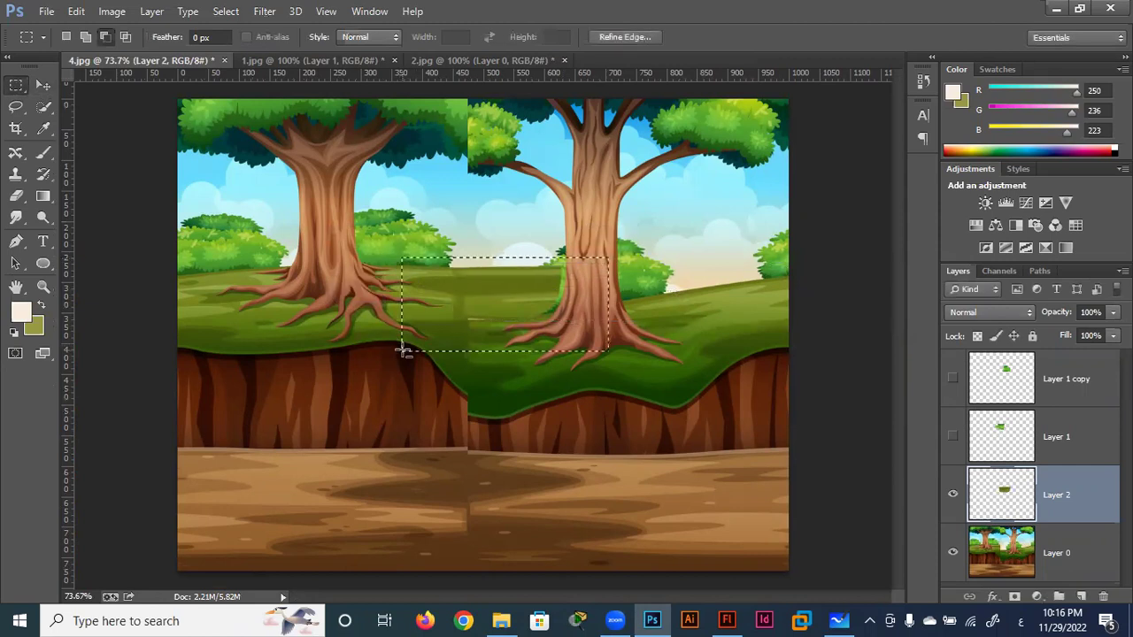
key(ctrl+j)
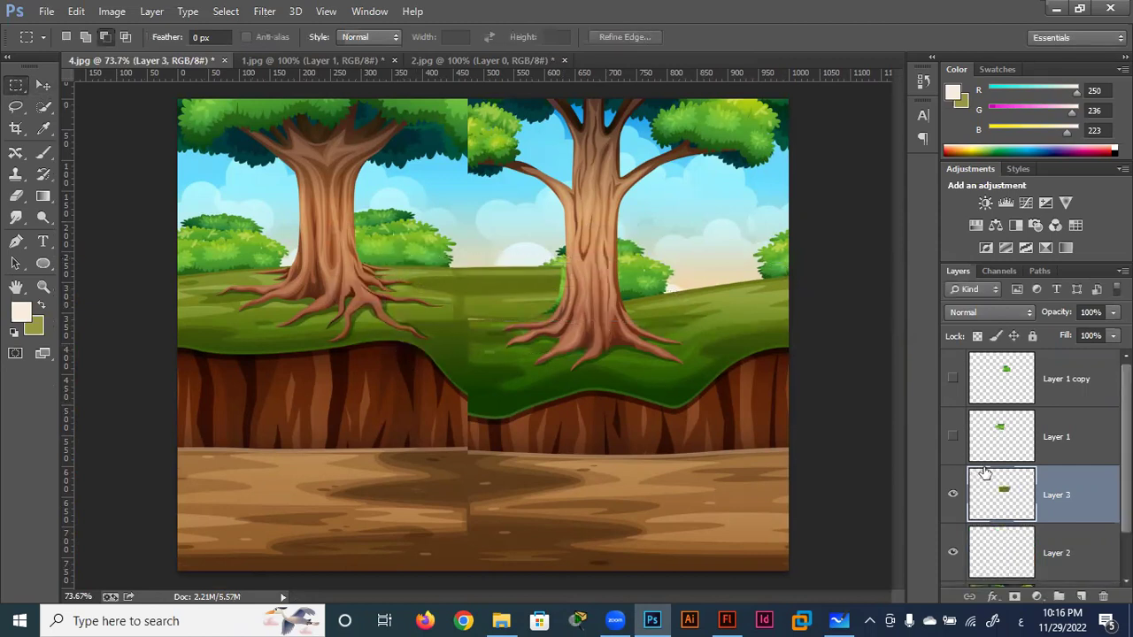
click(1065, 551)
click(1103, 597)
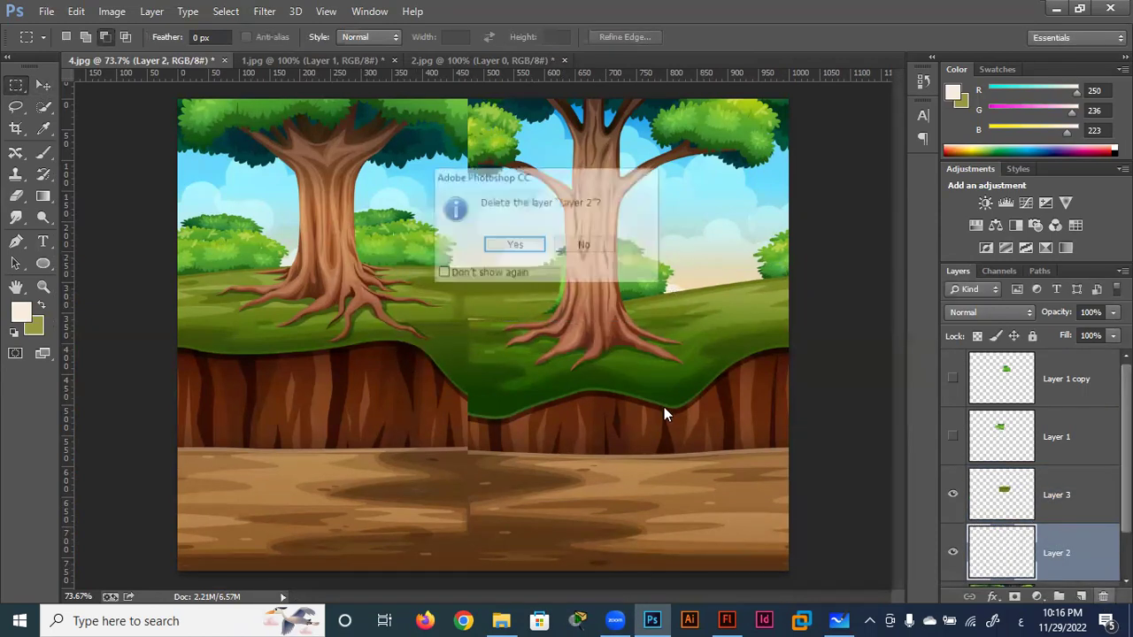
click(502, 253)
Step: Cancel the stray background transform and widen the Layer 3 grass patch to about 111%
key(ctrl+t)
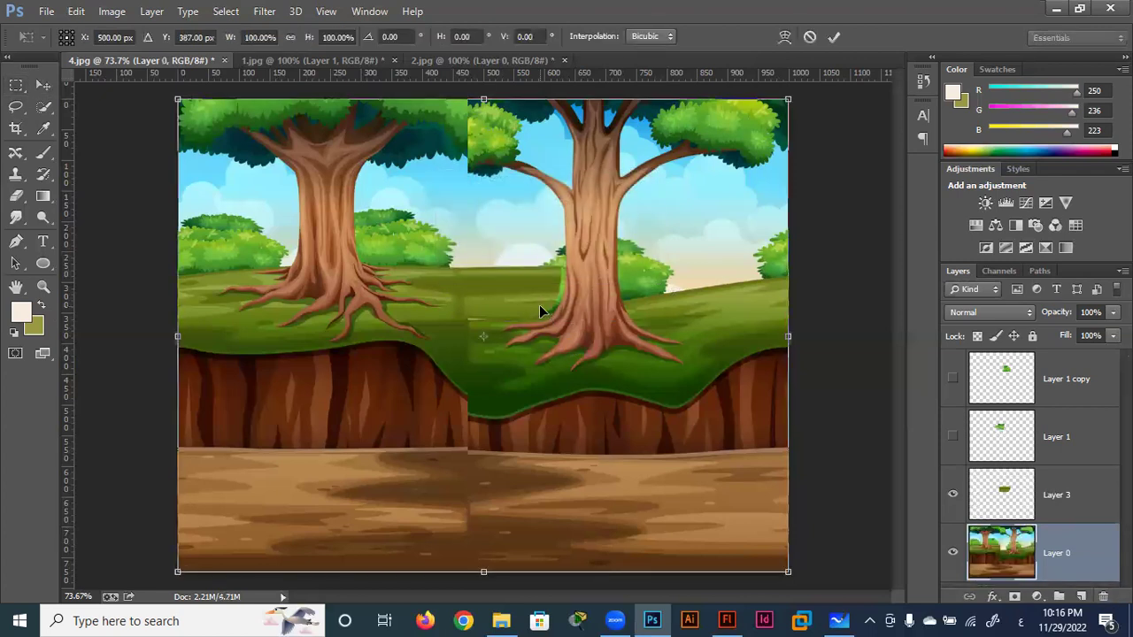
click(810, 38)
click(1031, 506)
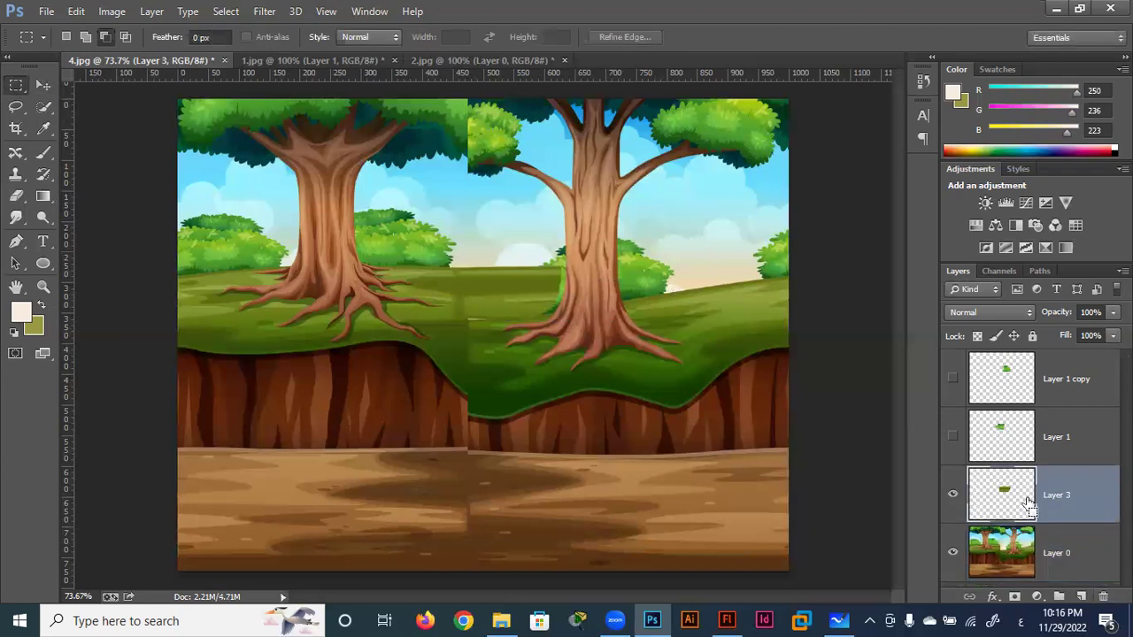
key(ctrl+t)
drag(559, 293, 574, 293)
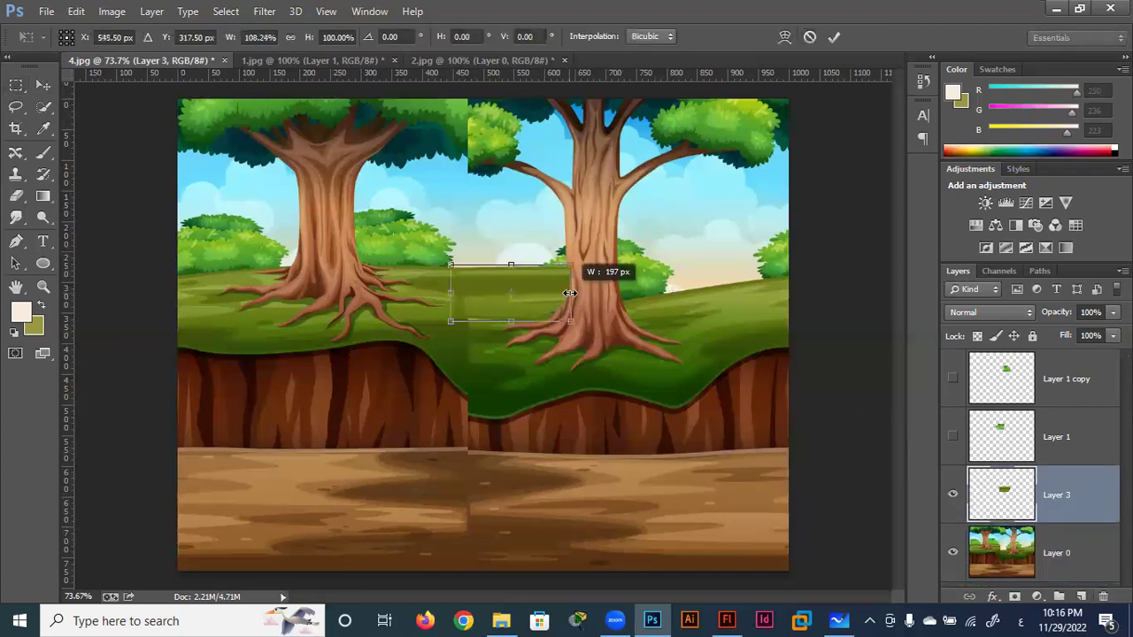
click(834, 38)
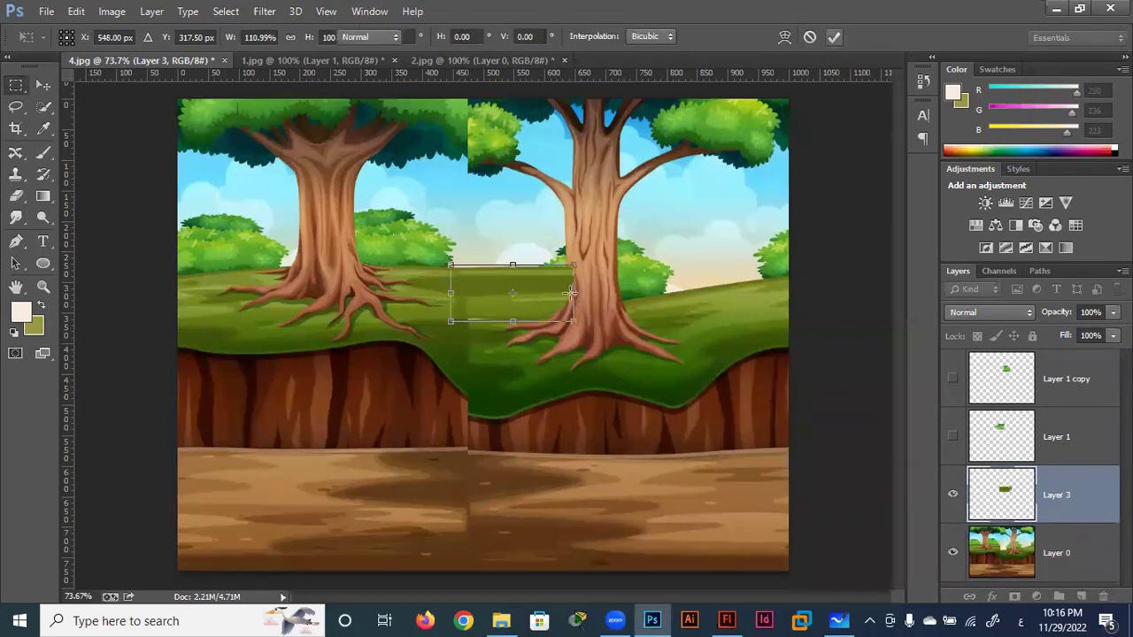
Step: Stretch the Layer 3 grass patch down to about 107% height
scroll(533, 339, up, 2)
scroll(533, 339, up, 2)
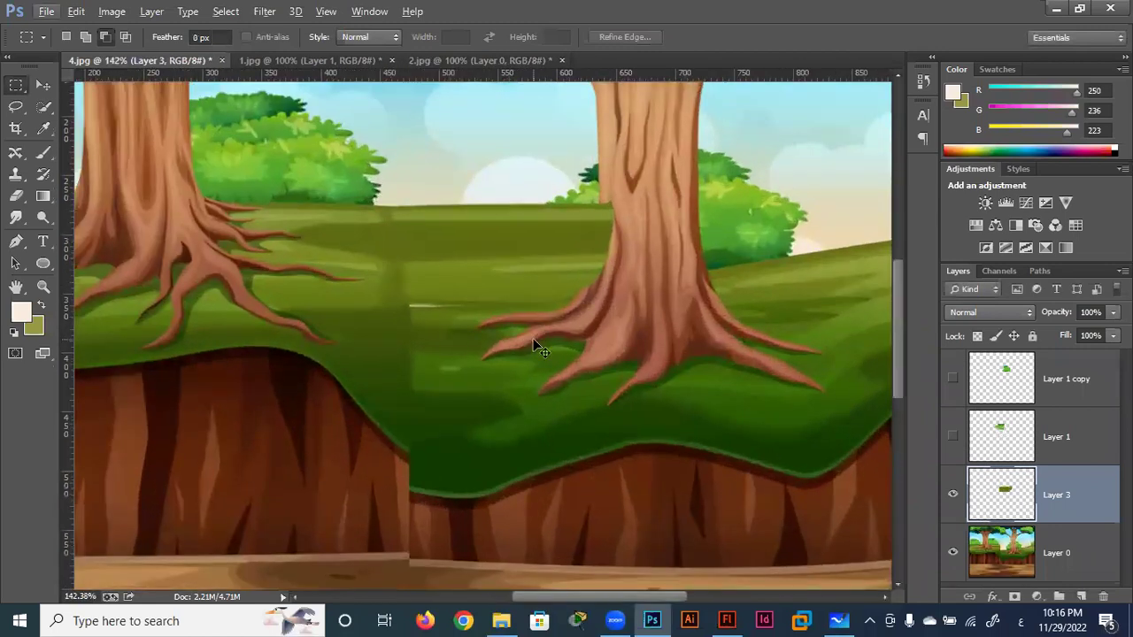
key(ctrl+t)
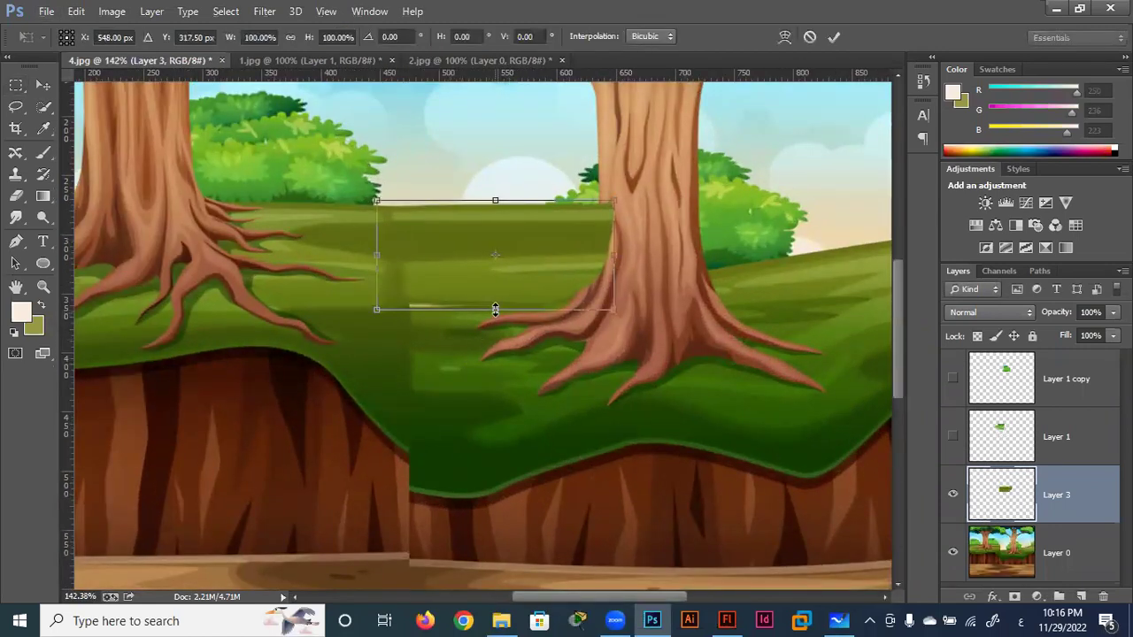
drag(495, 311, 494, 320)
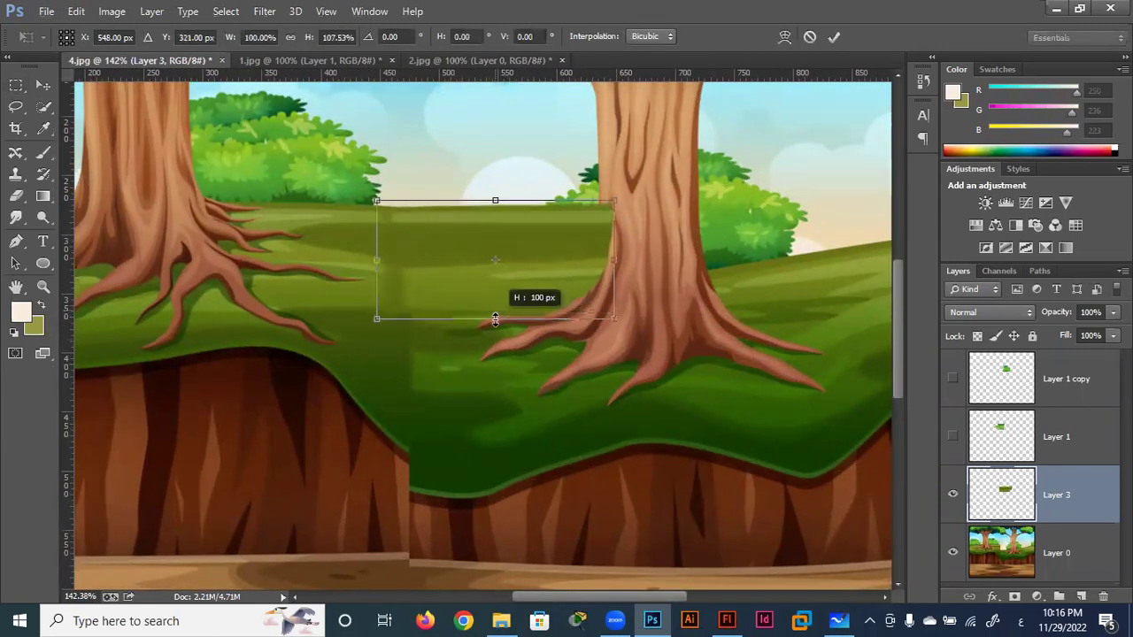
click(834, 38)
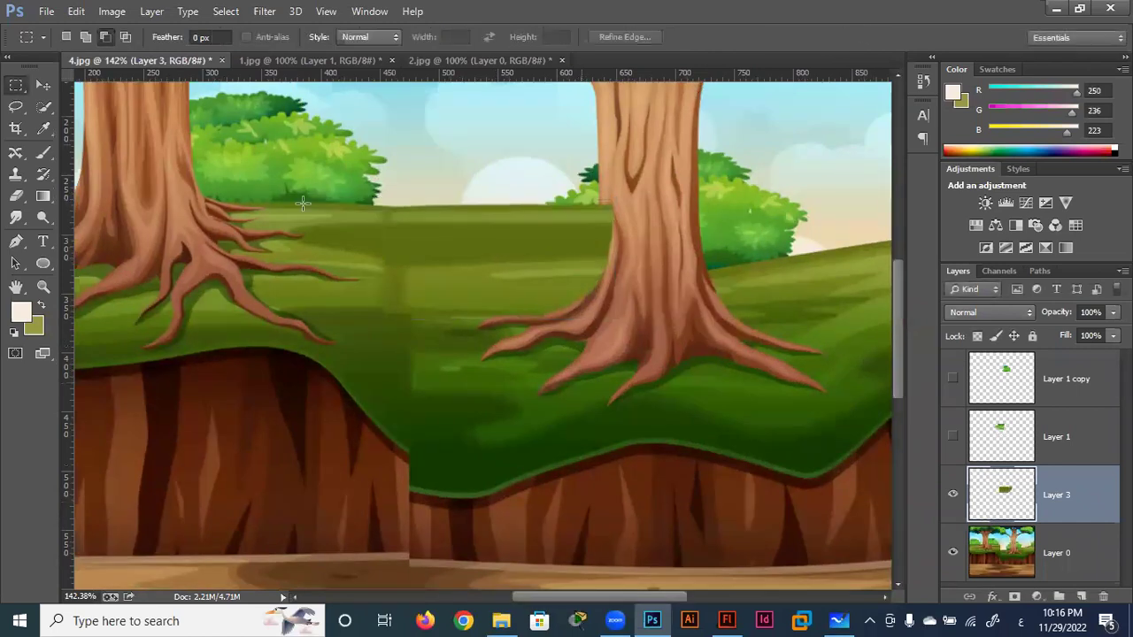
Step: Erase Layer 3's hard edges left of the seam, blending the patch into the grass
click(16, 197)
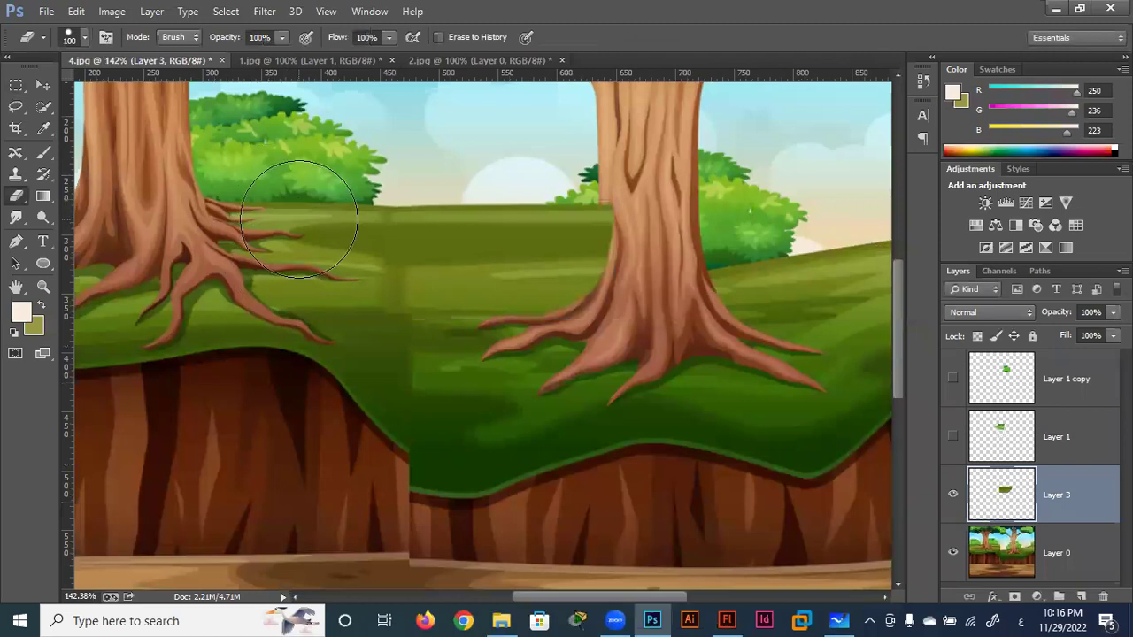
key(bracketleft)
key(bracketleft)
key(bracketleft)
mouse_move(299, 217)
mouse_down()
mouse_move(327, 236)
mouse_move(328, 181)
mouse_move(354, 265)
mouse_move(330, 264)
mouse_up()
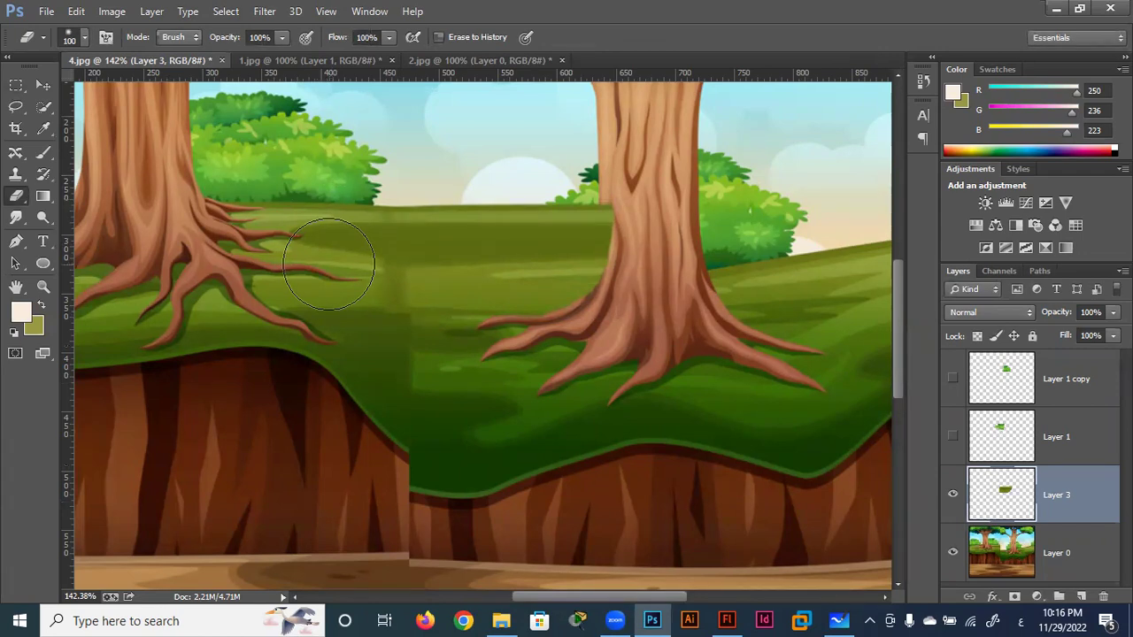
key(bracketright)
key(bracketright)
key(bracketright)
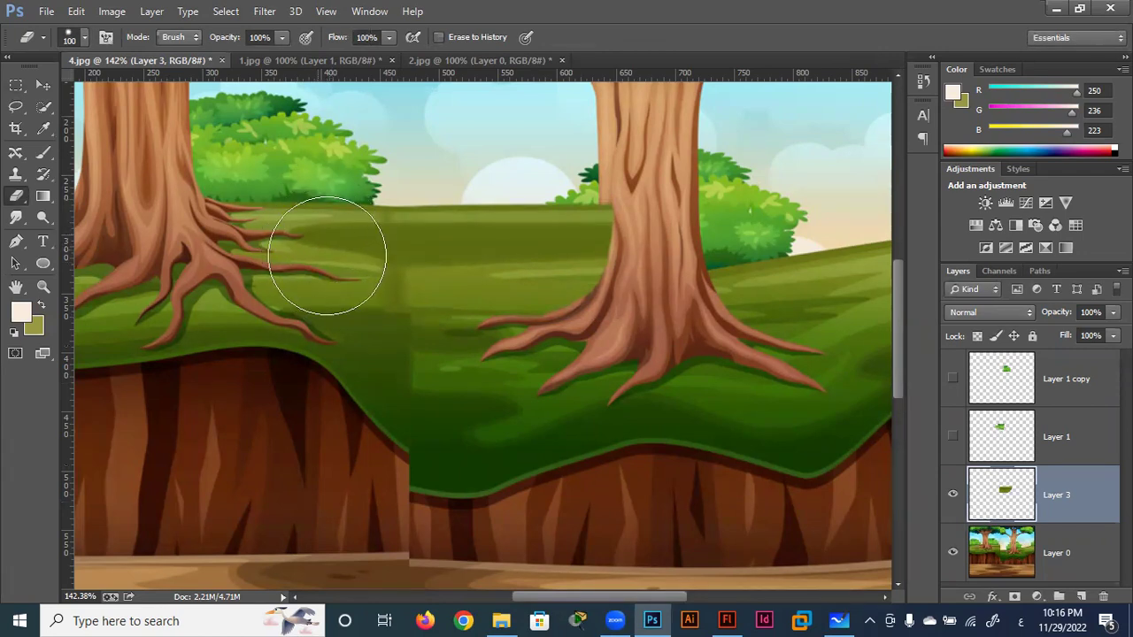
mouse_move(314, 251)
mouse_down()
mouse_move(328, 232)
mouse_move(324, 210)
mouse_move(326, 315)
mouse_up()
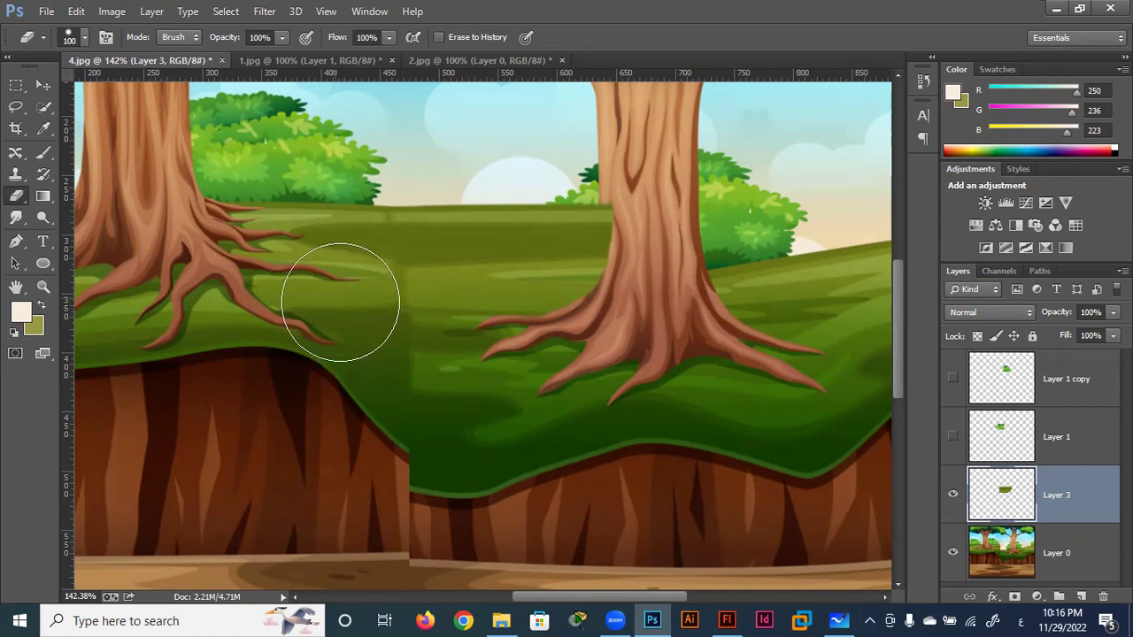
key(bracketleft)
key(bracketleft)
key(bracketleft)
key(bracketleft)
key(bracketleft)
key(bracketleft)
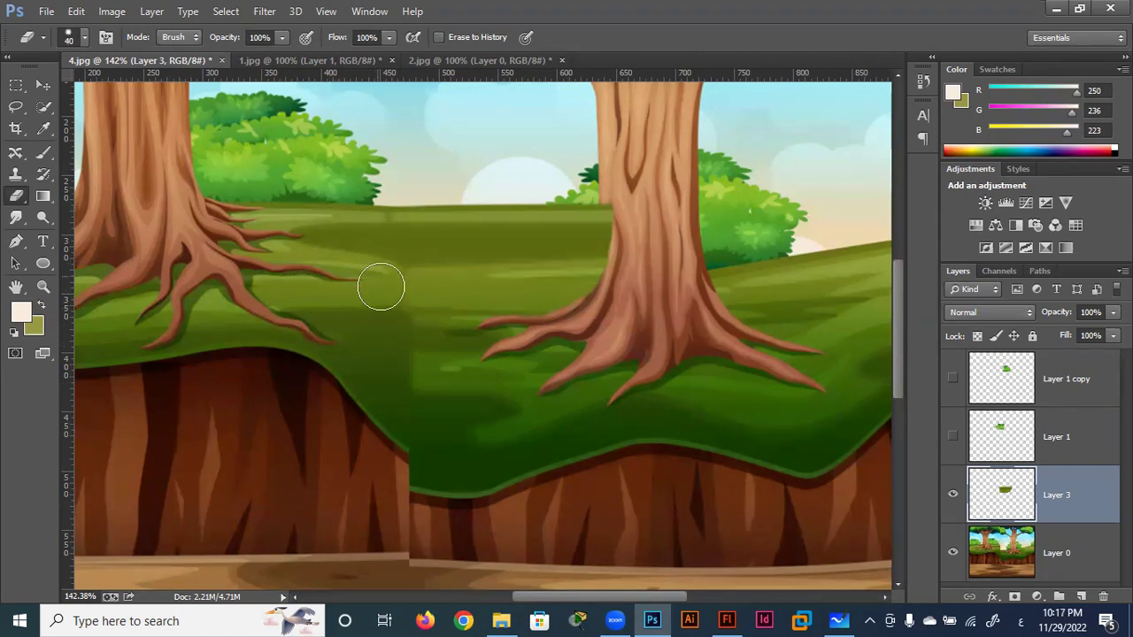
drag(365, 285, 354, 243)
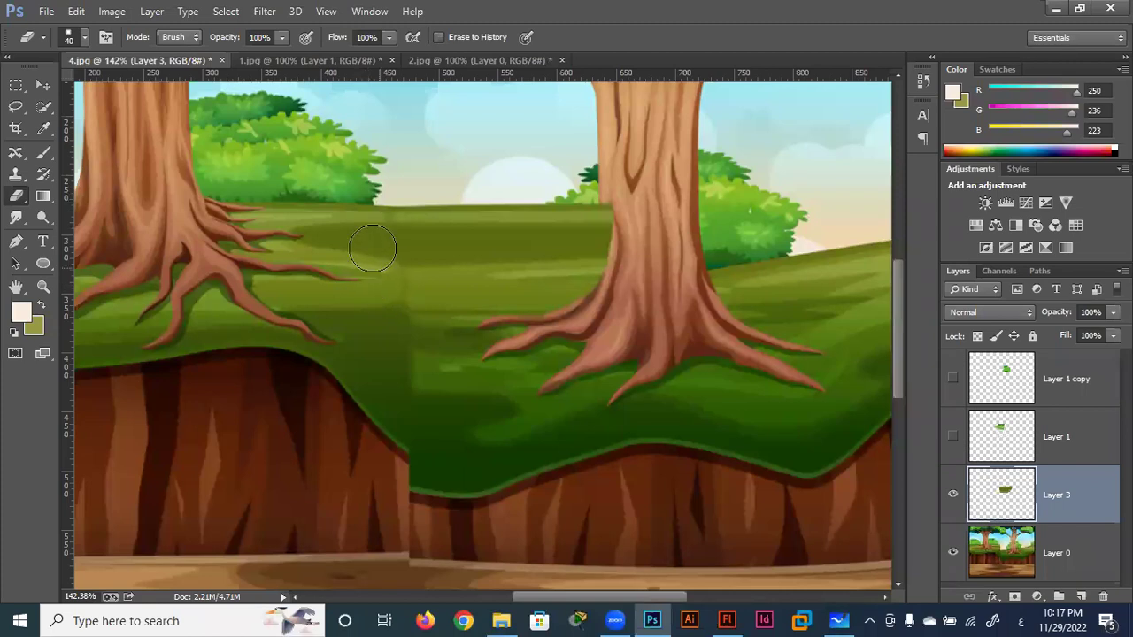
Step: Erase the patch grass covering the right tree trunk to reveal the bush beside it
mouse_move(663, 227)
mouse_down()
mouse_move(624, 215)
mouse_move(635, 195)
mouse_move(619, 182)
mouse_move(623, 316)
mouse_move(632, 245)
mouse_move(607, 335)
mouse_move(614, 295)
mouse_move(566, 336)
mouse_move(599, 299)
mouse_move(539, 339)
mouse_move(626, 273)
mouse_move(615, 260)
mouse_move(616, 210)
mouse_move(627, 222)
mouse_up()
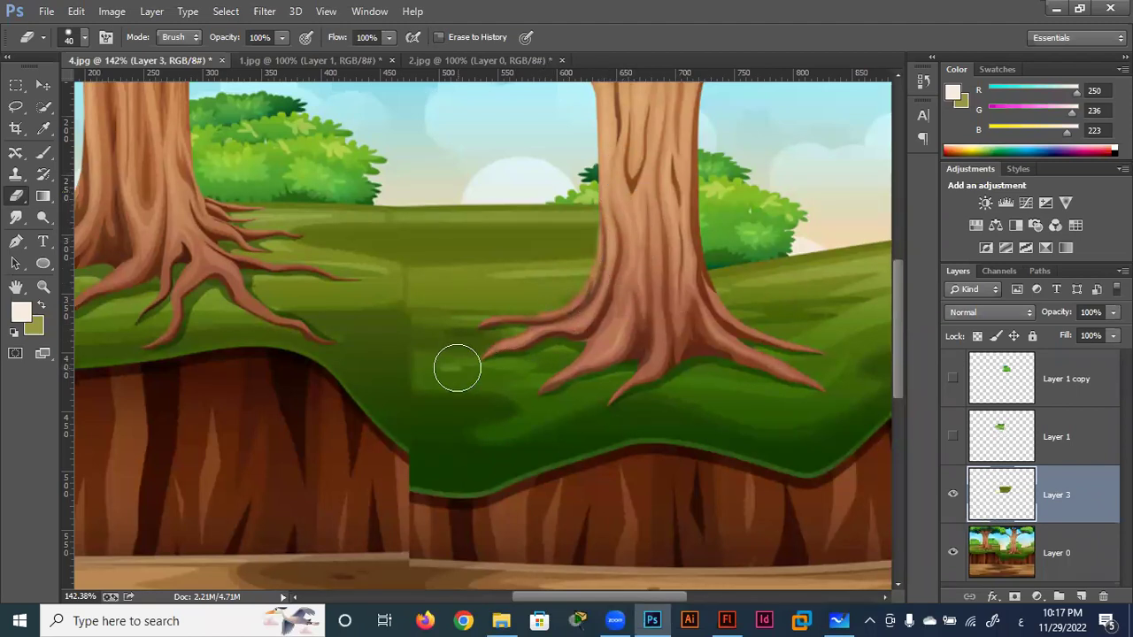
scroll(454, 367, down, 3)
scroll(457, 368, down, 1)
scroll(456, 368, down, 1)
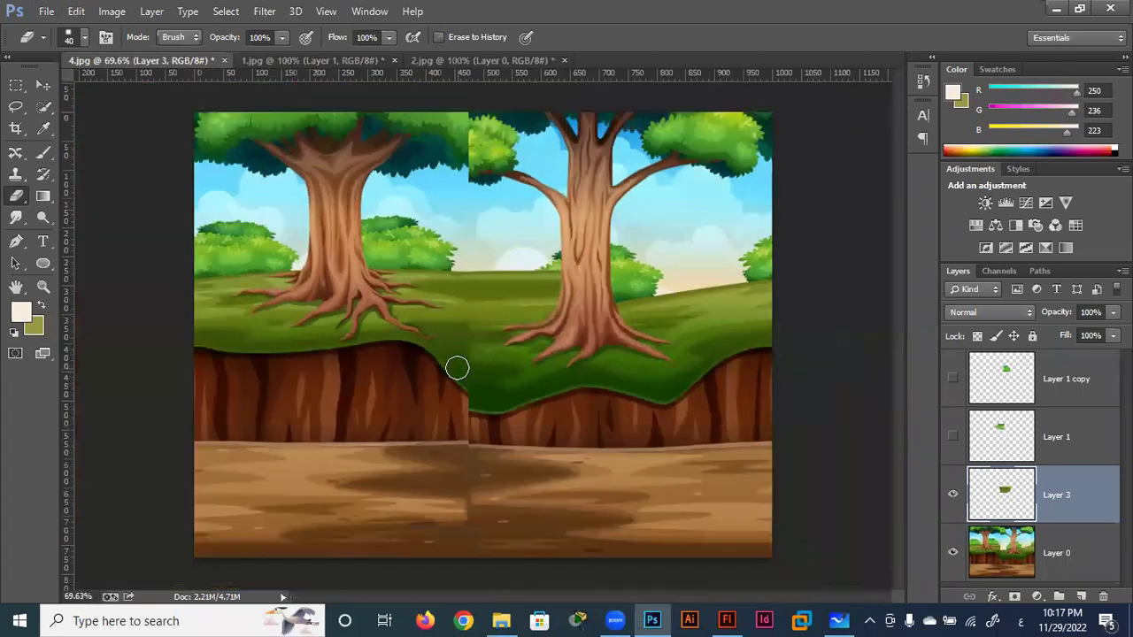
scroll(457, 368, up, 1)
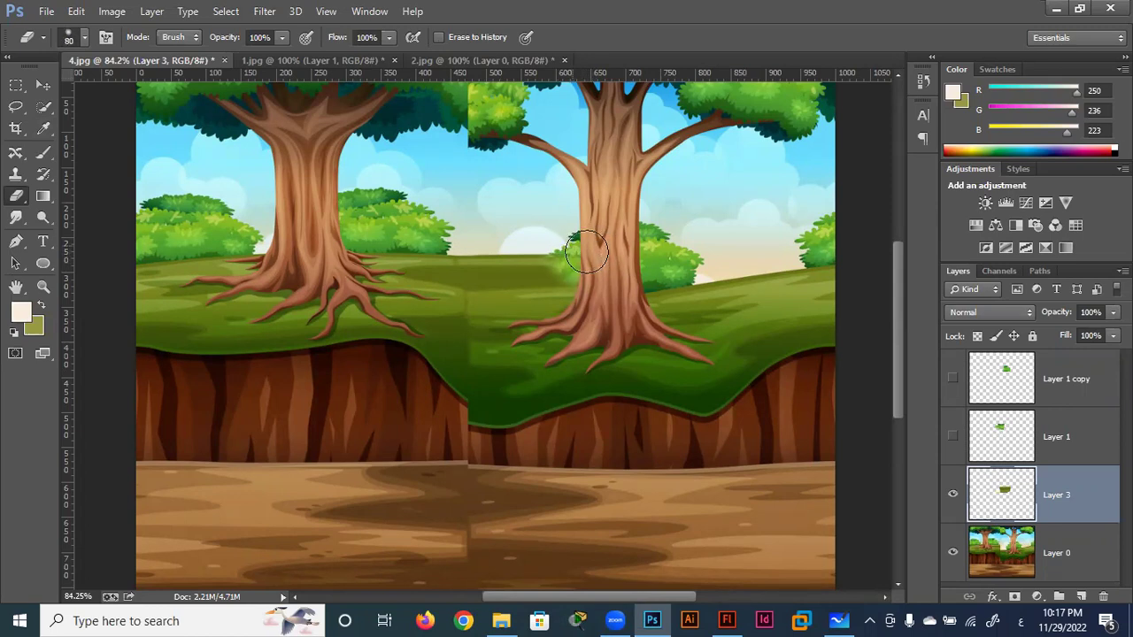
drag(573, 276, 558, 273)
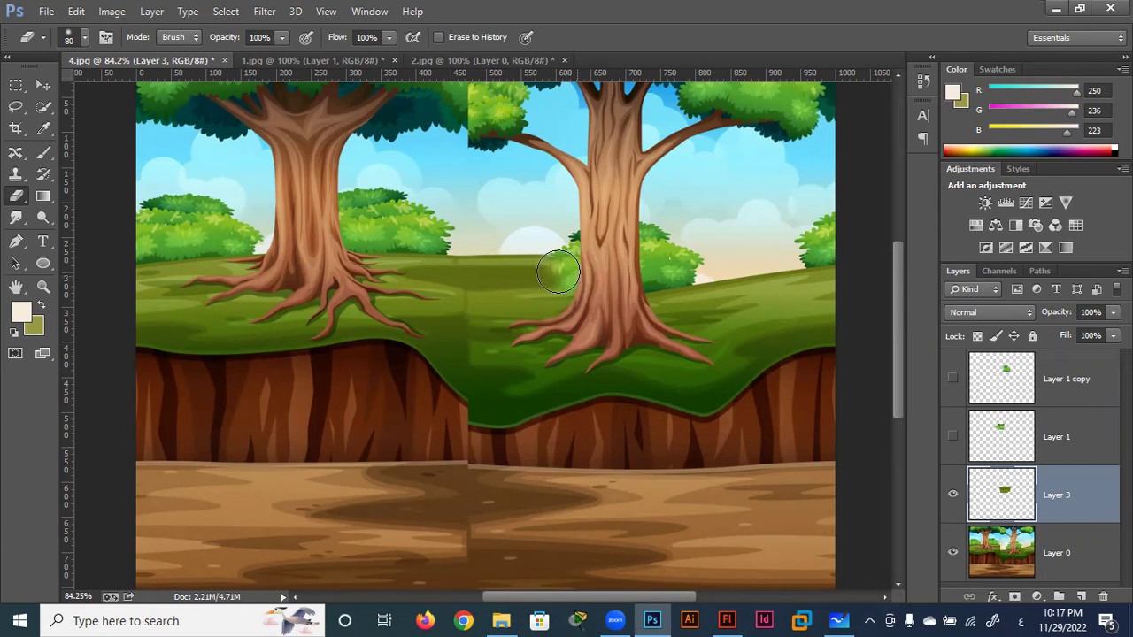
click(566, 280)
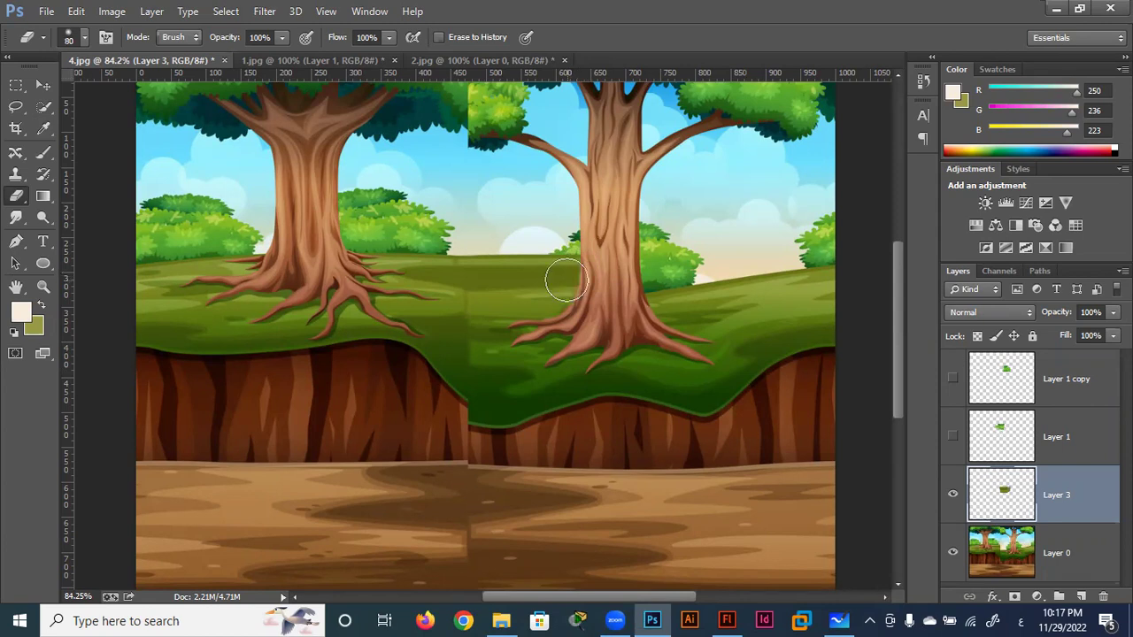
scroll(566, 280, up, 5)
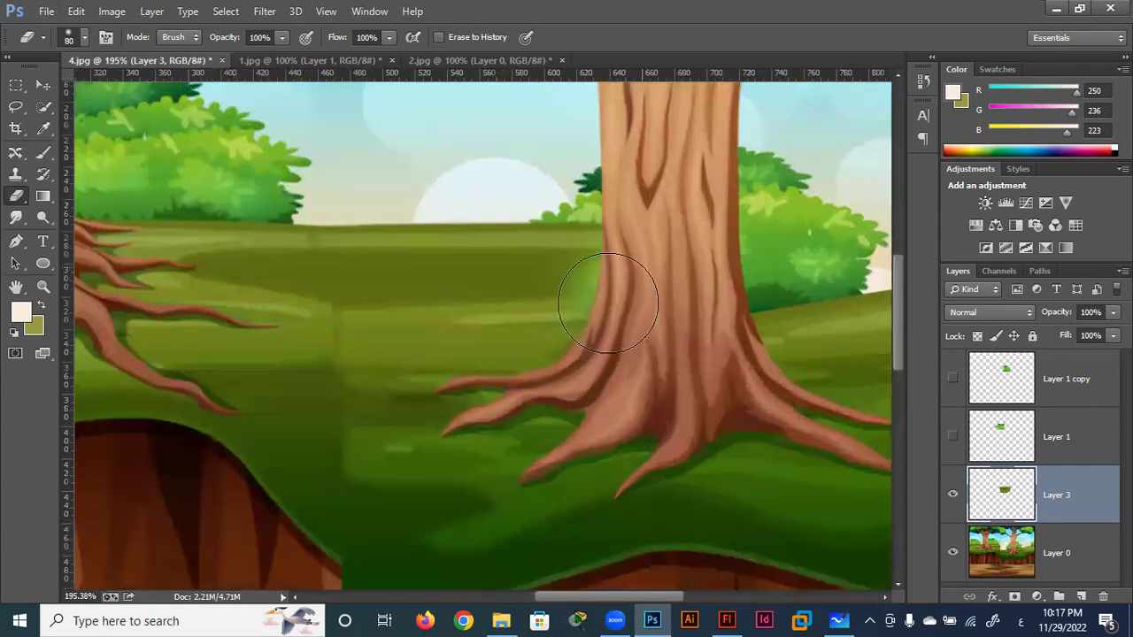
mouse_move(602, 290)
mouse_down()
mouse_move(569, 277)
mouse_move(569, 303)
mouse_move(576, 283)
mouse_move(608, 296)
mouse_up()
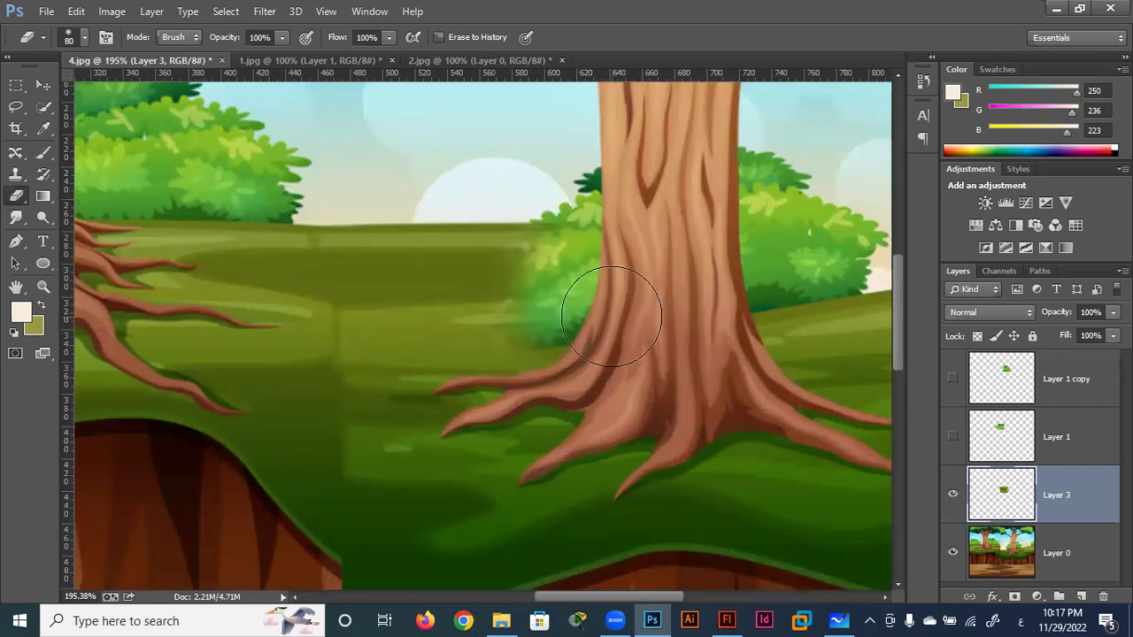
scroll(609, 317, down, 1)
scroll(609, 316, down, 6)
scroll(609, 317, down, 4)
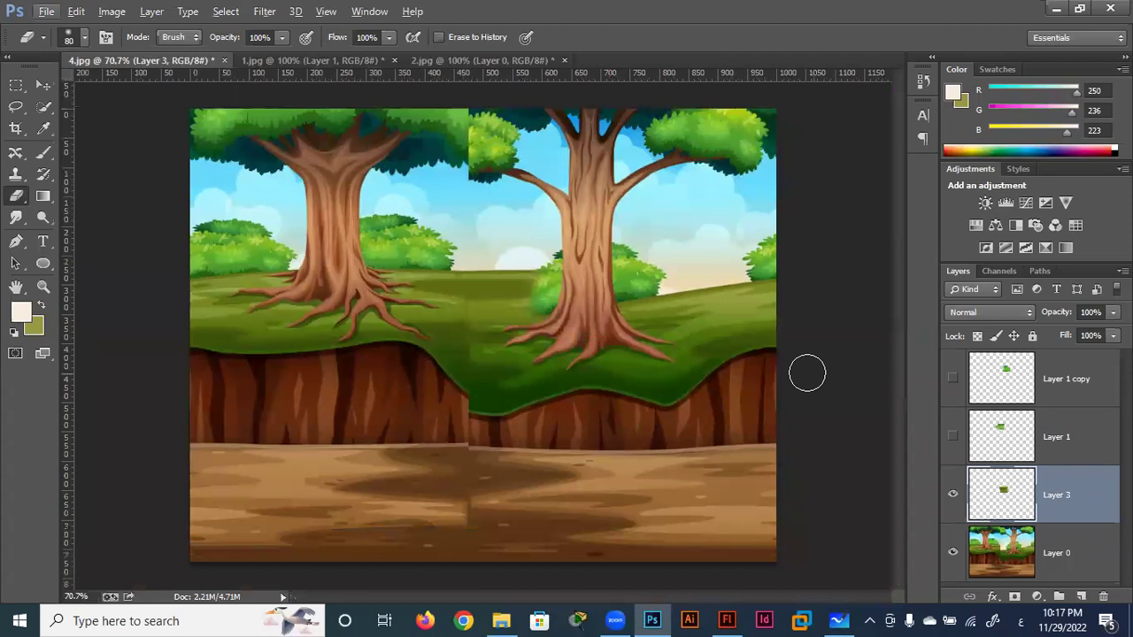
Step: Show Layer 1 copy and lower it together with Layer 1 about 28 px
click(954, 381)
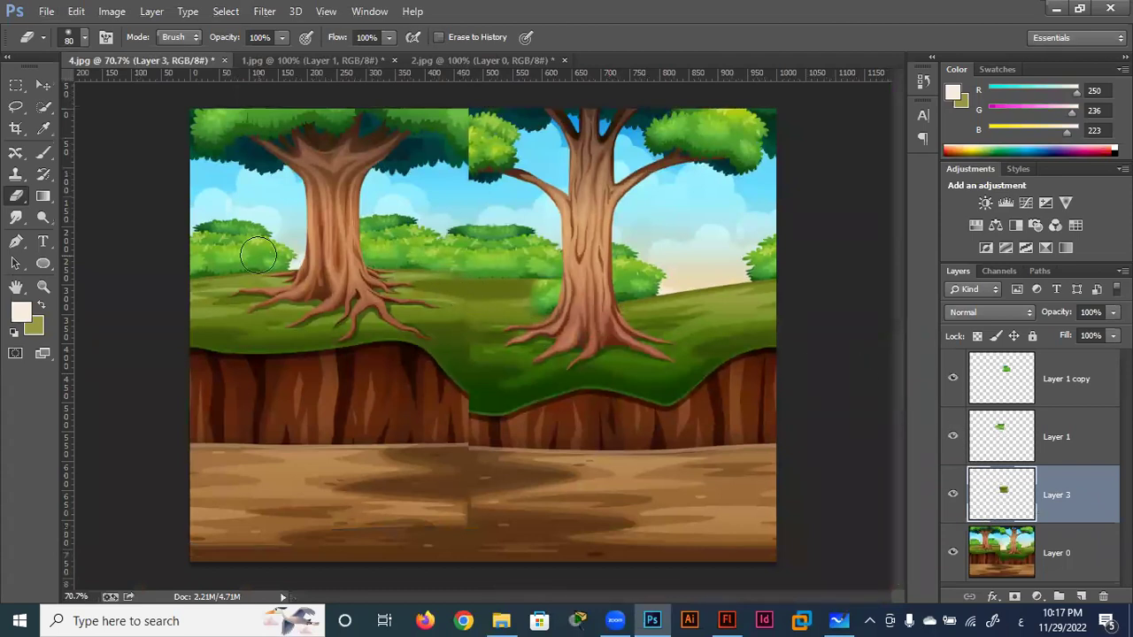
click(42, 85)
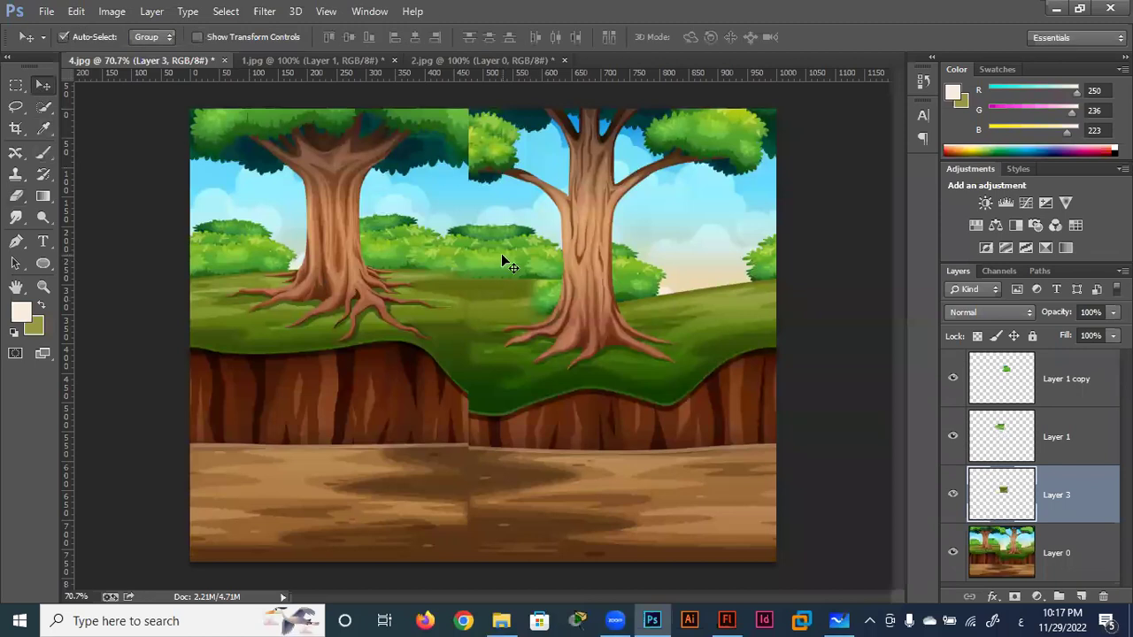
drag(500, 253, 502, 258)
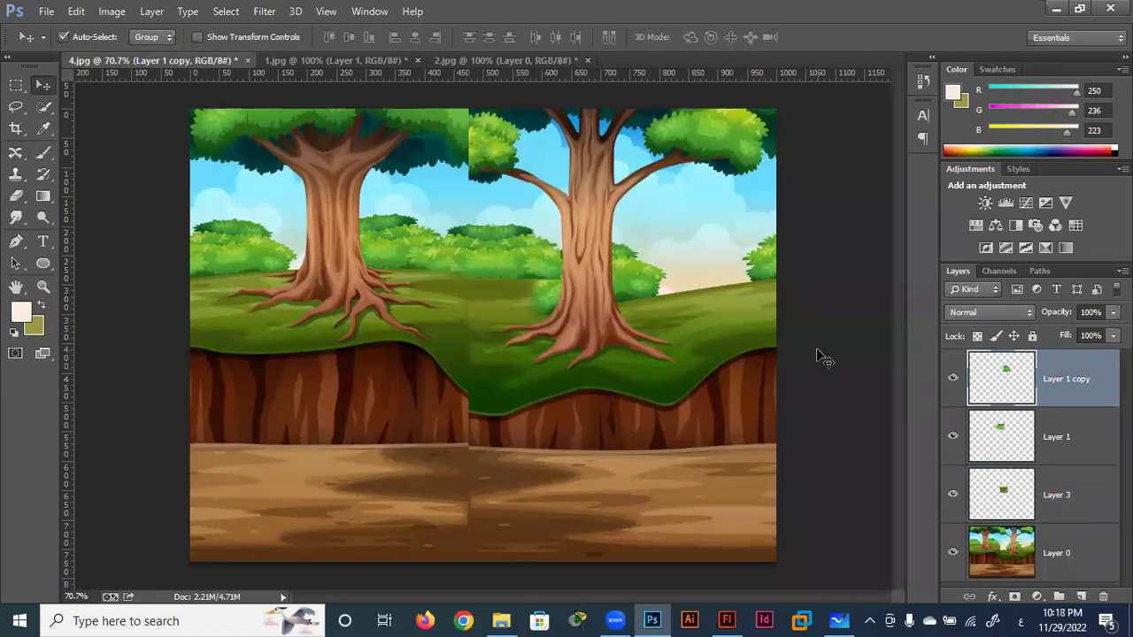
shift+click(1028, 434)
drag(493, 263, 495, 281)
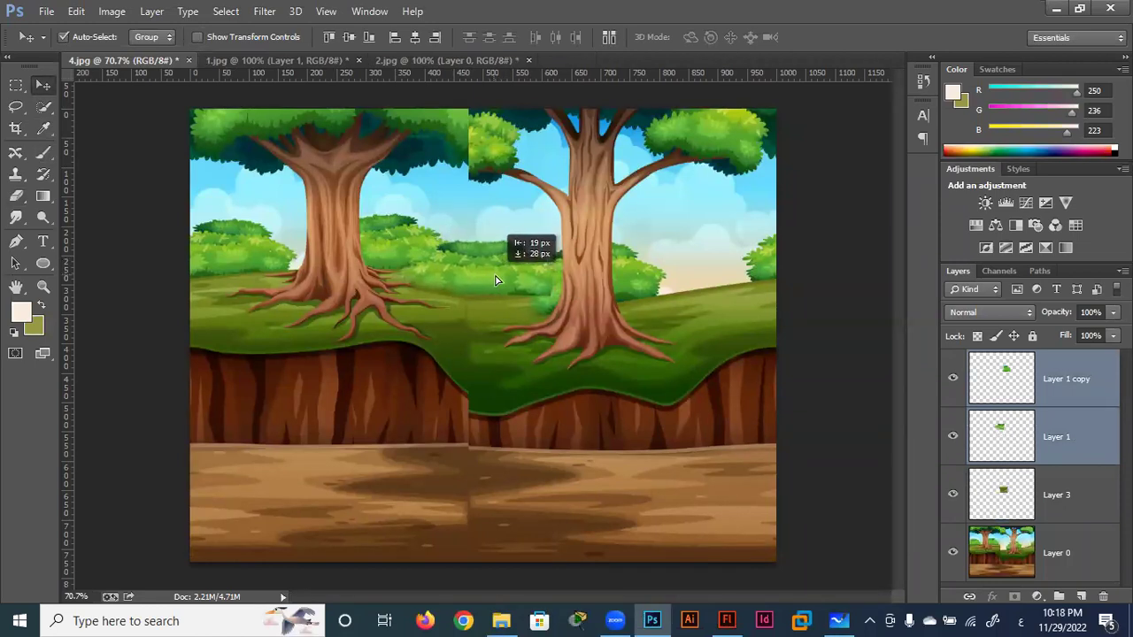
drag(495, 281, 498, 282)
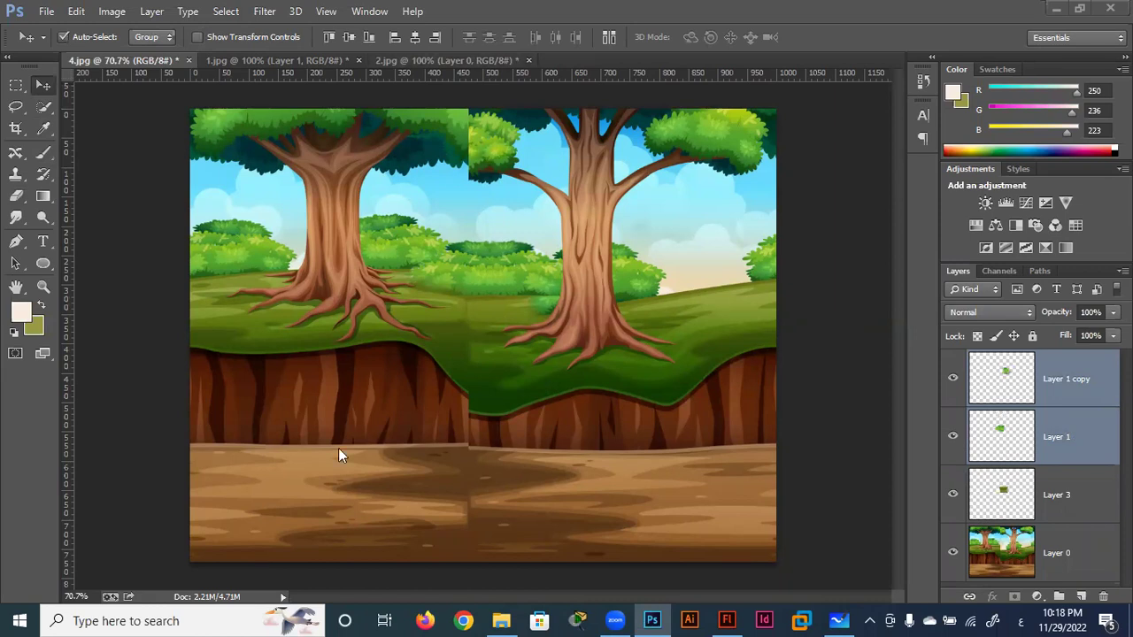
Step: Select all four layers of 4.jpg and merge them into a single Layer 1 copy
shift+click(1087, 553)
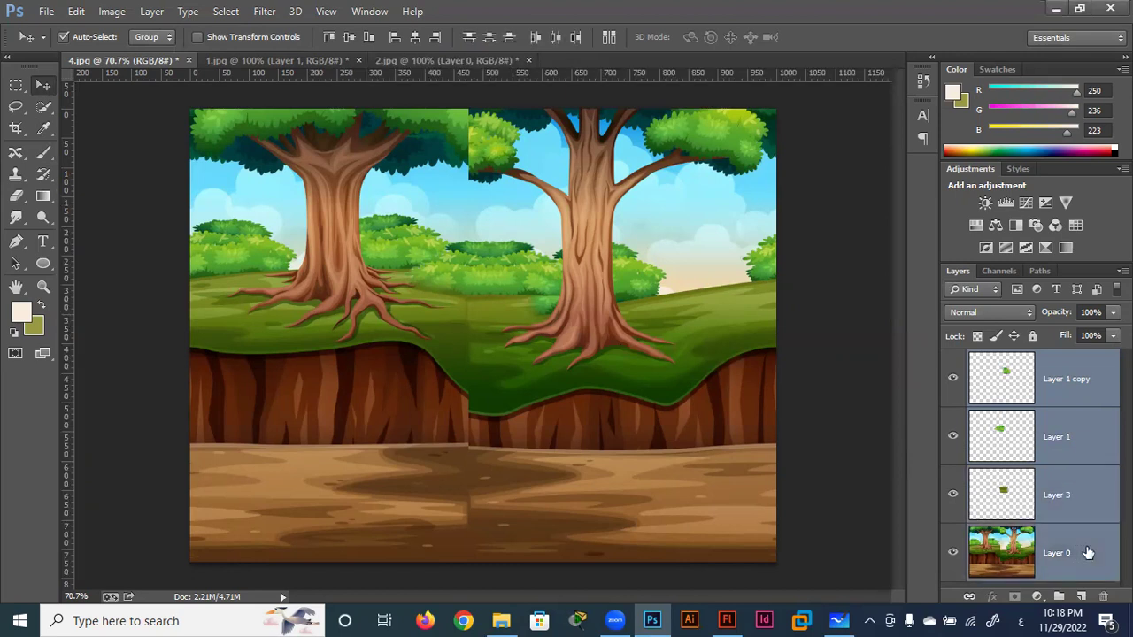
key(ctrl+e)
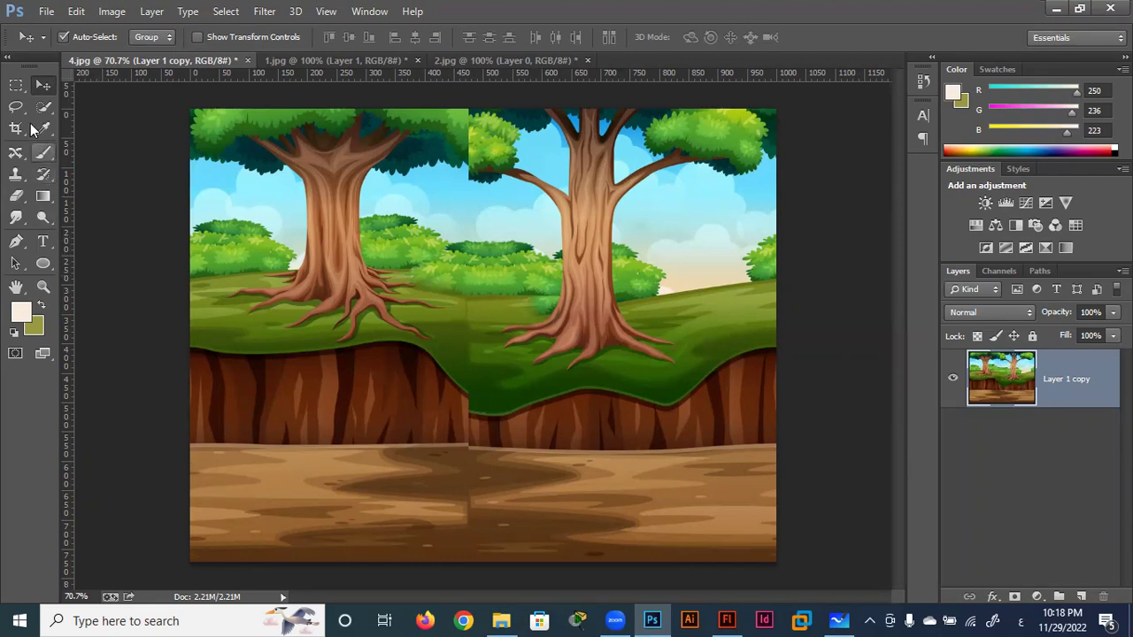
click(15, 86)
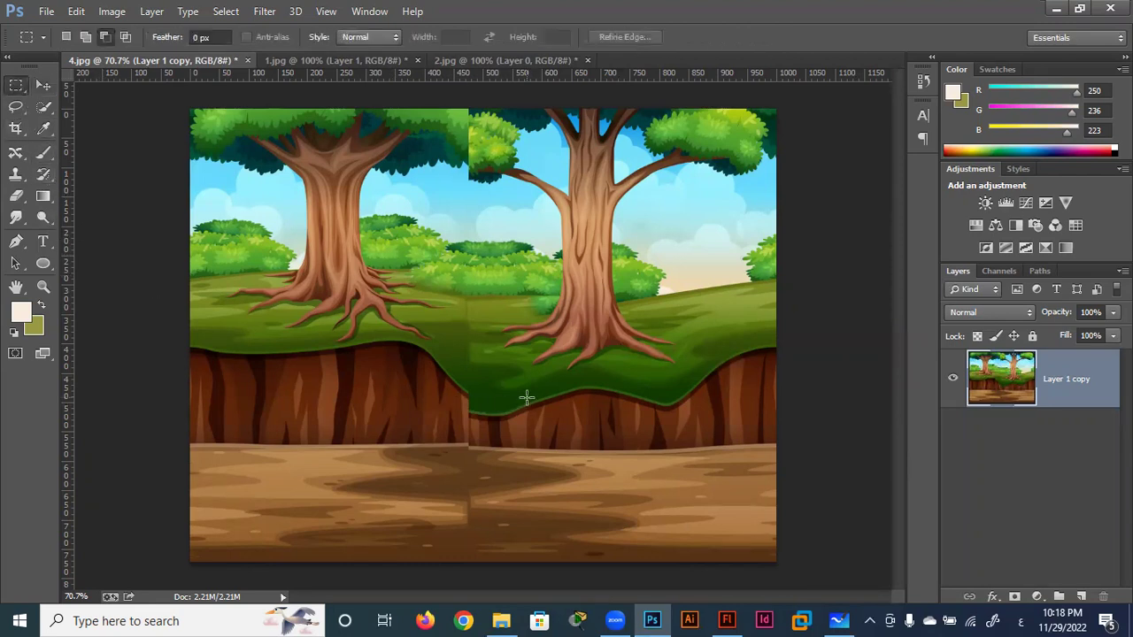